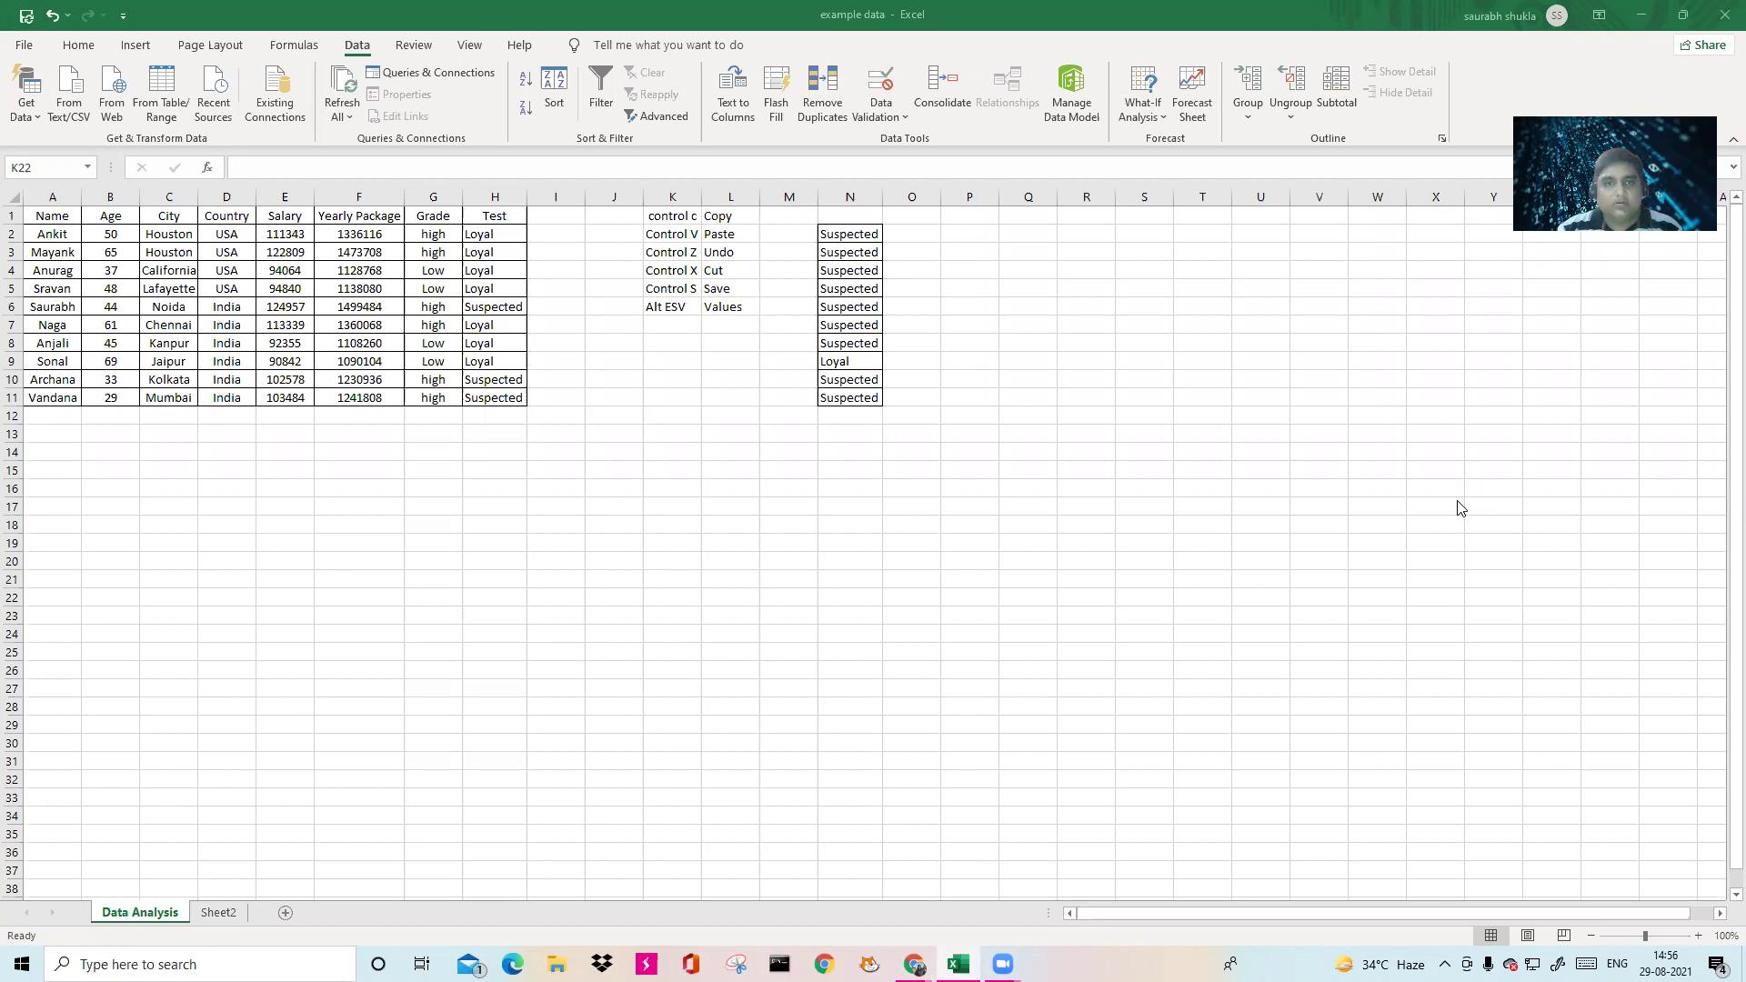
Clear the open windows to show the desktop and create a new Microsoft Excel worksheet there with its default name.
click(1645, 13)
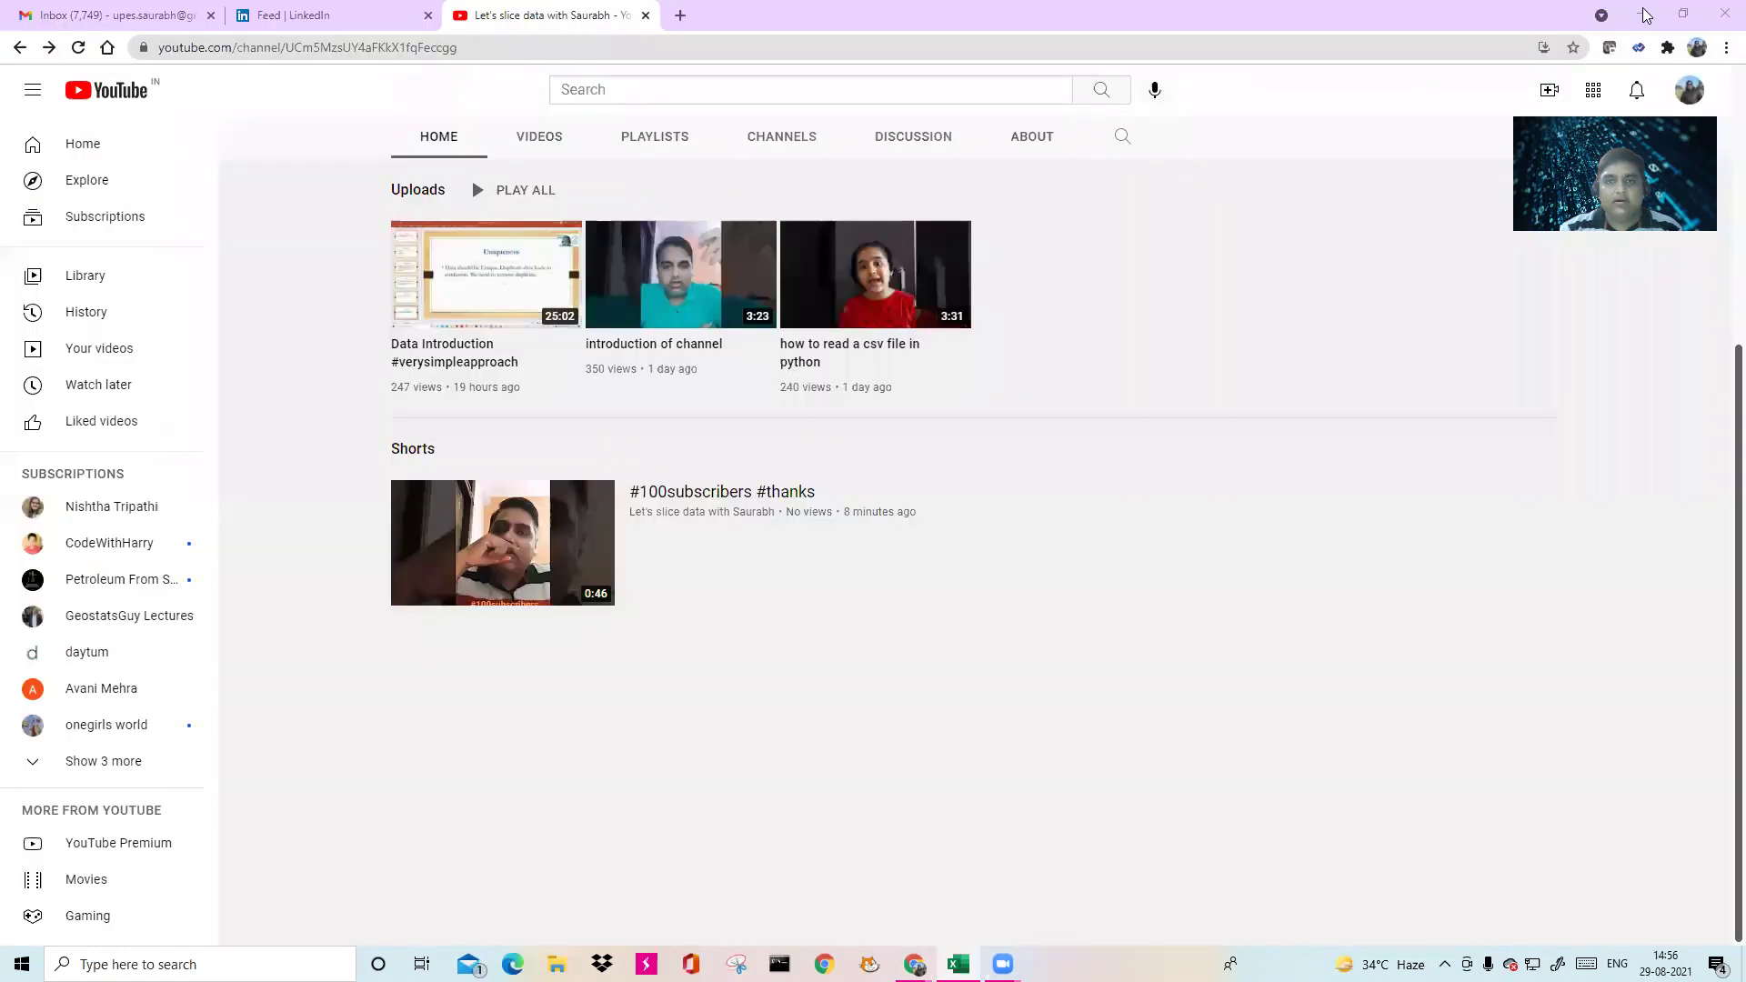
click(1645, 14)
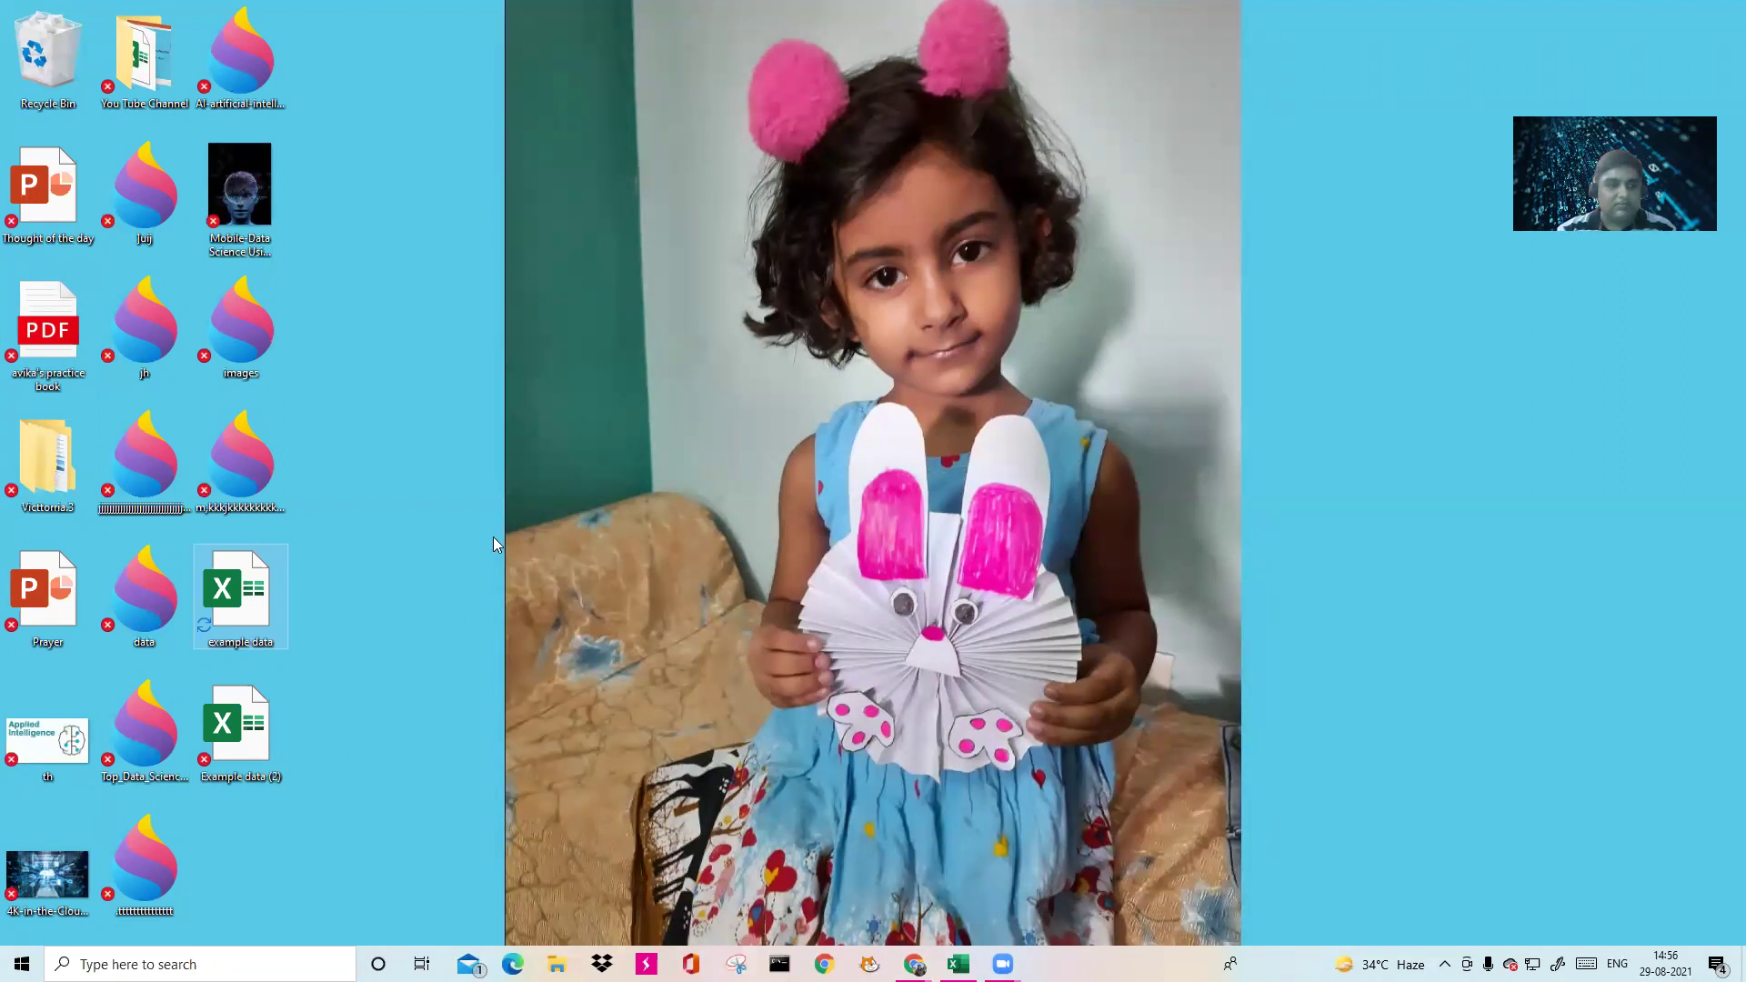
click(523, 482)
right_click(529, 482)
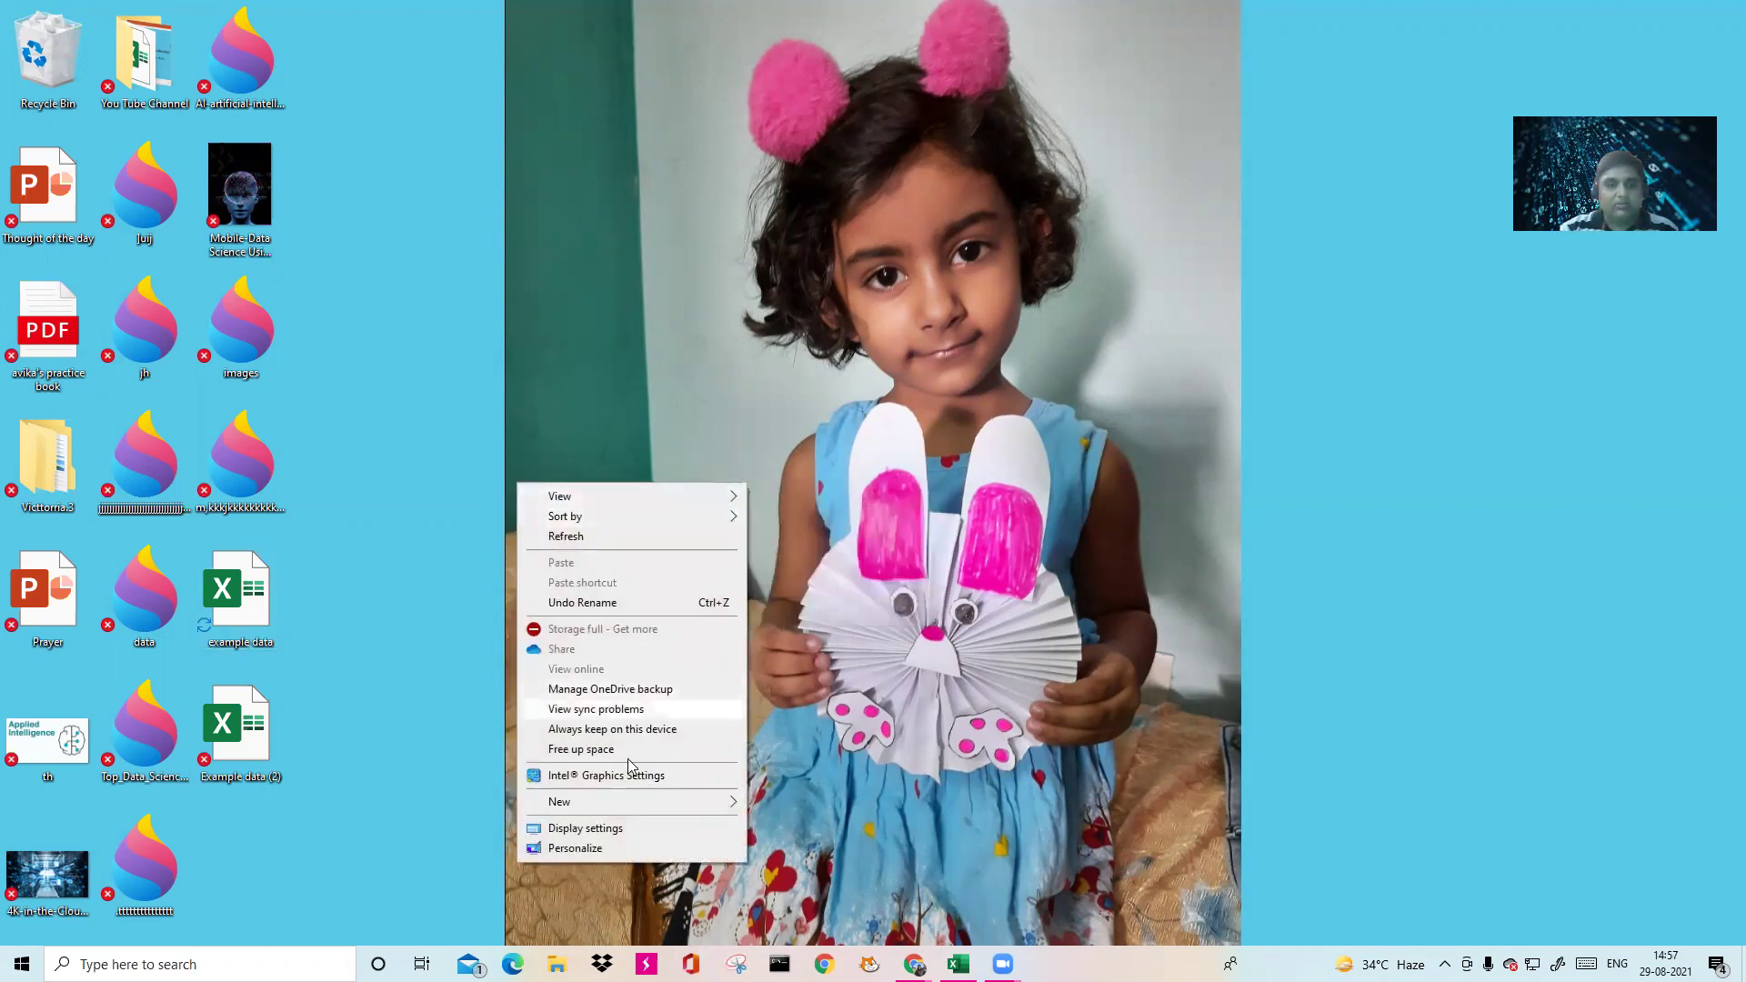
mouse_move(665, 808)
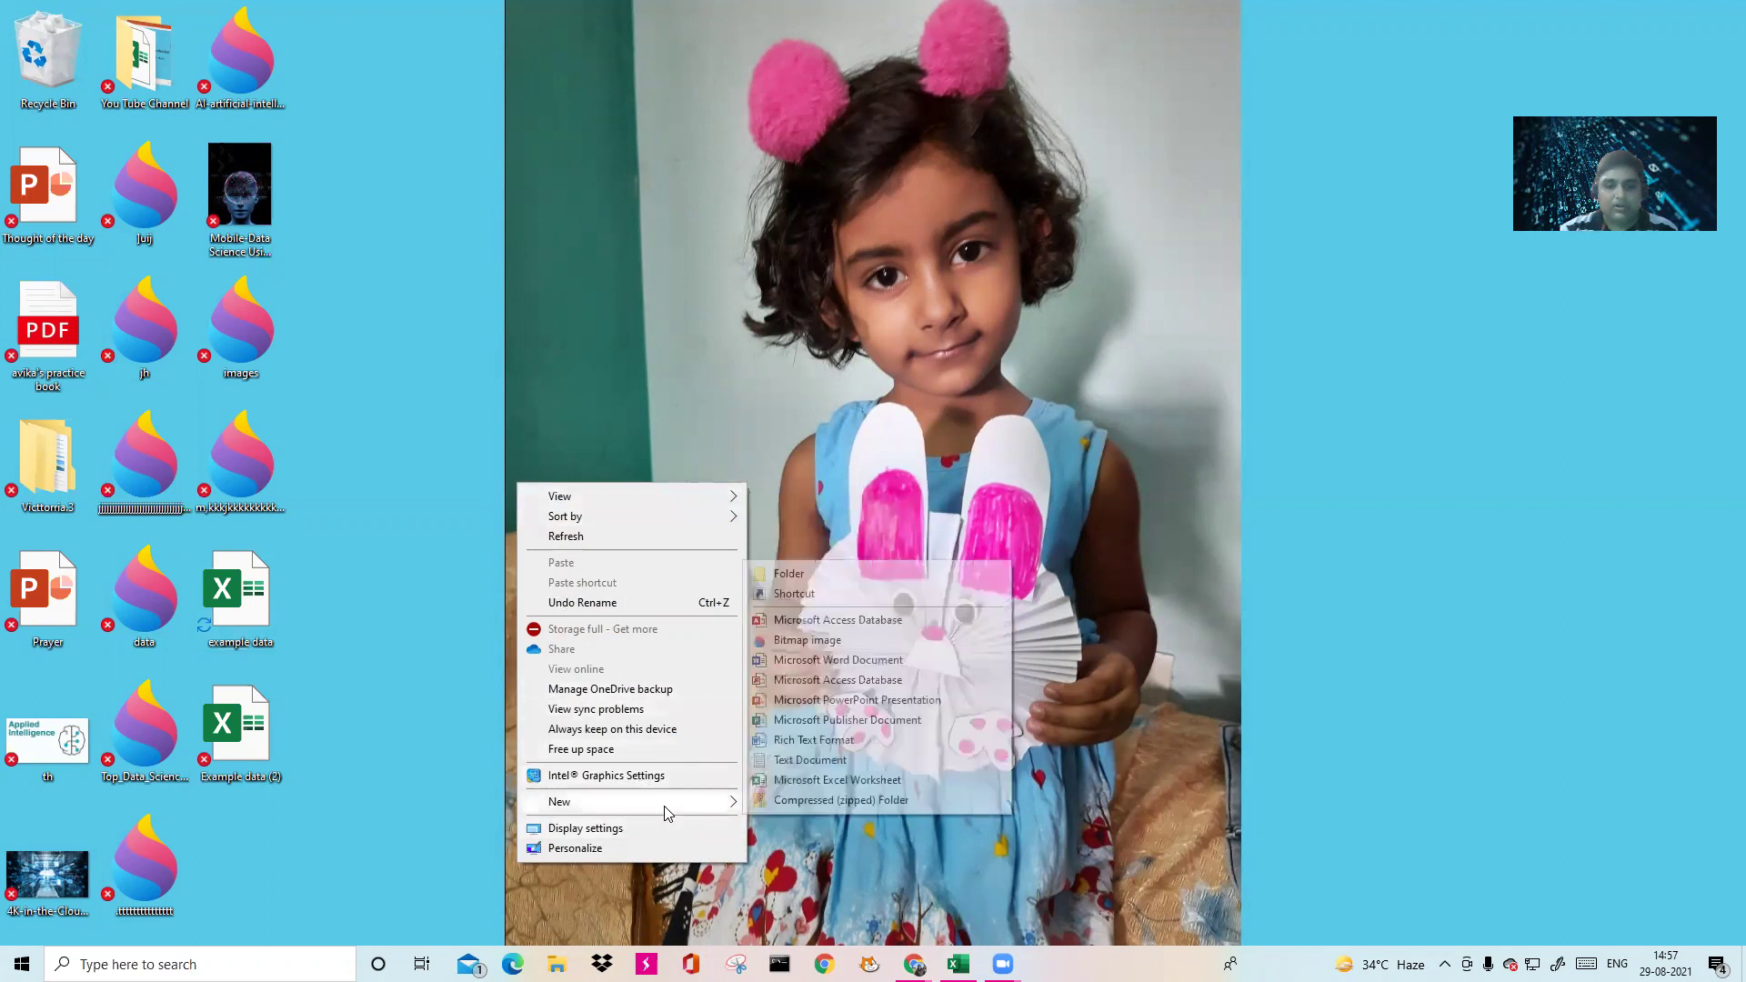
click(853, 782)
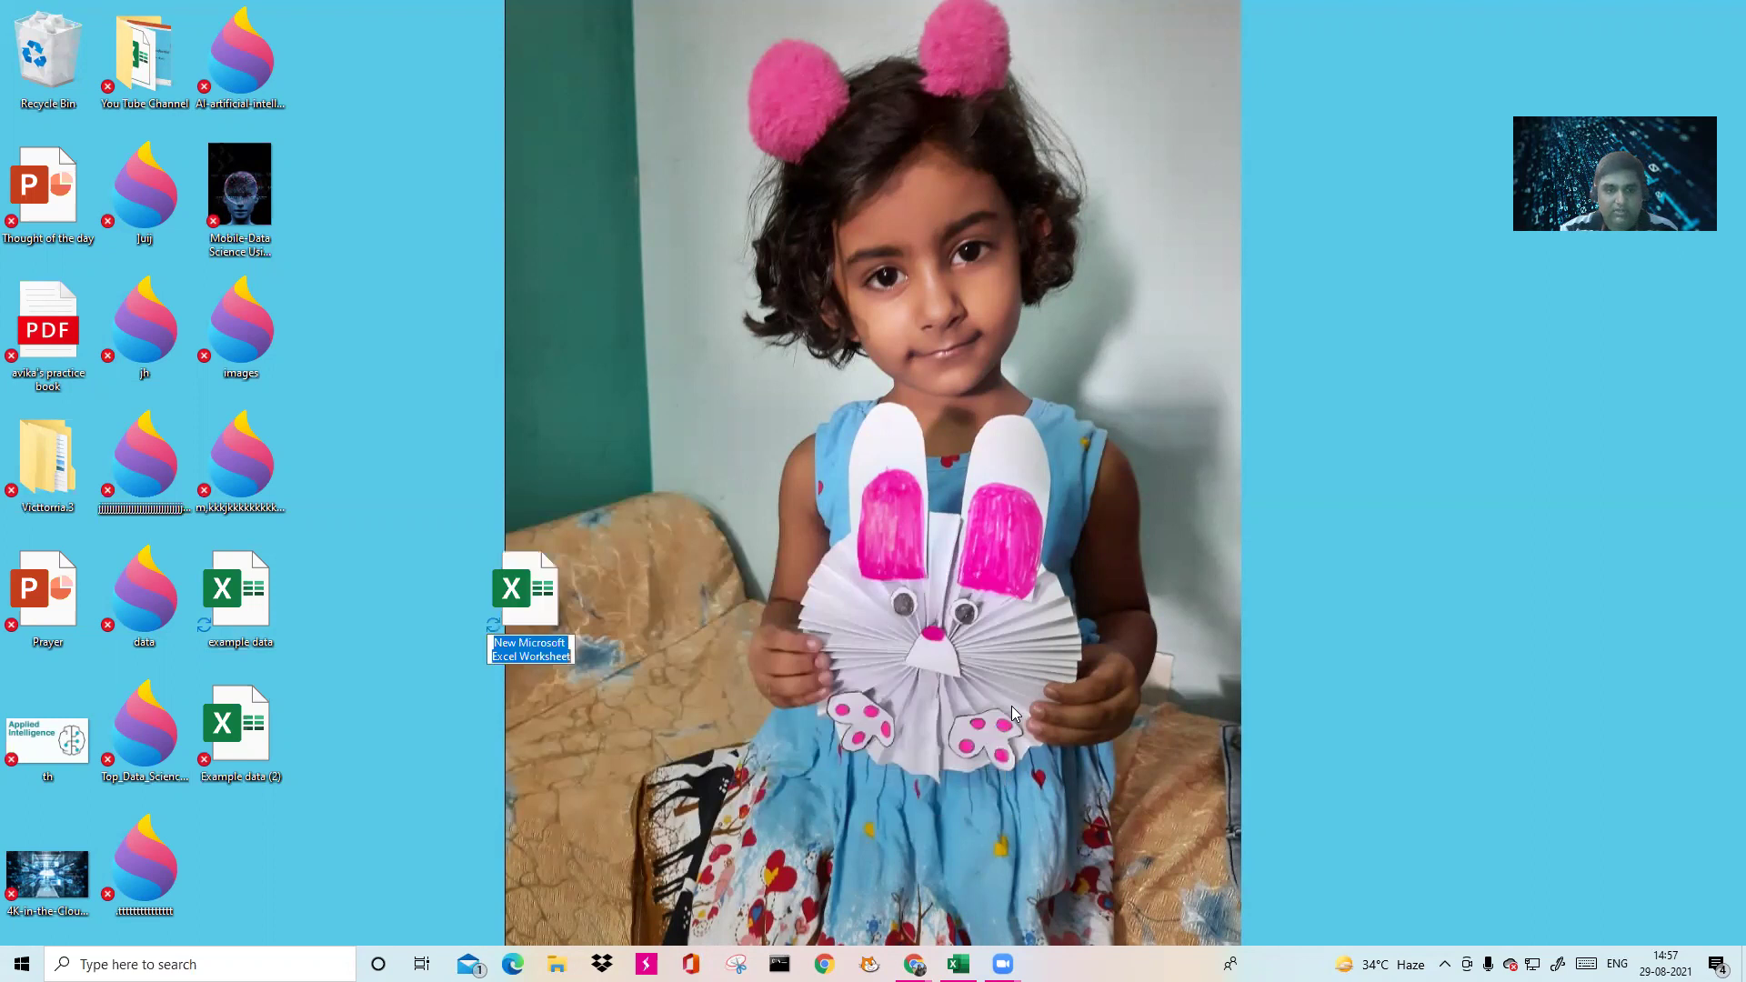
key(Return)
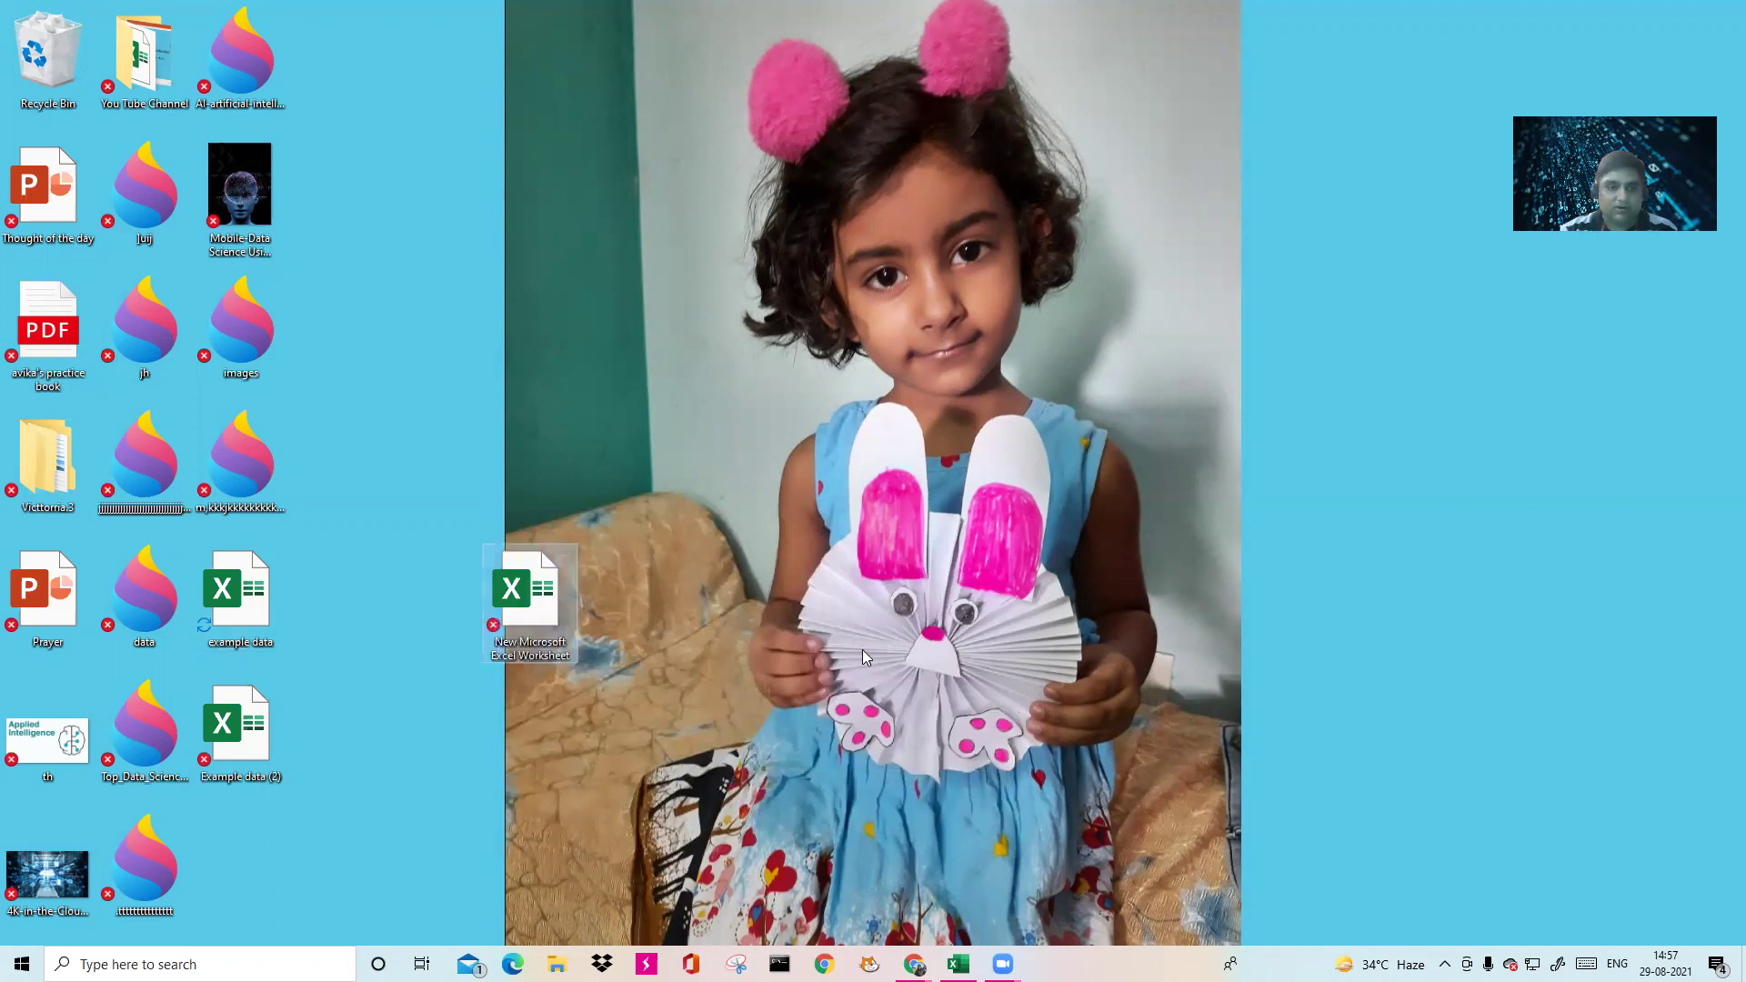
double_click(530, 600)
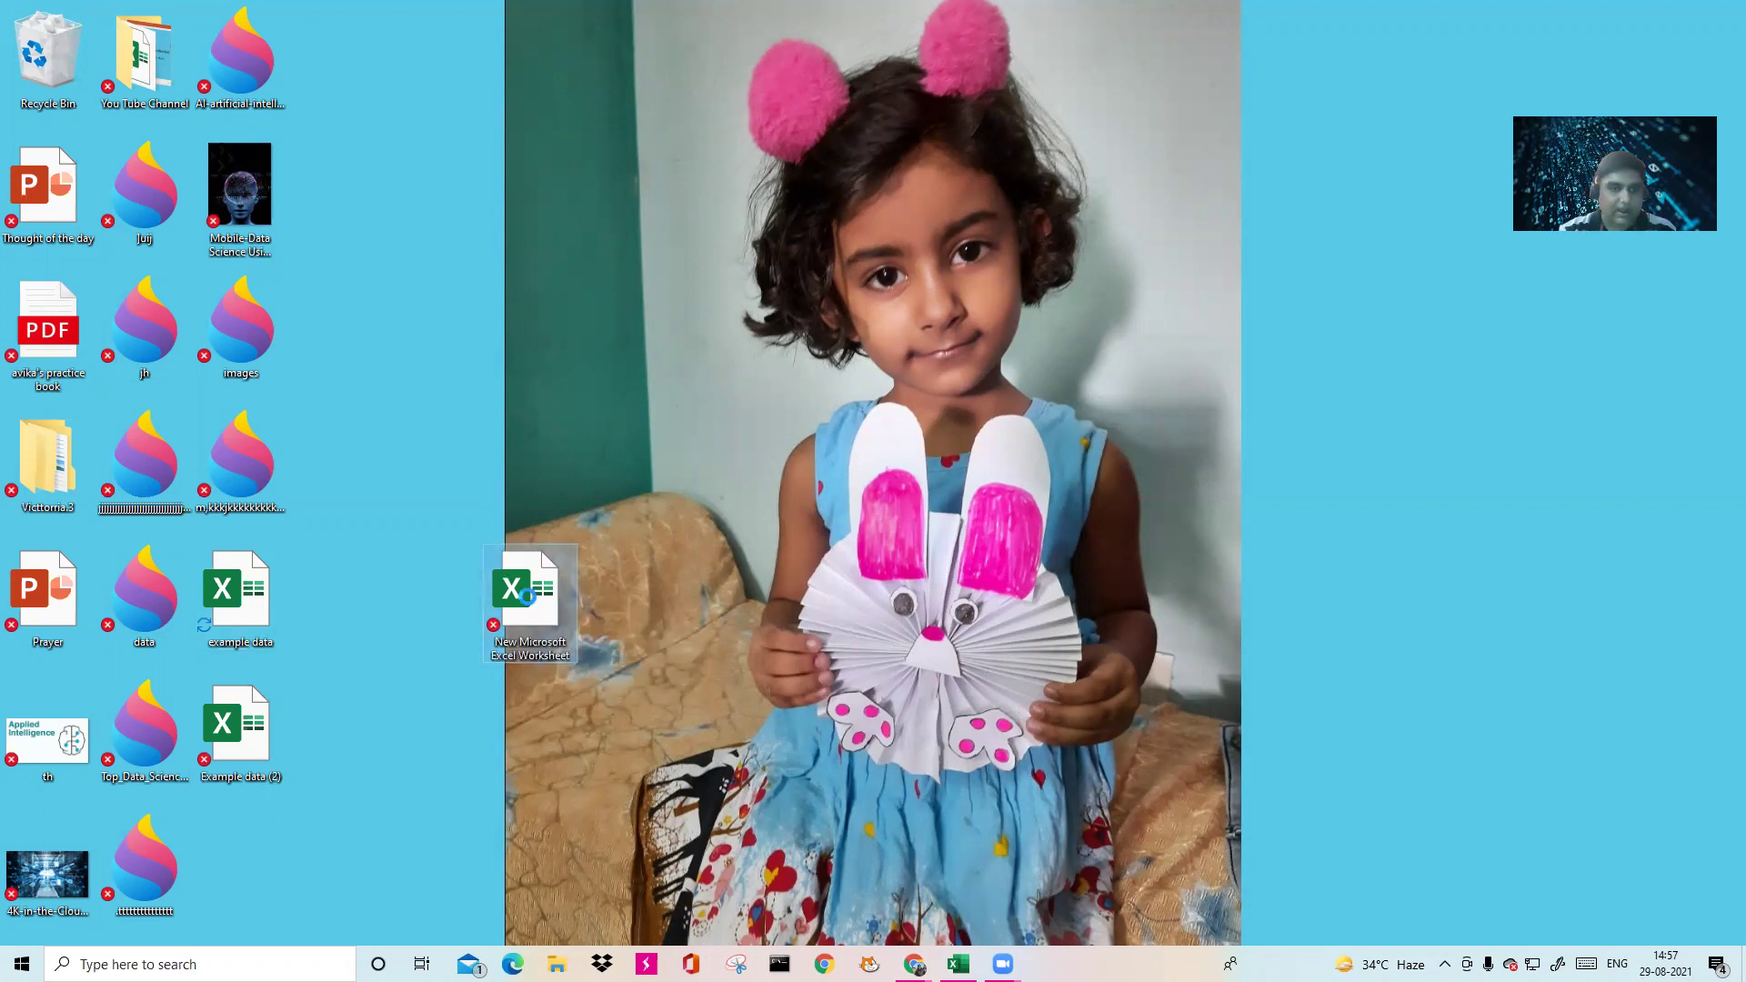
right_click(528, 596)
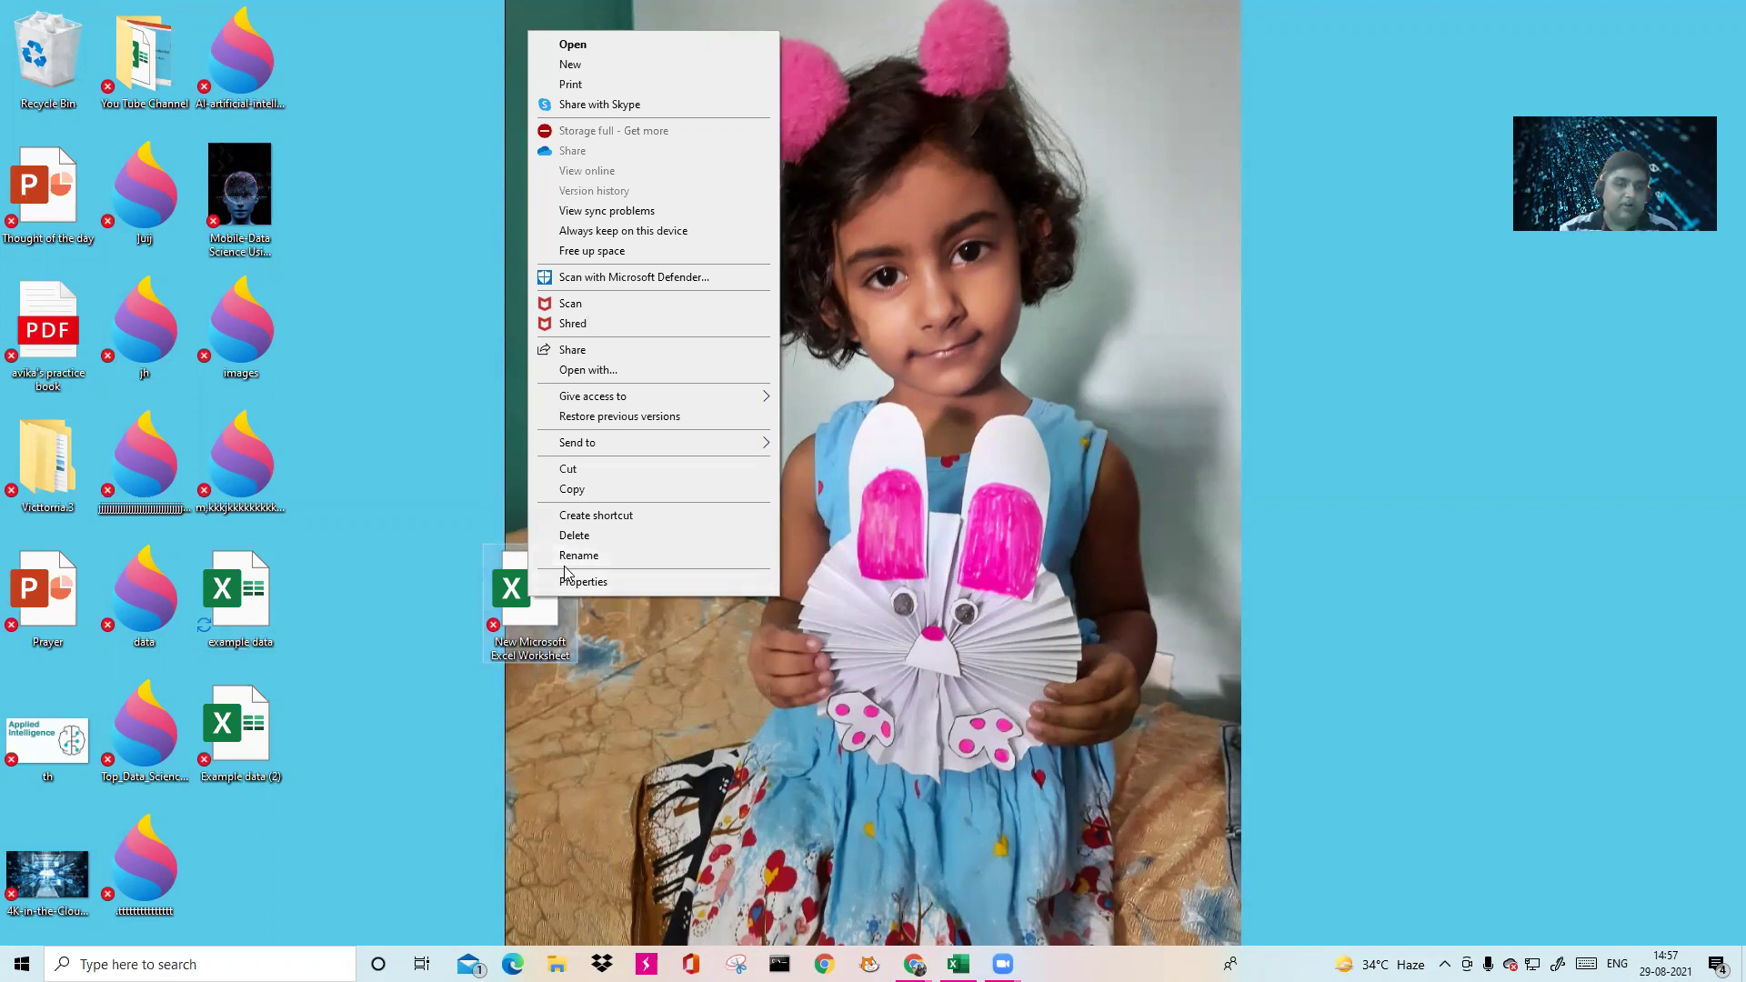
click(579, 556)
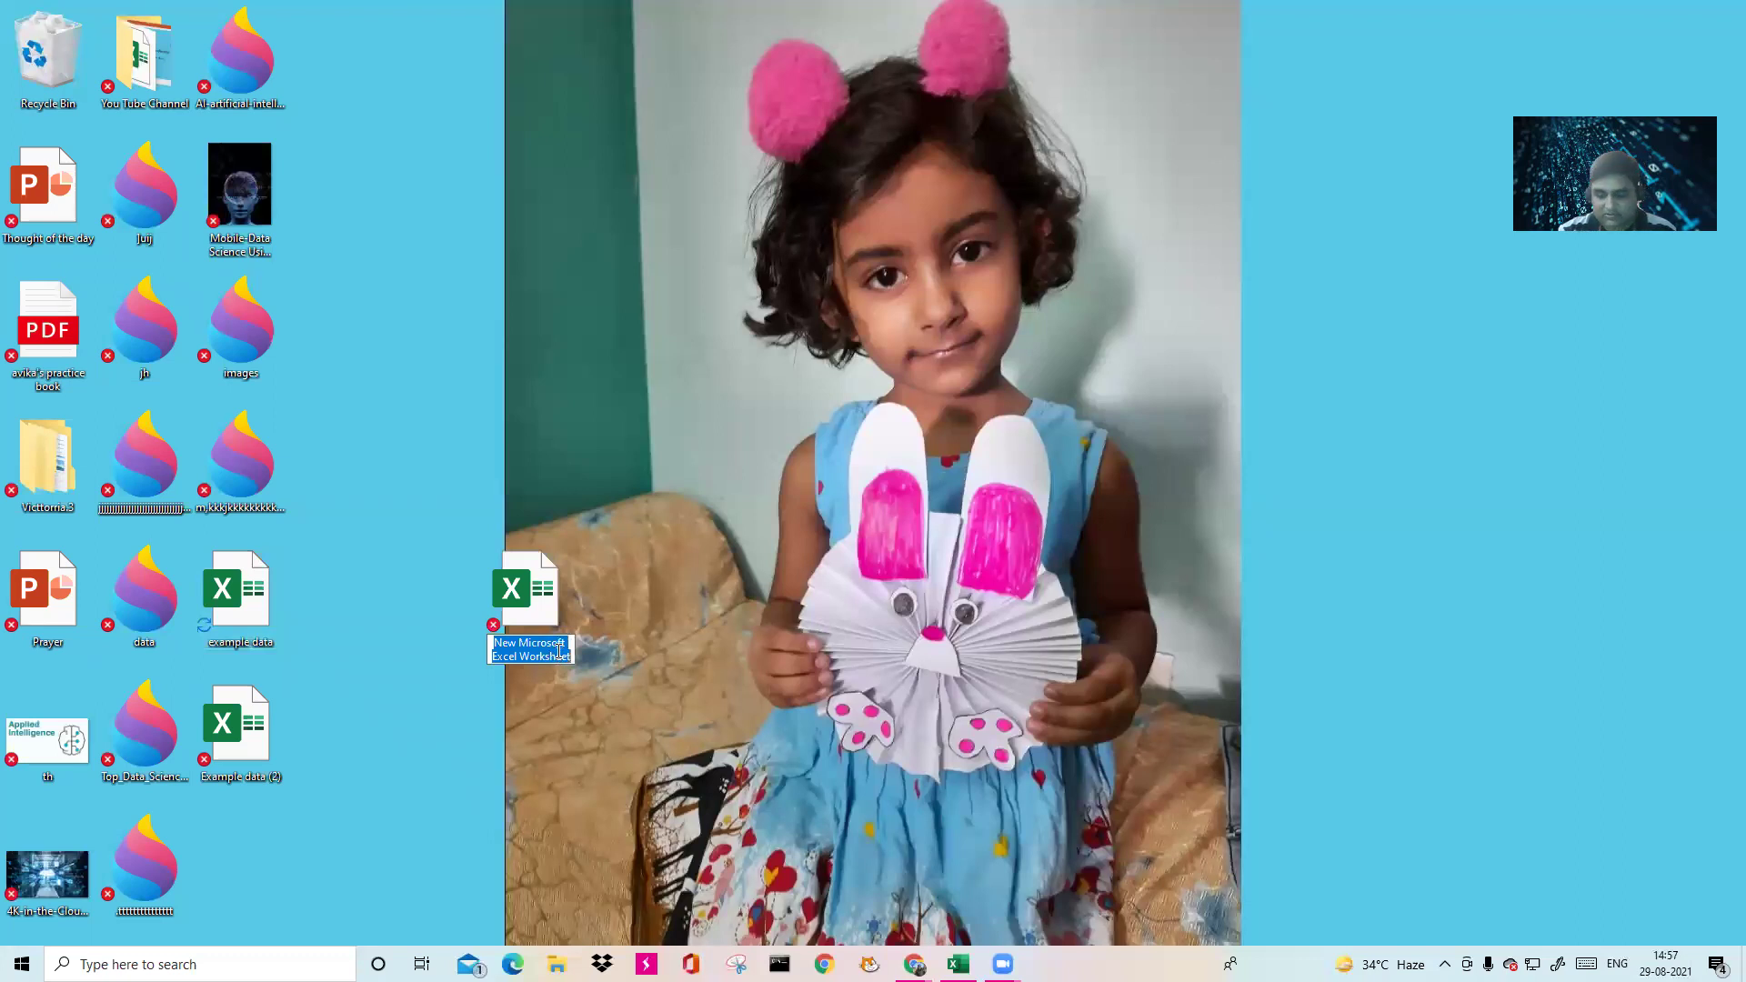
click(628, 507)
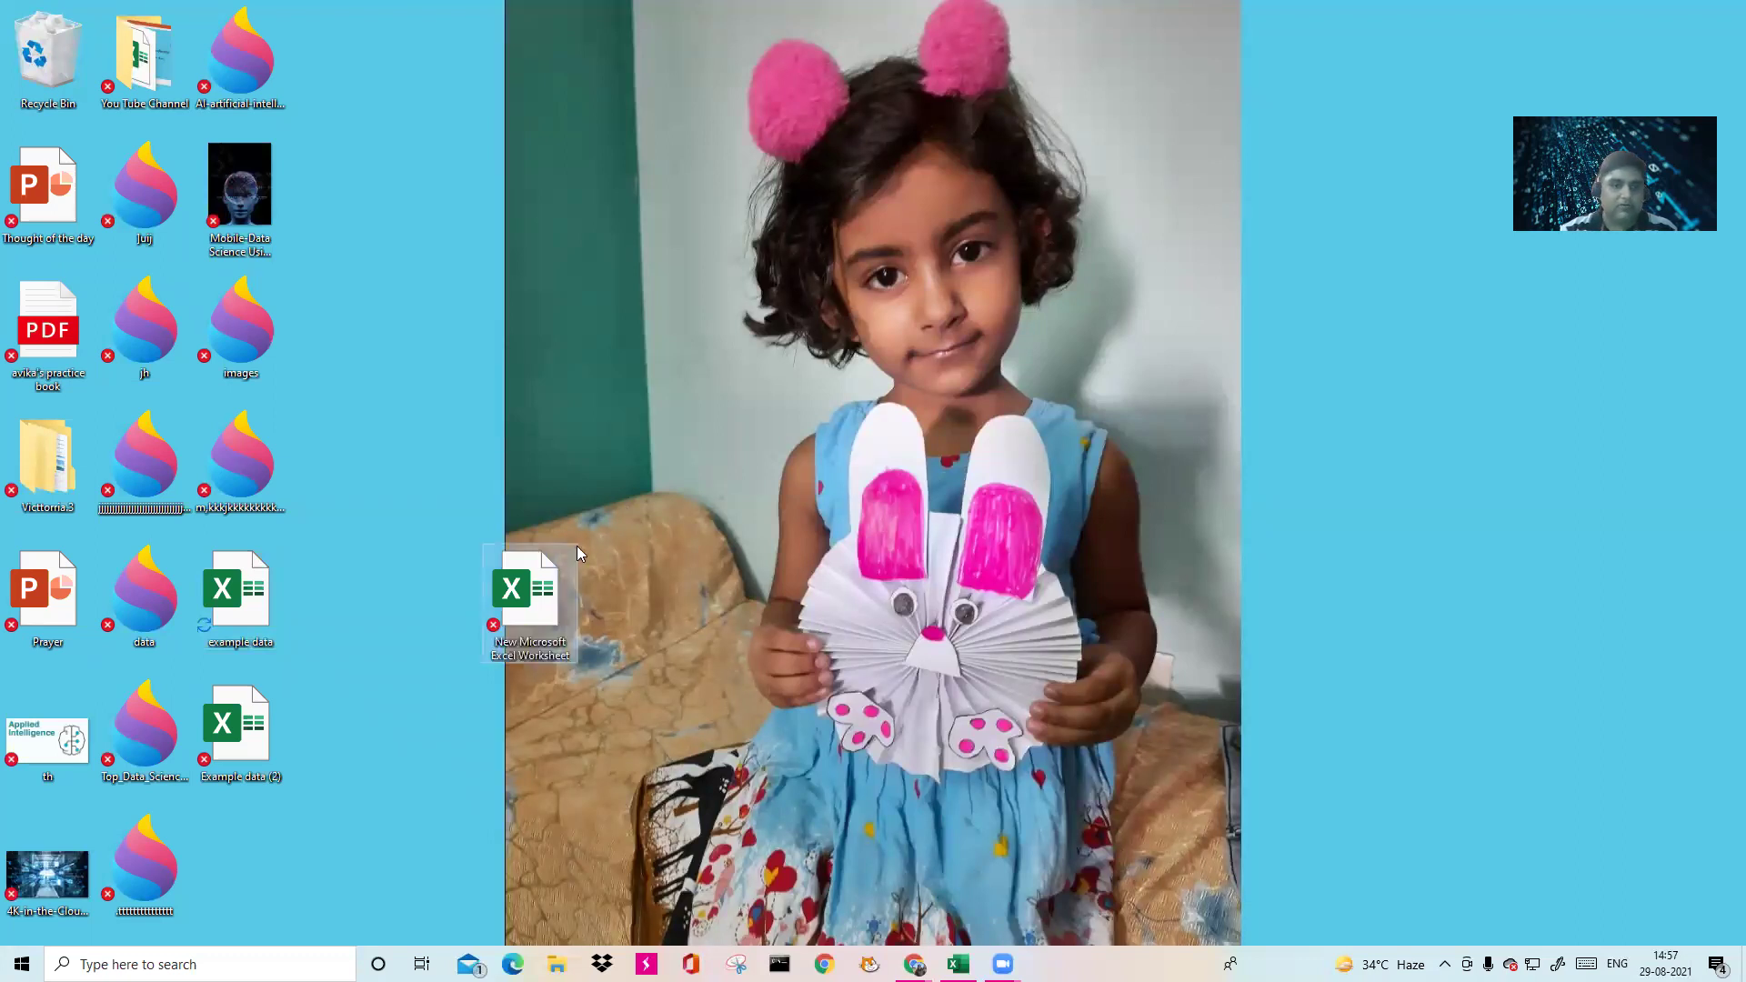
Delete the new Excel worksheet from the desktop and open the example data workbook.
right_click(543, 589)
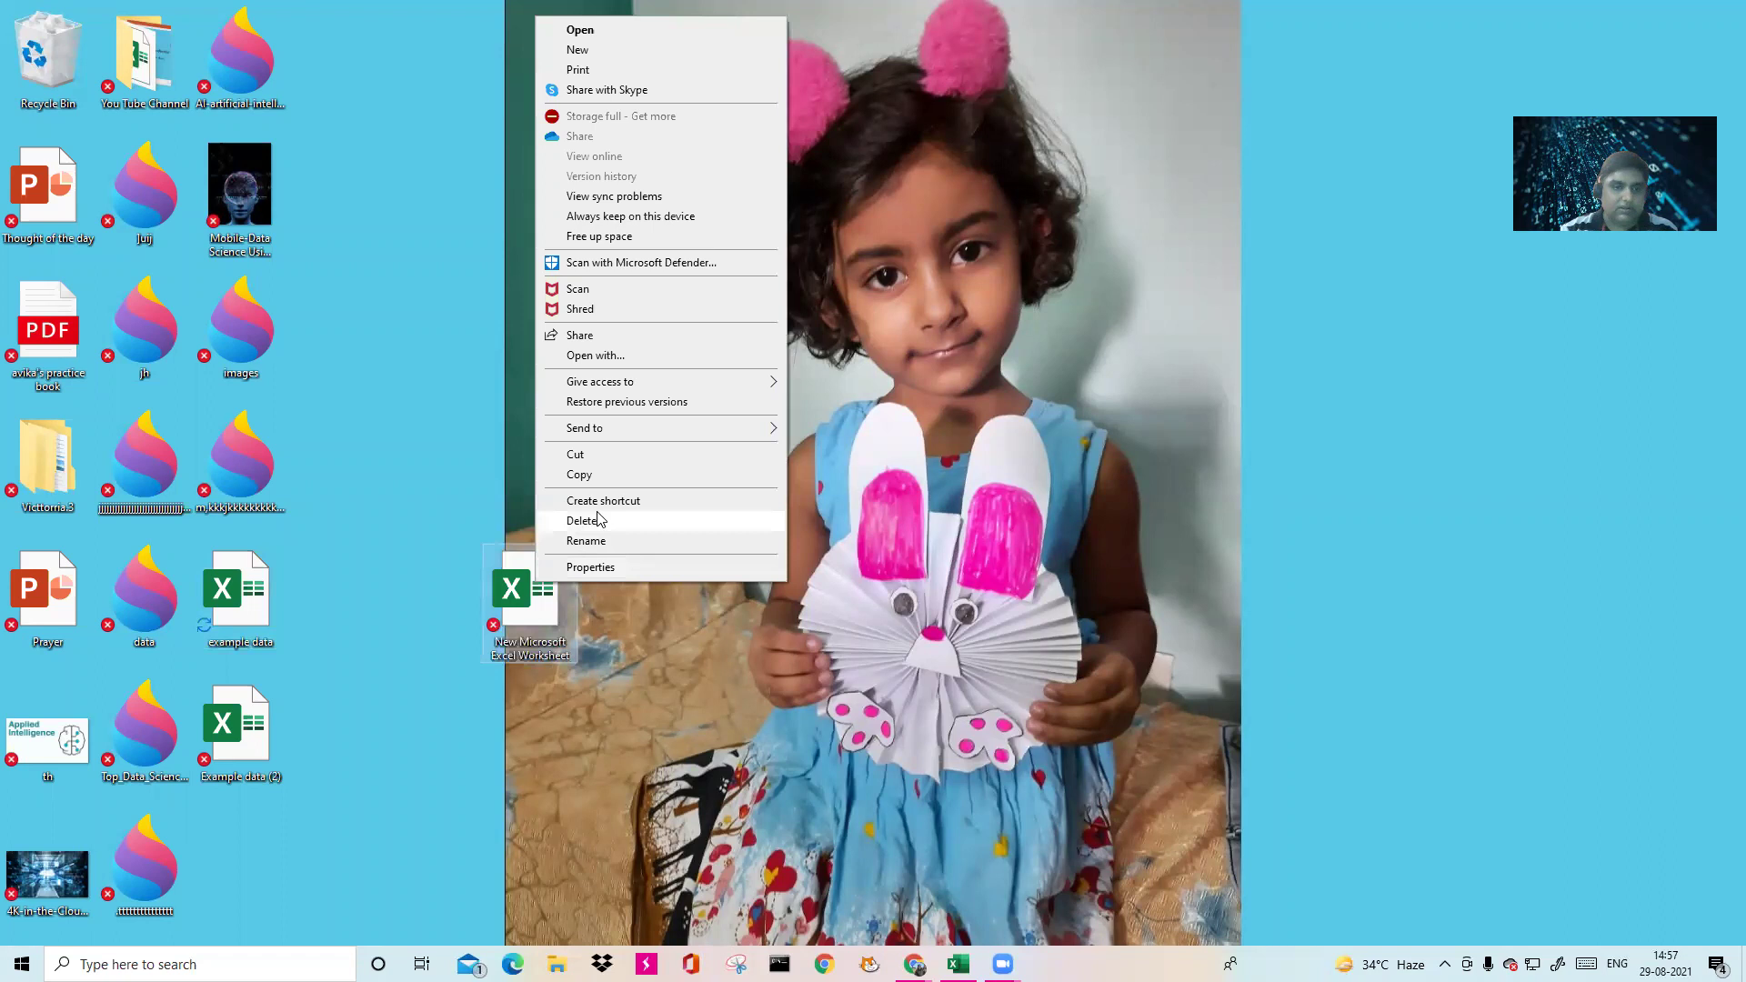
click(593, 520)
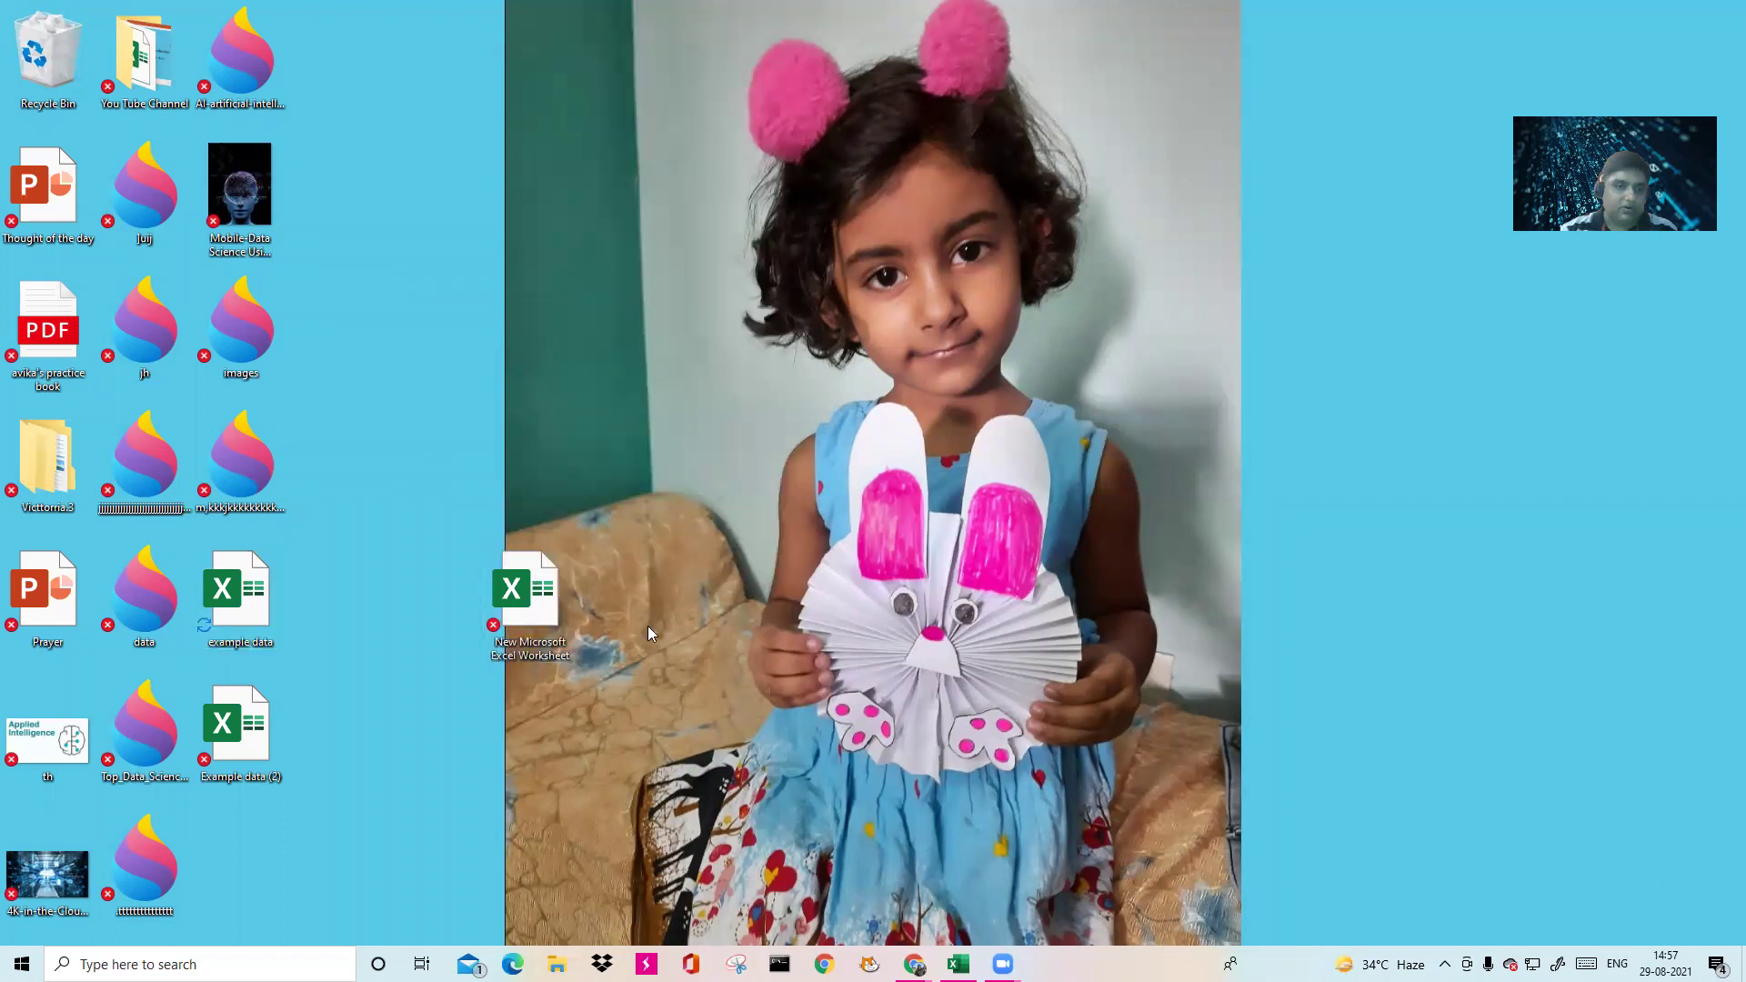
double_click(258, 725)
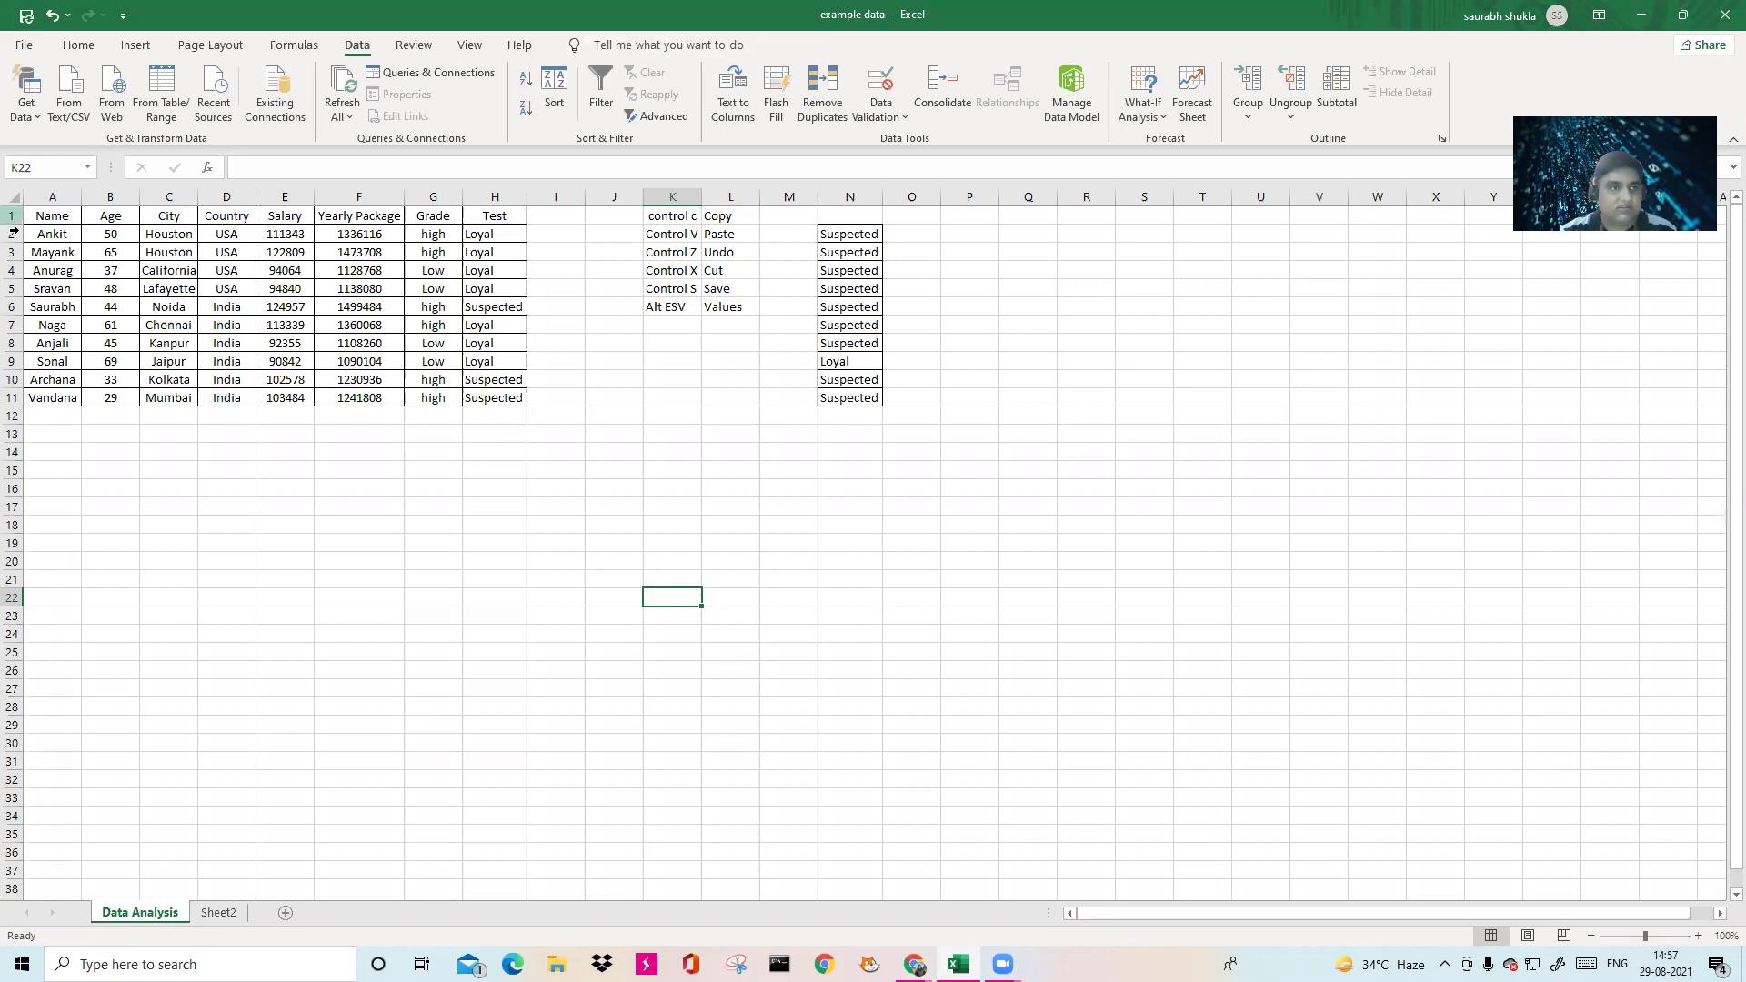
Point out the sheet's rows by selecting cell A1 and then rows 1, 2 and 7.
click(46, 218)
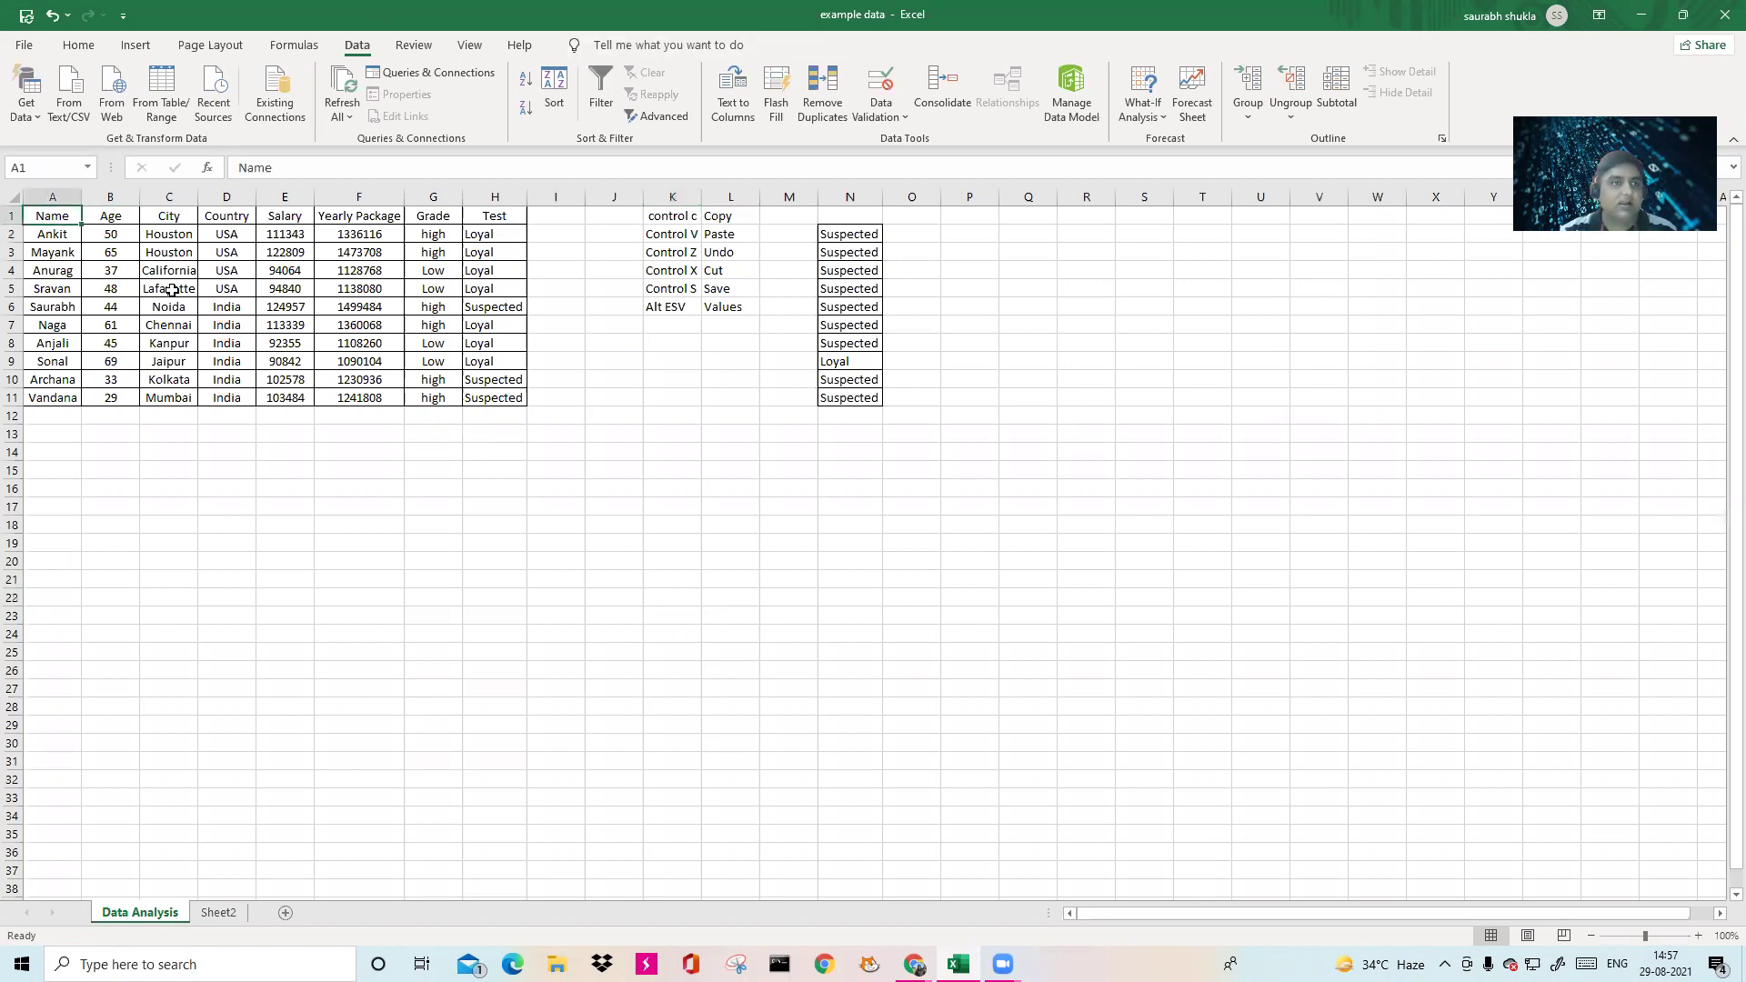
click(12, 215)
click(14, 234)
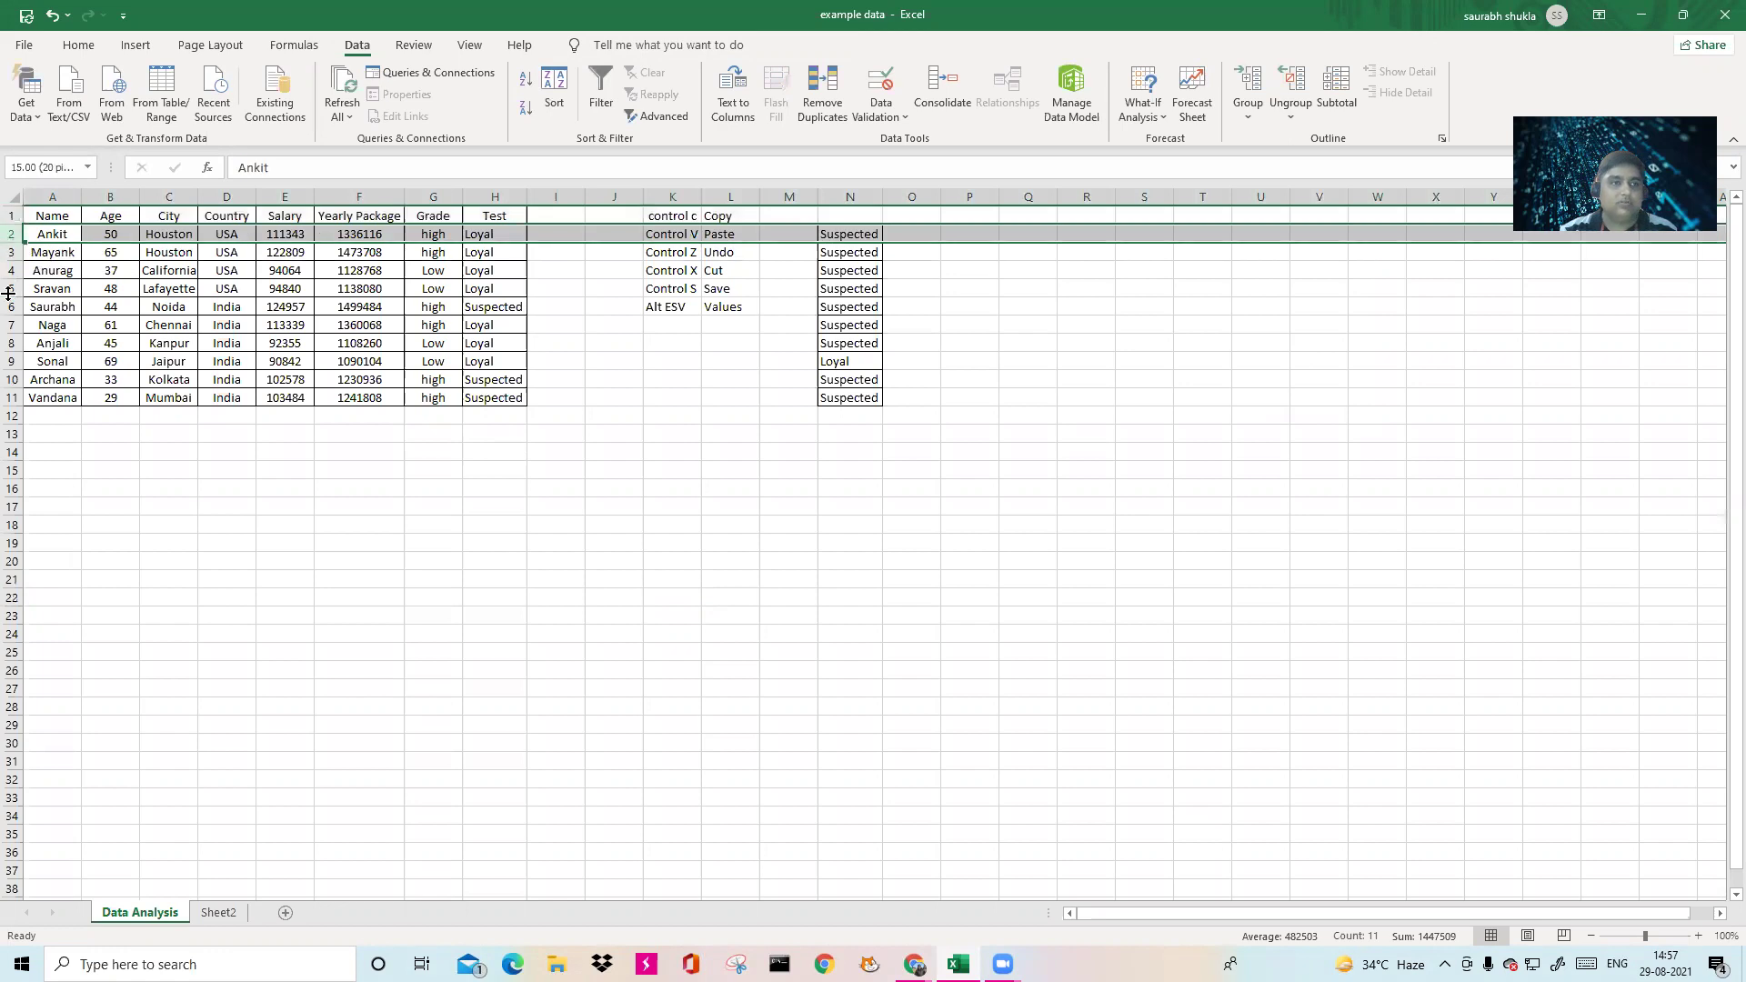
click(14, 325)
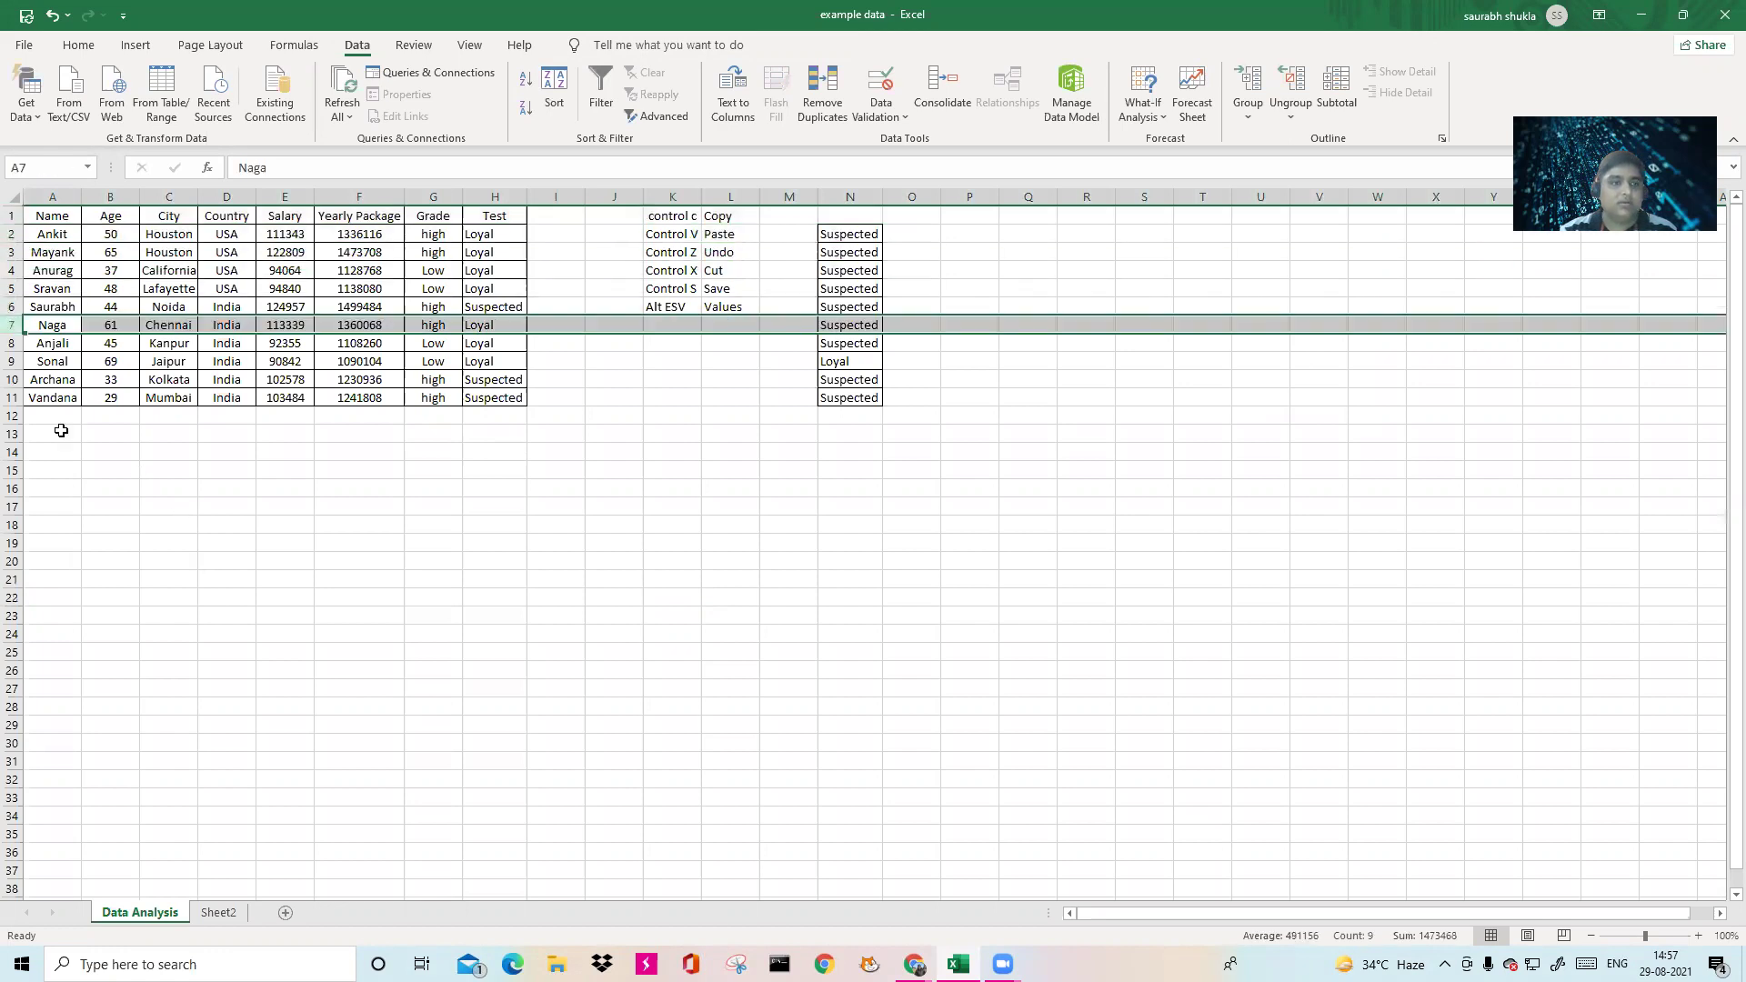
Jump from cell A13 to the last row of the Data Analysis sheet and return to cell A1.
click(58, 431)
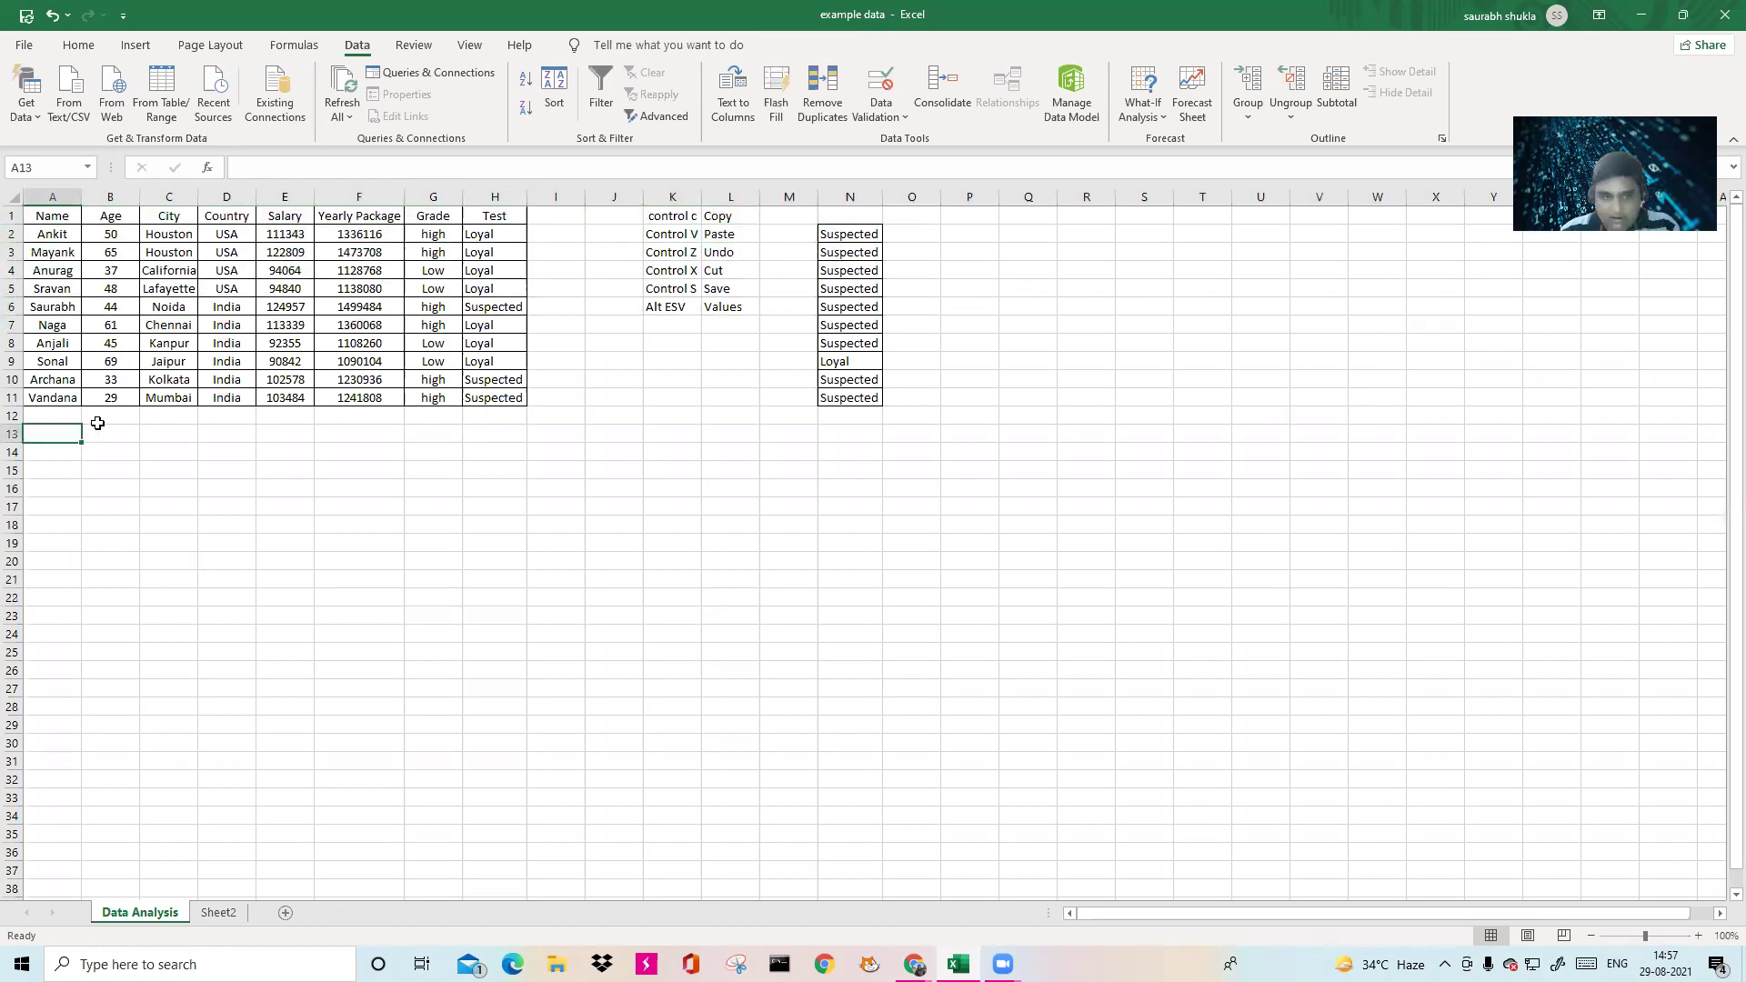
key(ctrl+Down)
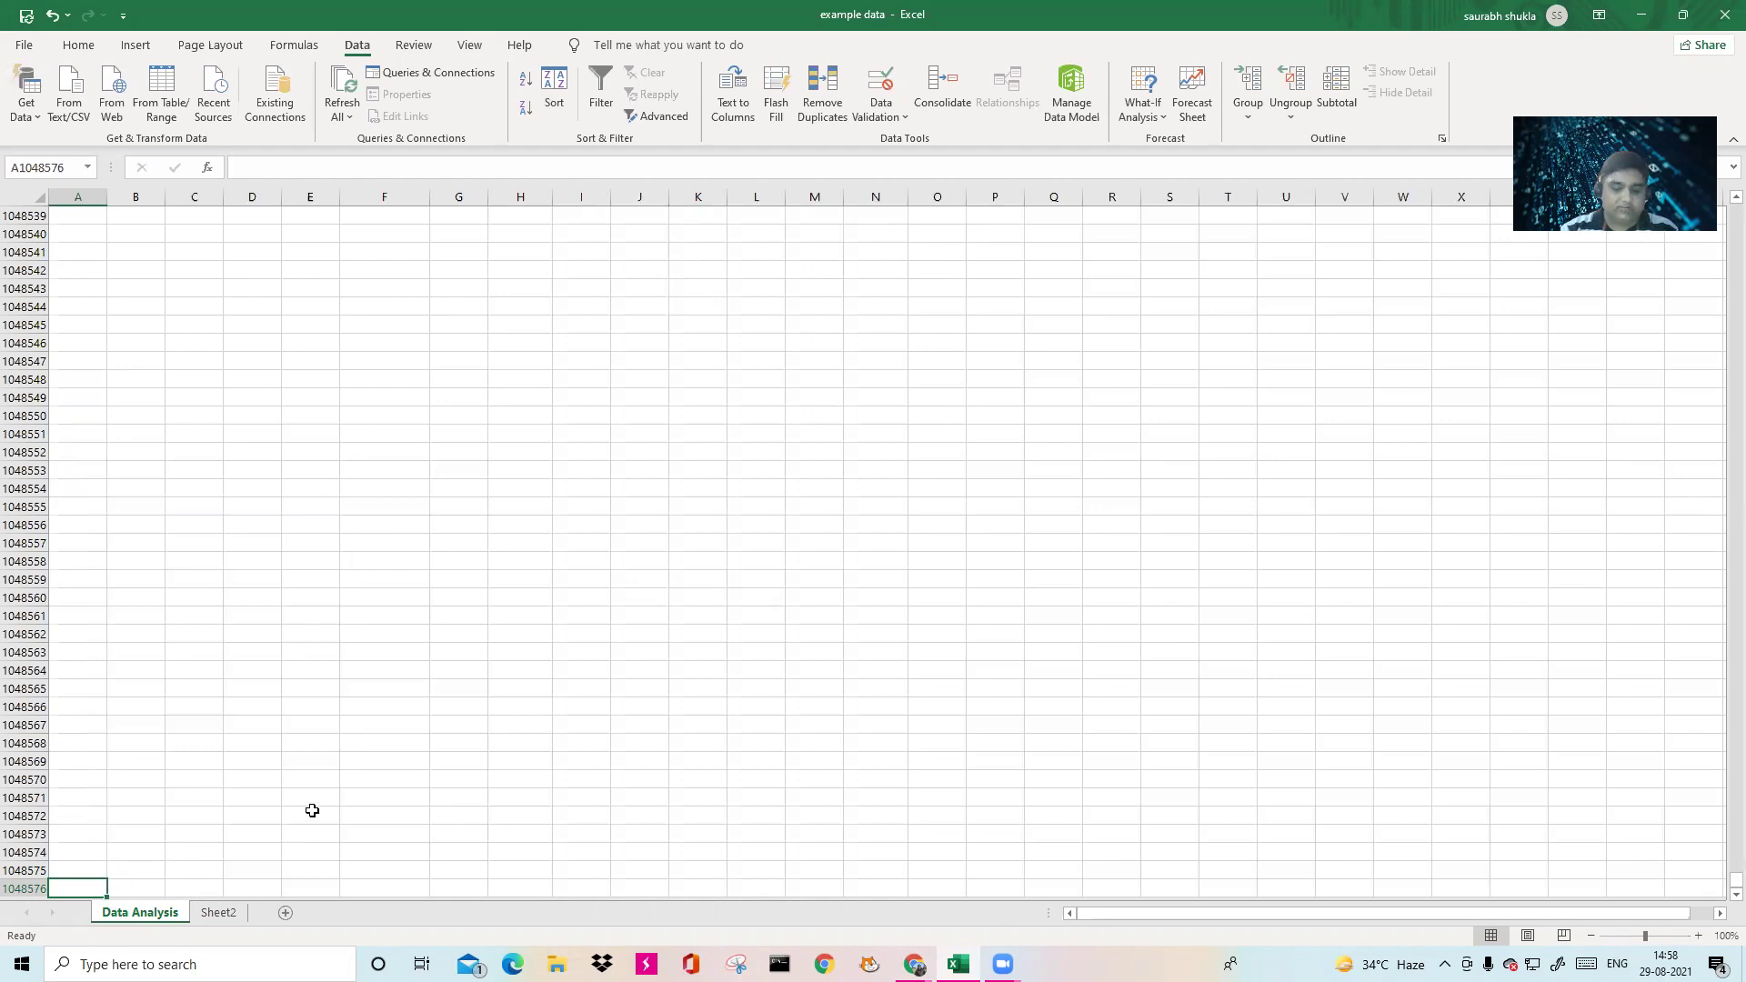
key(ctrl+Up)
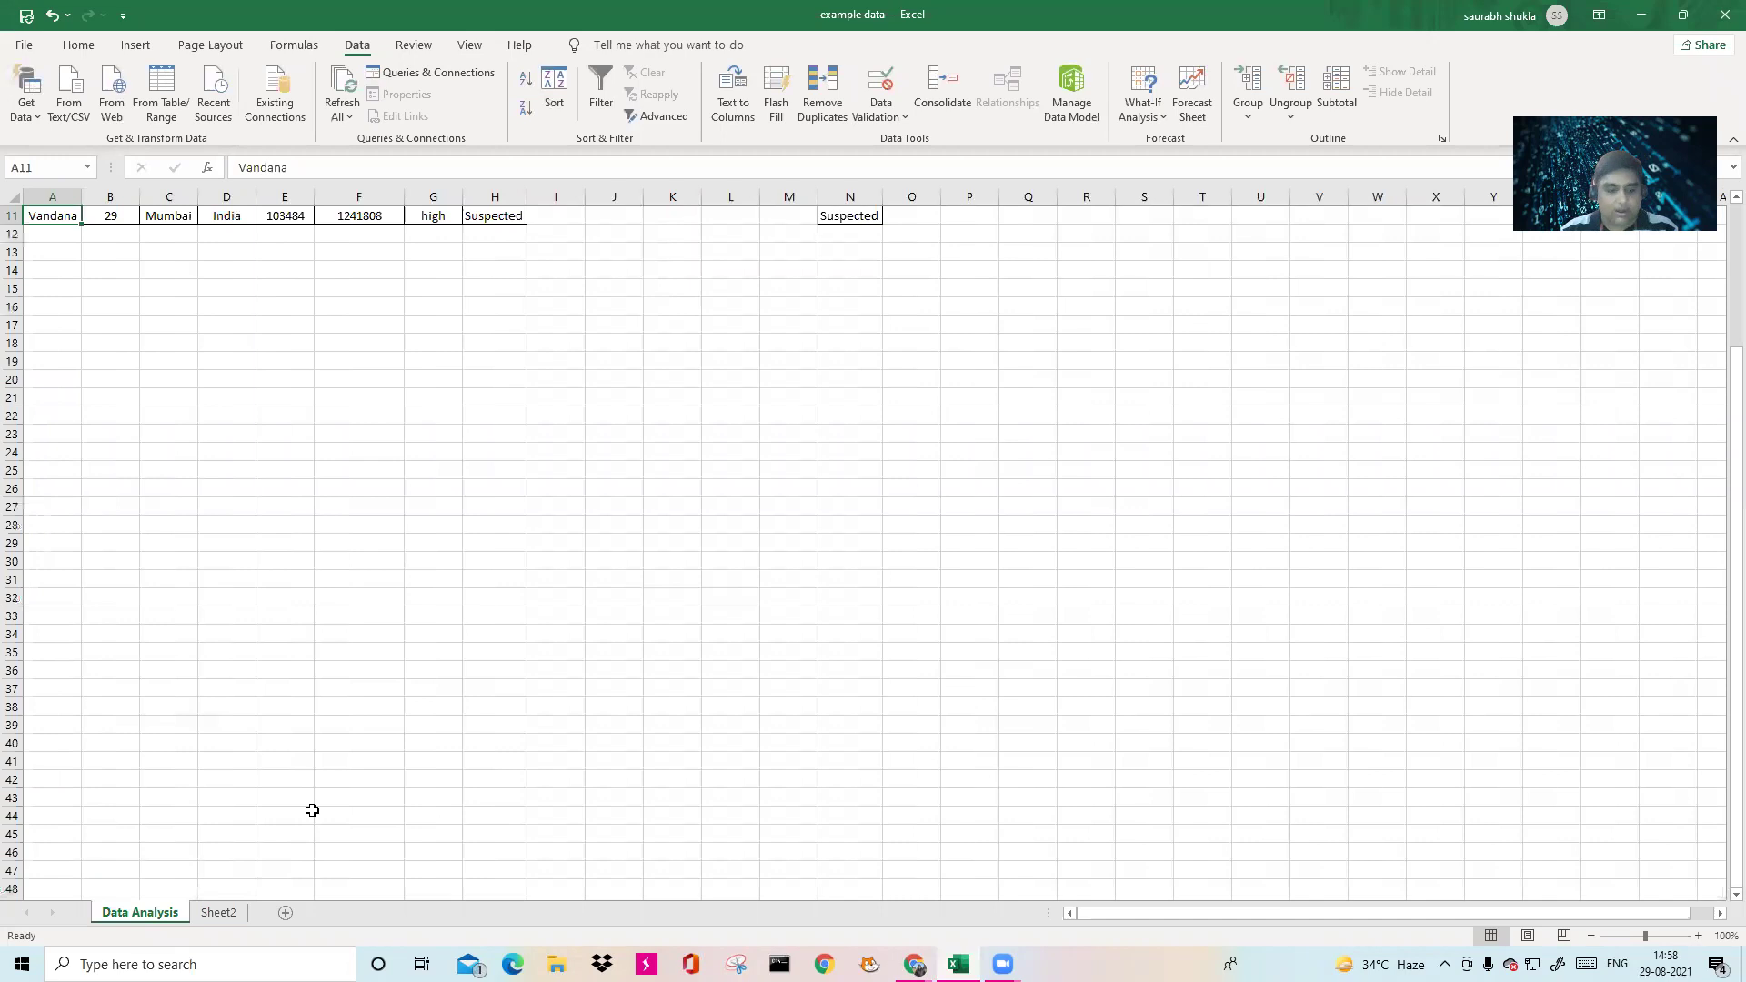
key(ctrl+Up)
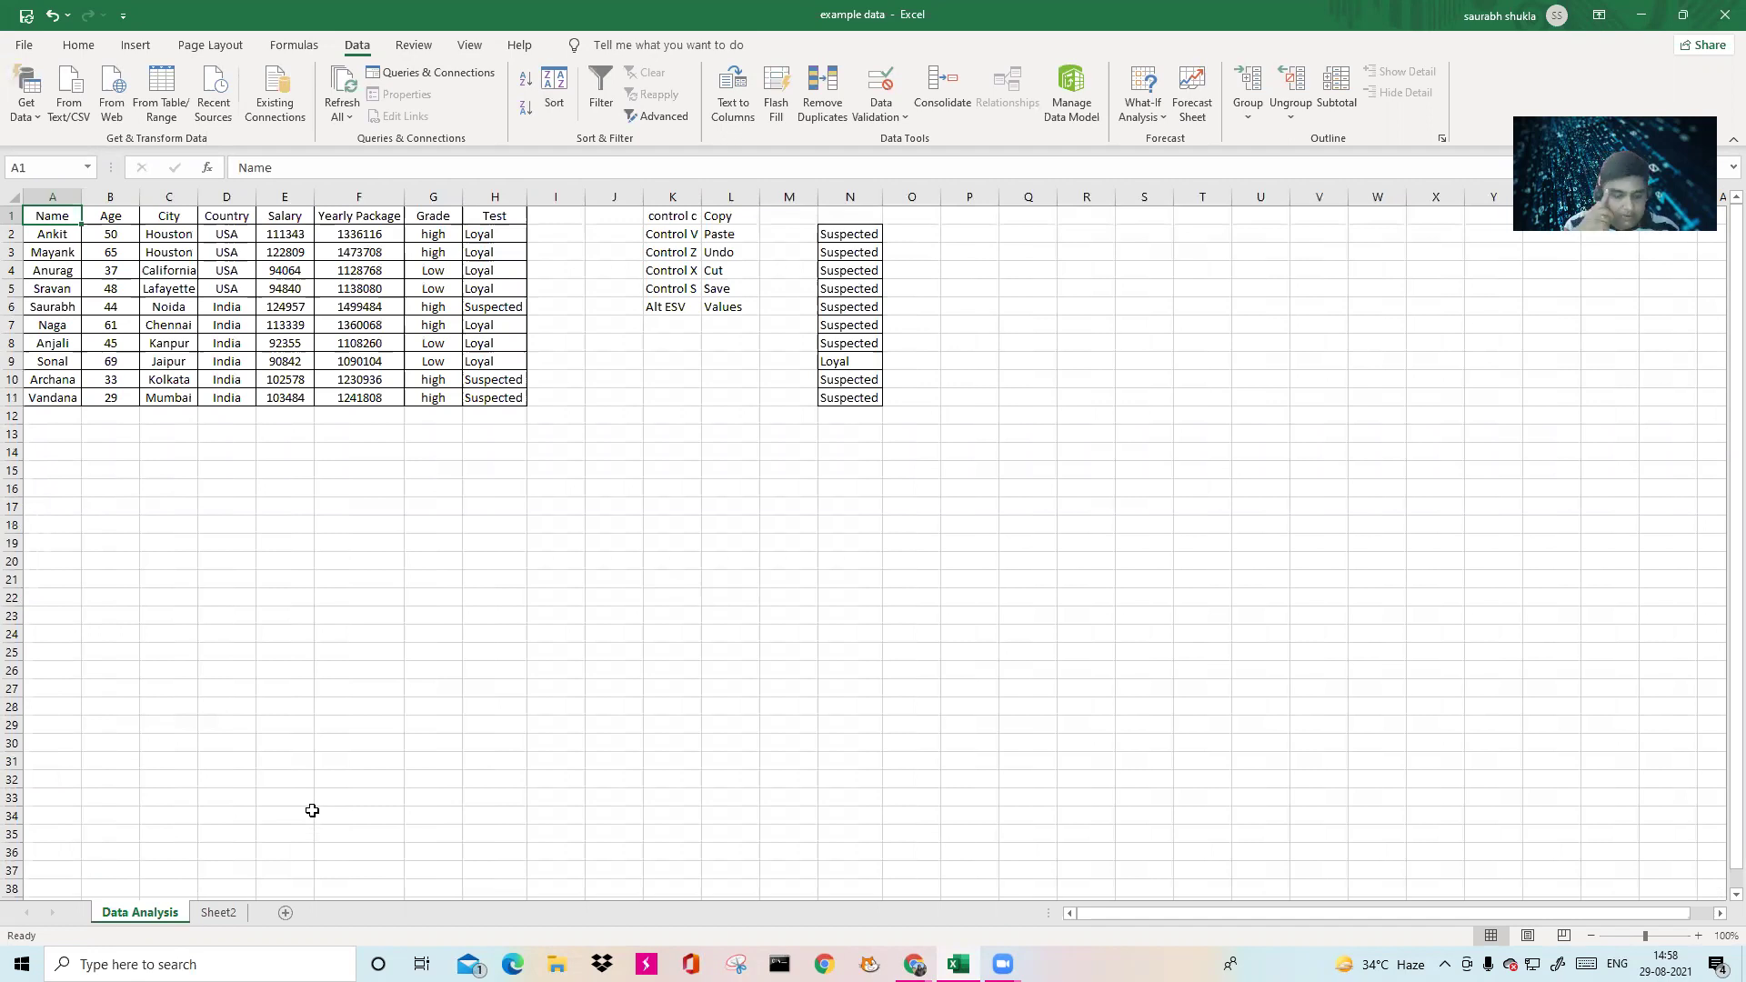
Jump along row 1 to the sheet's last column and return to cell A1.
key(ctrl+Right)
key(ctrl+Right)
key(ctrl+Right)
key(ctrl+Right)
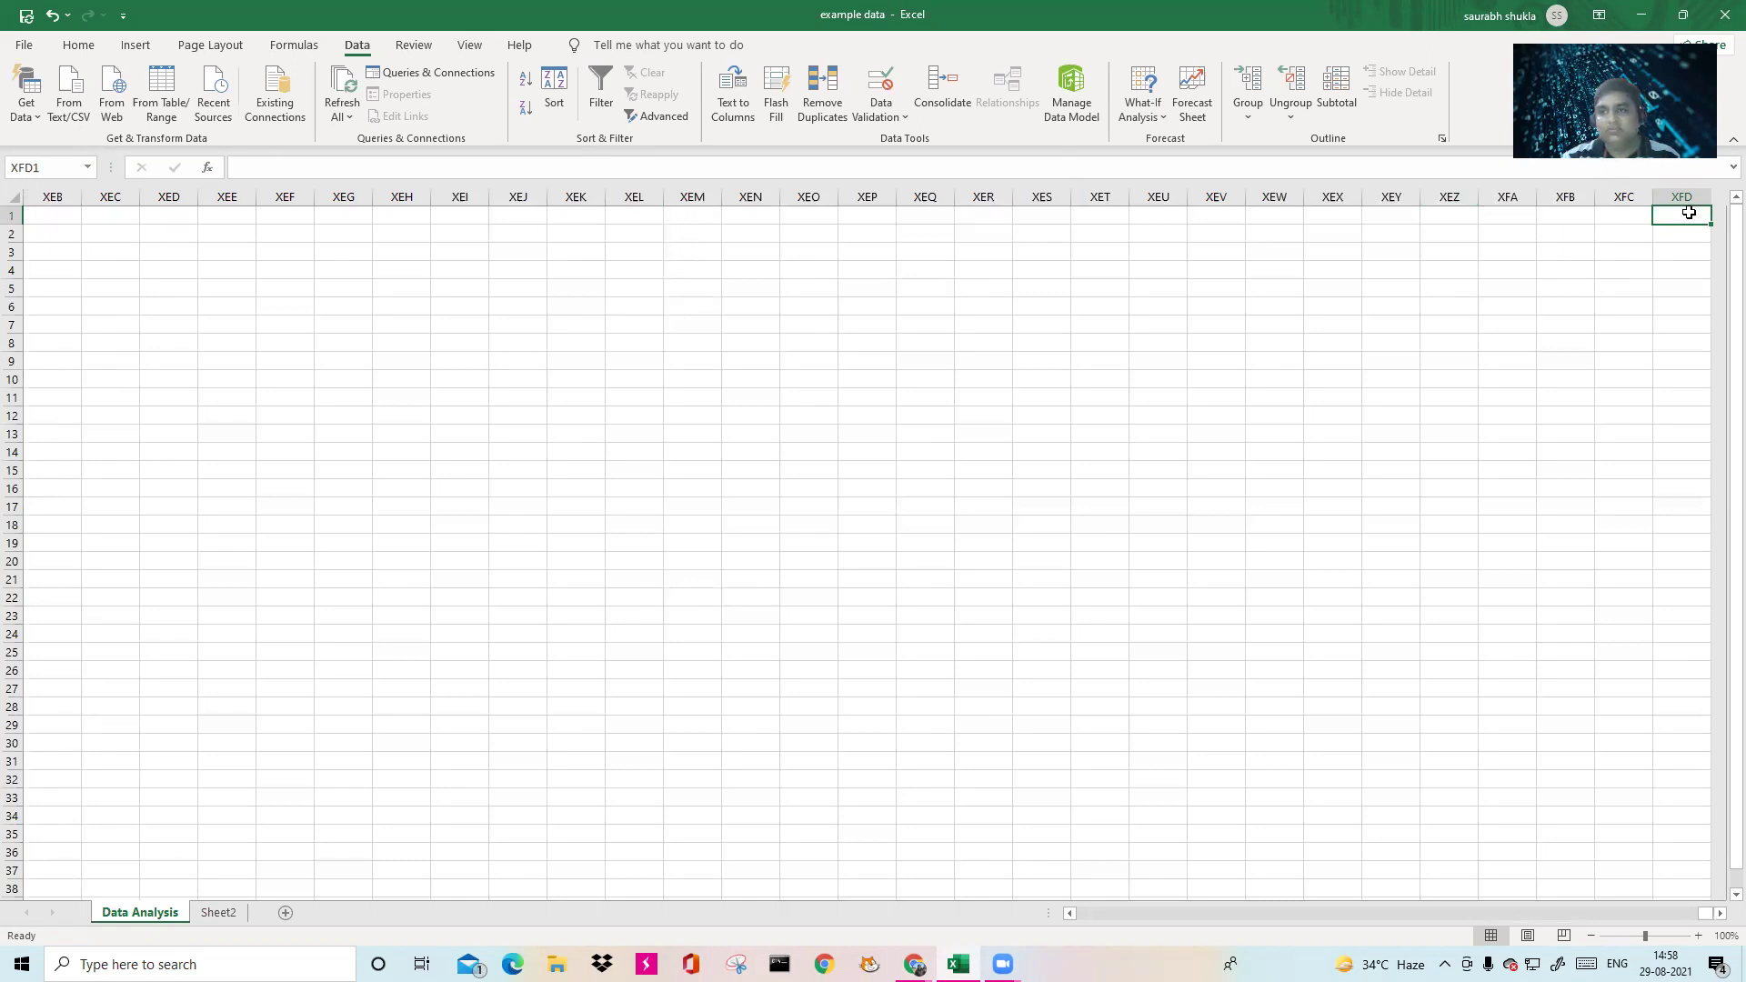
key(ctrl+Home)
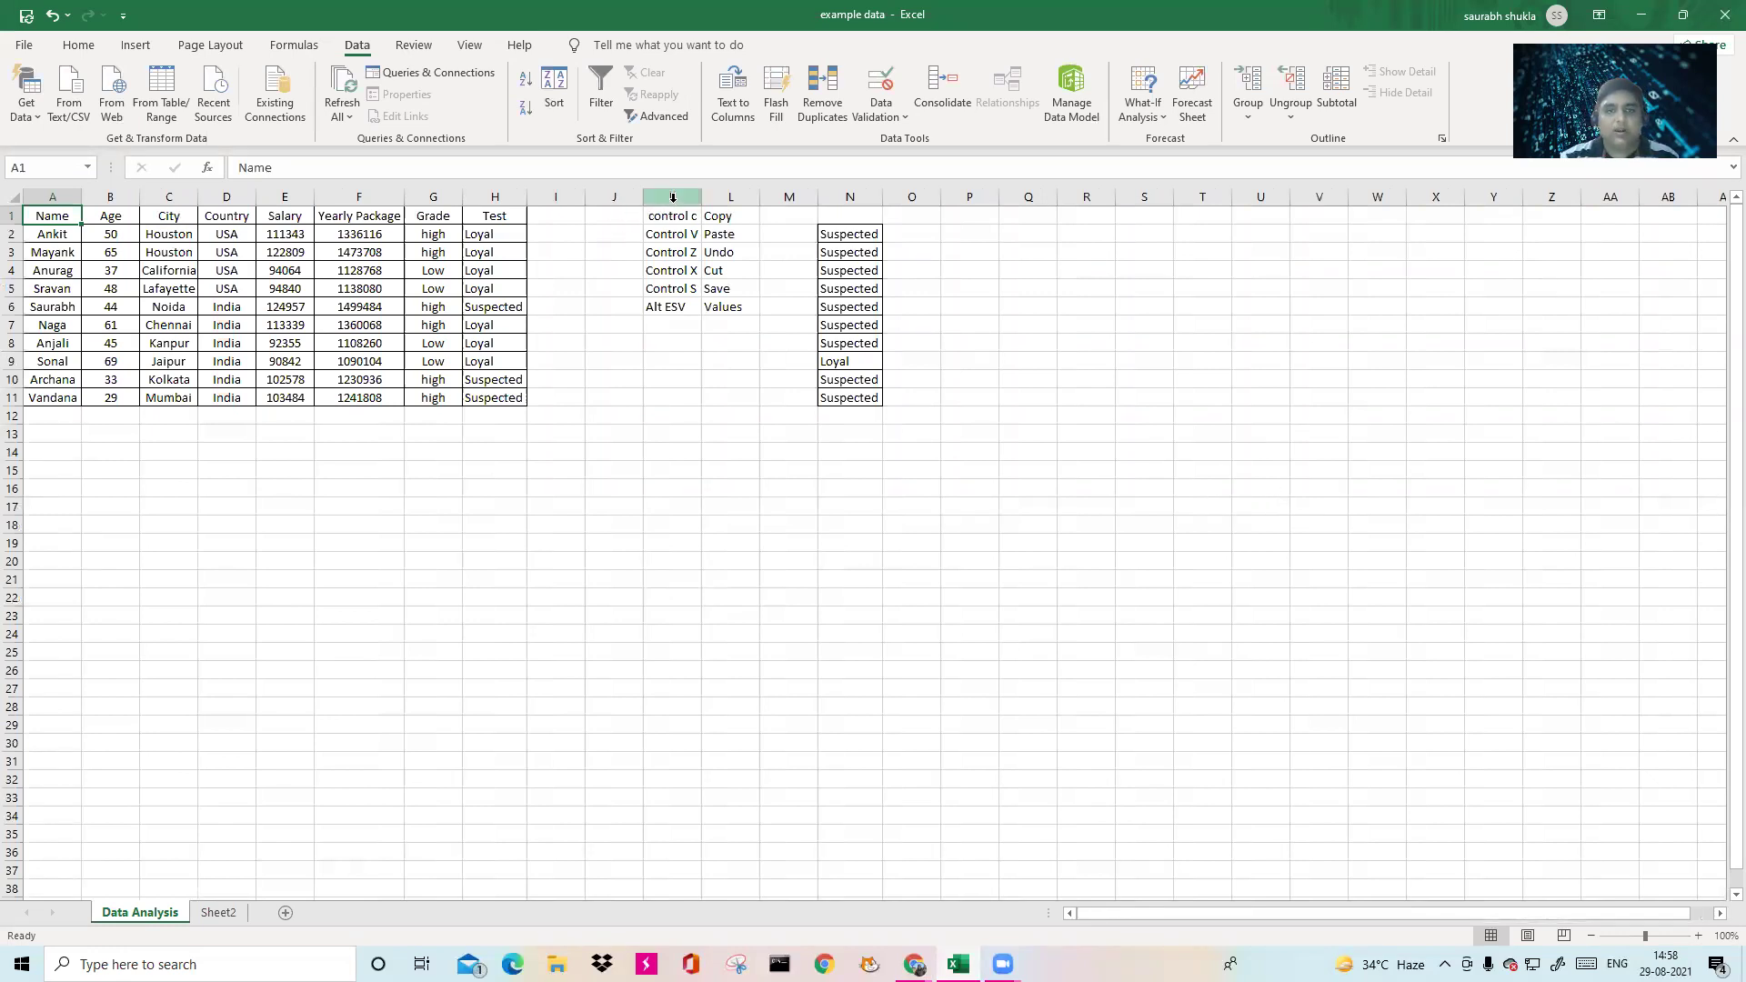
Go through the shortcut list in columns K and L, selecting each shortcut and its meaning down to row 6.
drag(673, 199, 719, 197)
click(721, 231)
click(682, 217)
click(734, 221)
click(686, 234)
click(717, 235)
click(682, 251)
click(732, 248)
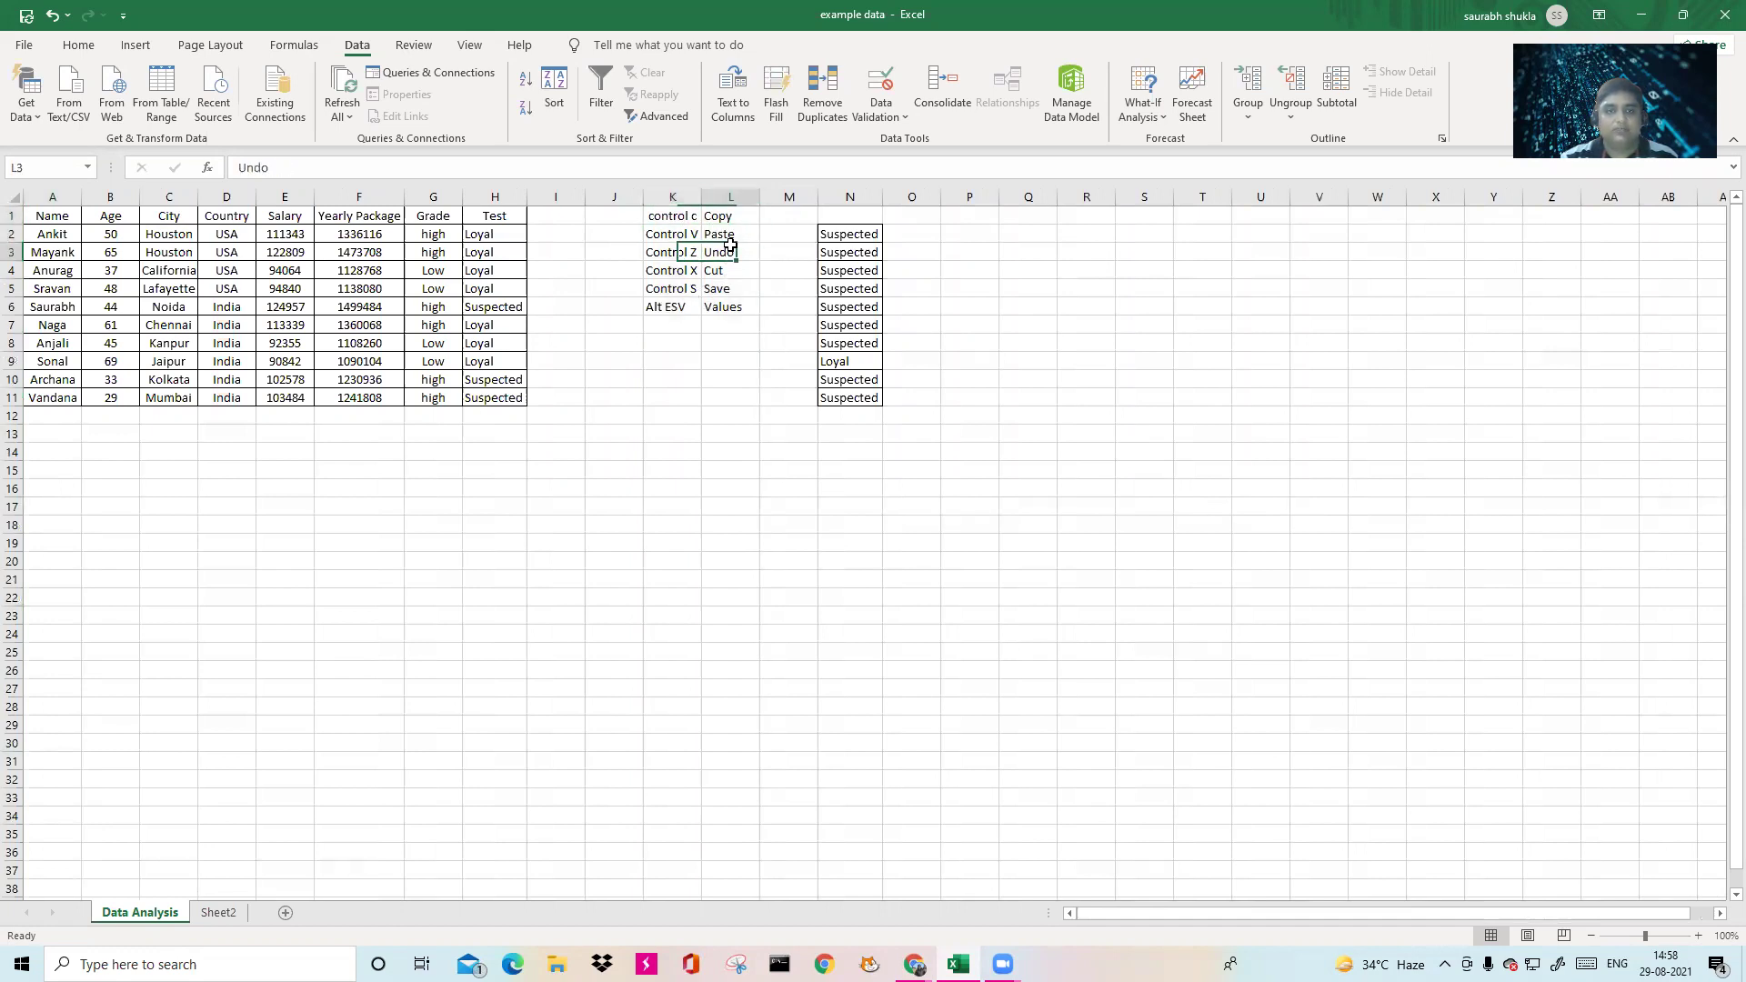
click(672, 265)
click(733, 268)
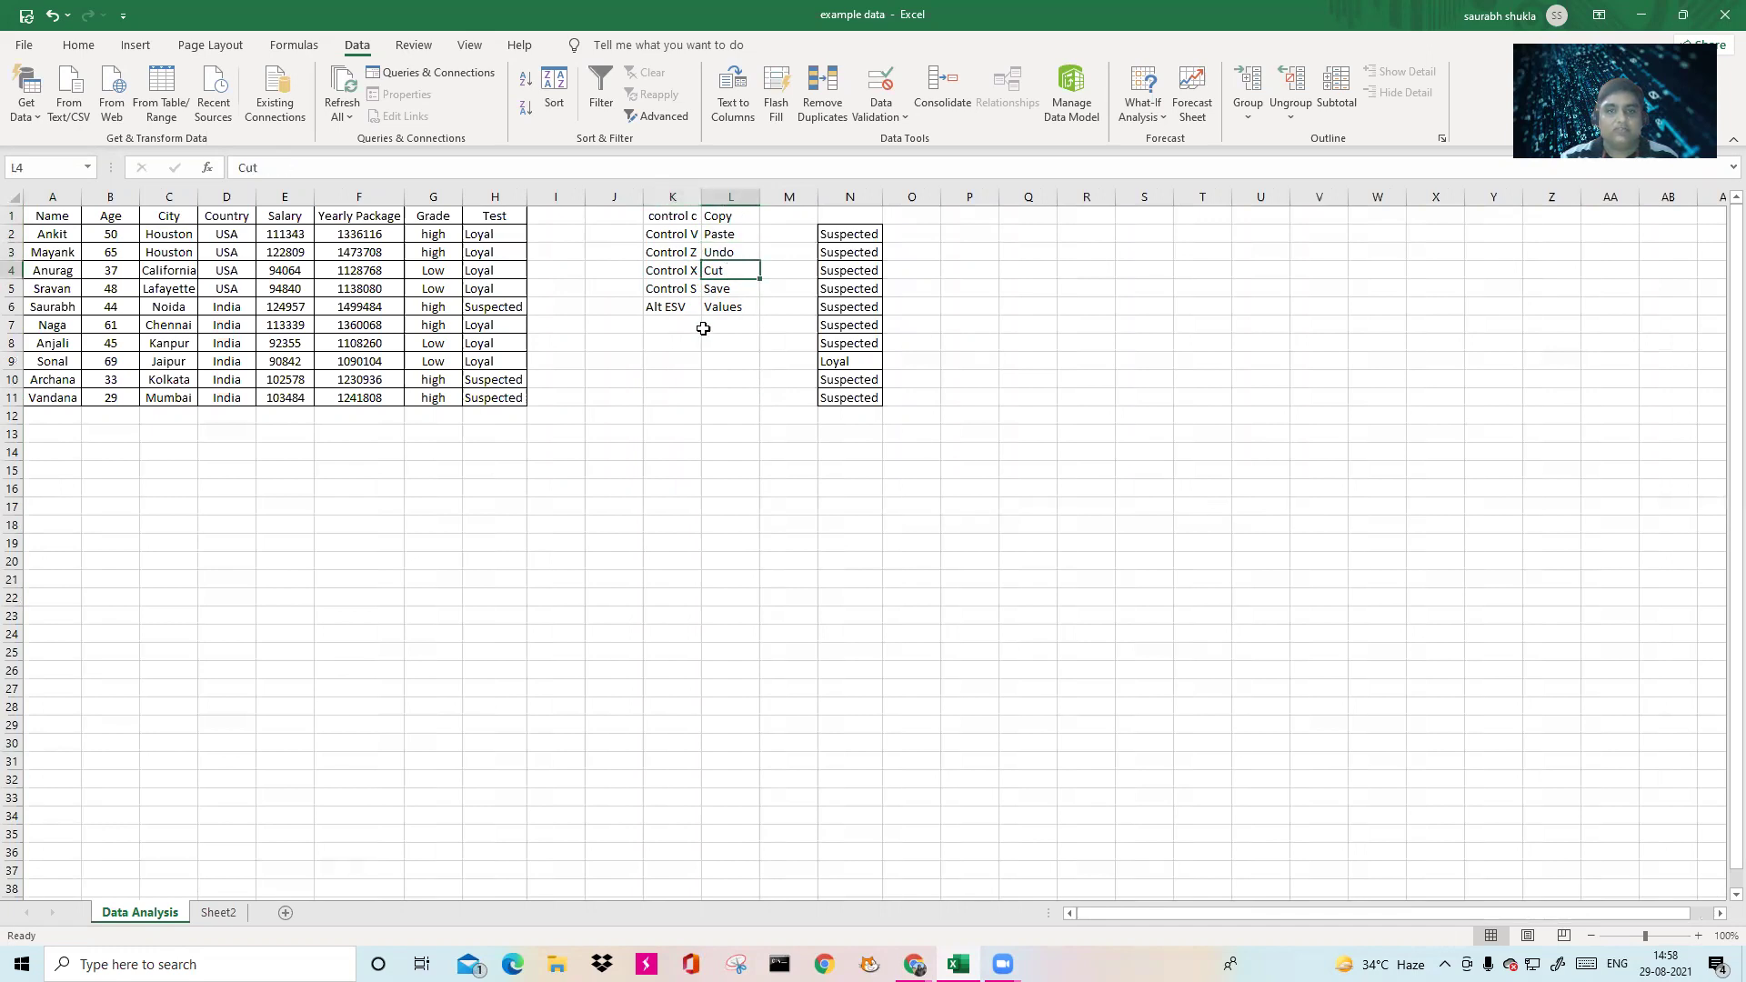
click(682, 287)
click(717, 288)
click(677, 312)
click(718, 308)
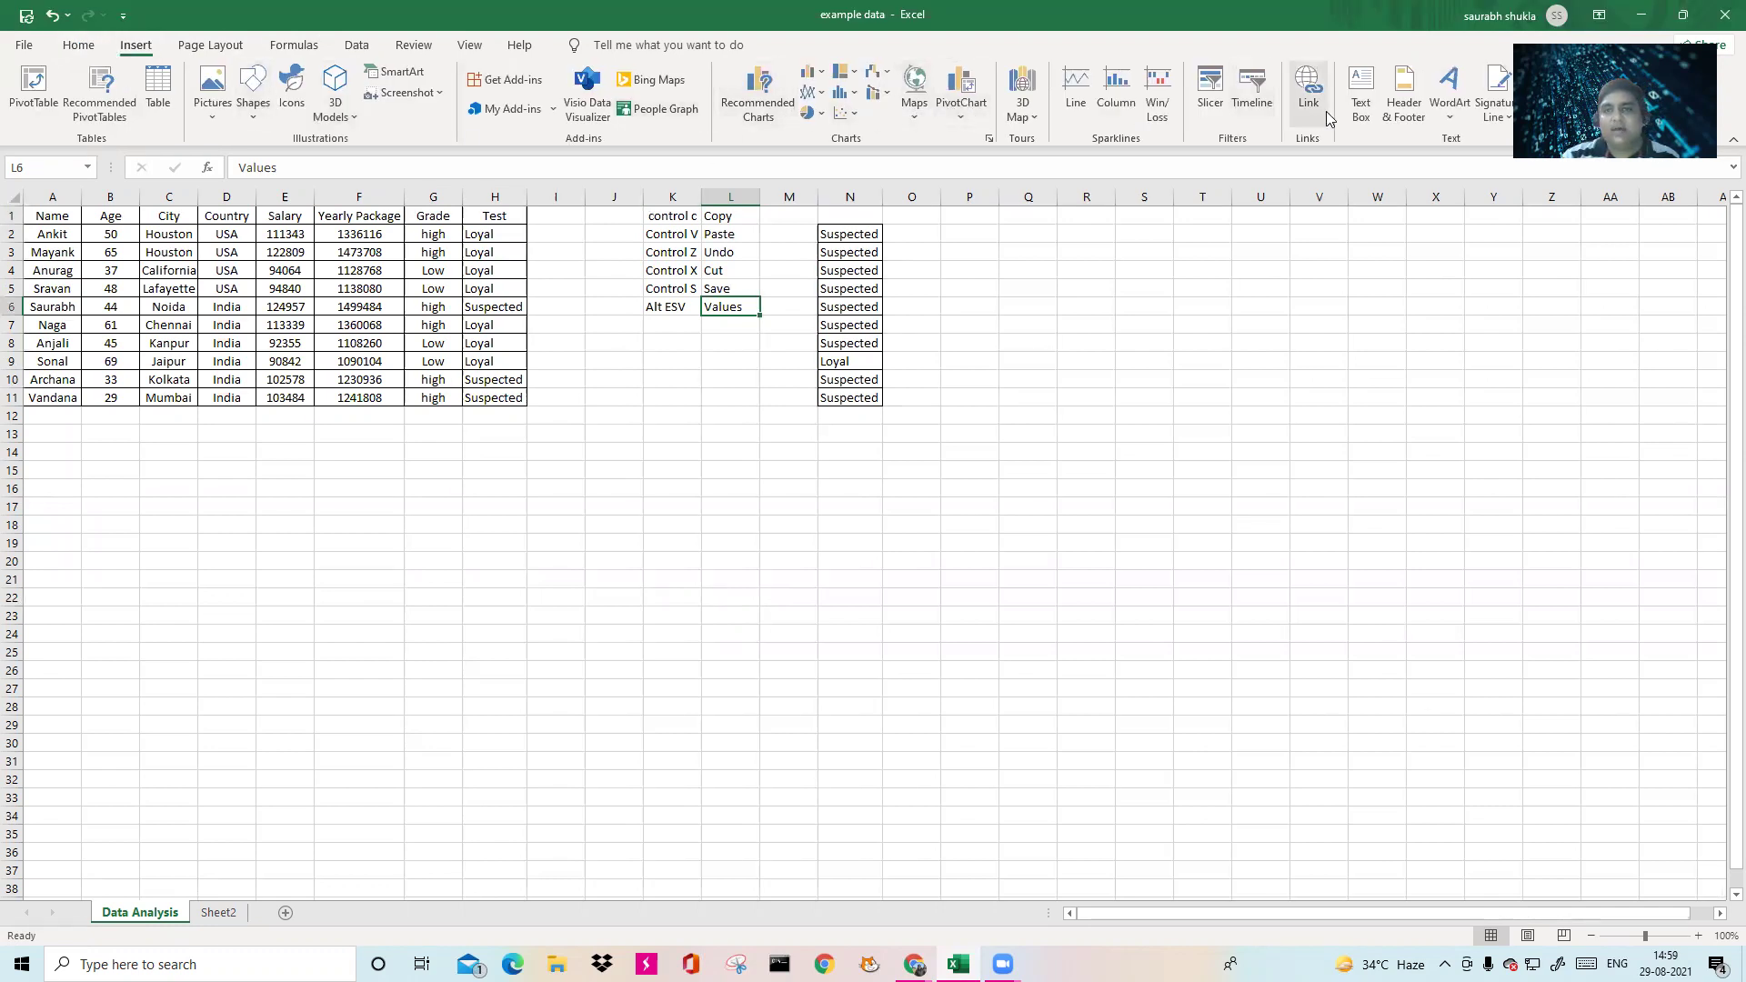
Show the Home commands and review the shortcut pairs in K1:L6 once more, from Copy to Values.
click(77, 50)
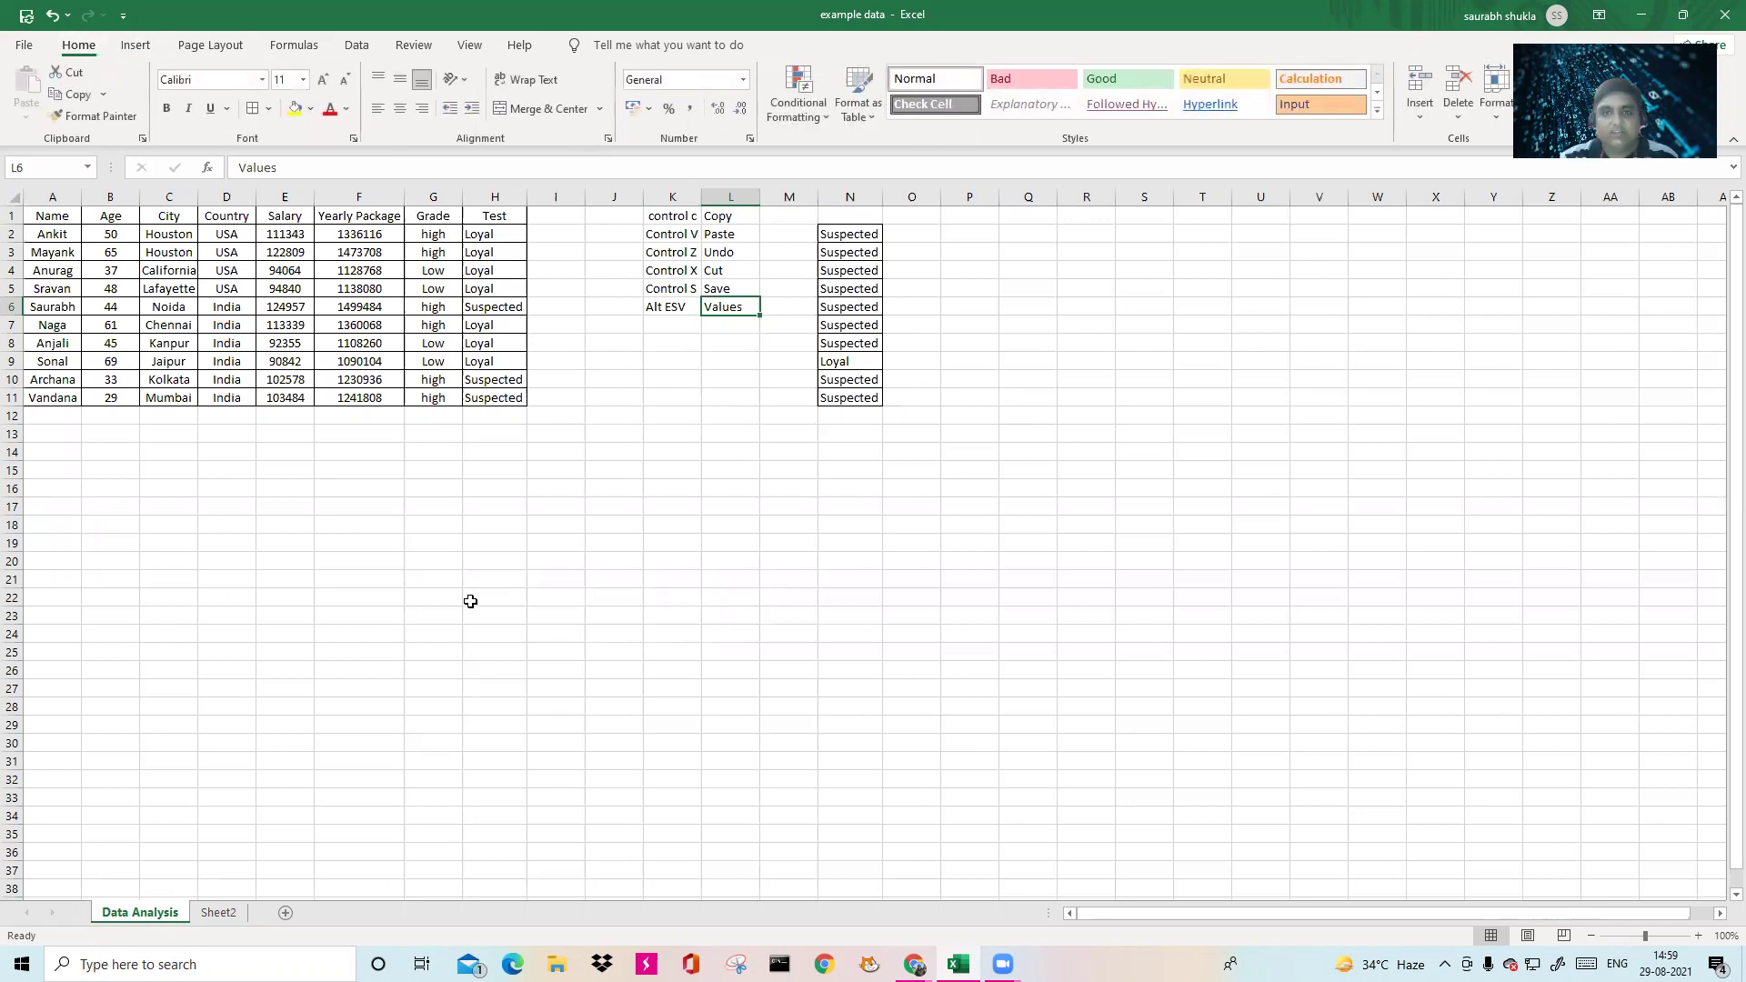
drag(664, 215, 708, 313)
click(713, 217)
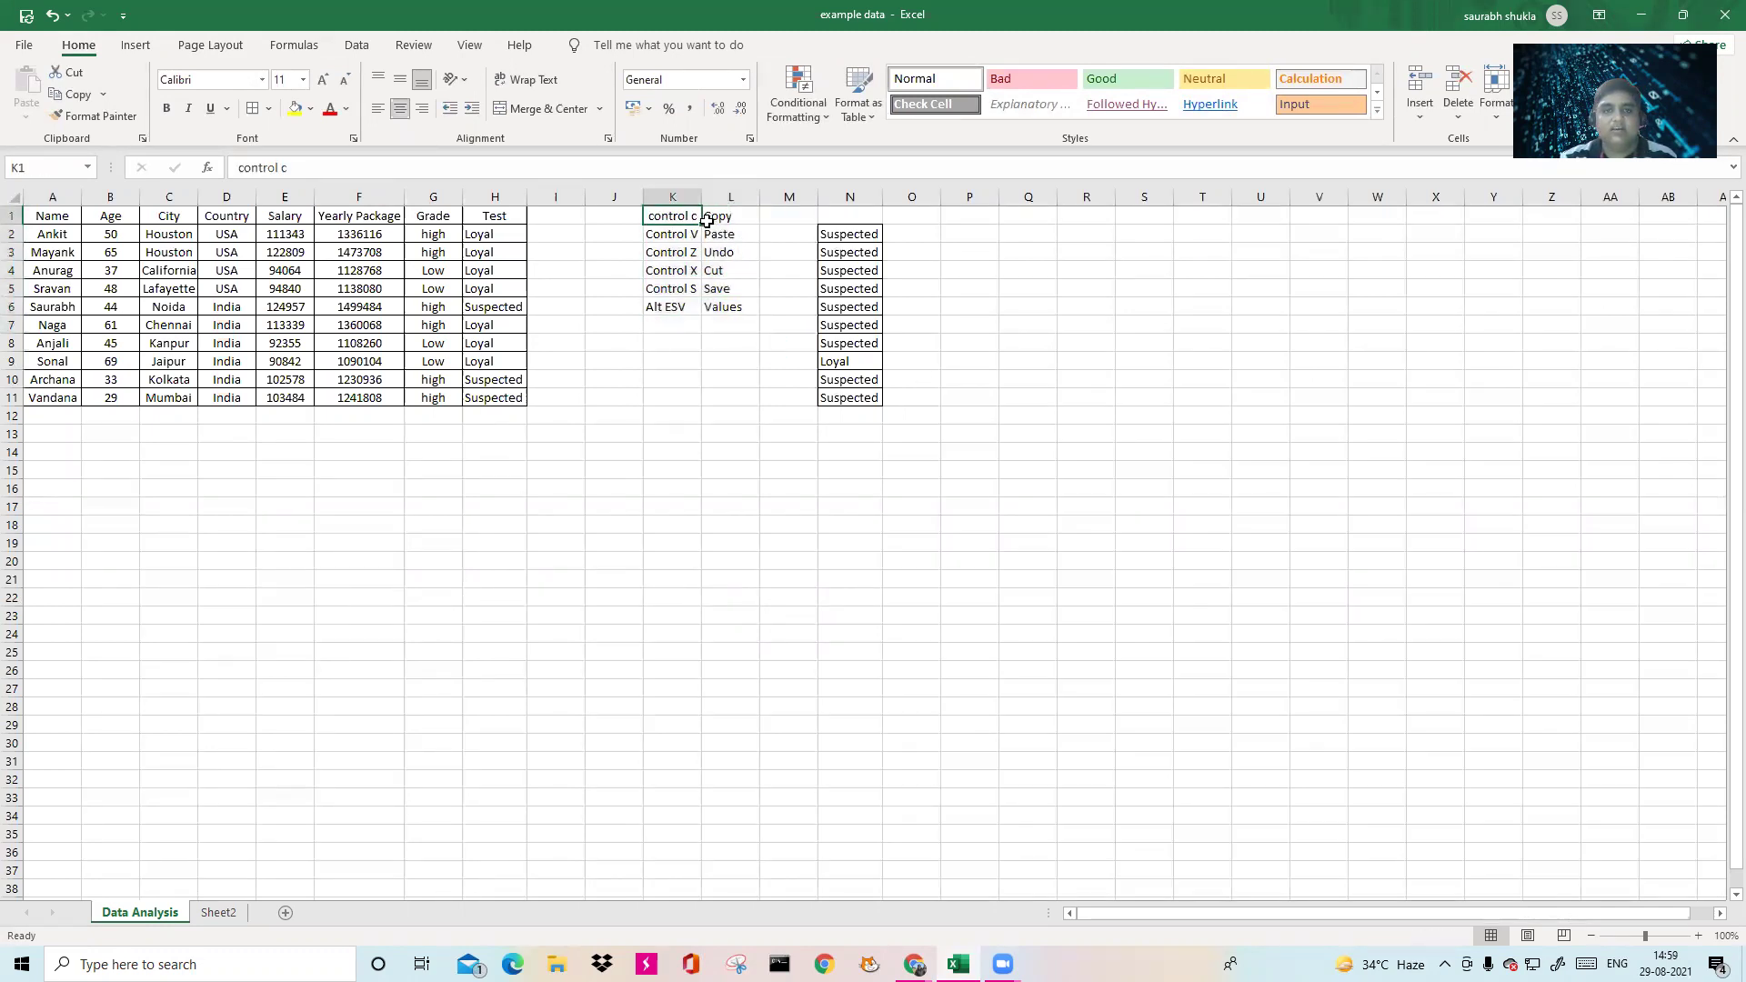
click(697, 235)
click(732, 234)
click(683, 256)
click(728, 259)
click(678, 274)
click(717, 273)
click(667, 292)
click(712, 283)
click(656, 304)
click(740, 305)
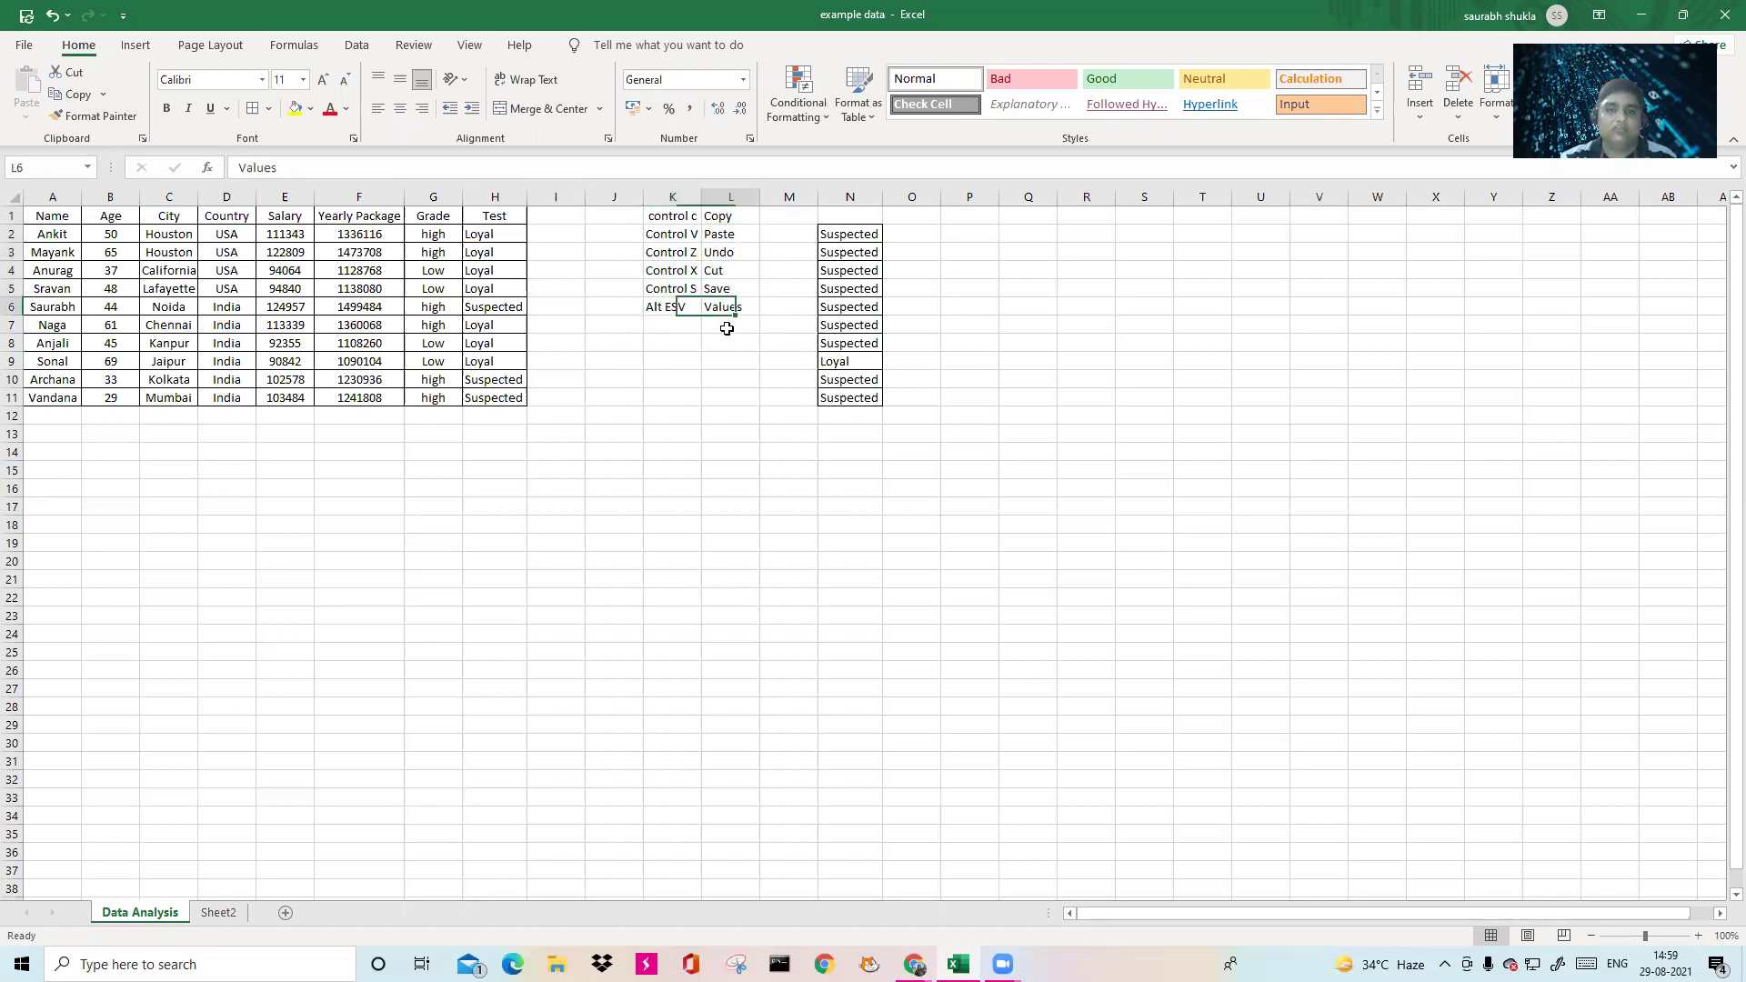
Highlight the Age values, the Salary values and the Grade and Test values in rows 2 to 11 in turn.
drag(119, 234, 119, 397)
drag(284, 234, 283, 408)
drag(448, 237, 479, 405)
click(740, 411)
Enter the formula =B3*2 in cell Q3 to double the age in row 3, and select cell R3.
click(1028, 243)
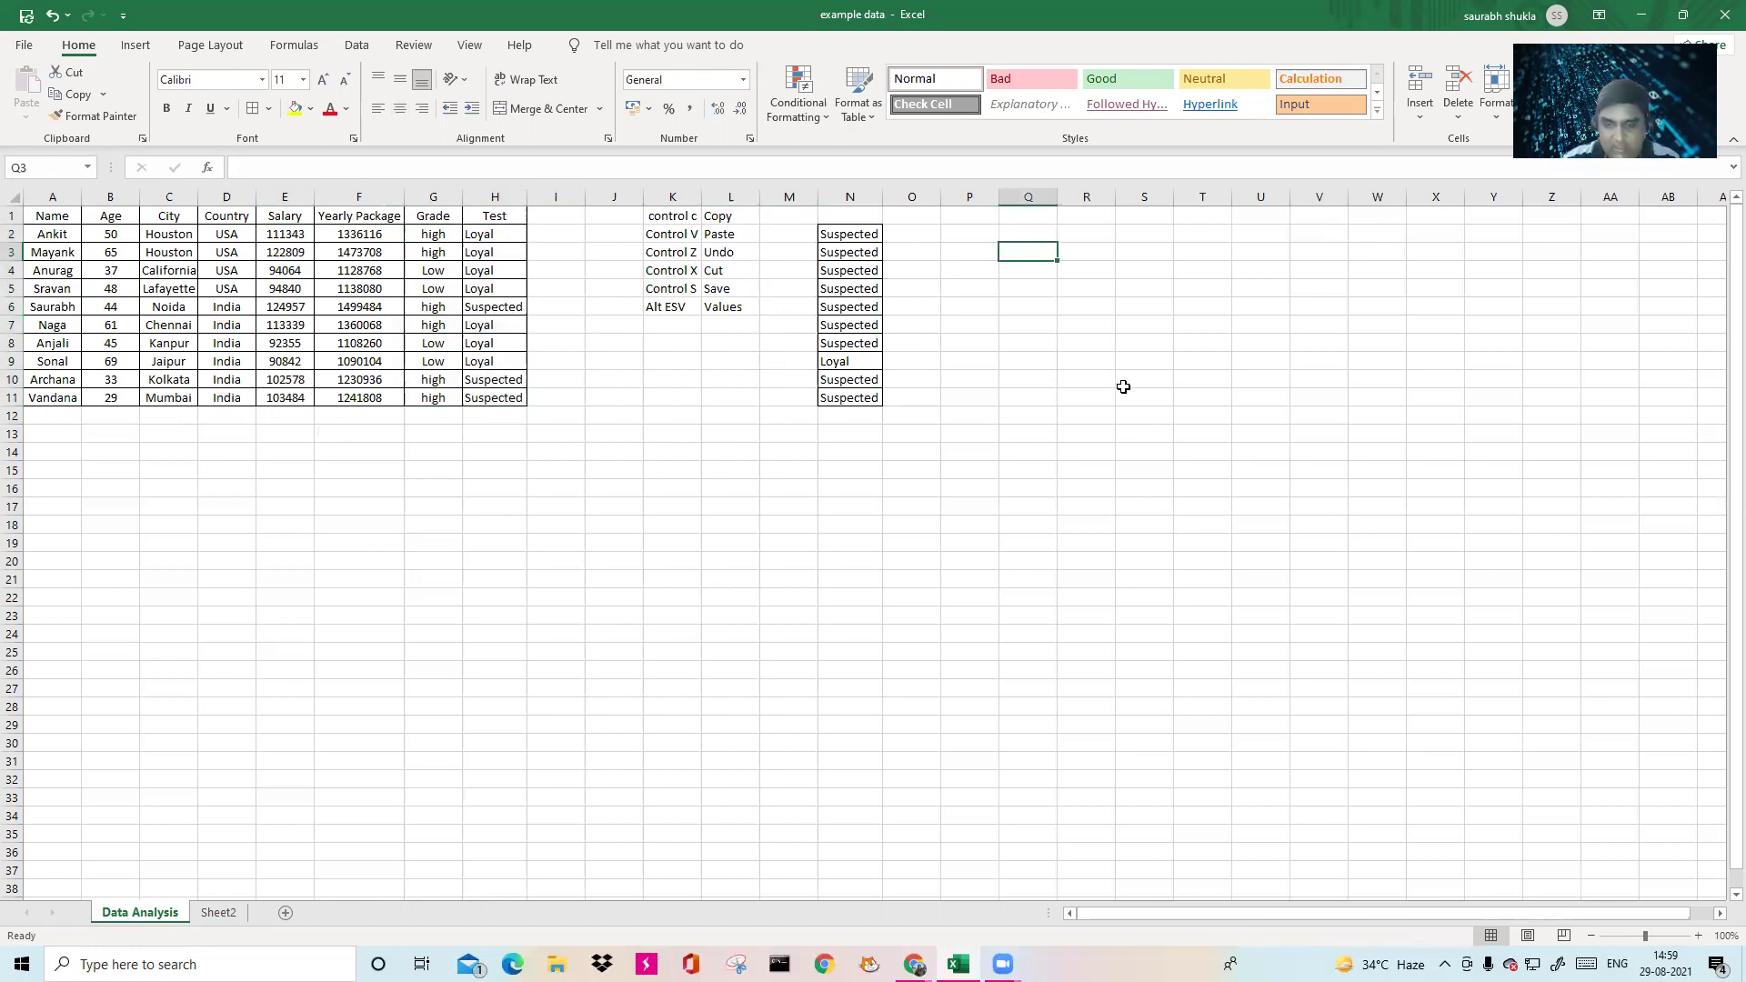
text(=)
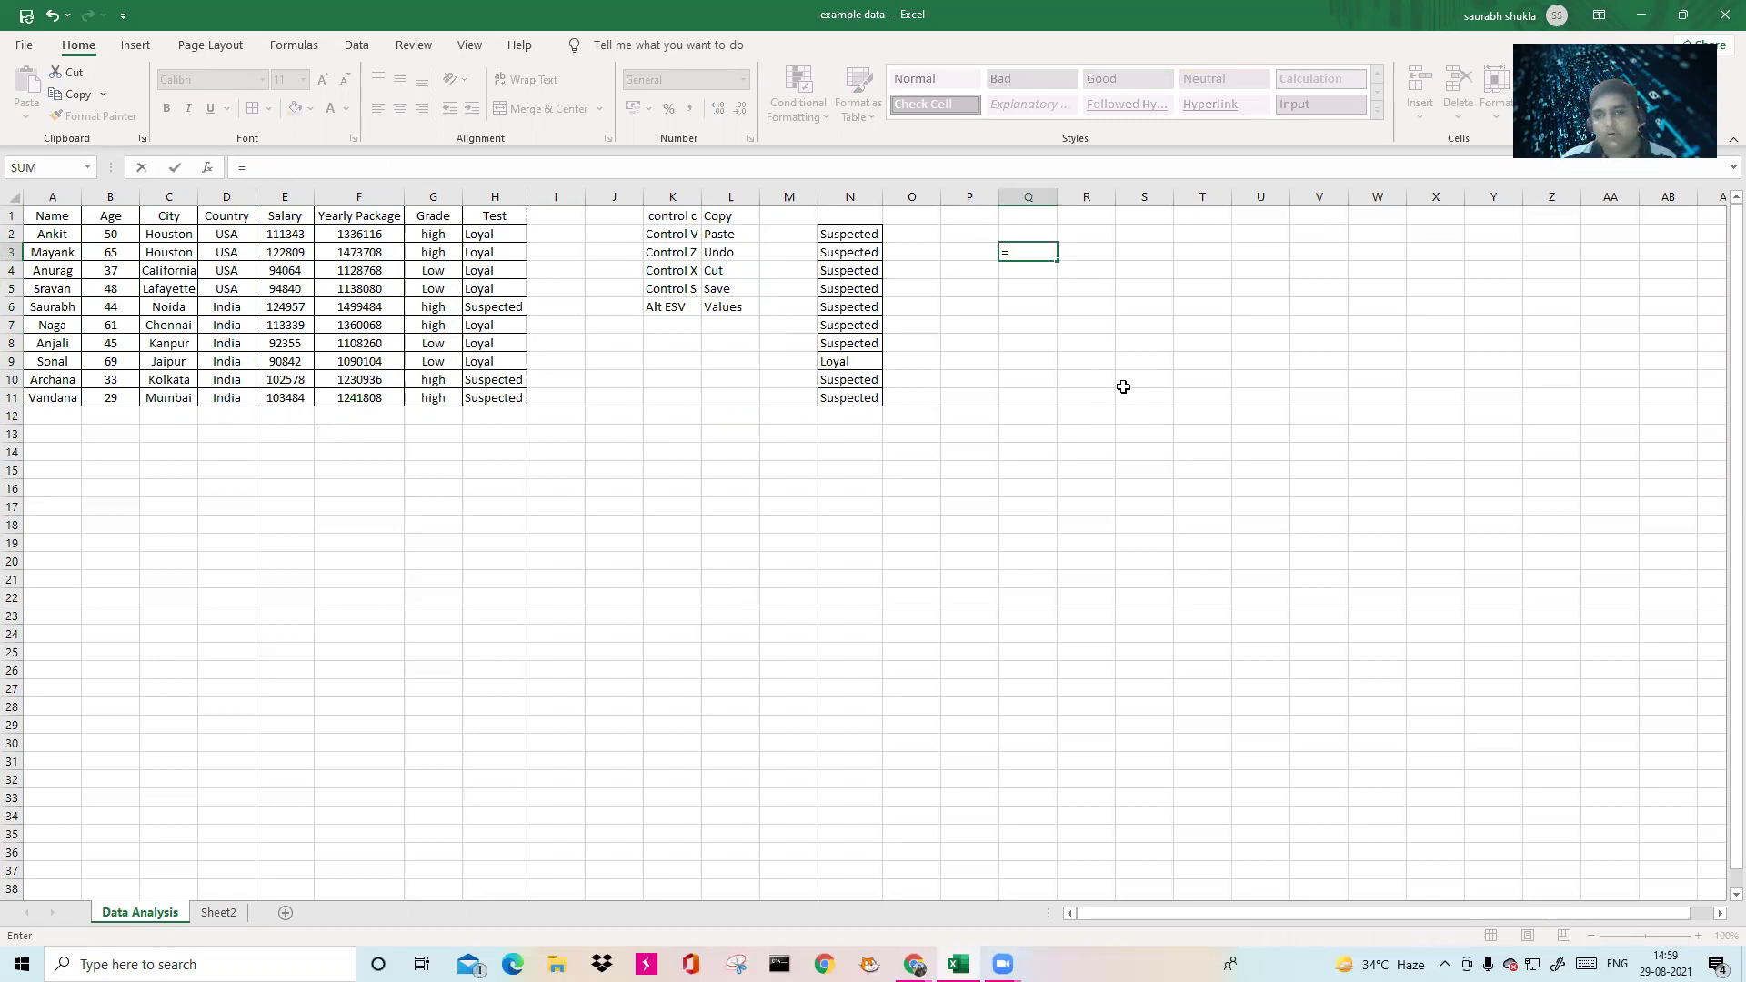
key(Left)
key(Left)
key(Left)
key(Left)
key(Left)
key(Left)
key(Left)
key(Left)
key(Left)
key(Left)
key(Left)
key(Left)
key(Left)
key(Left)
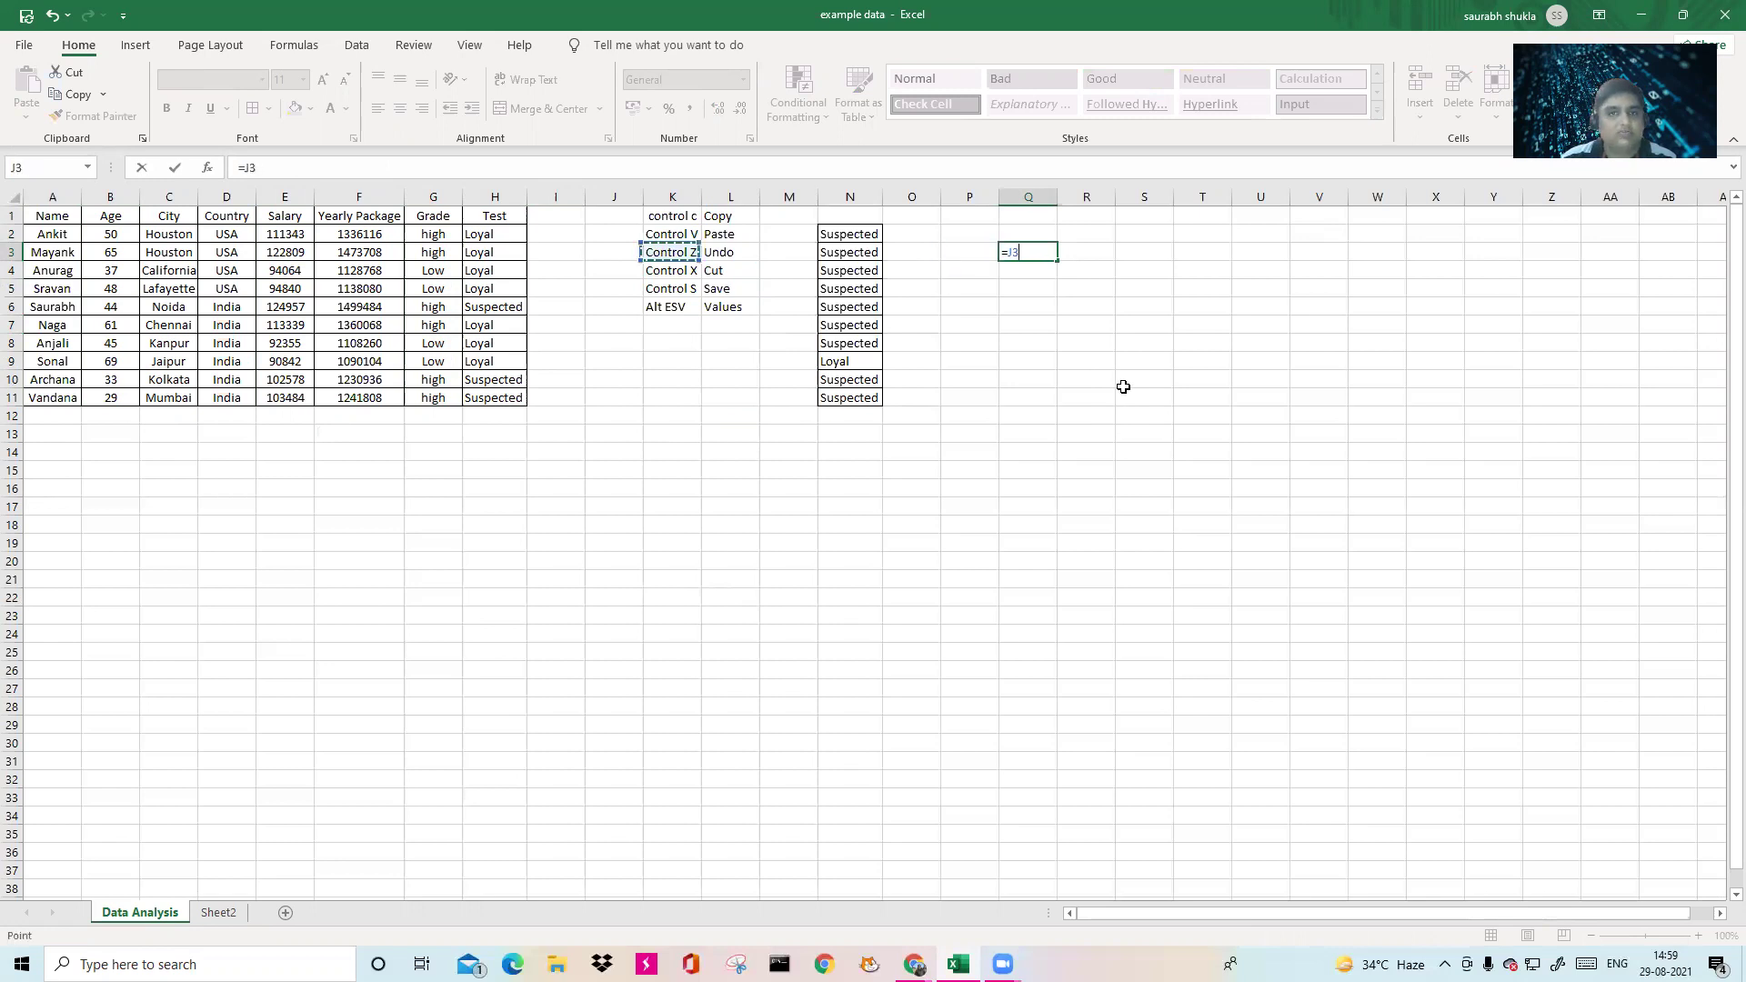
key(Left)
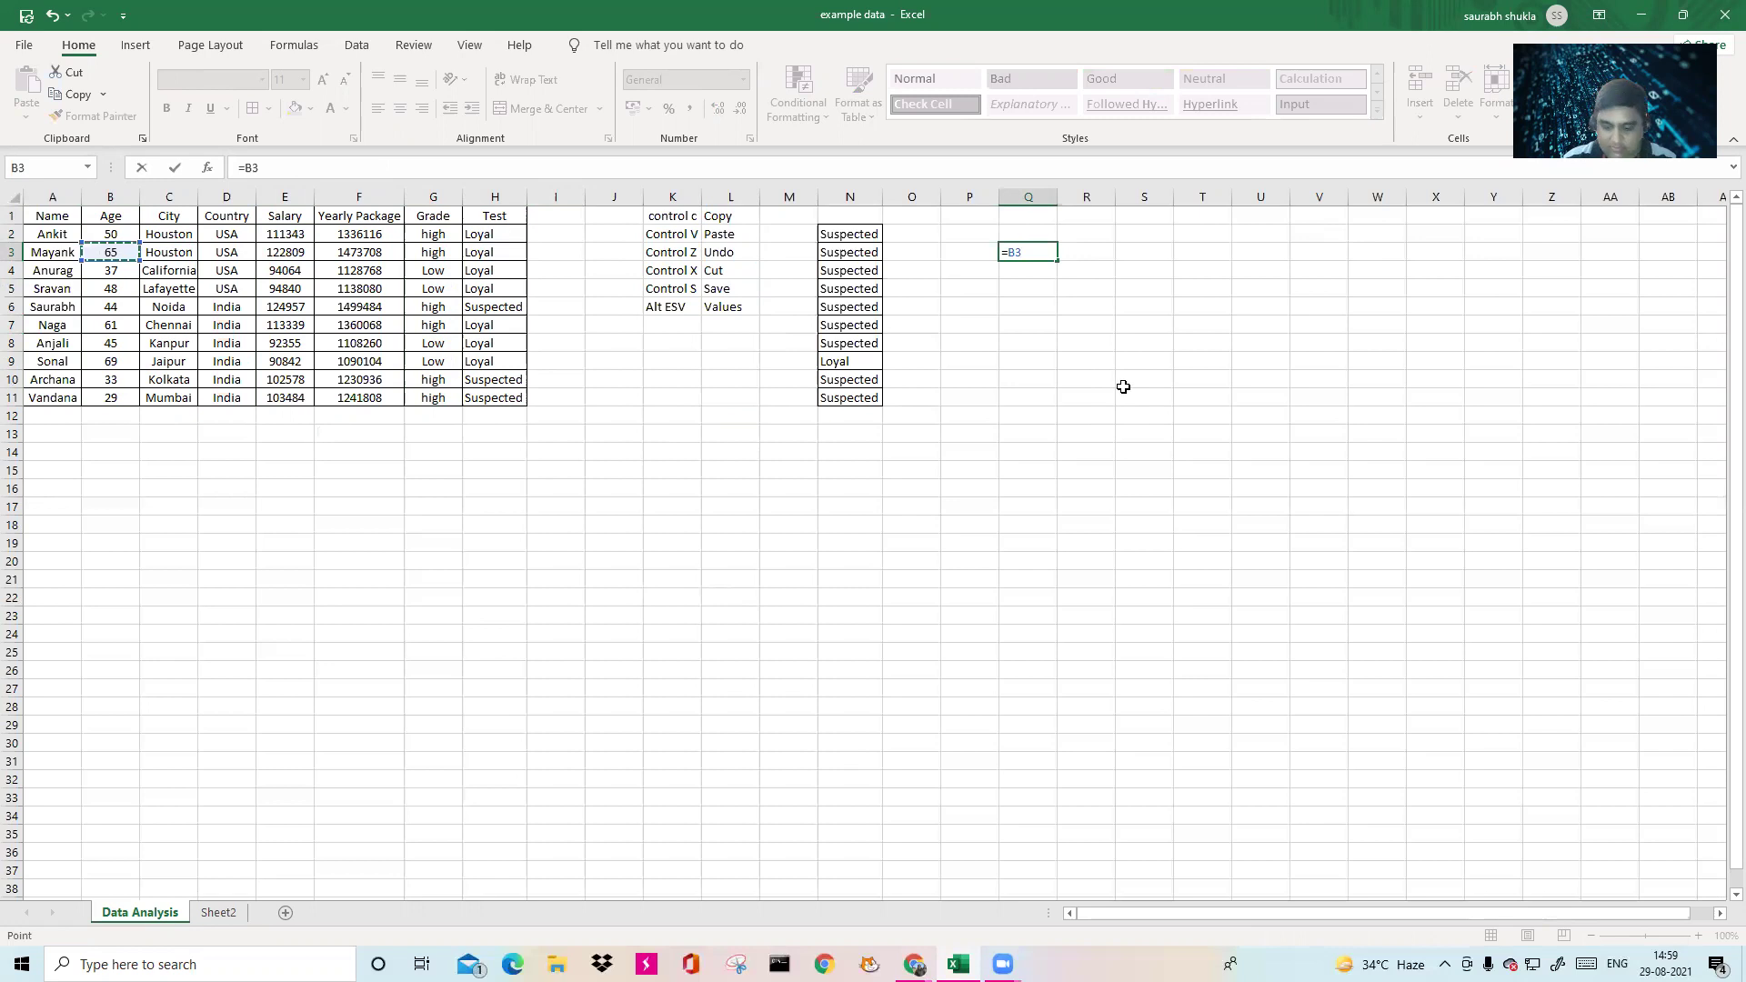
text(*)
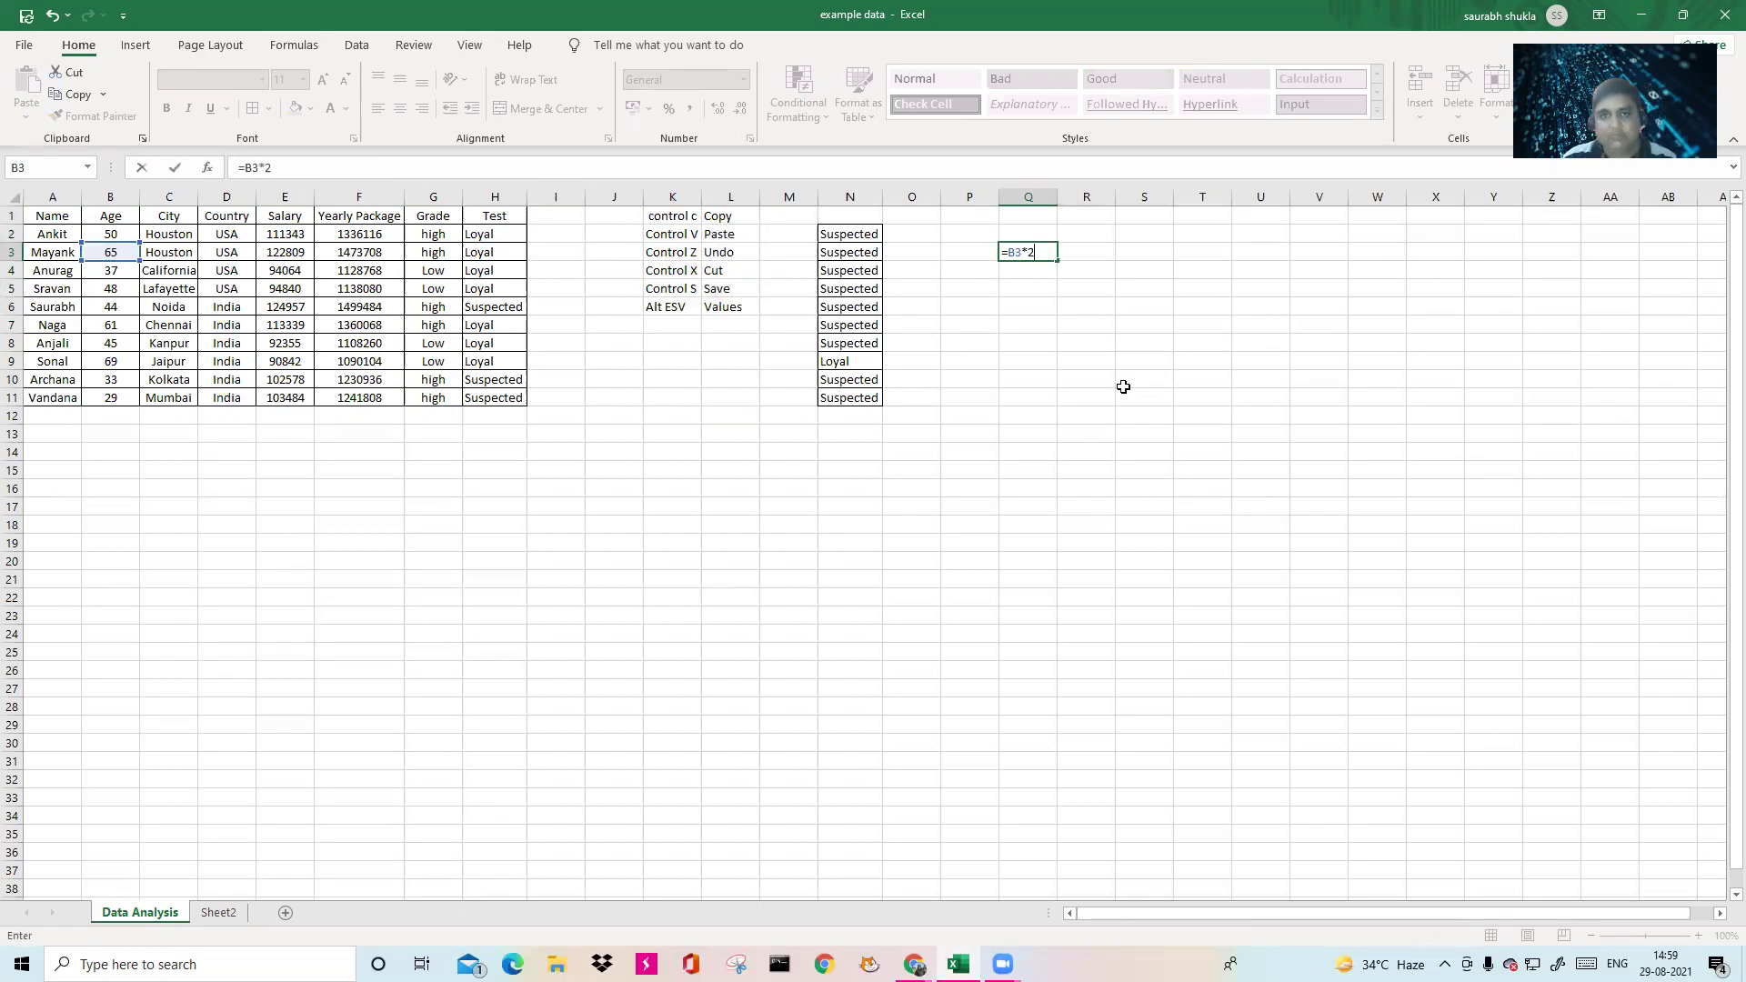
key(Return)
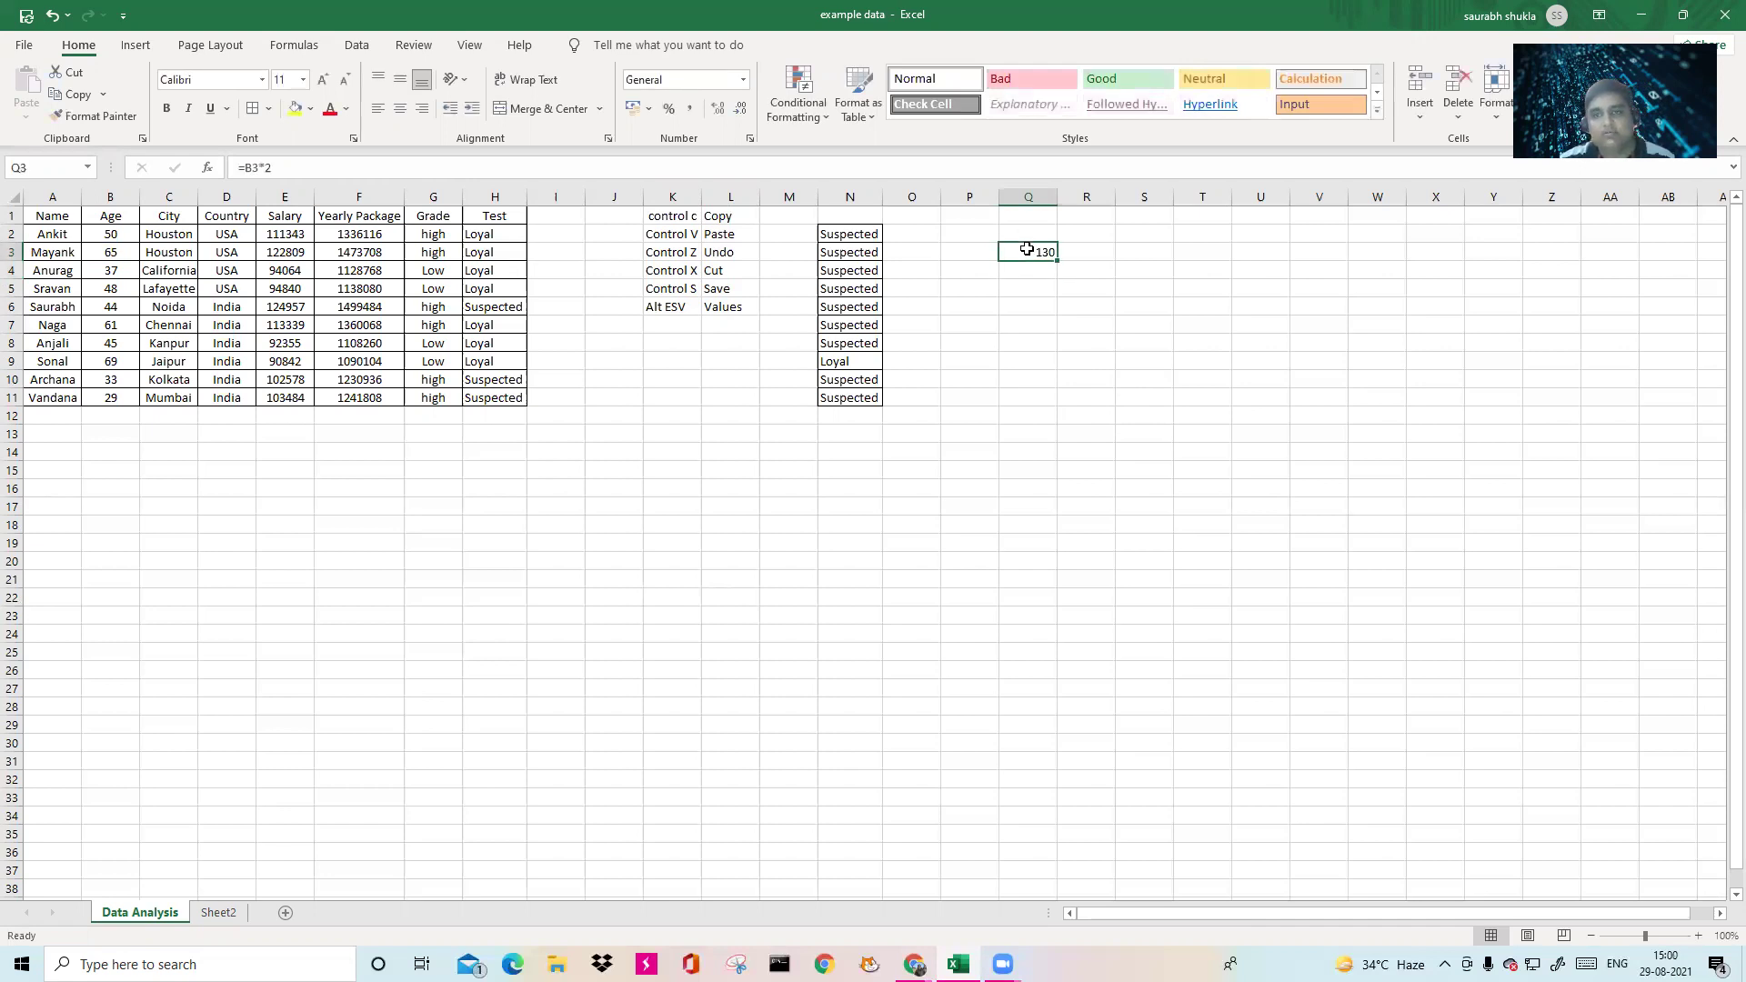
click(1085, 251)
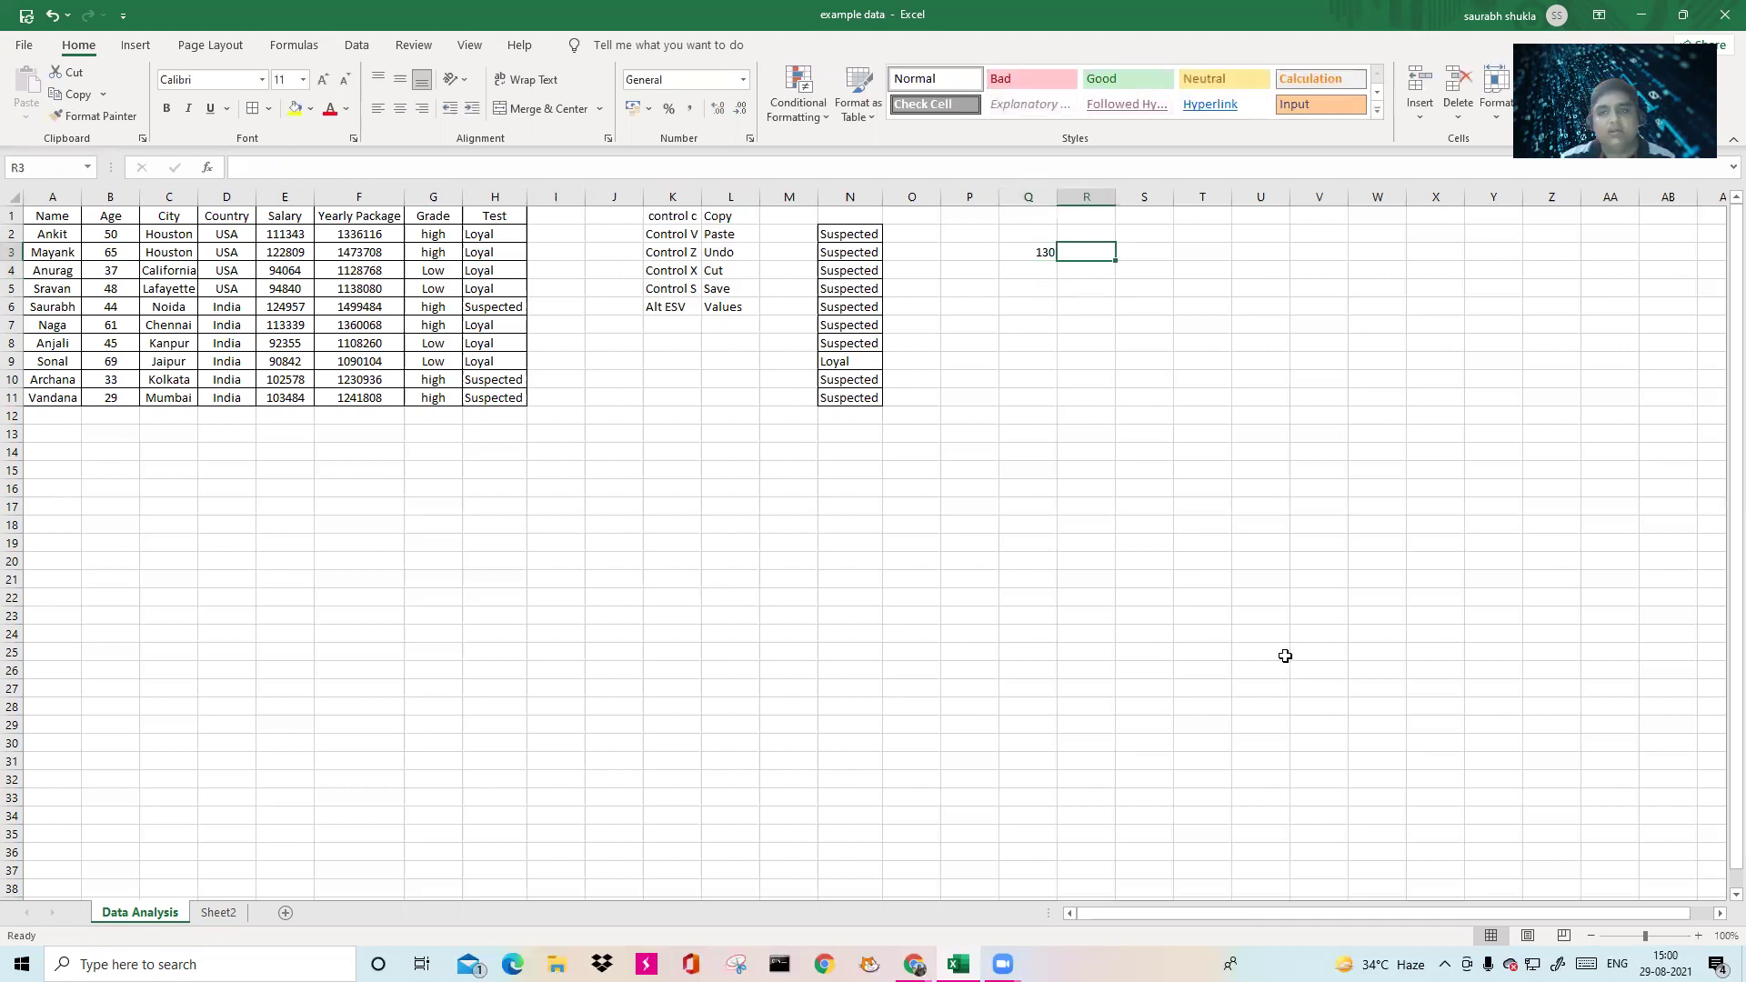
Enter the formula =Q3+10 in cell R3 to add 10 to the doubled age.
text(=)
key(Left)
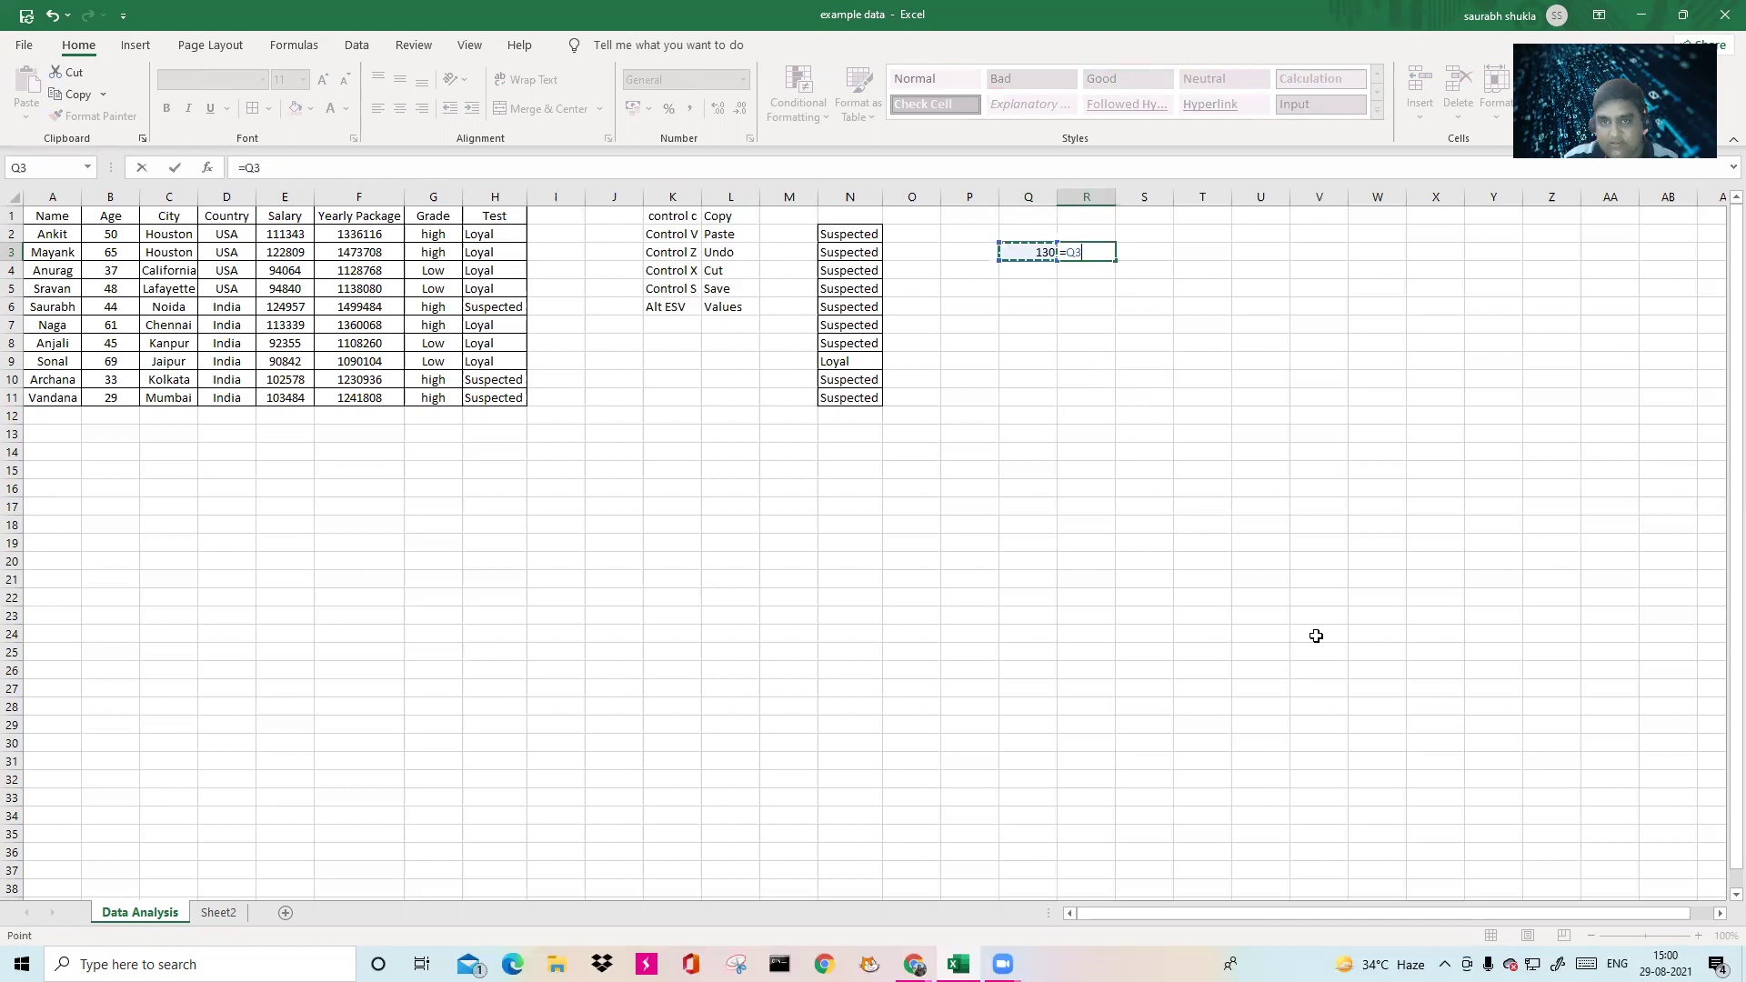
text(+10)
key(Return)
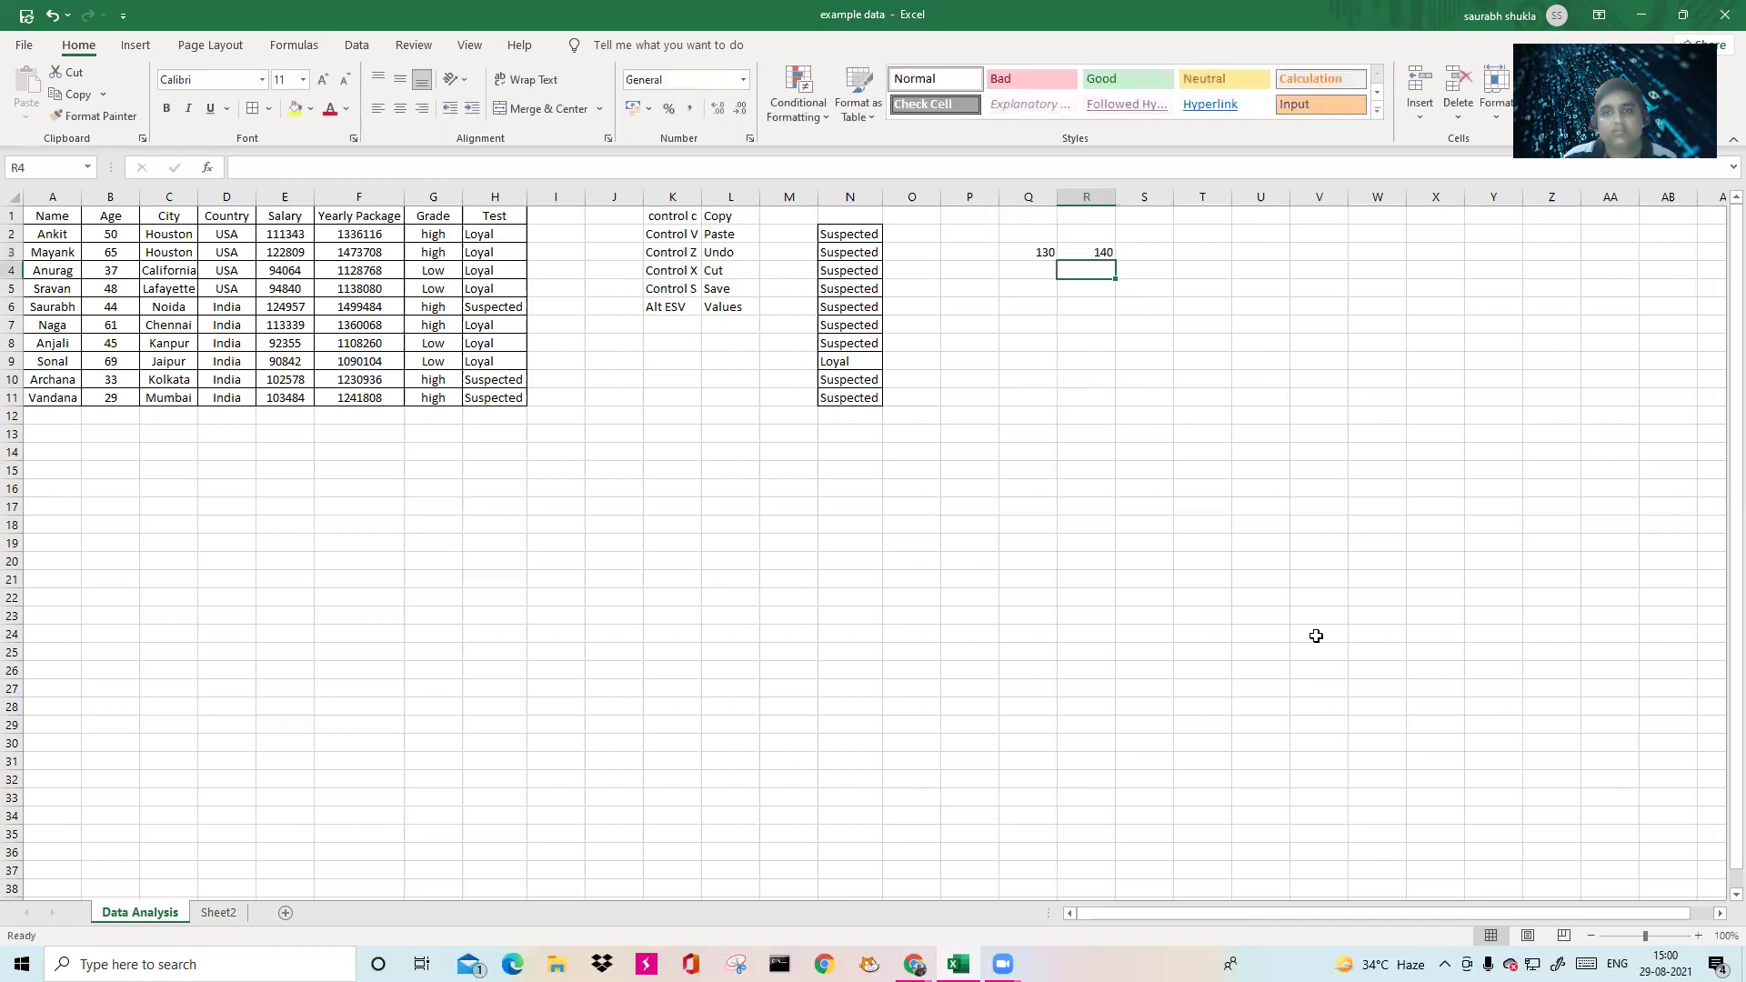
Enter the formula =R3/7 in cell S3, and go over the formula cells Q3, R3 and S3 in turn.
click(1158, 253)
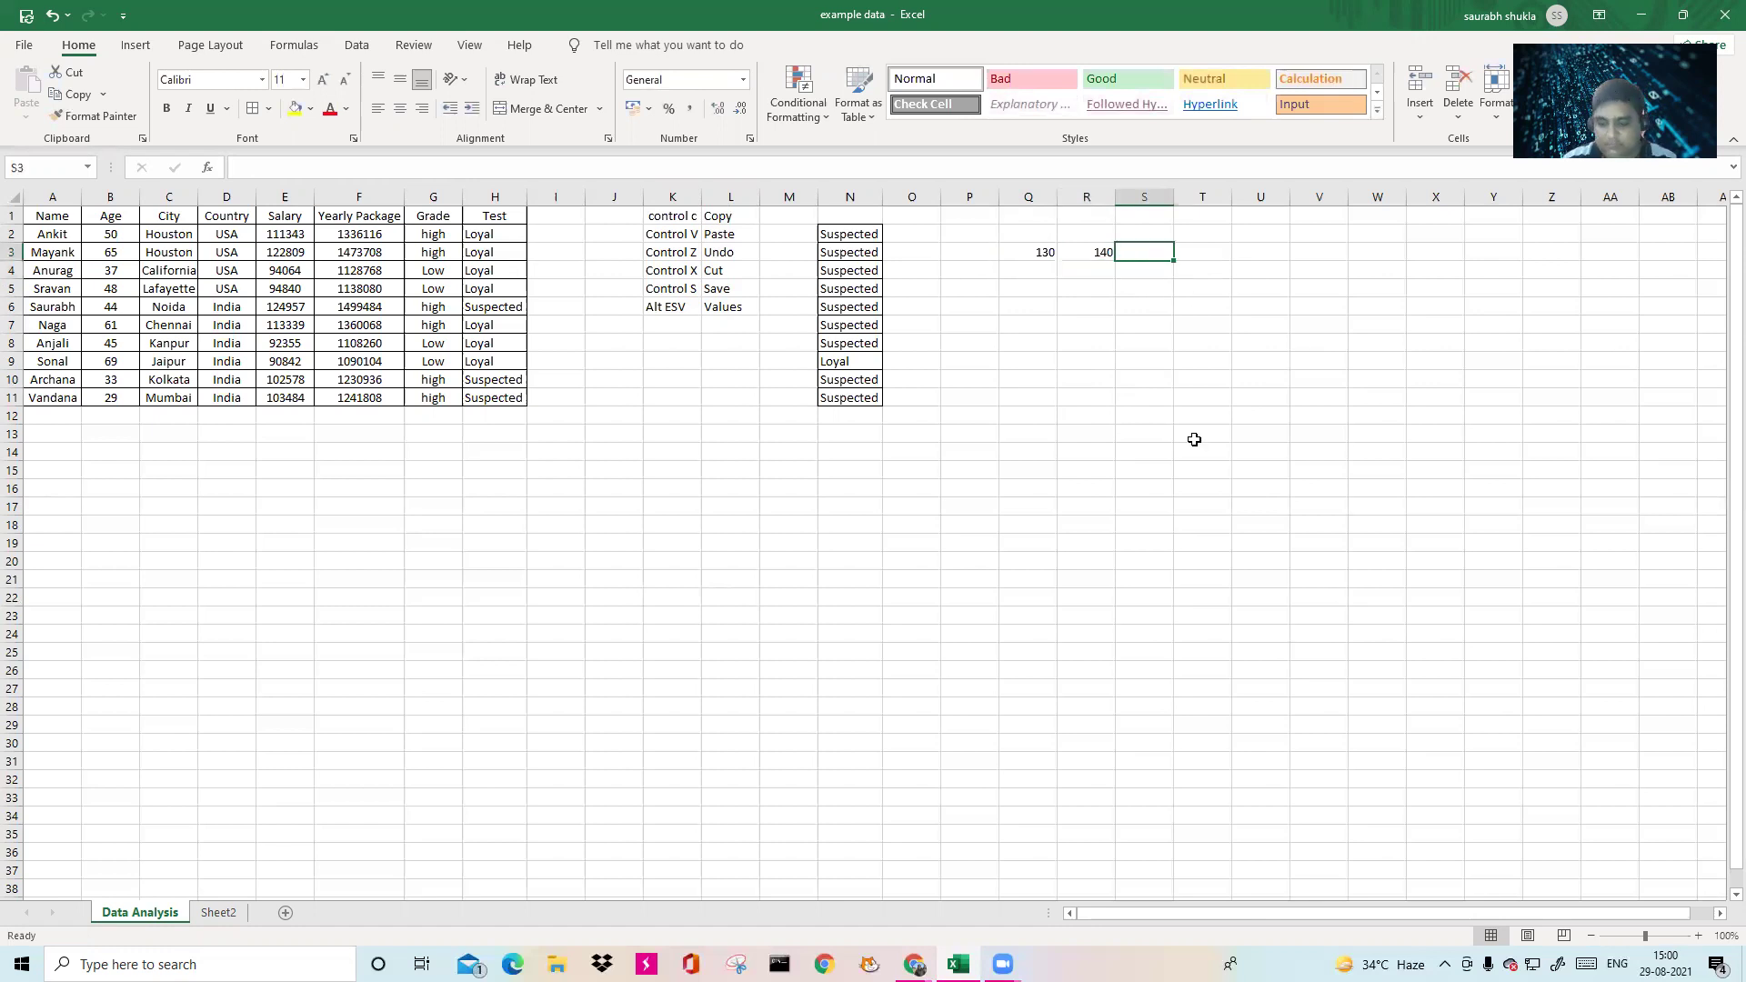
text(=)
key(Left)
text(/)
key(Return)
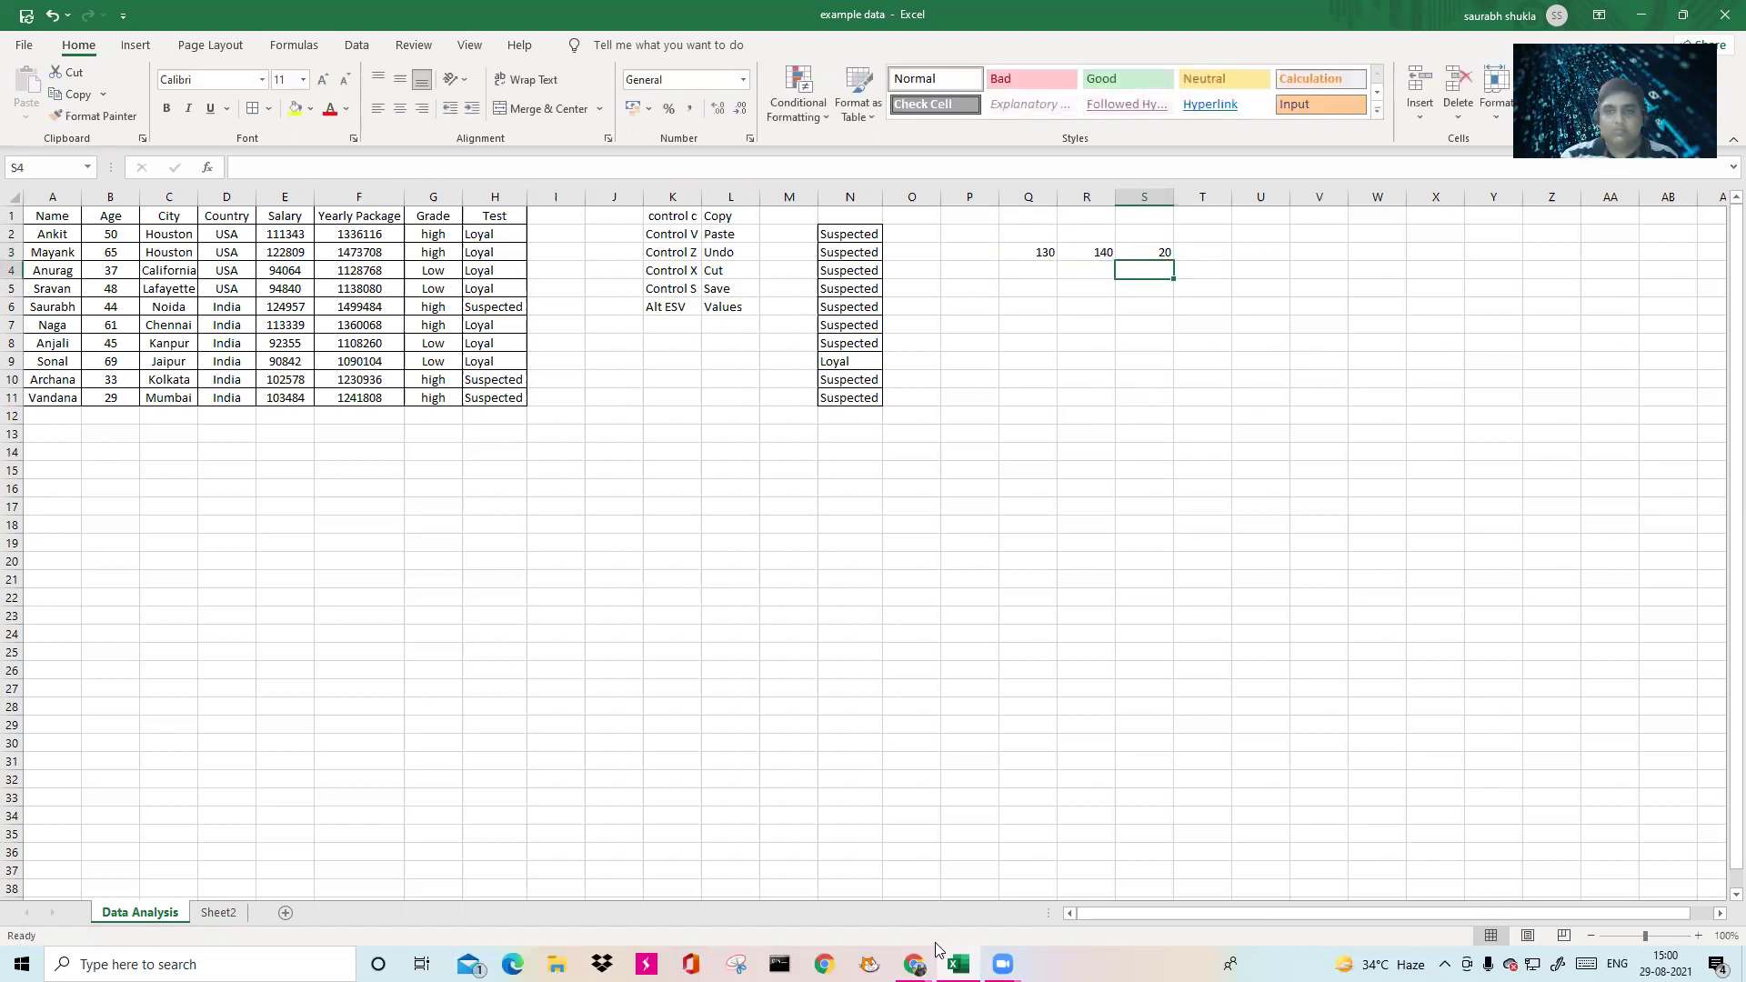
click(1050, 252)
click(1092, 252)
click(1147, 254)
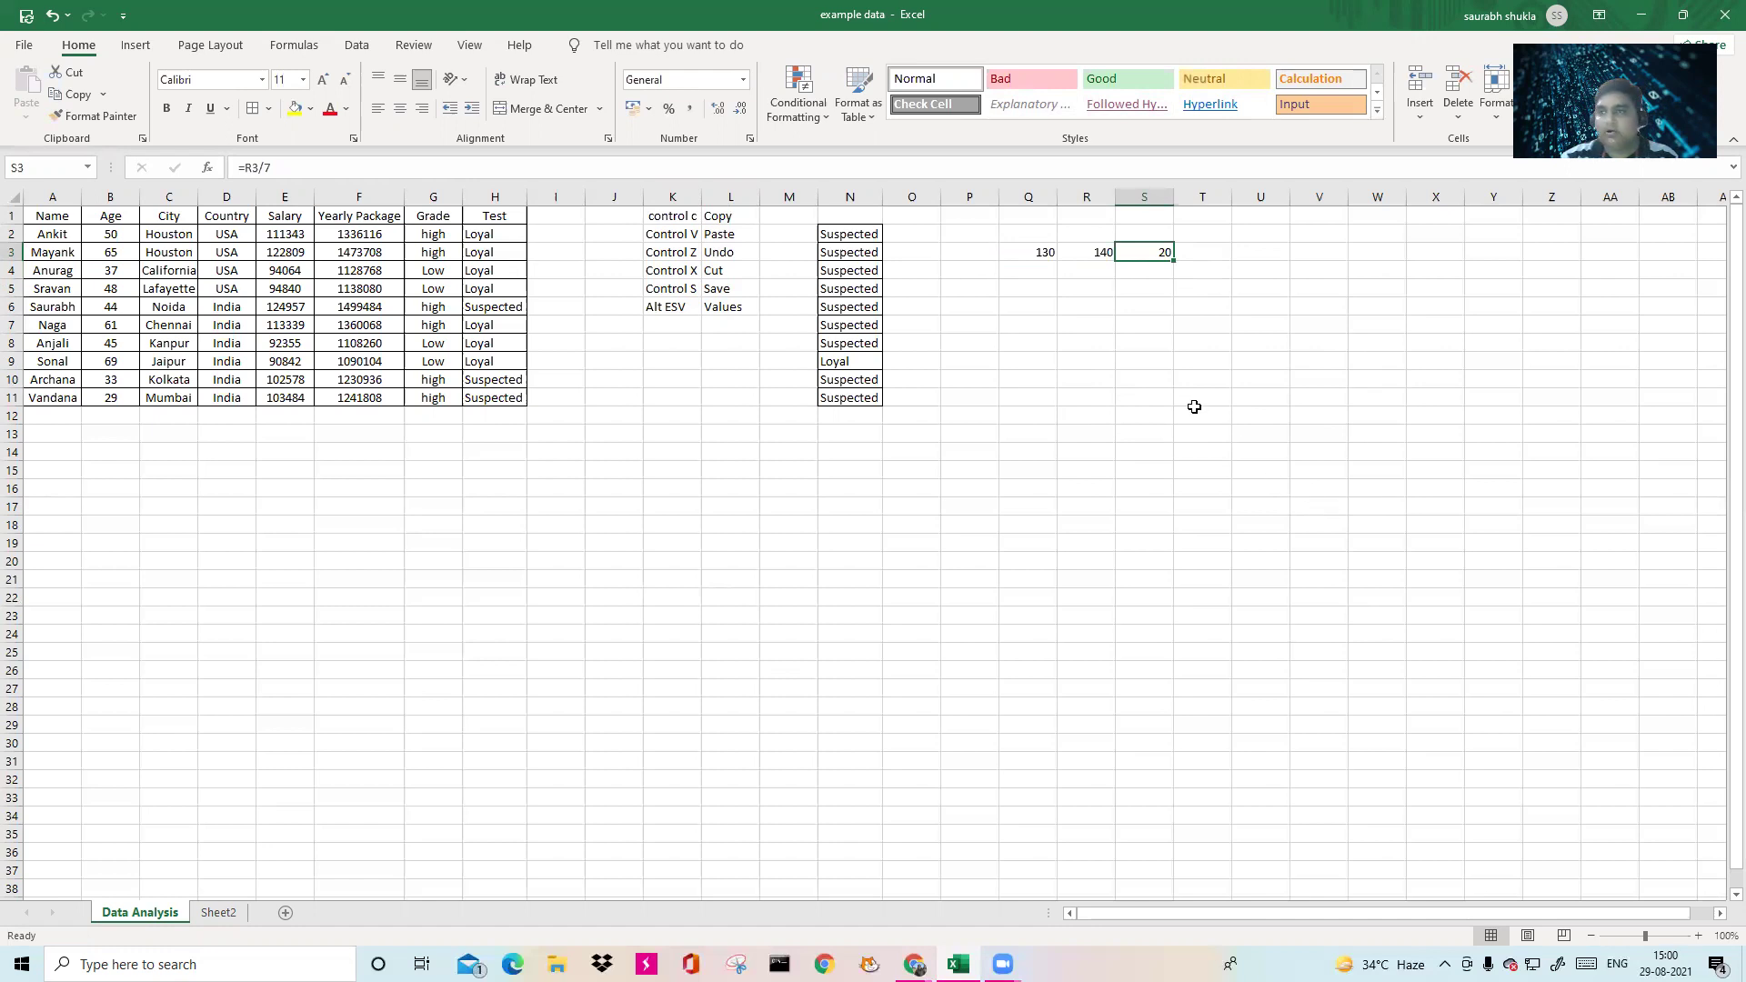
Delete columns Q to T to remove the example formulas.
drag(1022, 195, 1177, 184)
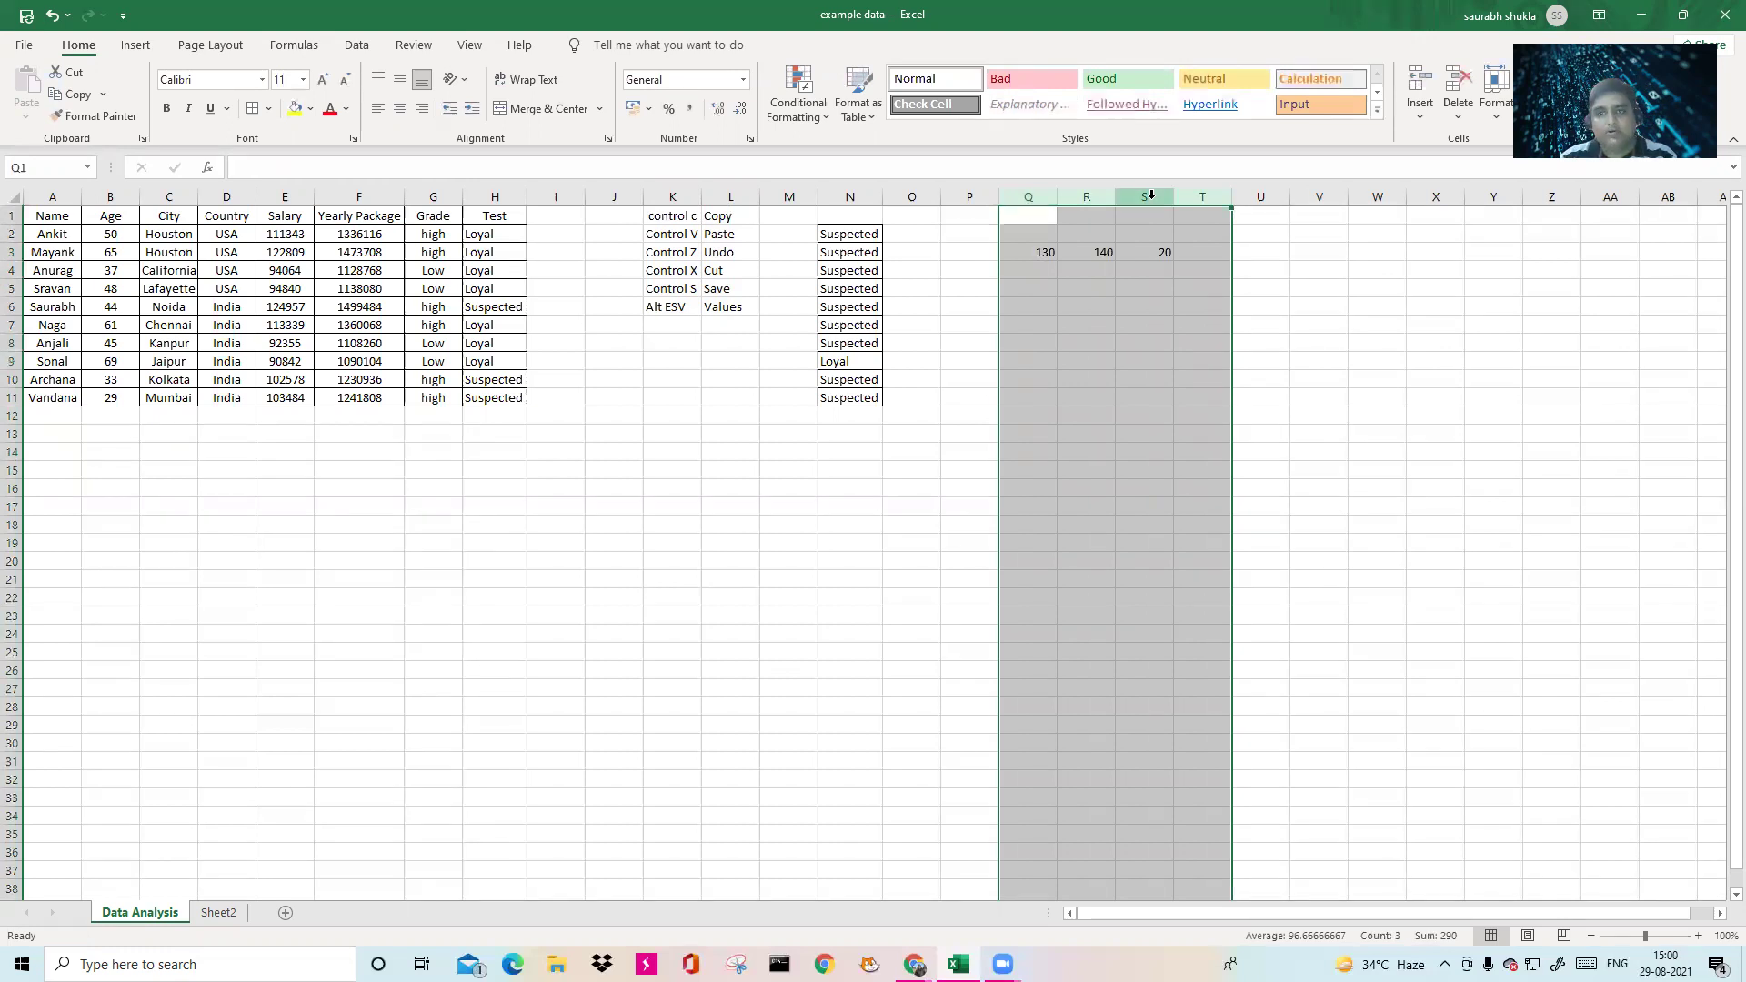
right_click(1096, 191)
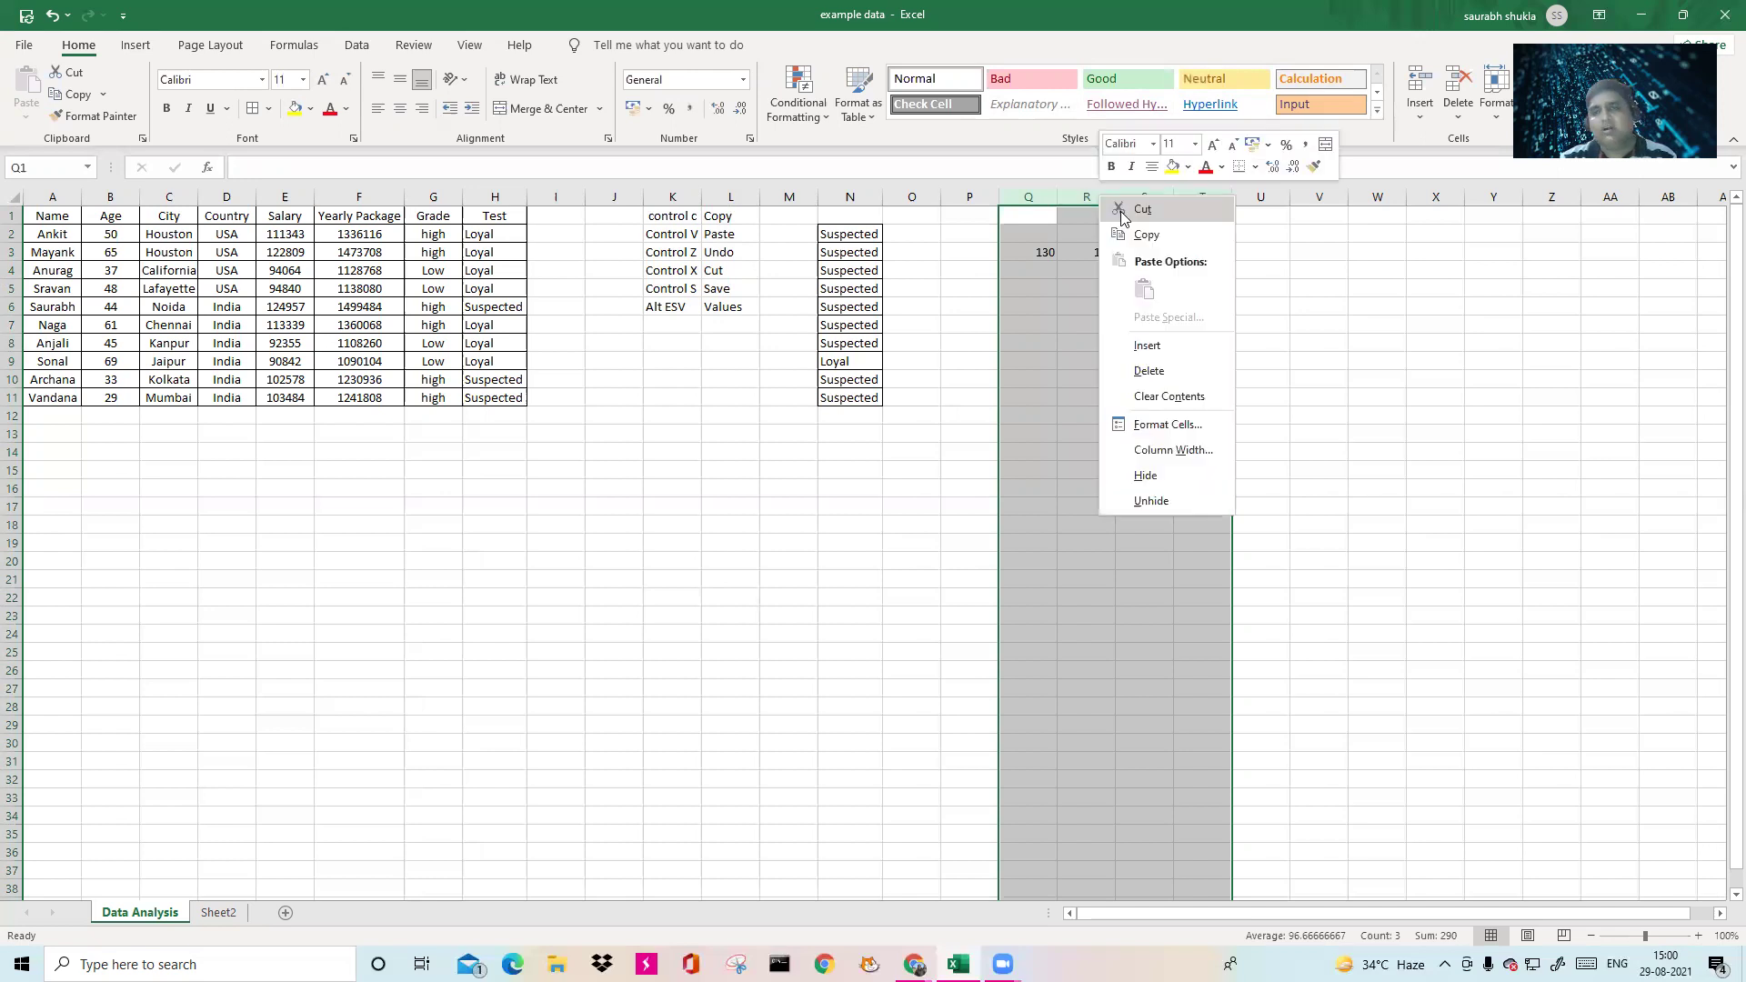
click(1204, 370)
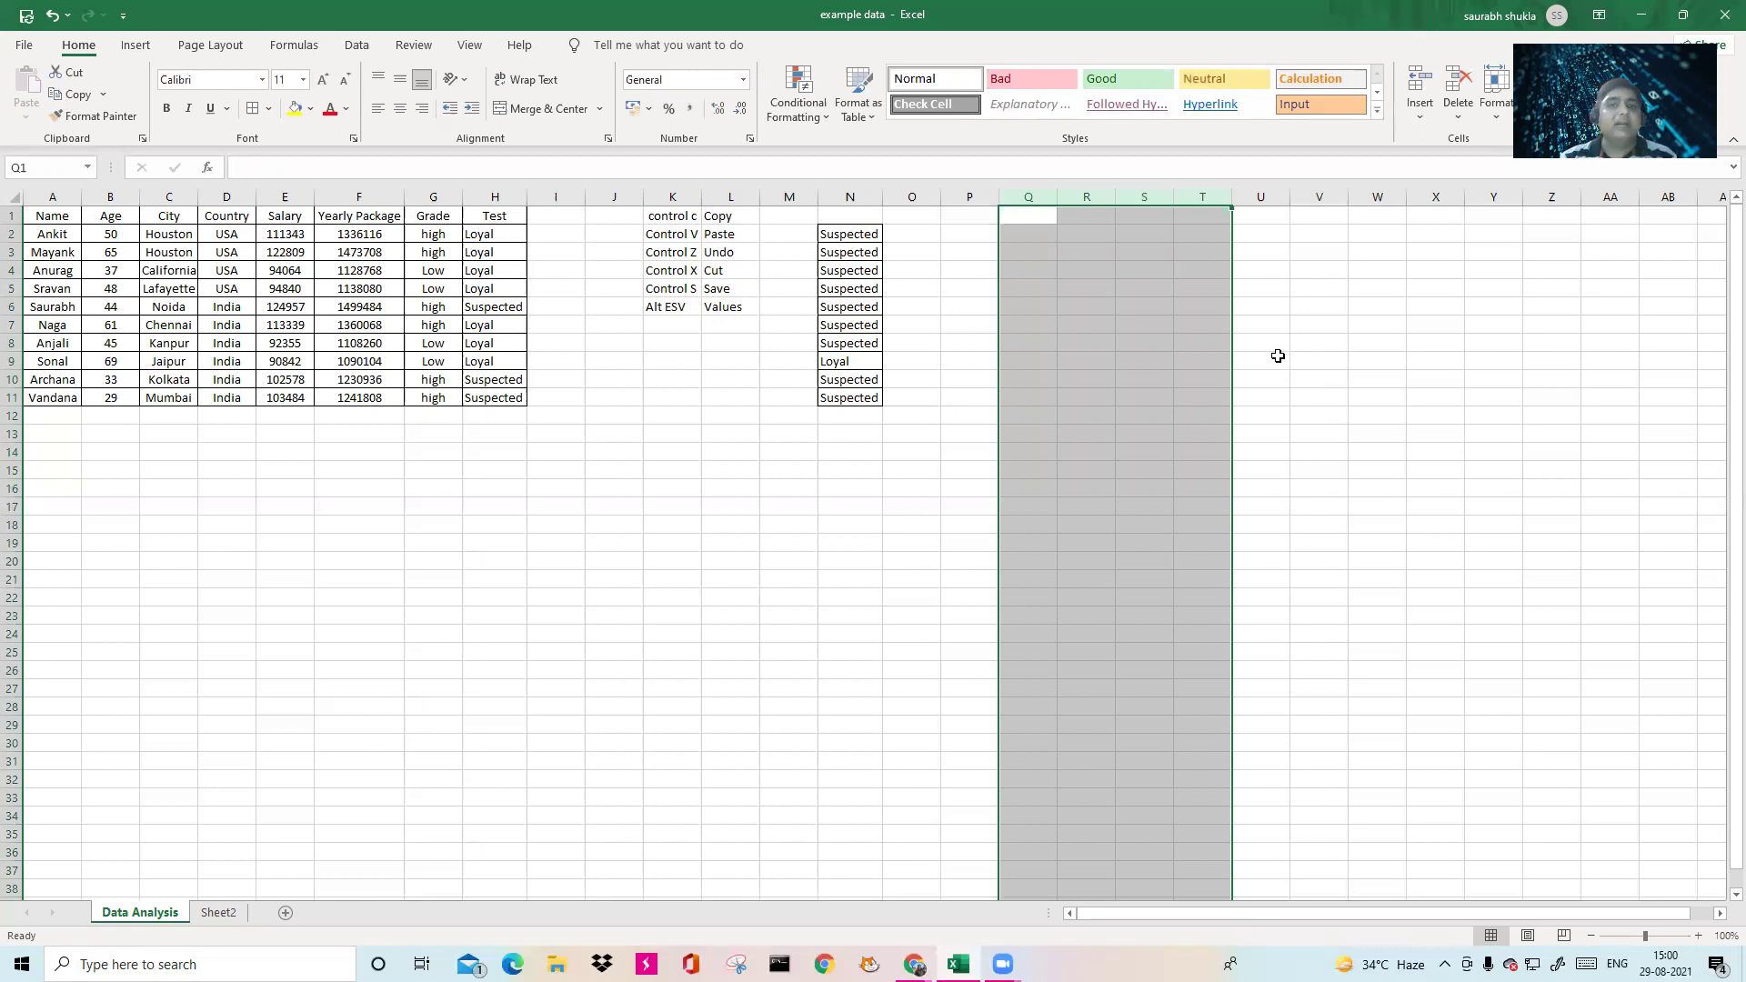
Enter =RANDBETWEEN(10,100) in cell Q2 and fill the formula down to Q23.
drag(1028, 236, 1029, 253)
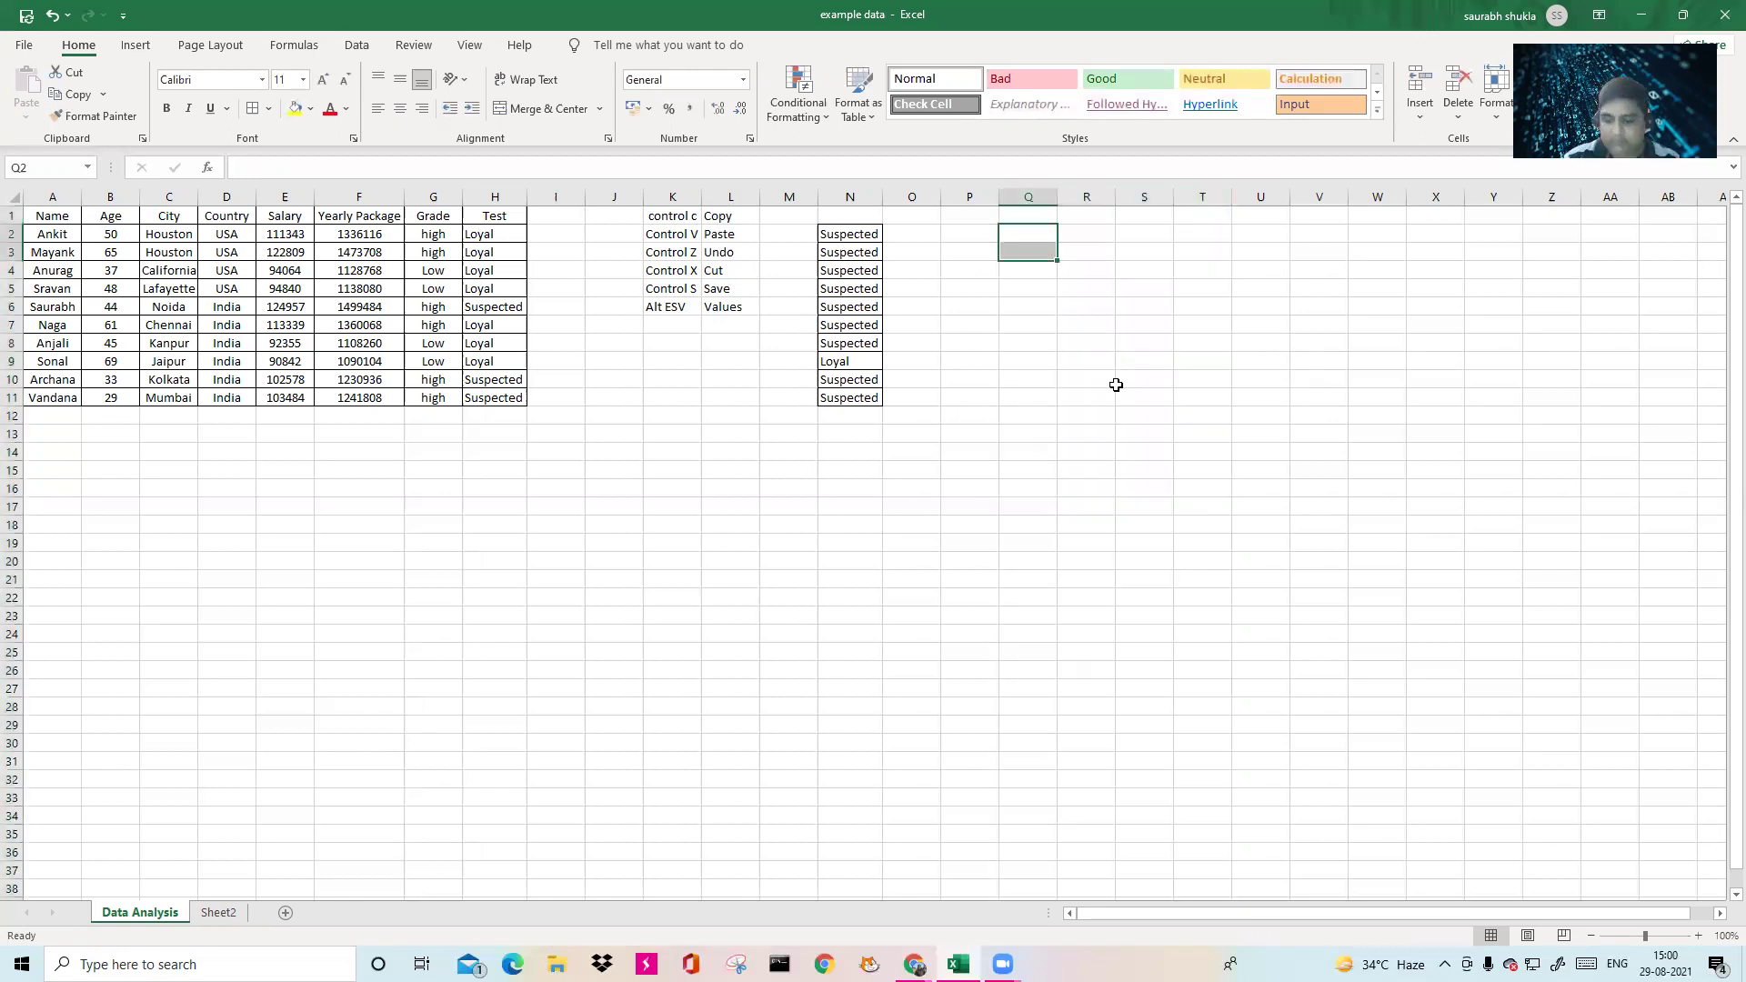
click(1044, 240)
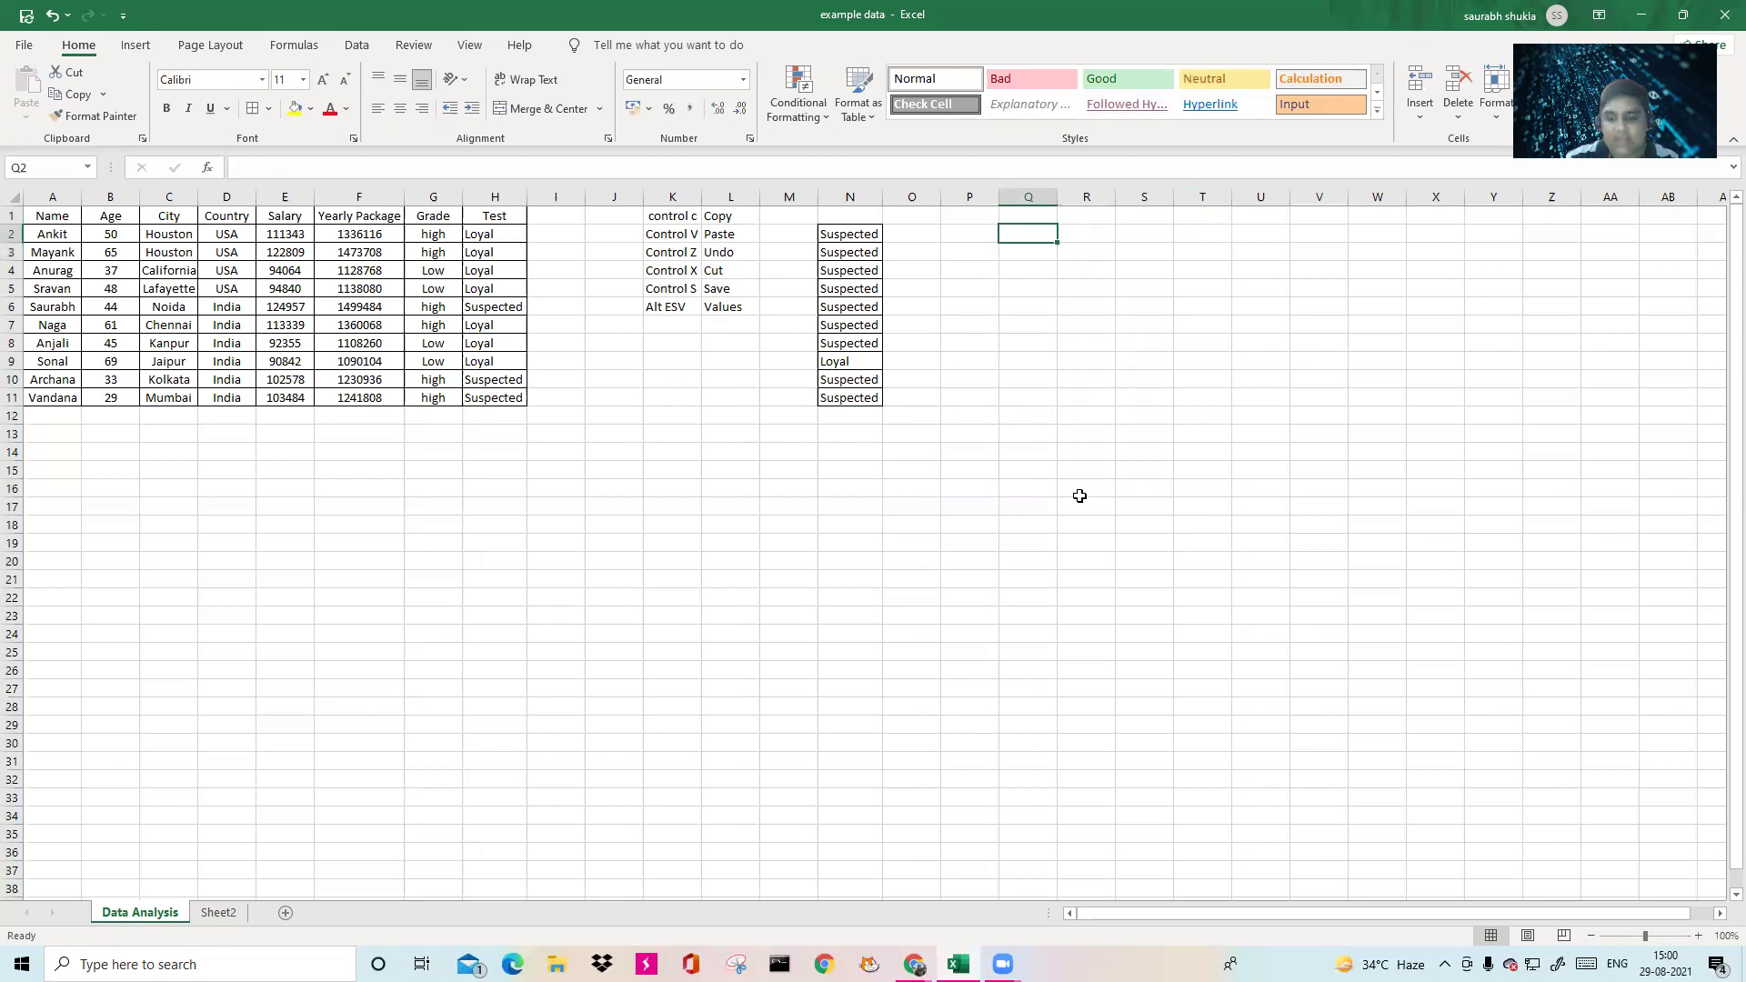
text(=randbetweem)
key(BackSpace)
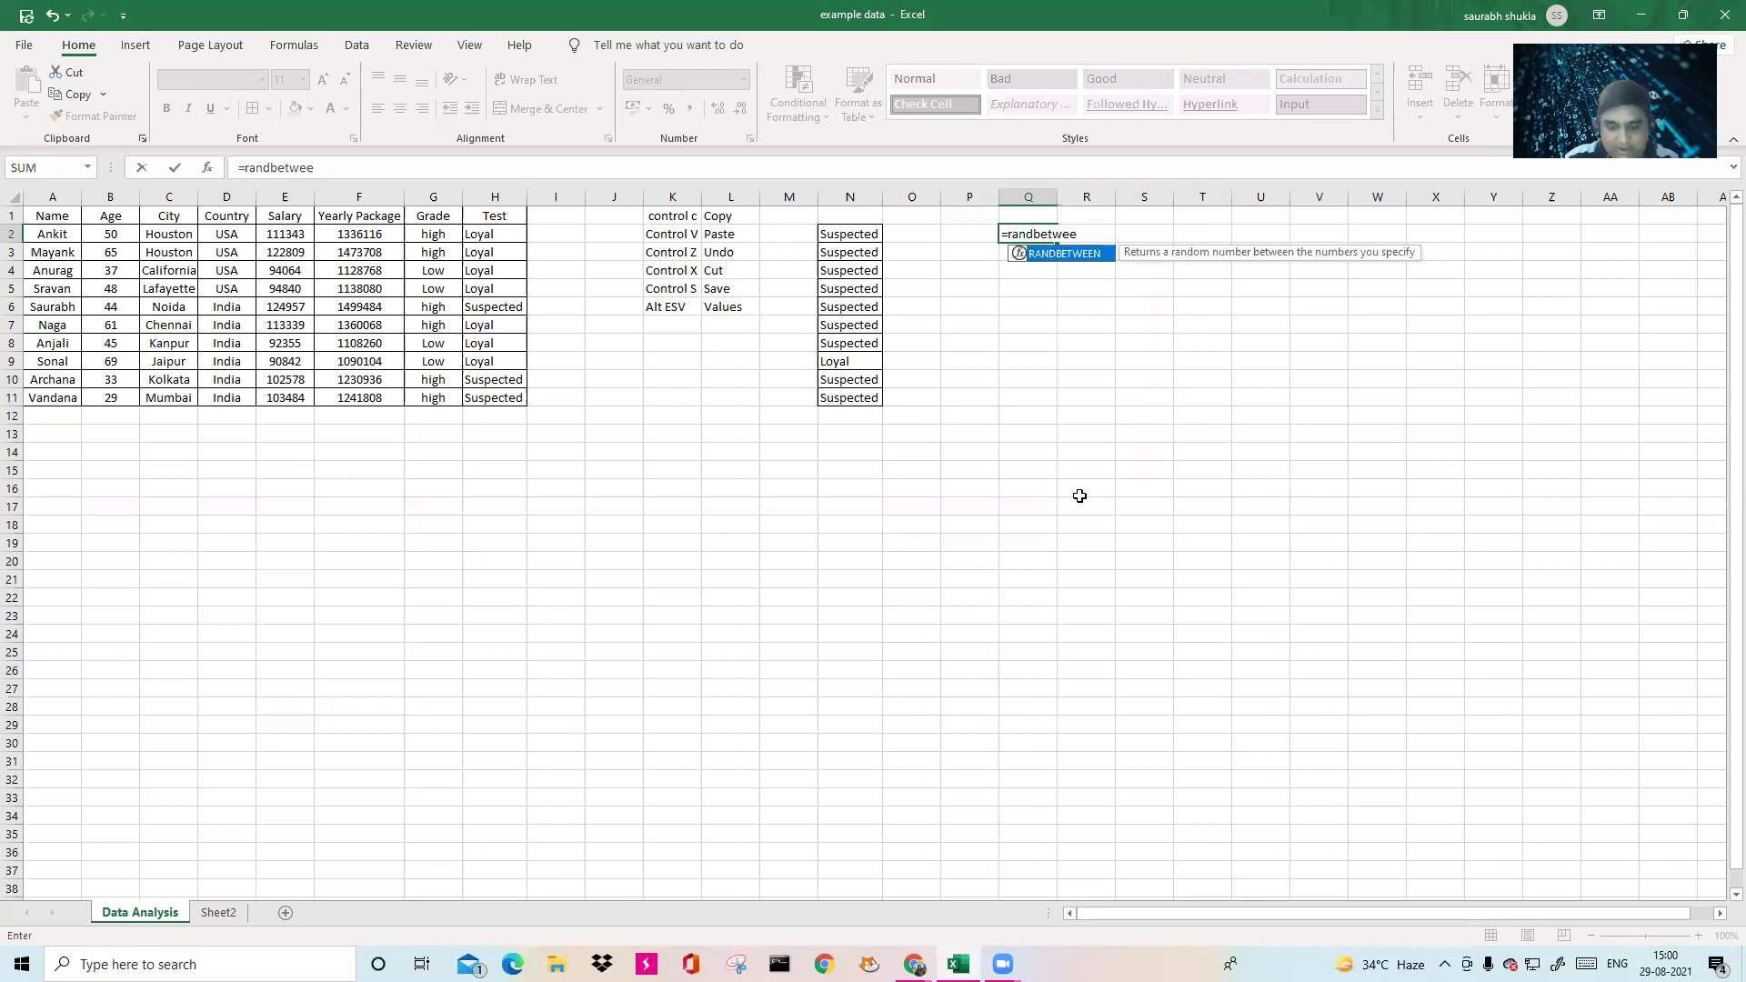
text(n)
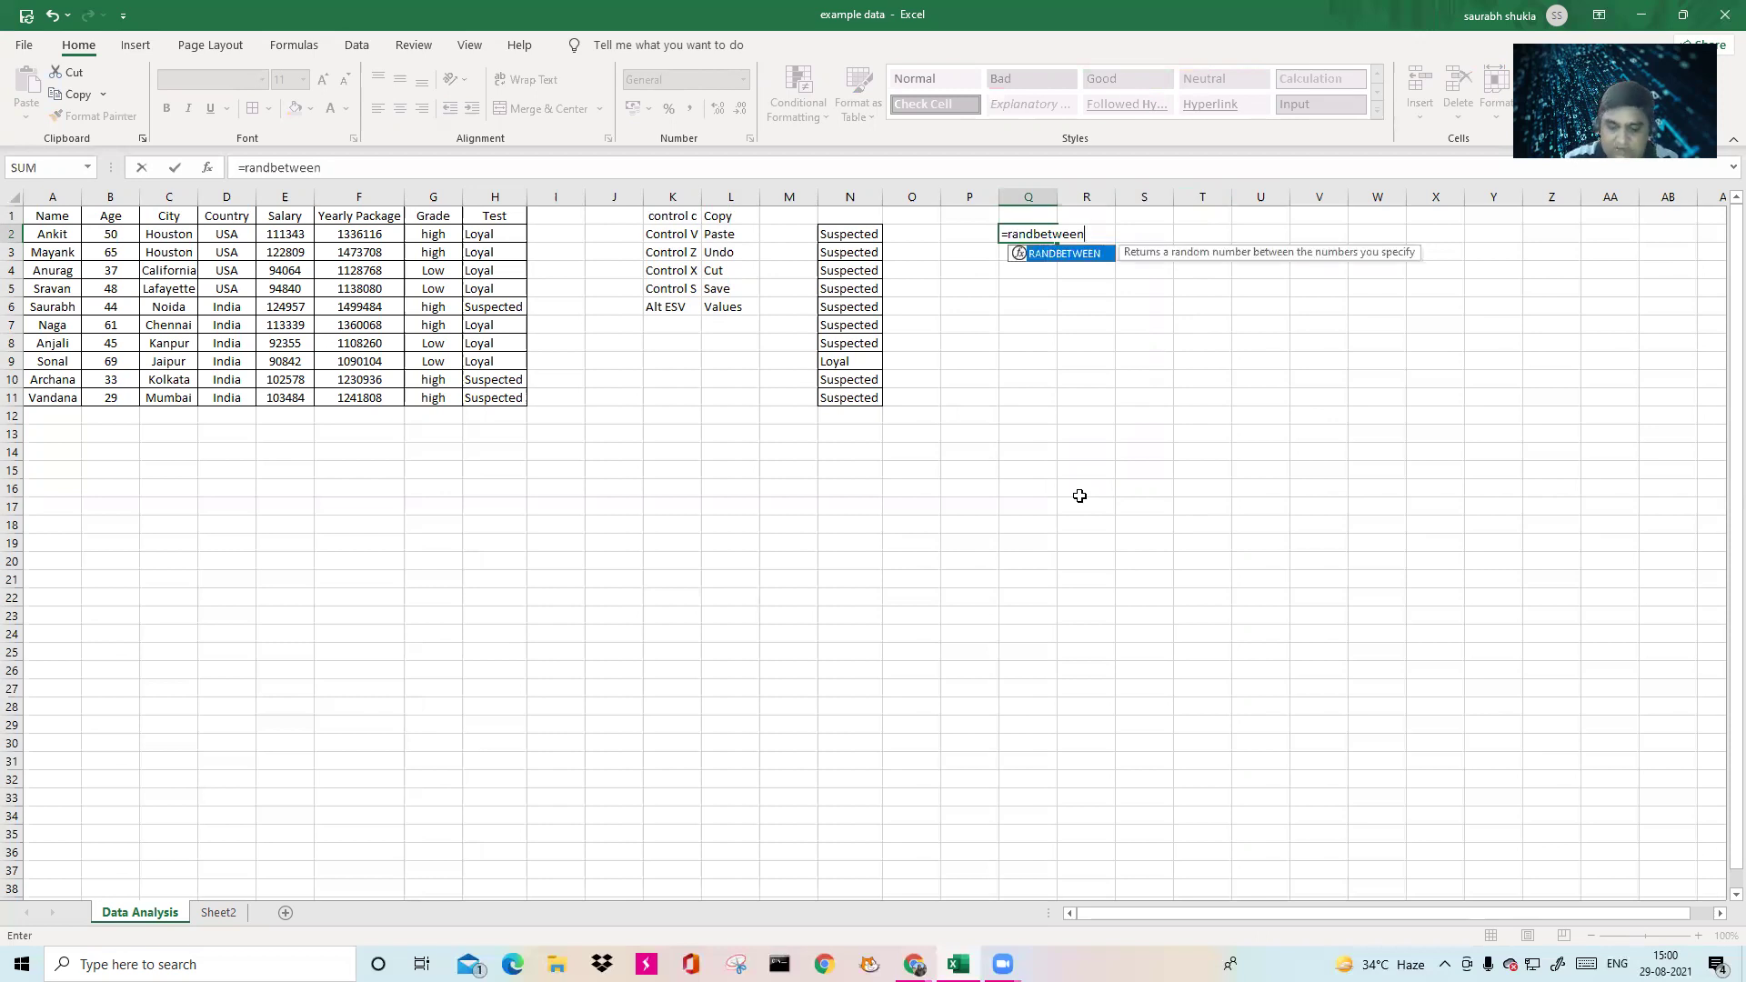
text((10,100))
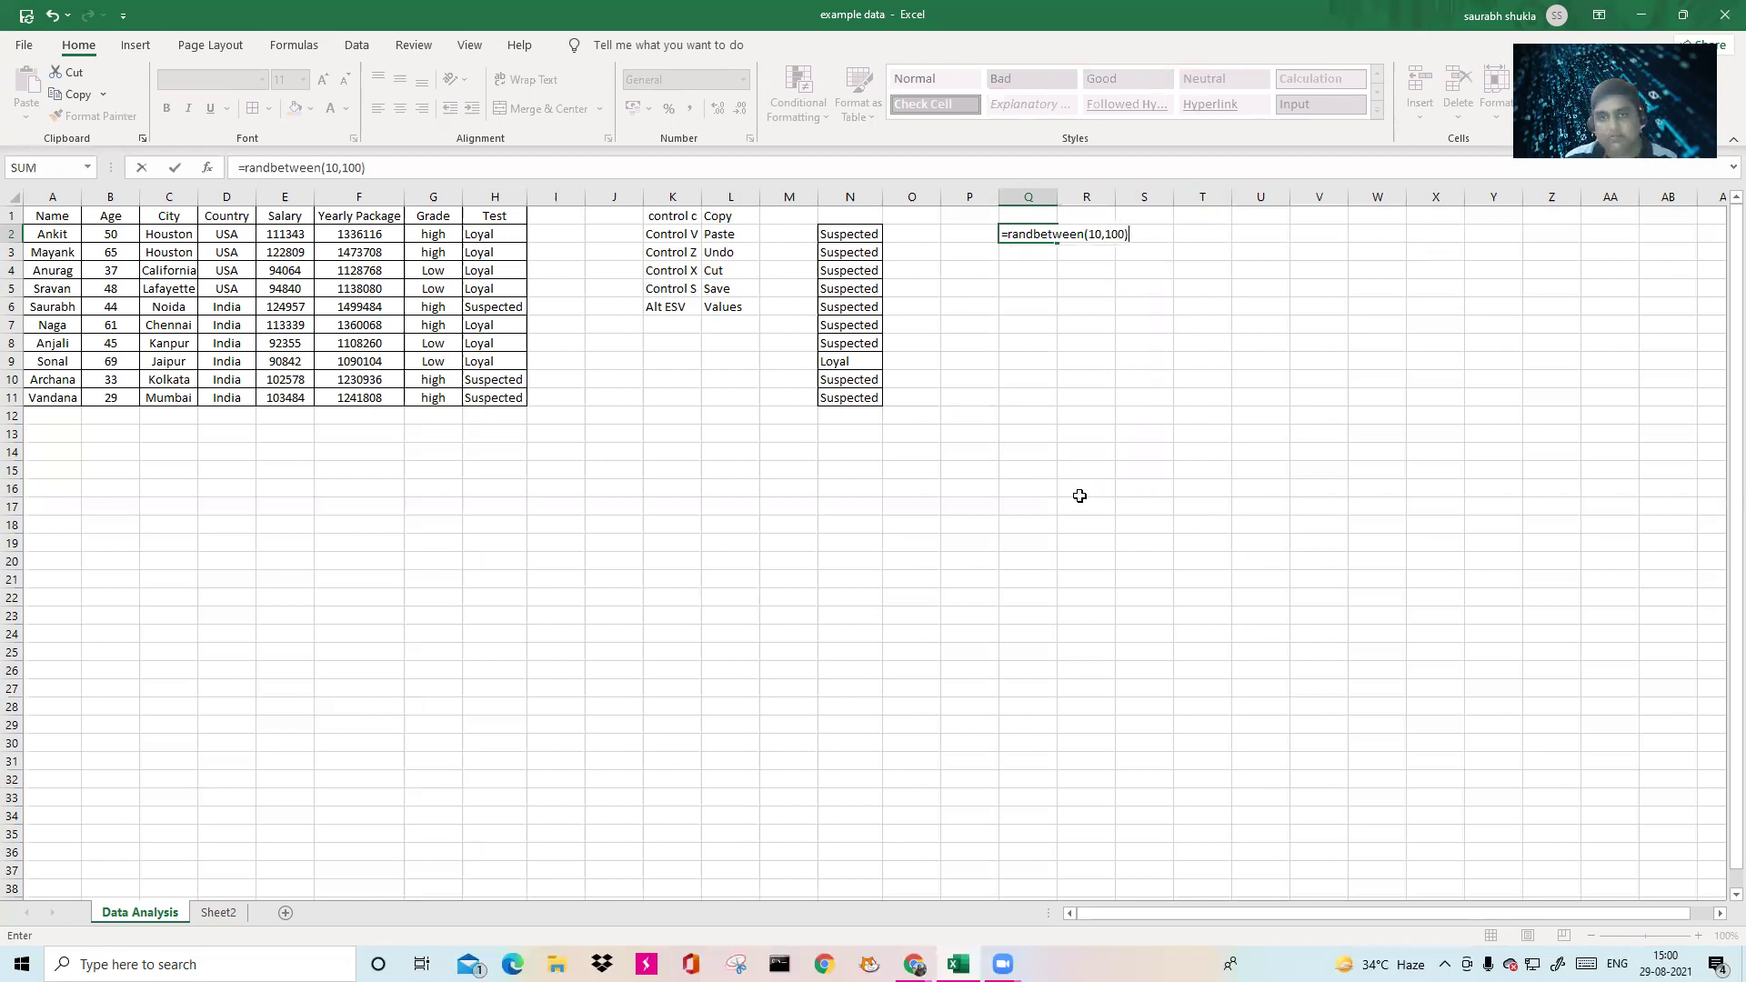
key(Return)
click(1026, 239)
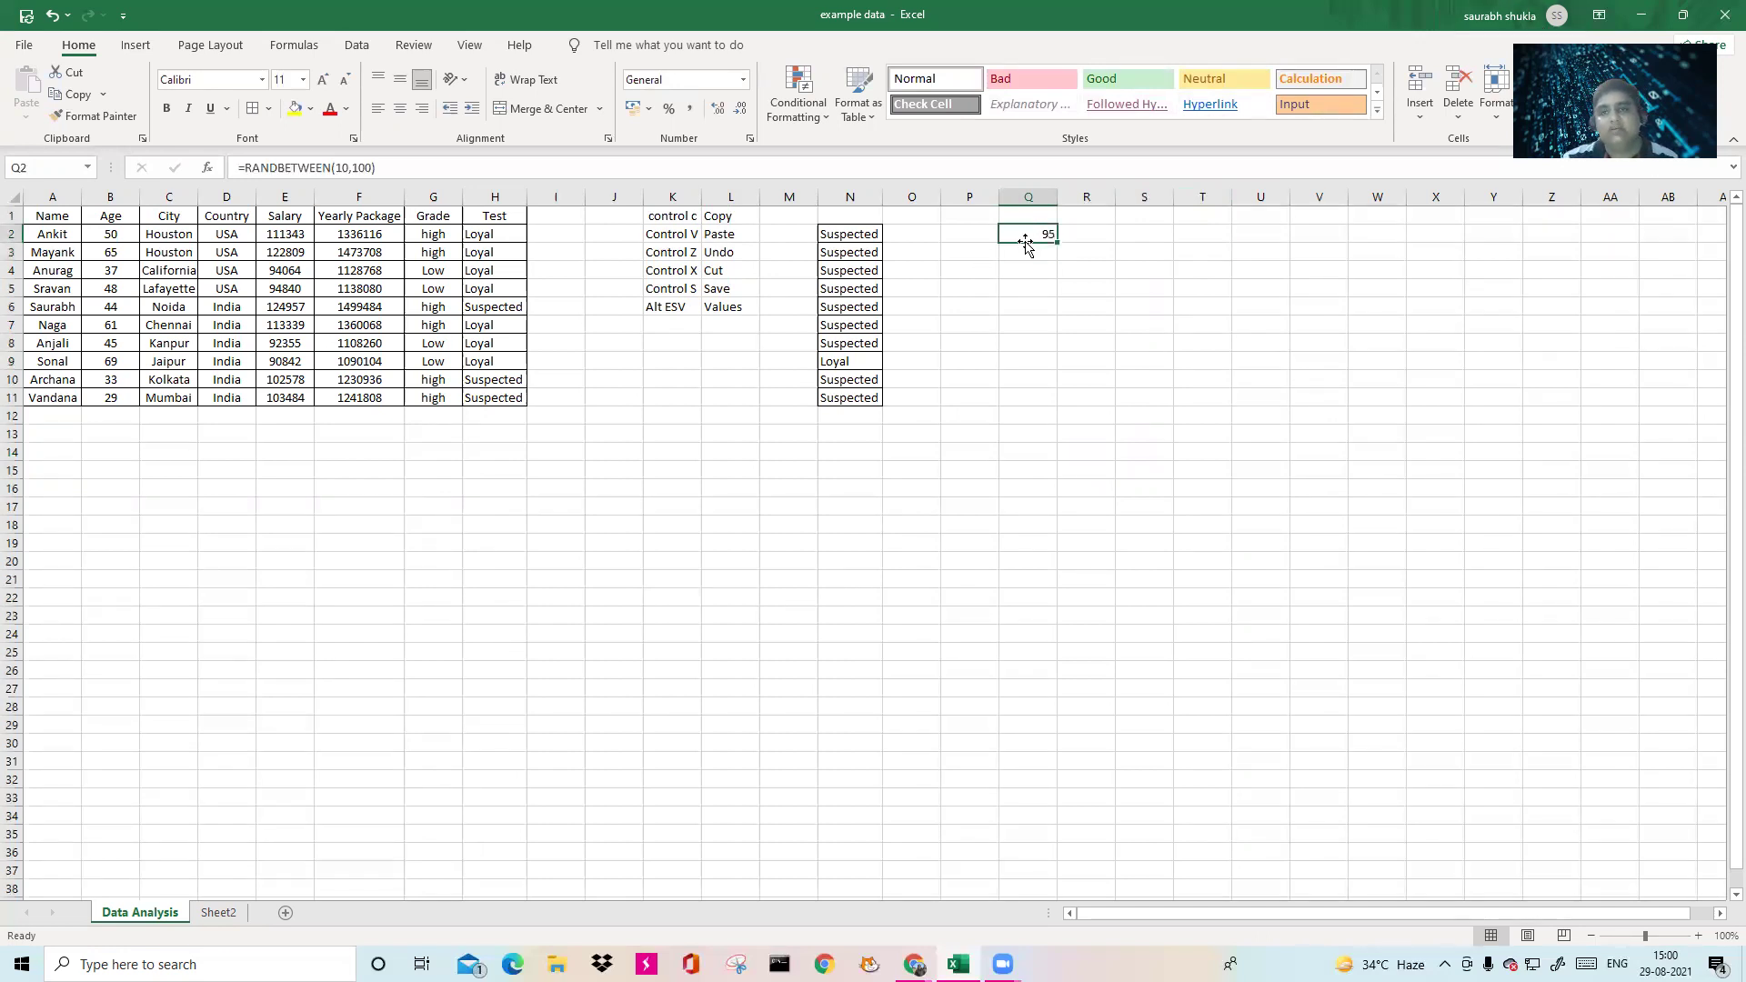
drag(1054, 251, 1059, 623)
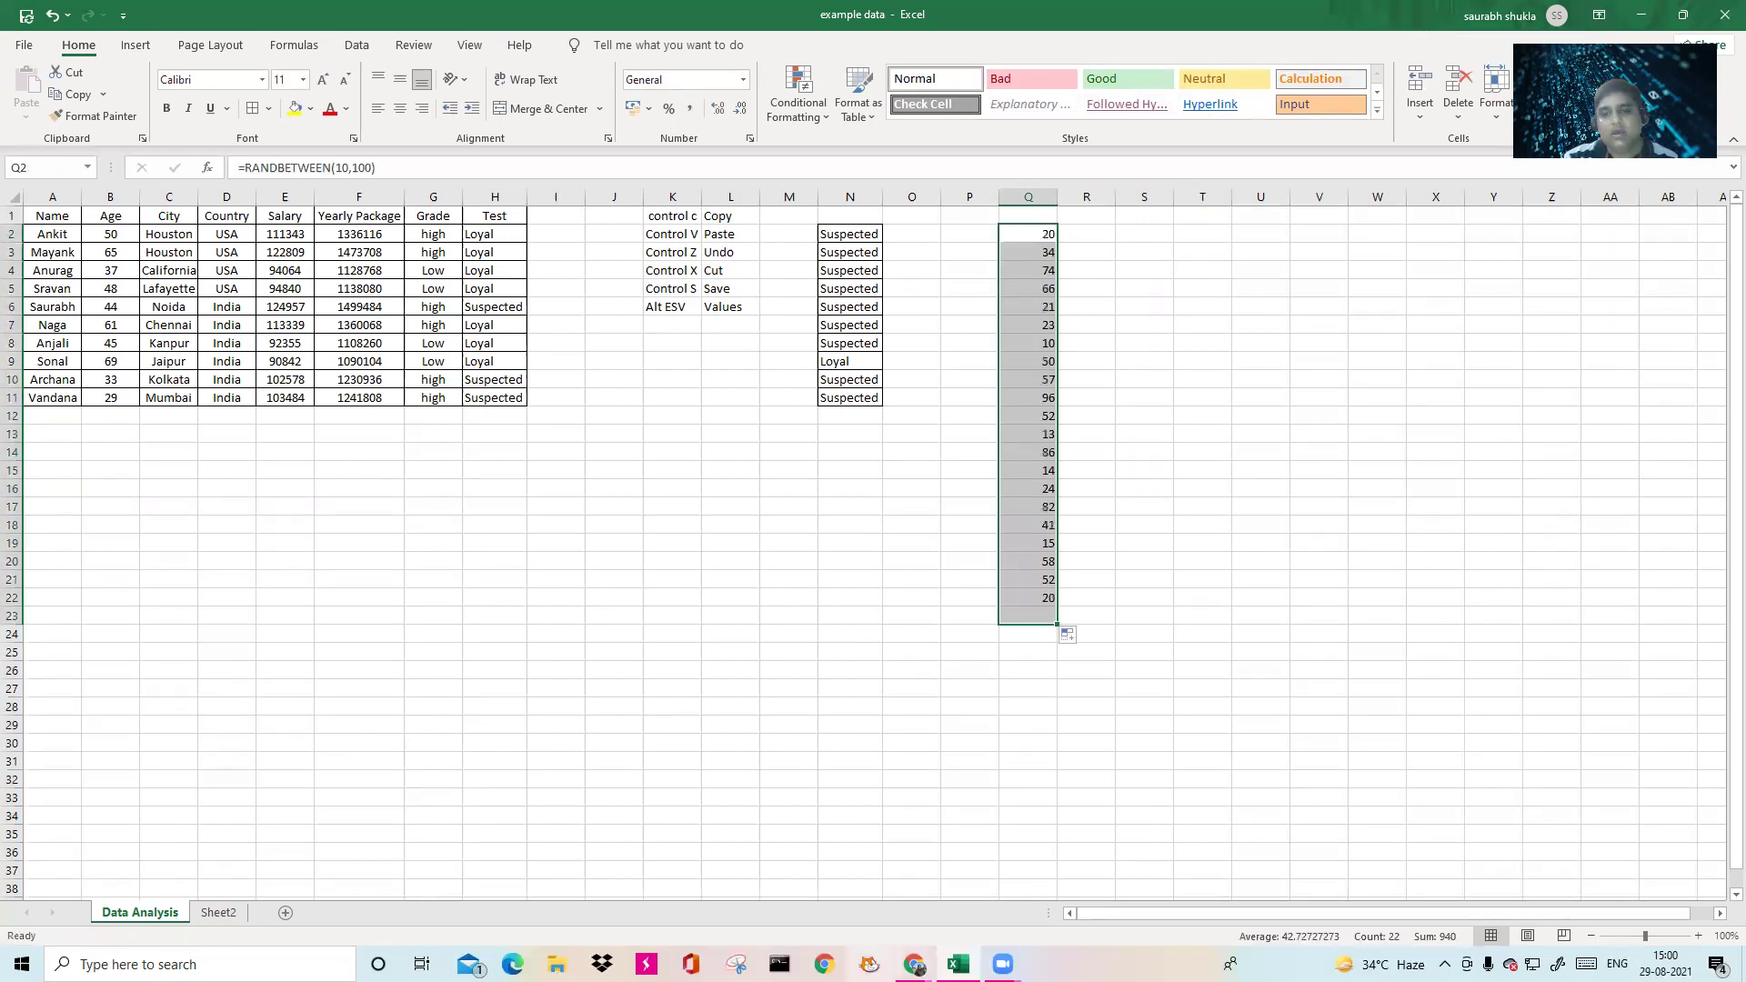
Examine individual random numbers in column Q from row 2 to row 23, and the formula behind Q2.
click(1043, 237)
click(1041, 356)
click(1023, 518)
click(1023, 611)
click(1033, 236)
click(1033, 271)
click(1033, 289)
click(1032, 379)
click(1032, 416)
click(1034, 470)
click(1036, 562)
click(1036, 615)
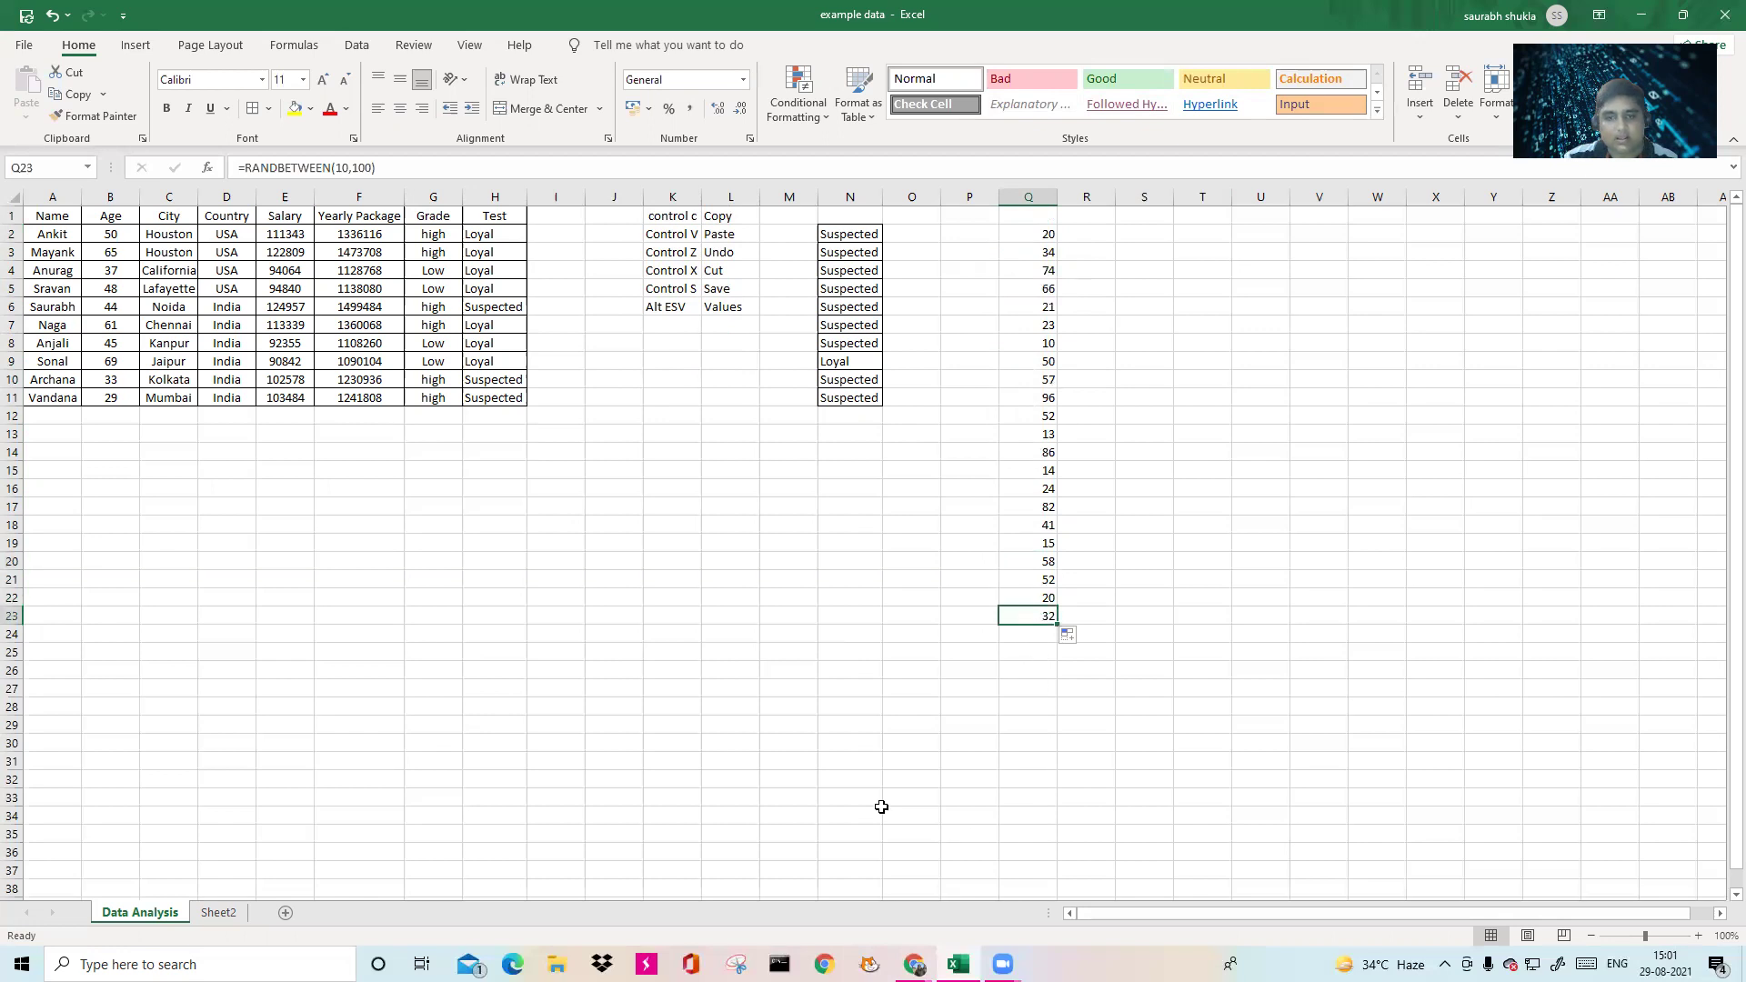
click(1030, 233)
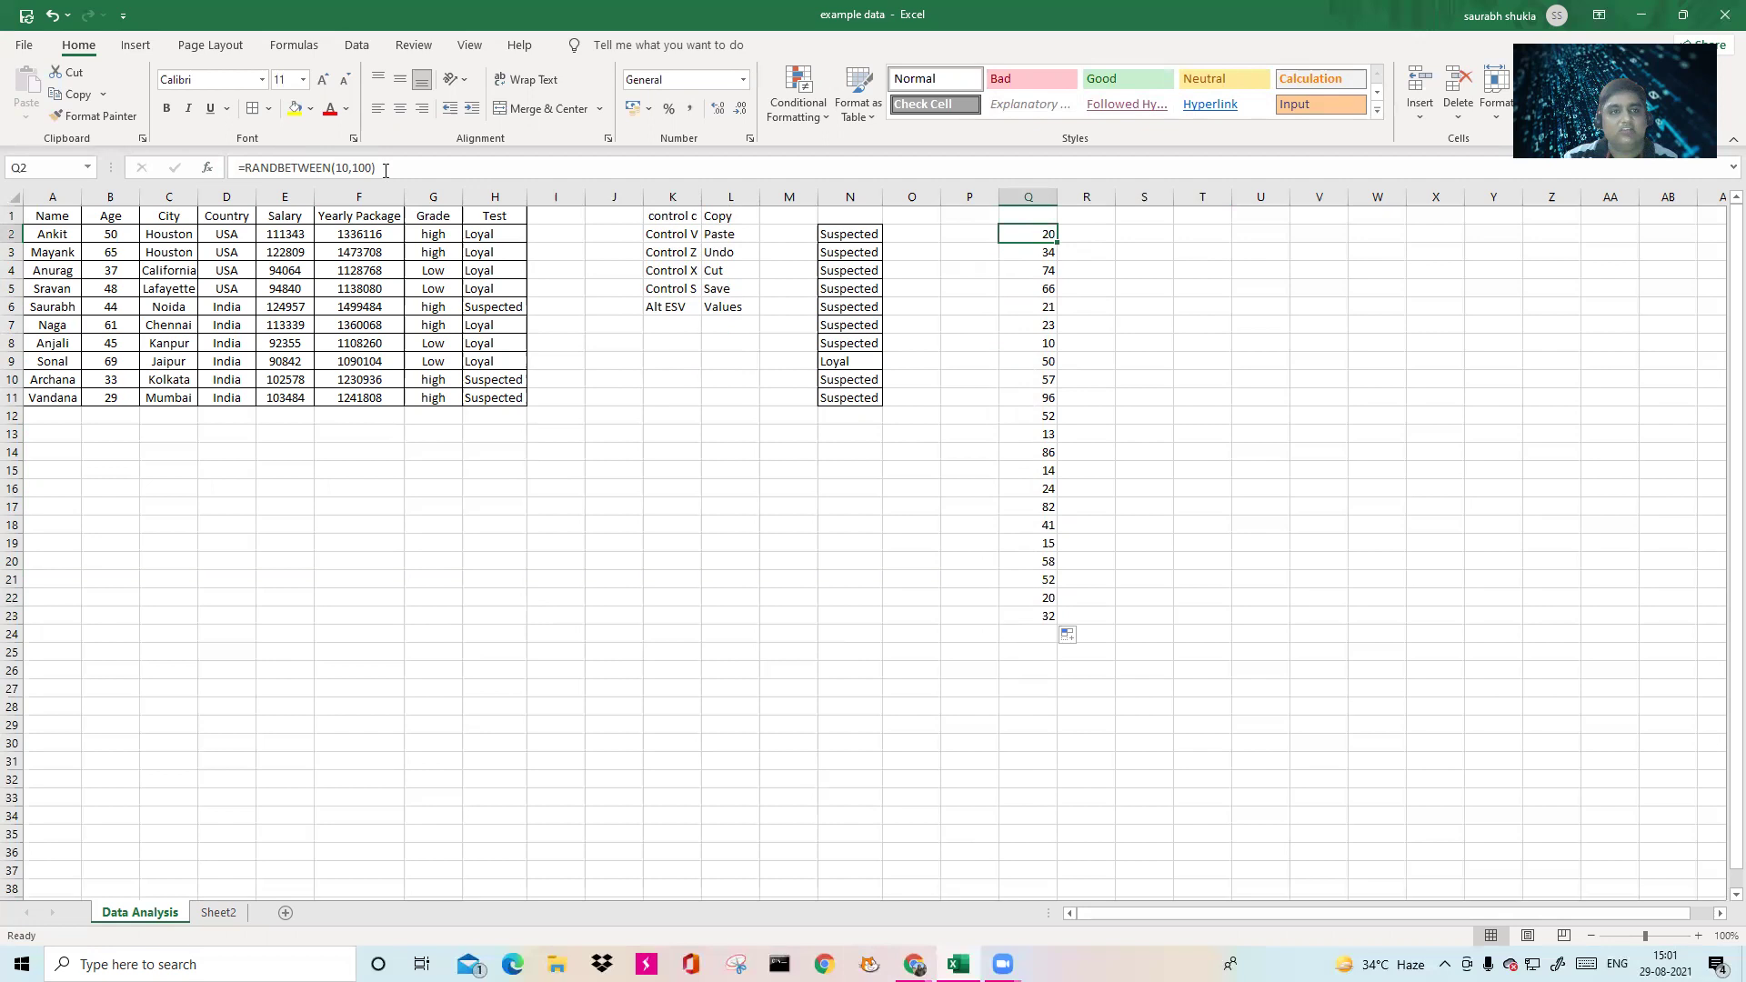
Copy the random number formula from Q2 into R2 and fill columns Q and R down to row 24.
click(1094, 234)
click(1018, 239)
key(ctrl+c)
click(1100, 237)
key(ctrl+v)
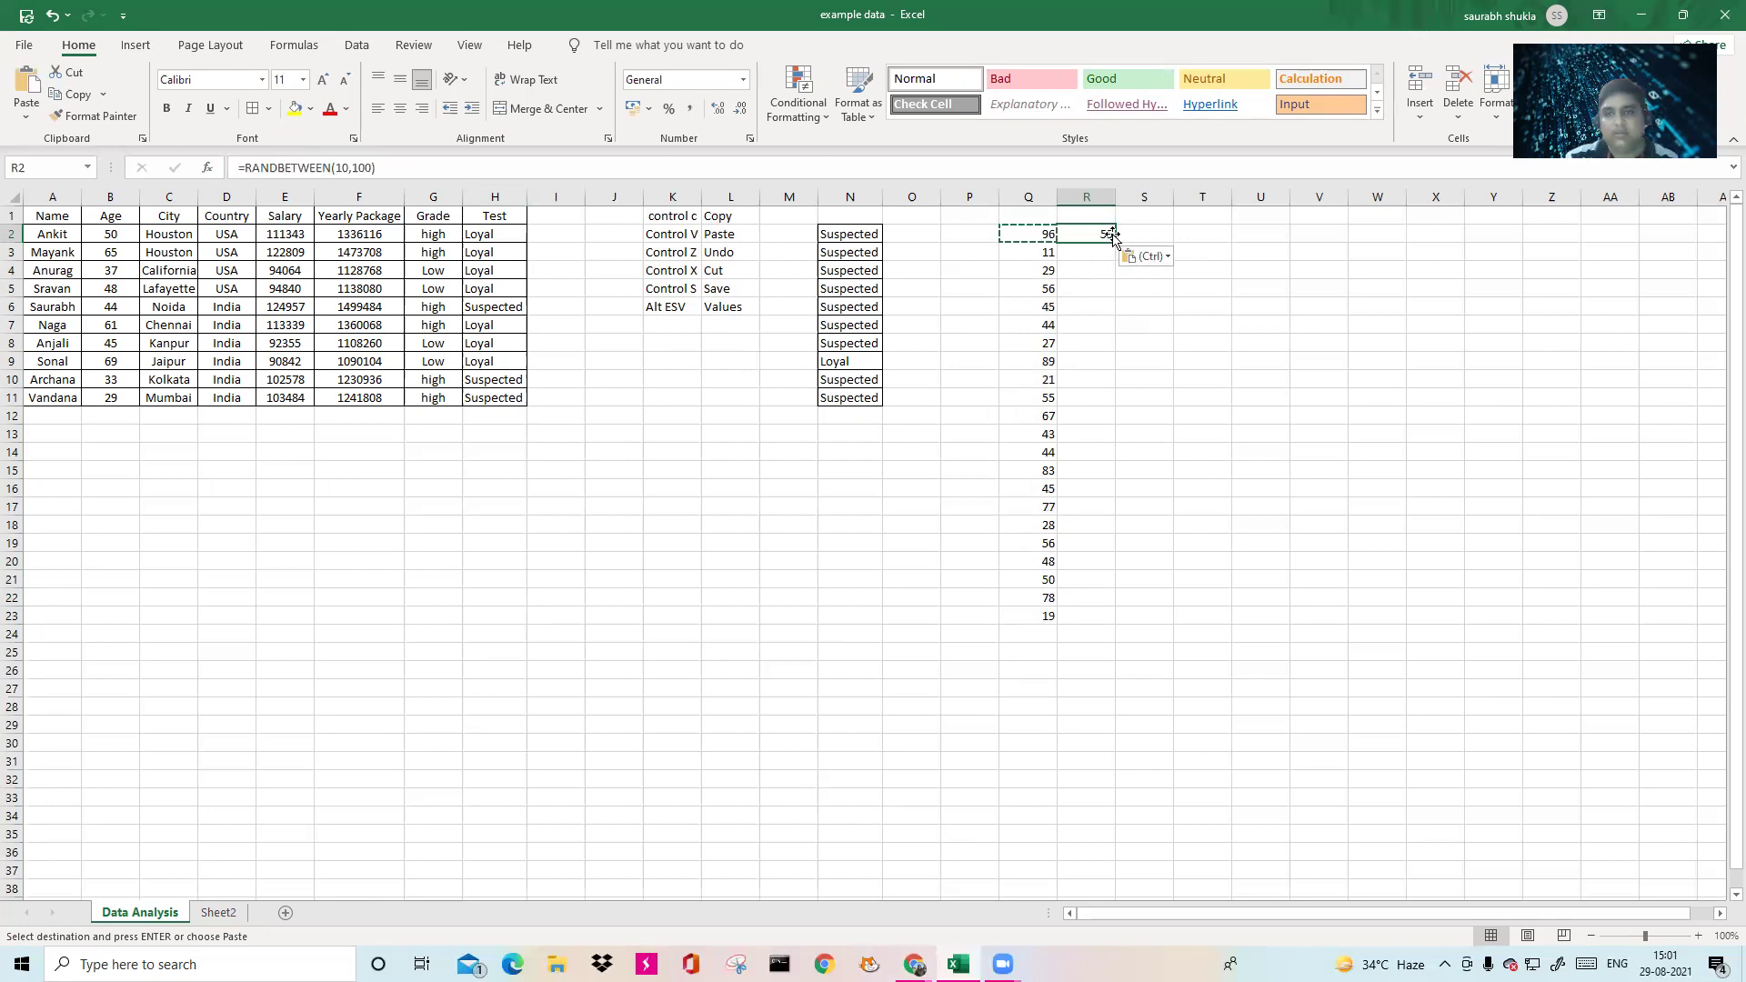
drag(1113, 242, 1057, 642)
click(1000, 619)
click(1318, 616)
Review the formula cells in columns Q and R, and replace the formula in cell R3 with the value 15.
click(1107, 234)
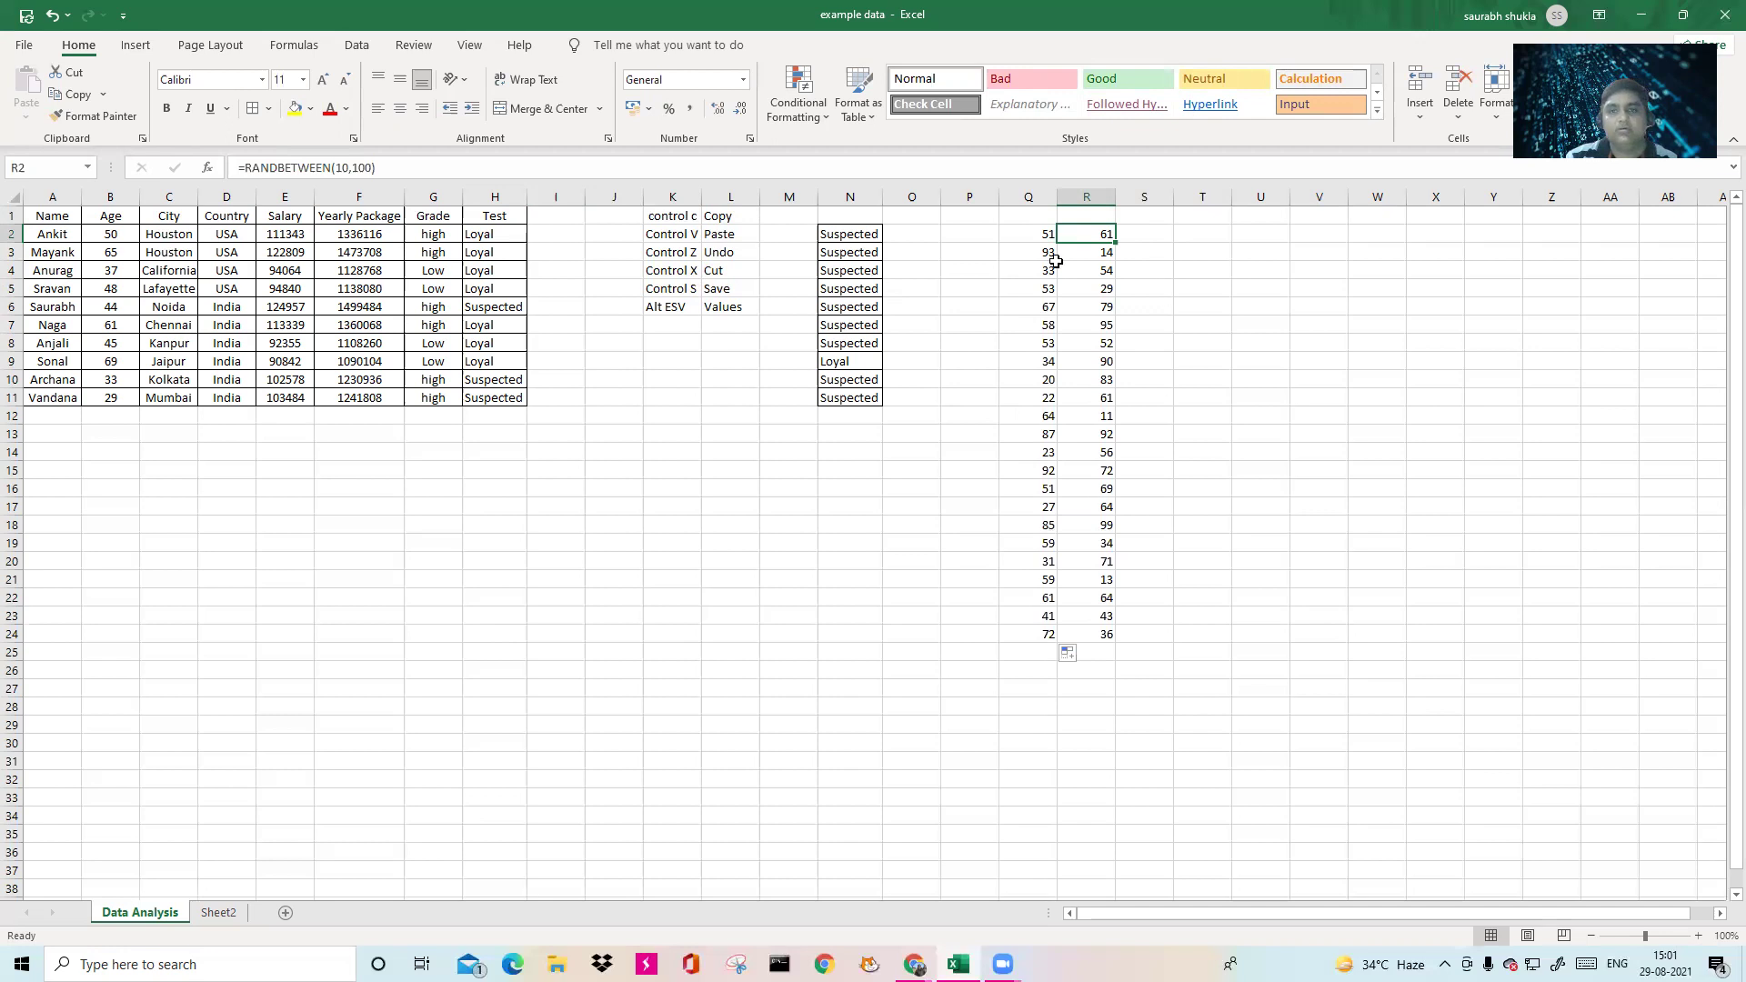
drag(1038, 229, 1059, 627)
click(1037, 380)
click(1105, 253)
text(15)
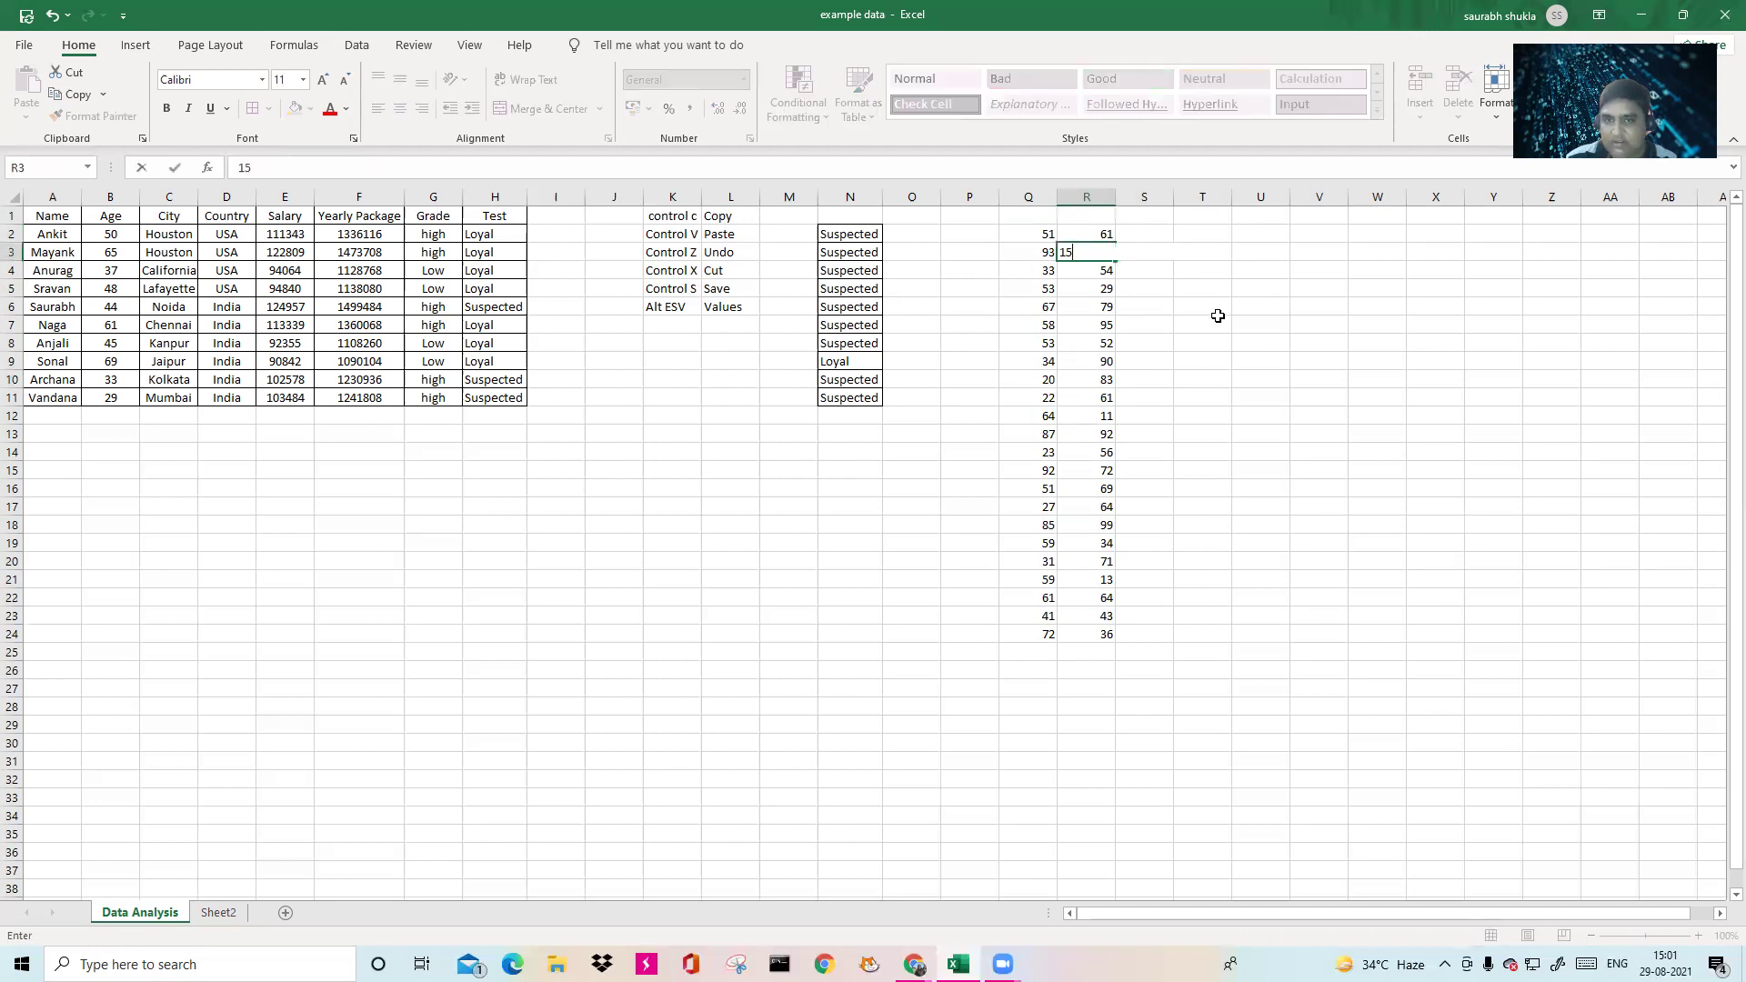
key(Return)
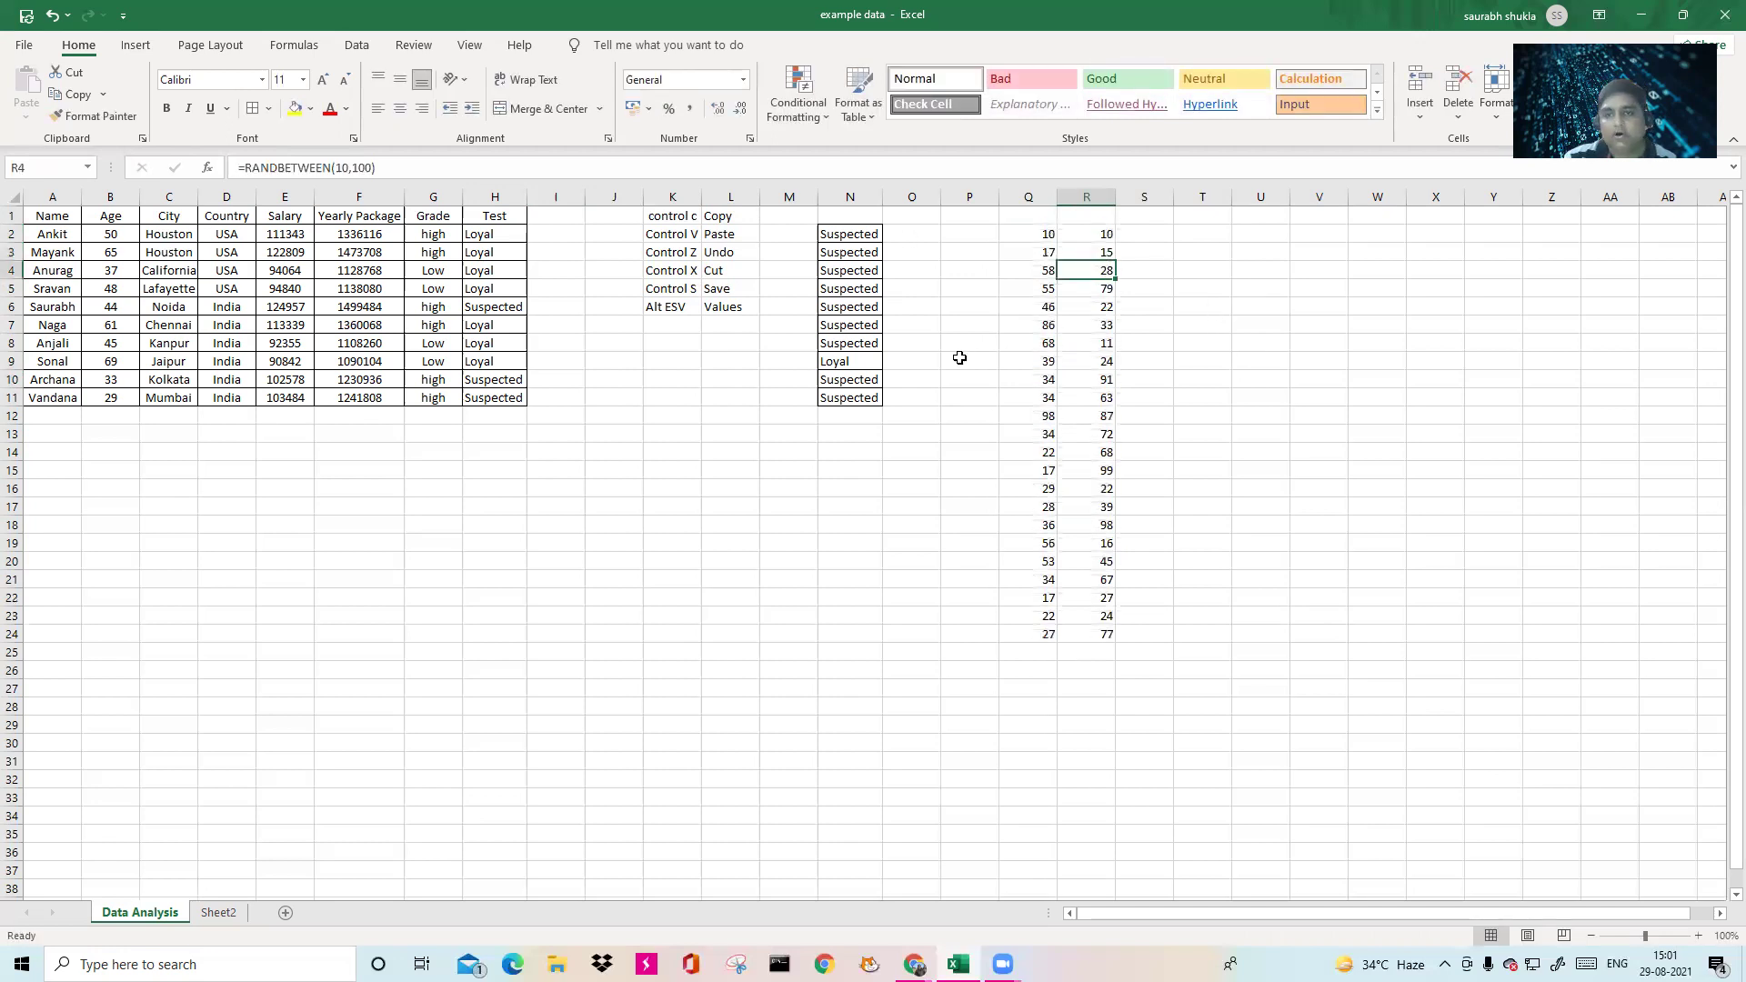
Copy the range Q2:R24 and paste it at T2 with Paste Special as Values.
click(1034, 234)
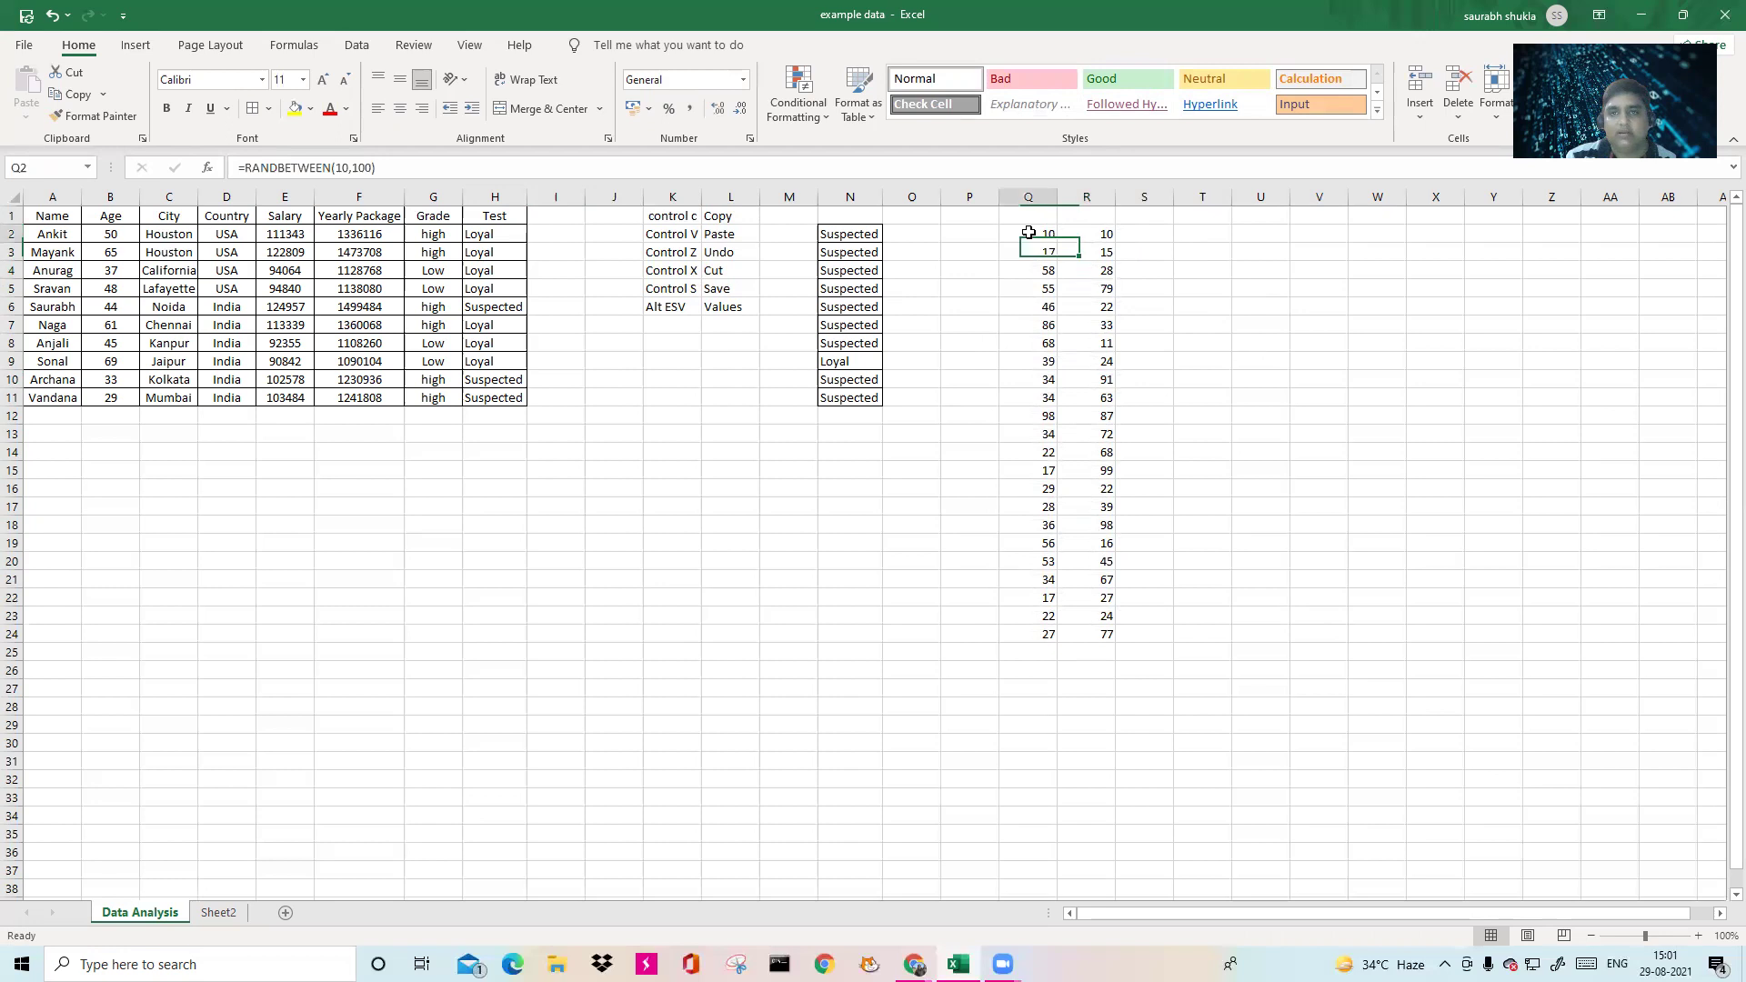
drag(1044, 197, 1105, 636)
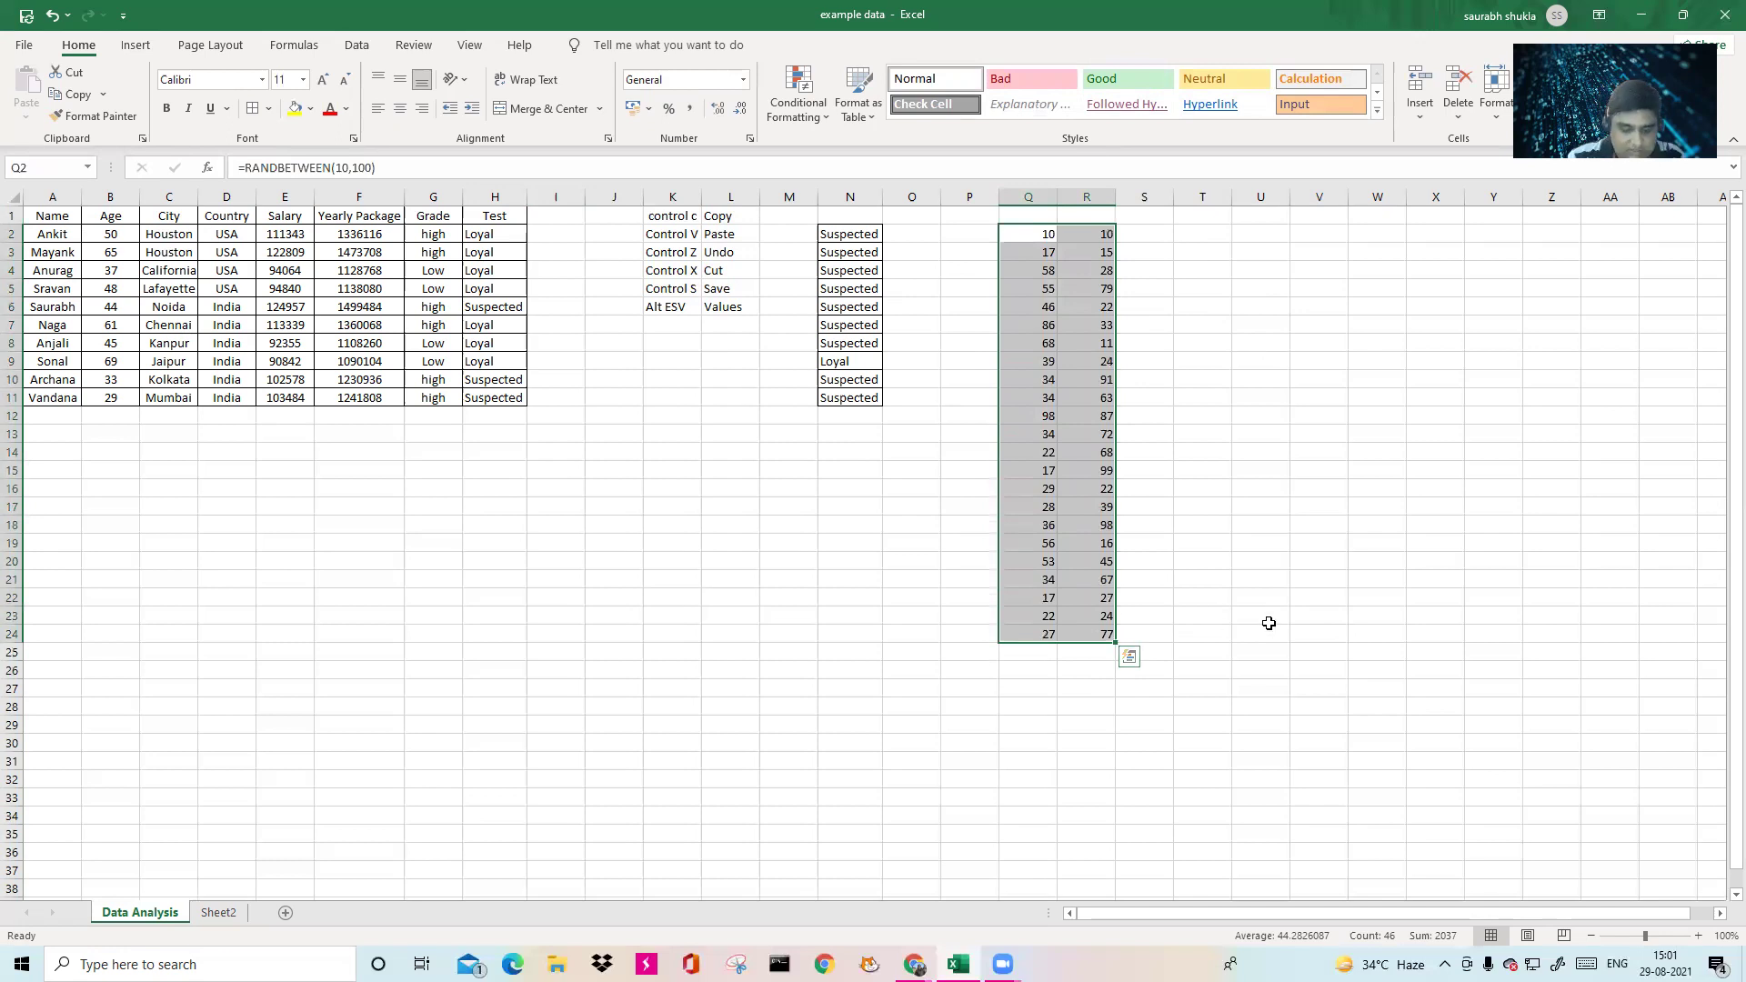
key(ctrl+c)
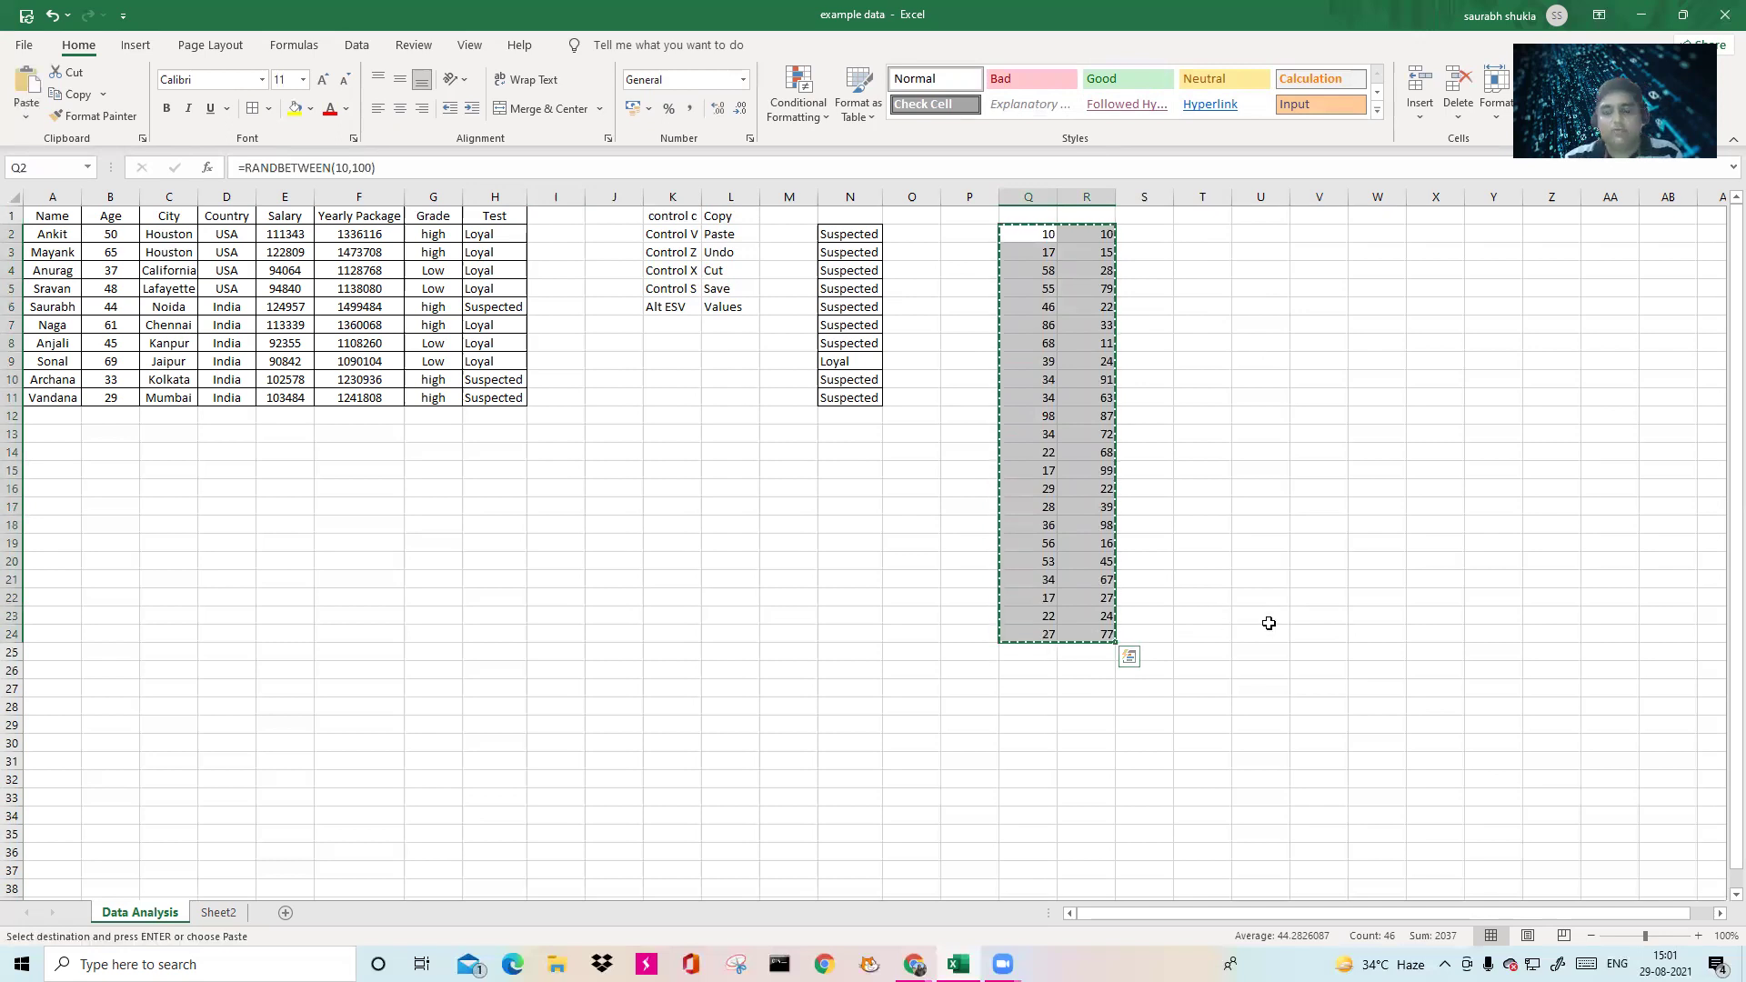
click(1196, 234)
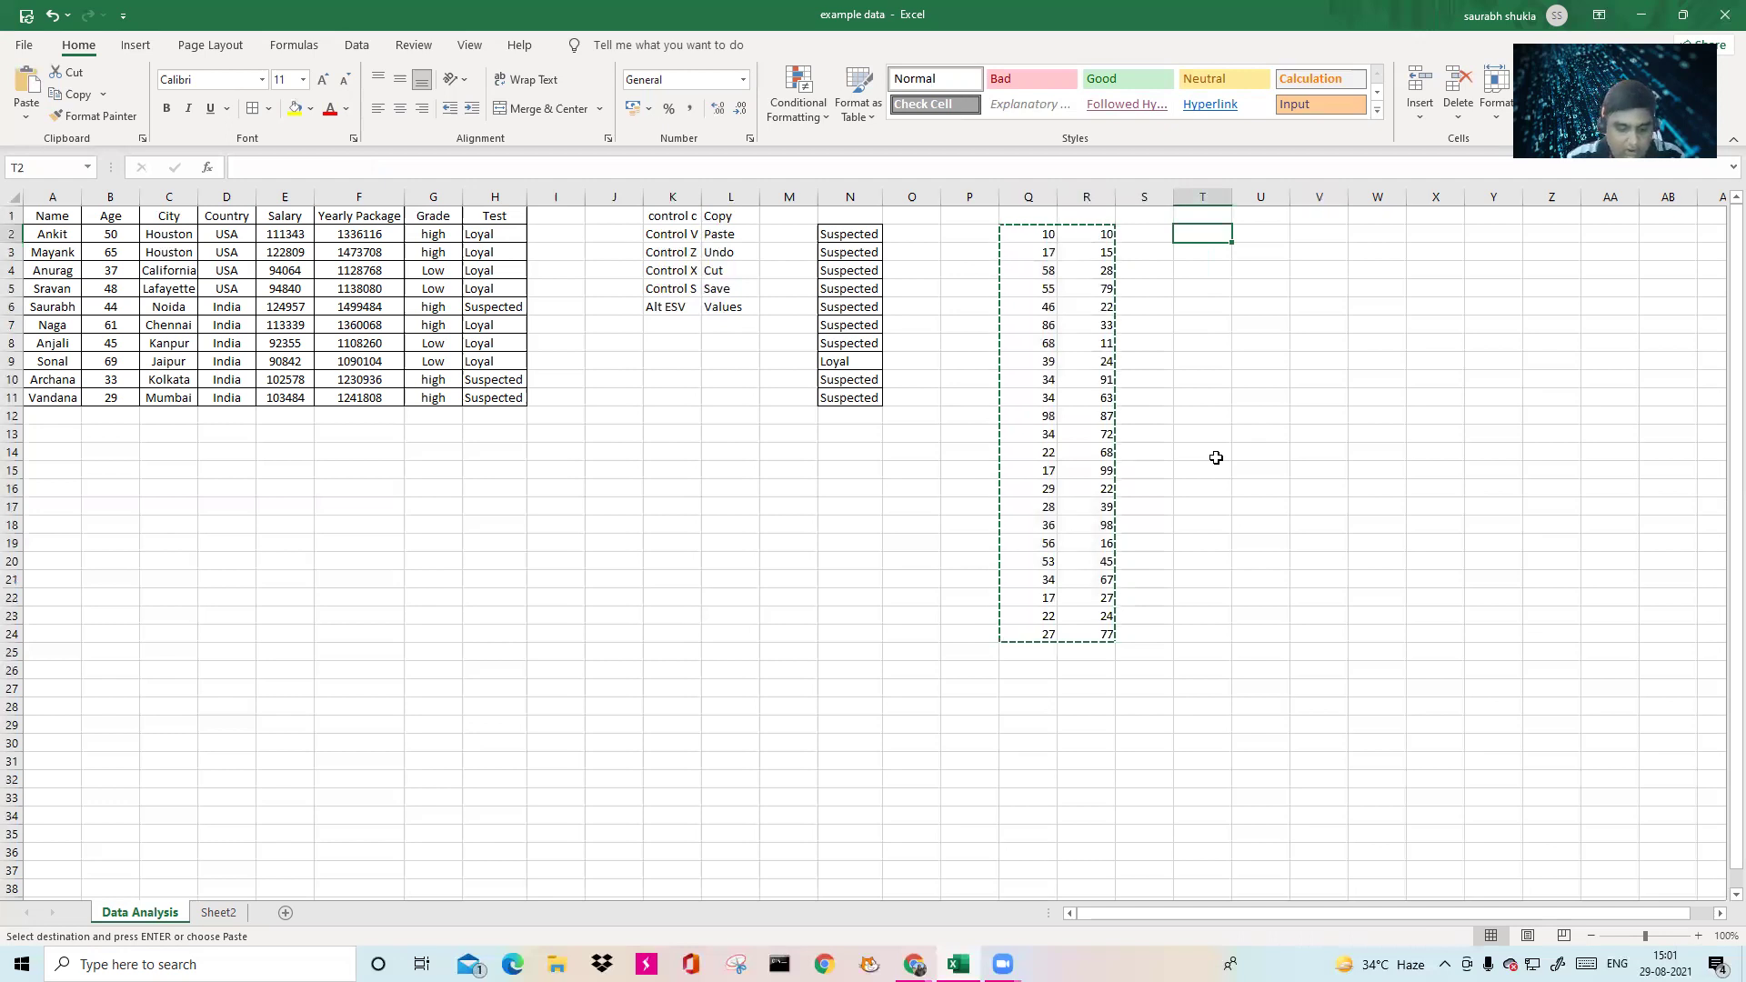
key(alt+e)
key(s)
key(v)
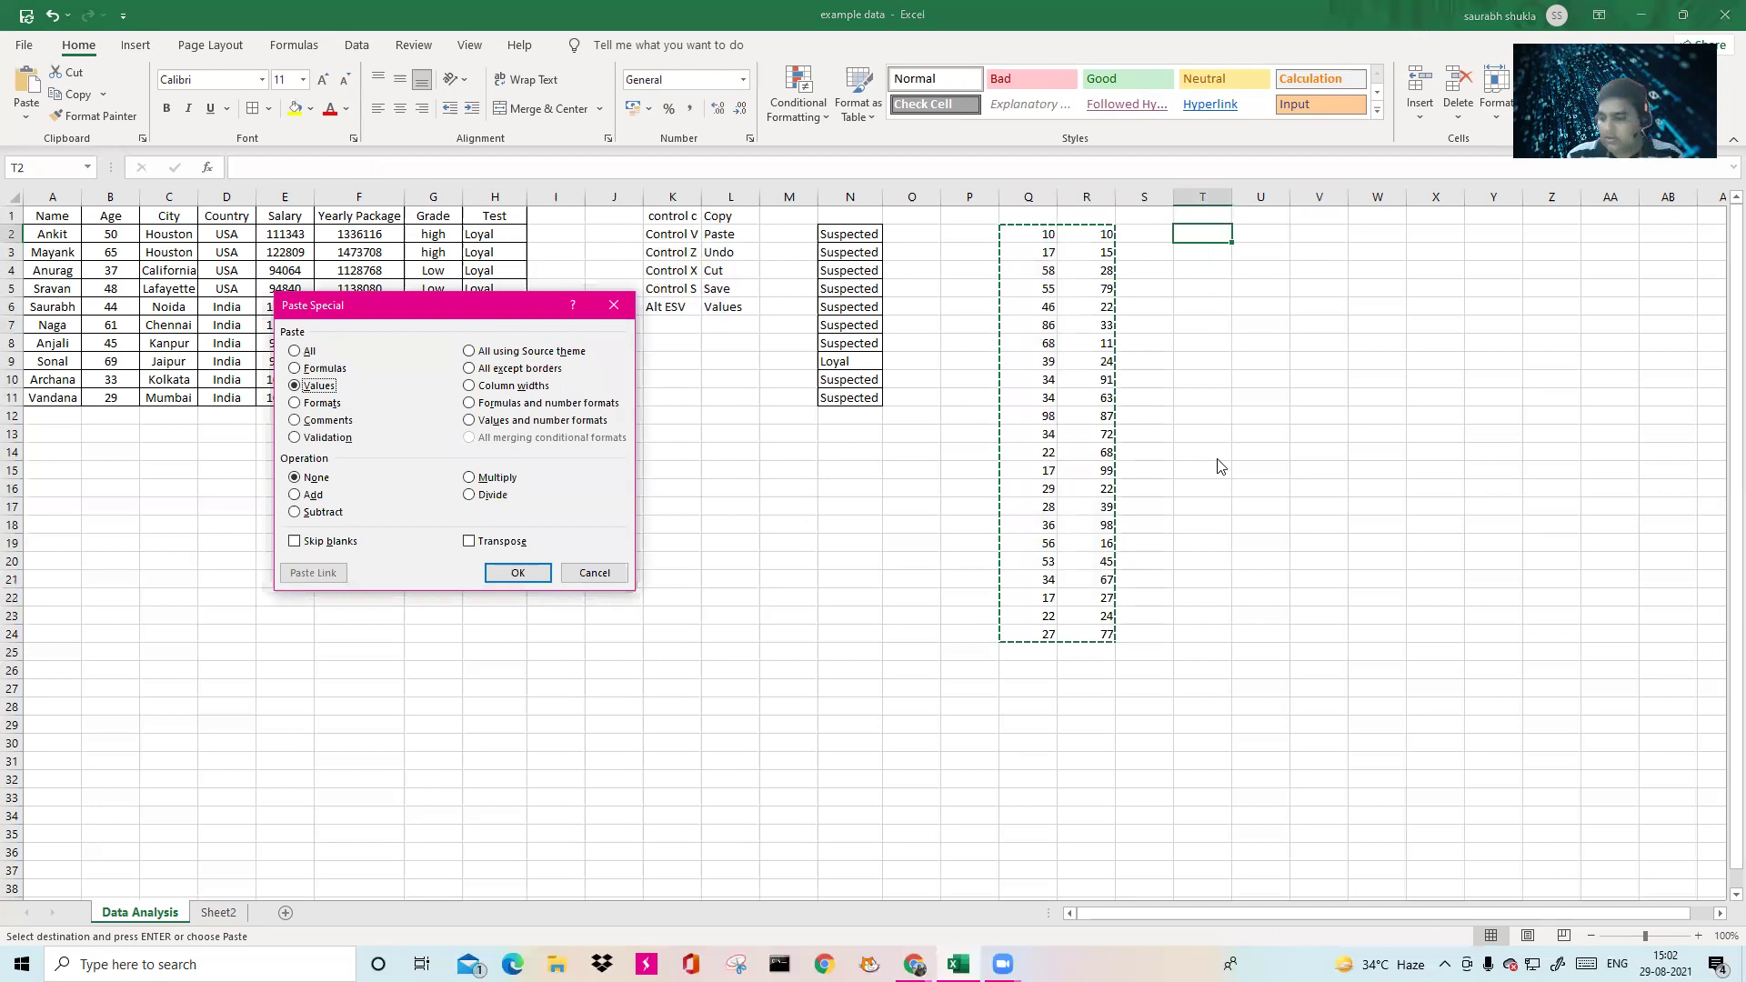
key(Return)
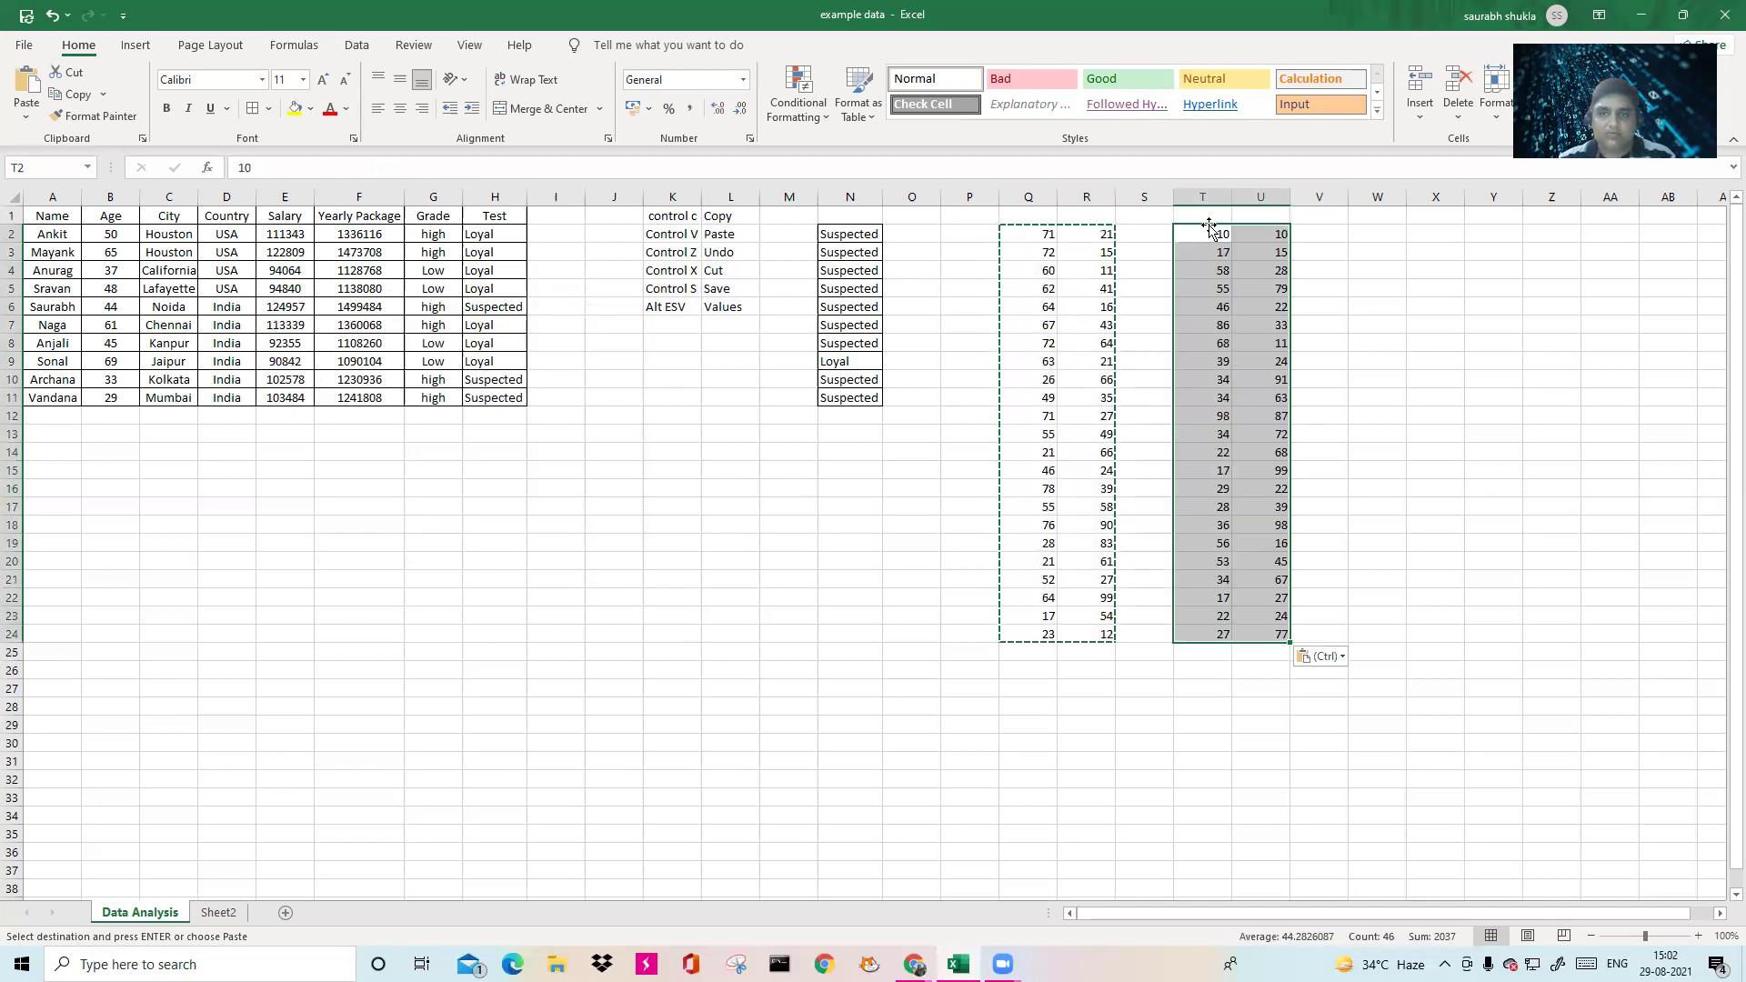
Compare several pasted values in column T with the formula columns Q and R, and point out the Values shortcut meaning in L6.
click(1223, 267)
click(1217, 321)
click(1209, 409)
drag(1011, 190, 1088, 195)
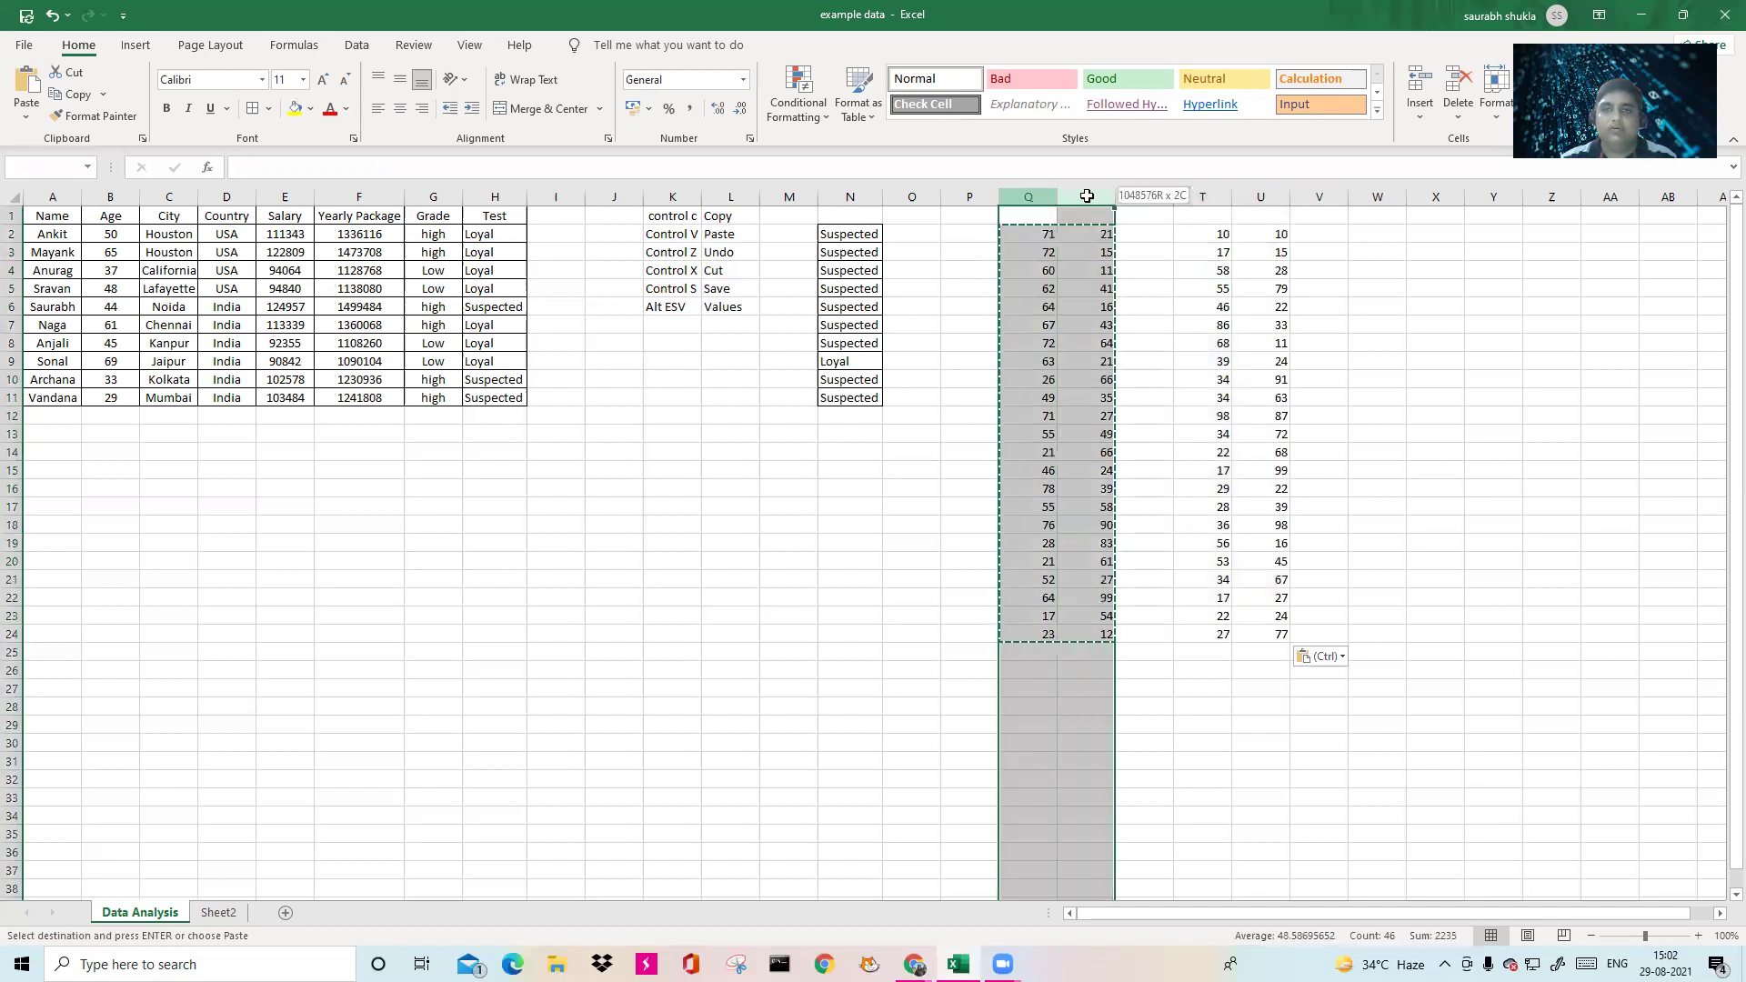
click(1216, 233)
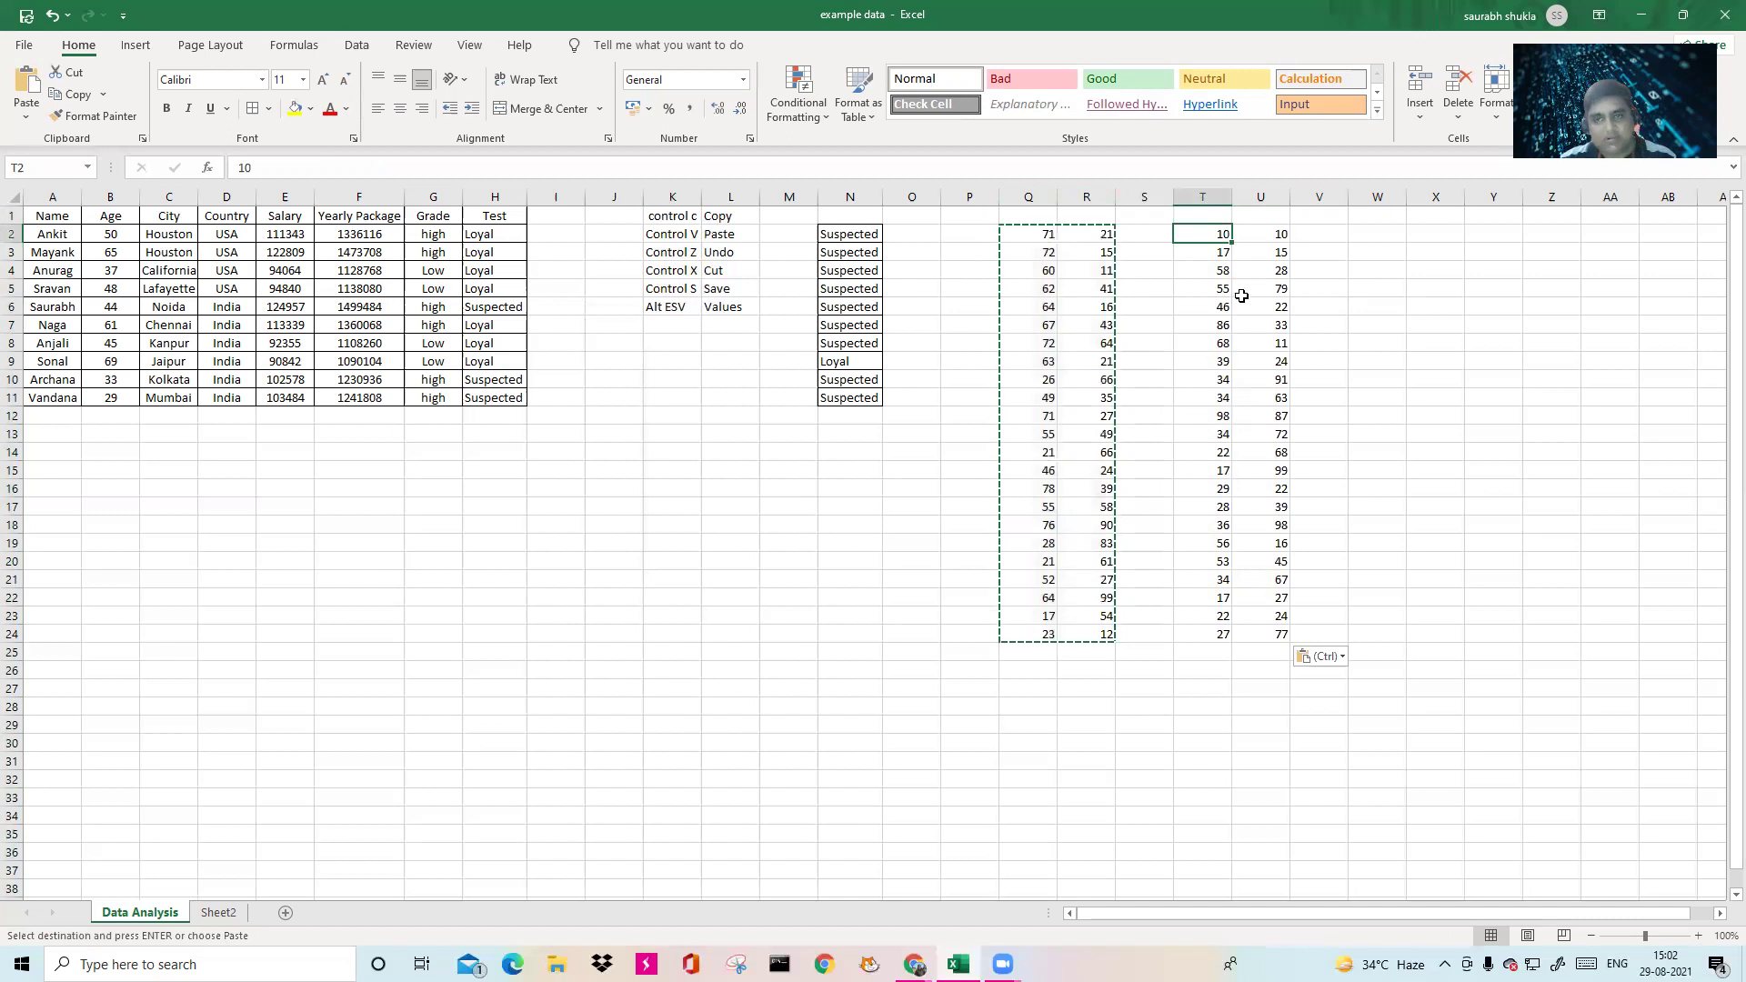
click(721, 310)
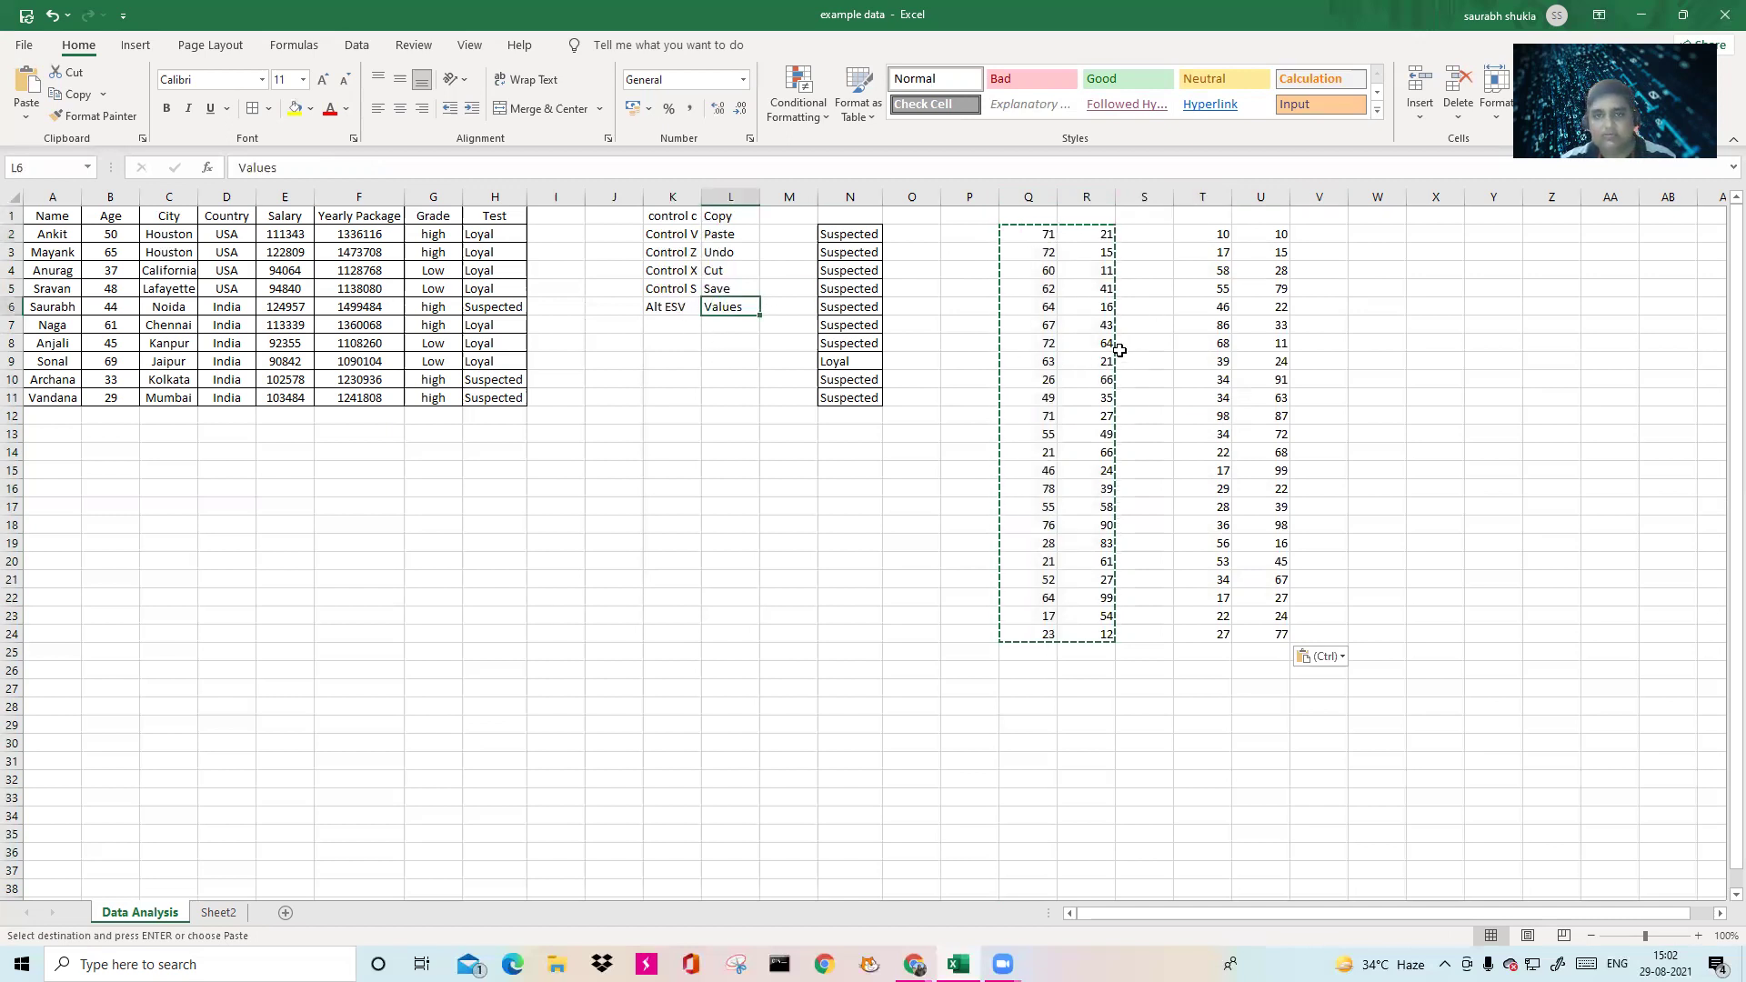
Highlight the random formulas in Q2:R24 and the pasted values in T:U, checking individual cells in both blocks.
drag(1018, 233, 1084, 636)
click(1091, 505)
click(1031, 367)
click(1094, 288)
drag(1200, 233, 1244, 635)
click(1262, 511)
click(1275, 562)
click(1269, 598)
click(1267, 618)
click(1265, 638)
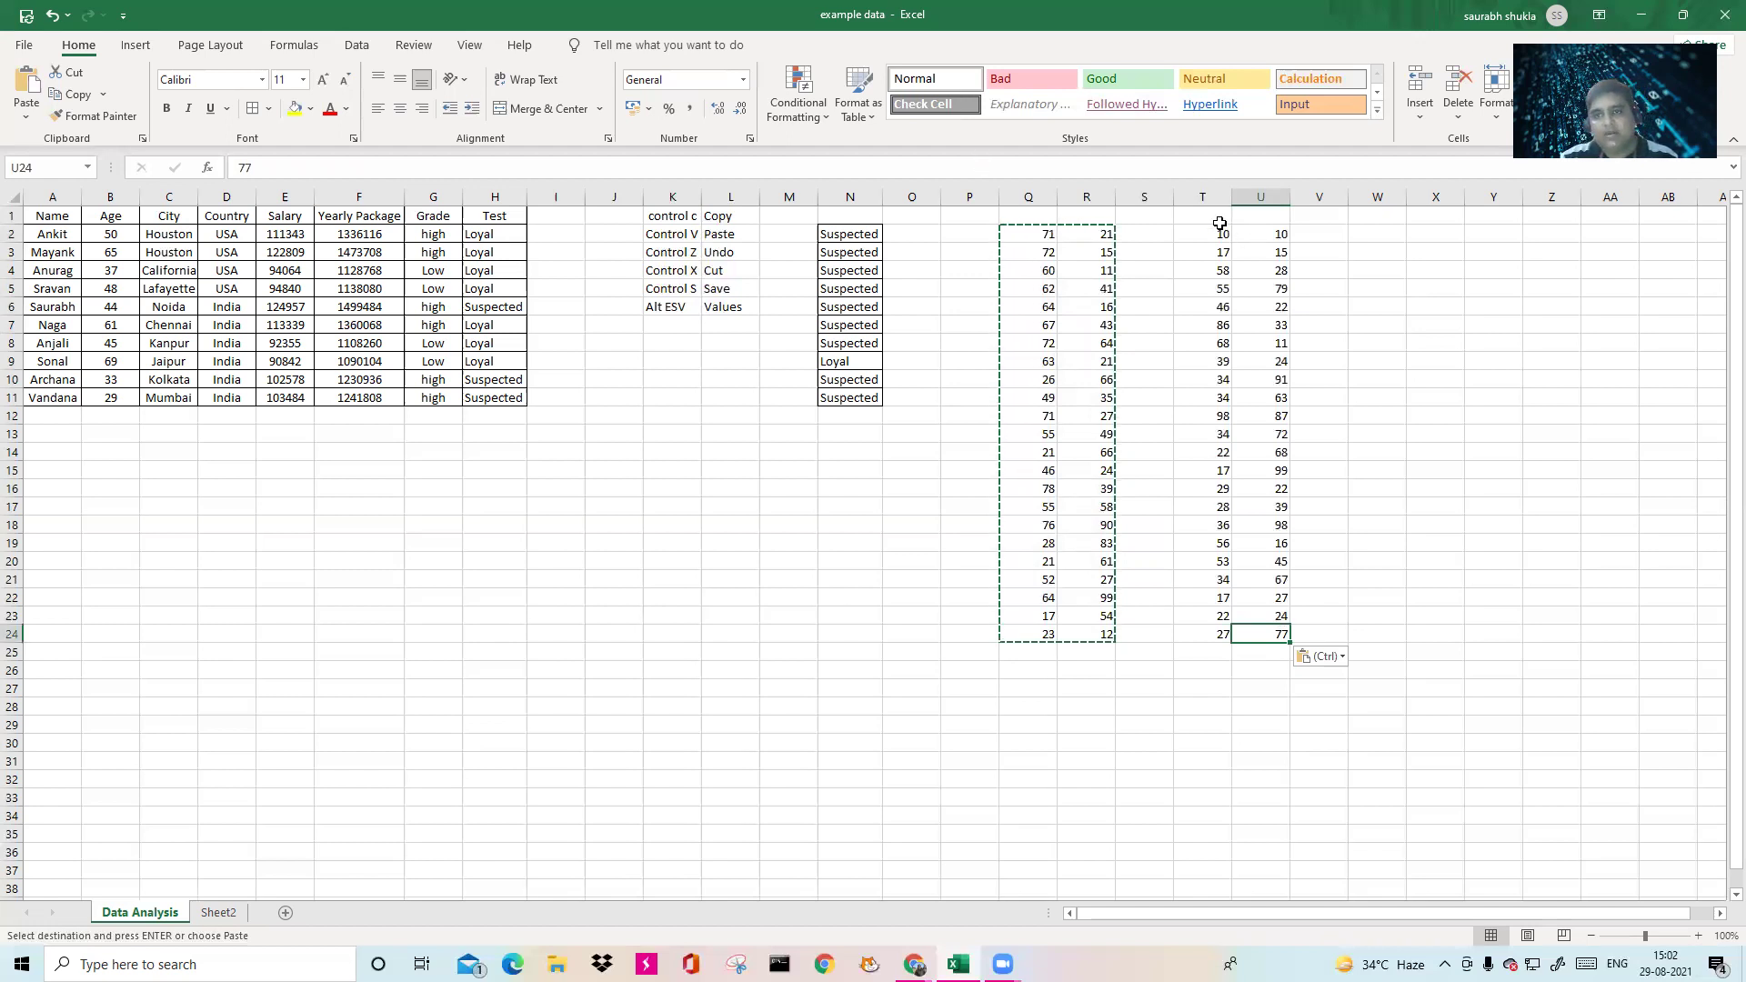
Clear the contents of columns P to W, including both blocks of random numbers.
drag(969, 196, 1365, 222)
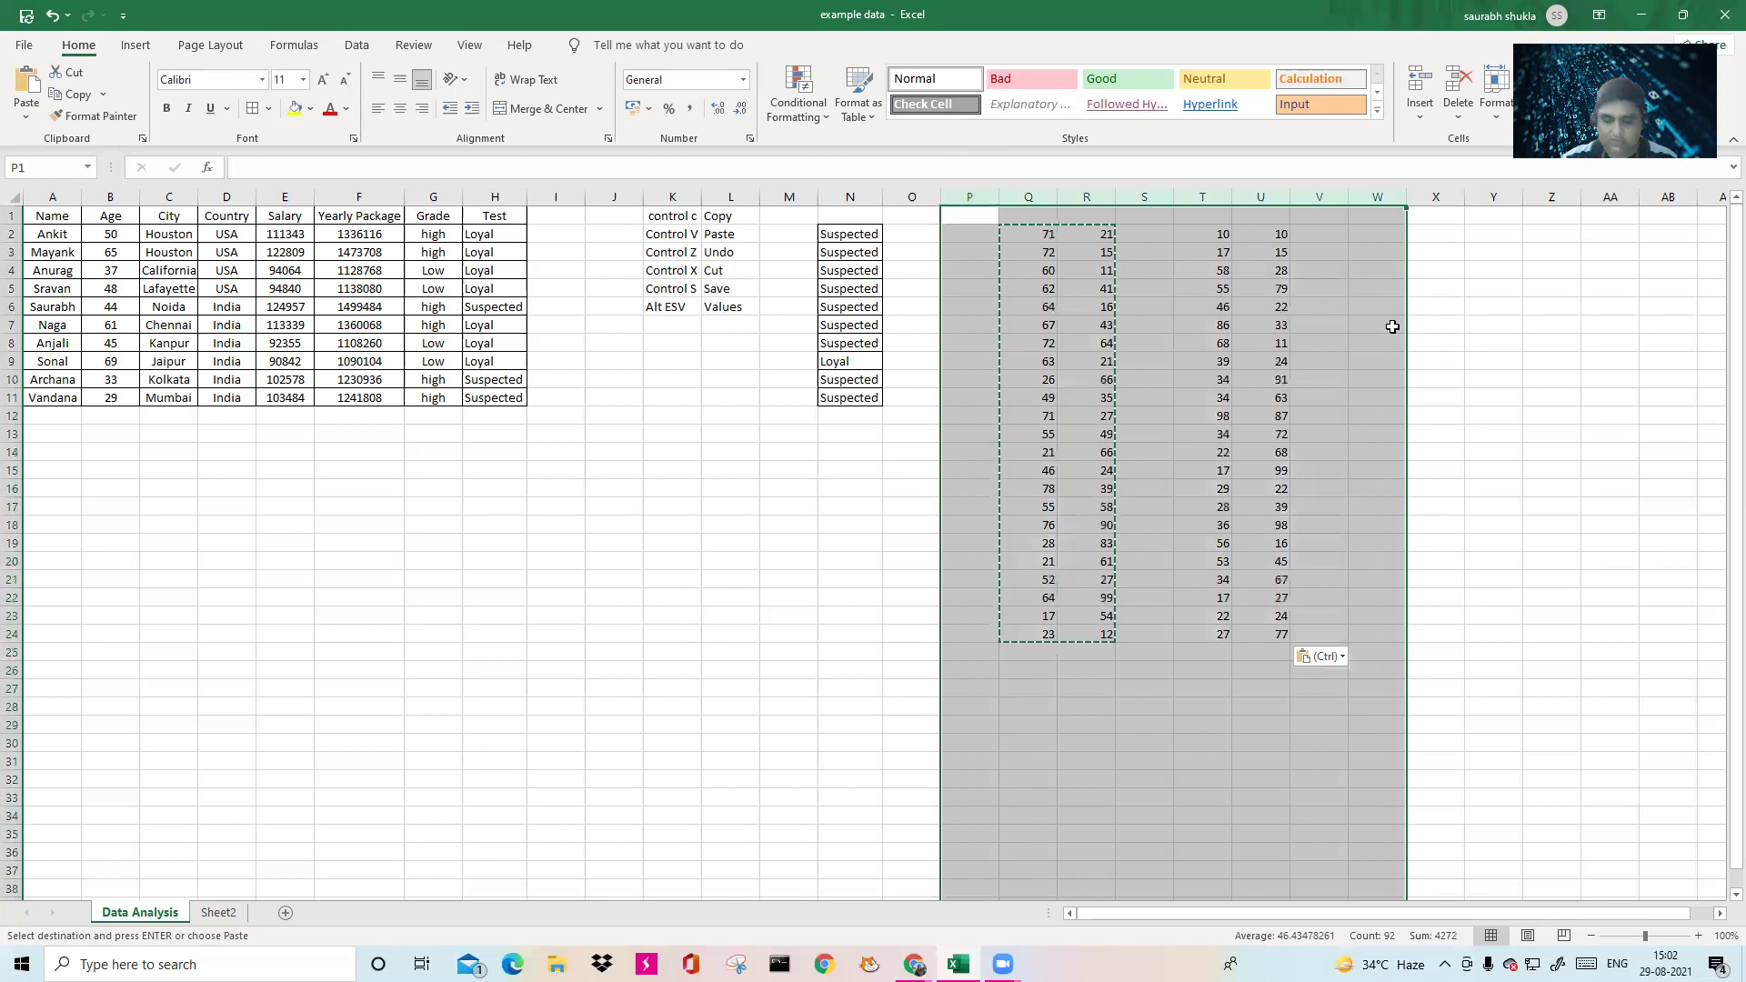
key(Delete)
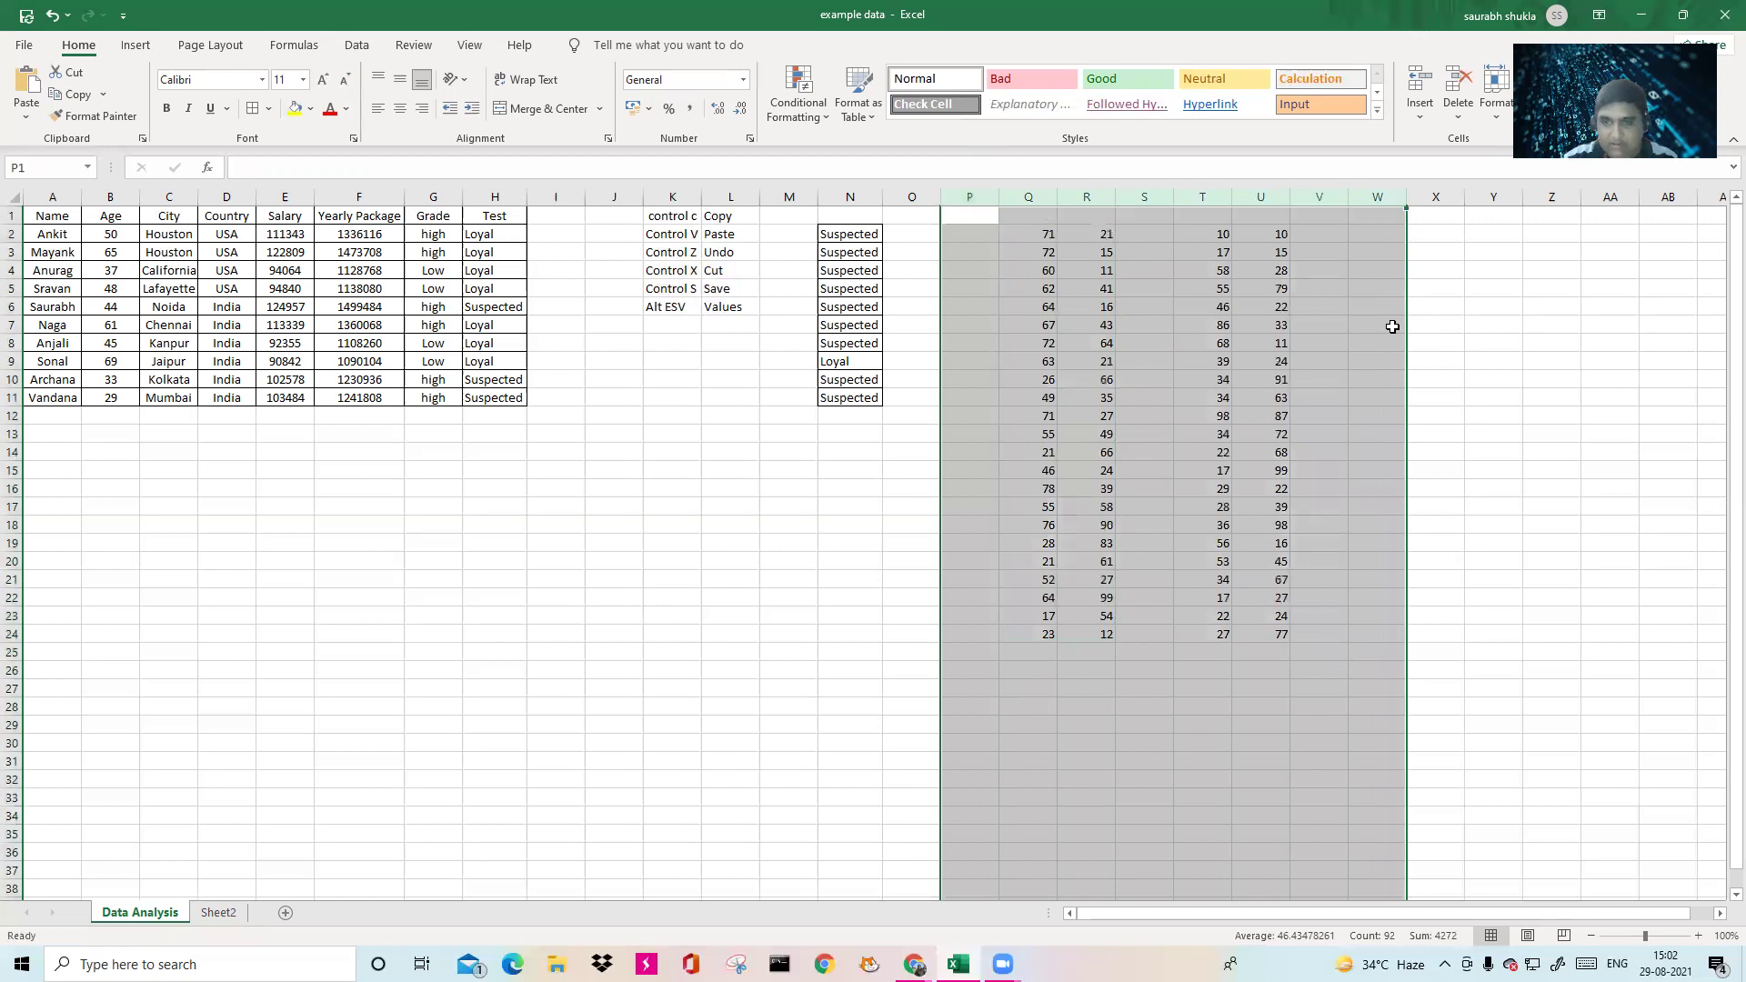
Highlight the shortcut list in K1:L6 and columns A and B, and select cell R2.
drag(673, 215, 730, 306)
click(677, 430)
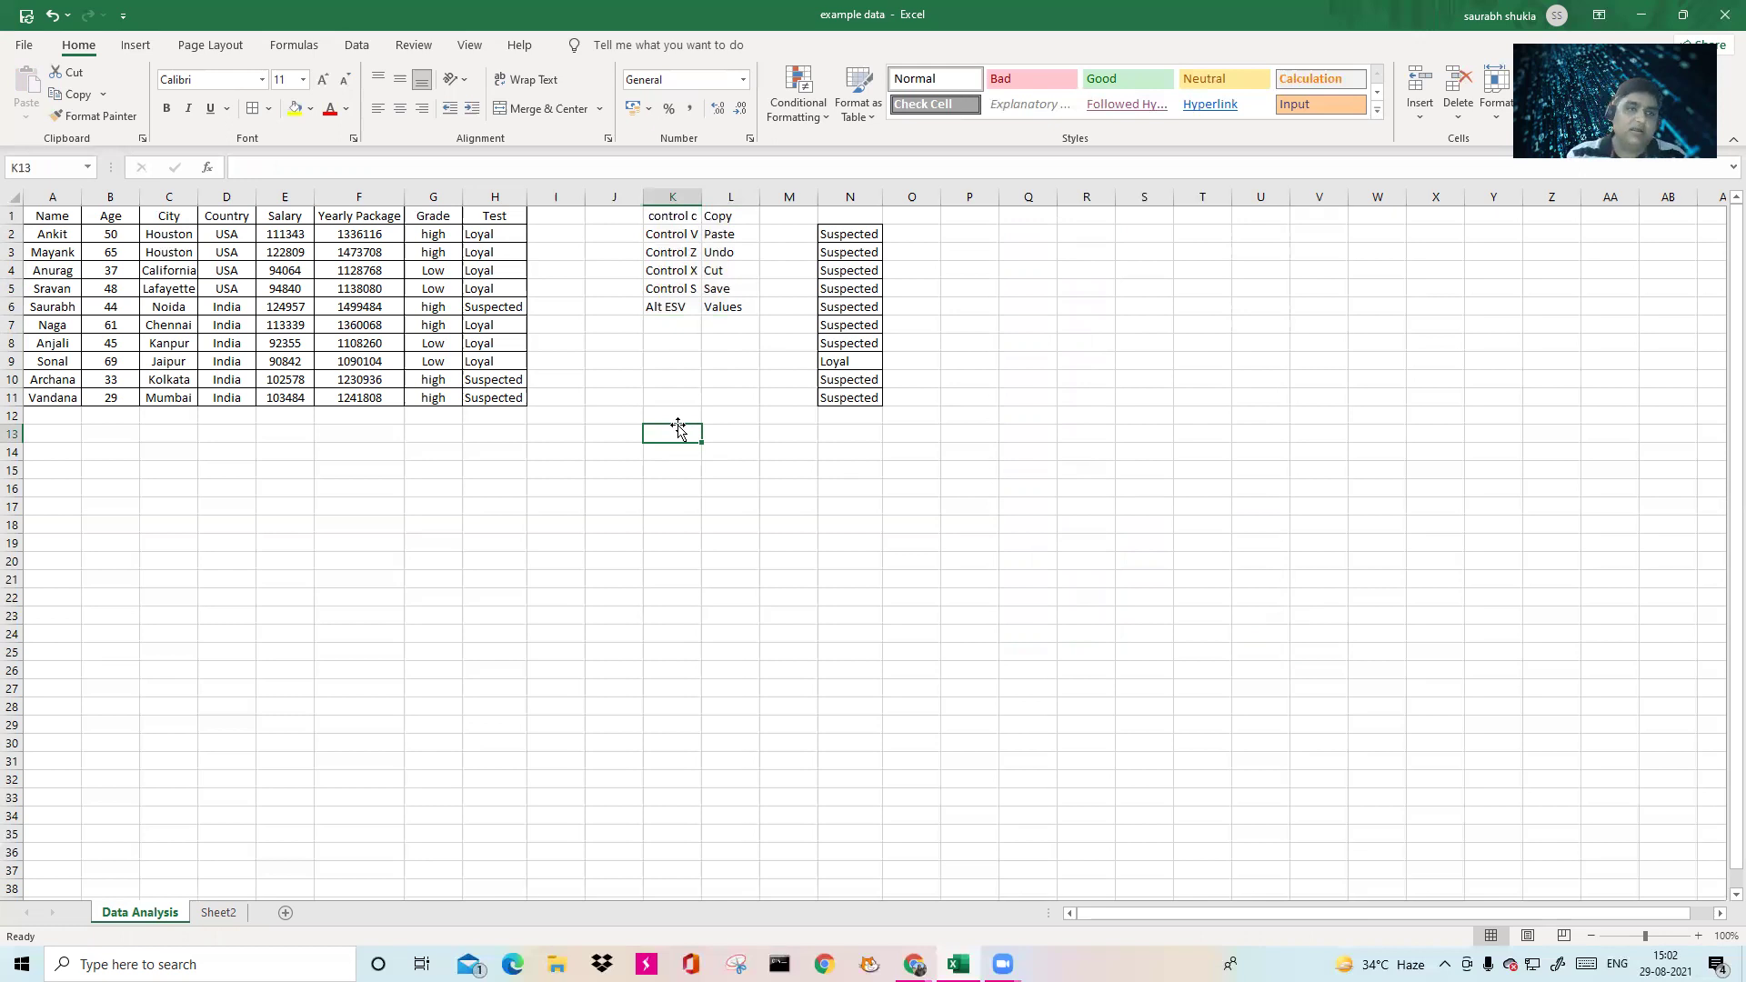
drag(58, 192, 100, 191)
click(1065, 230)
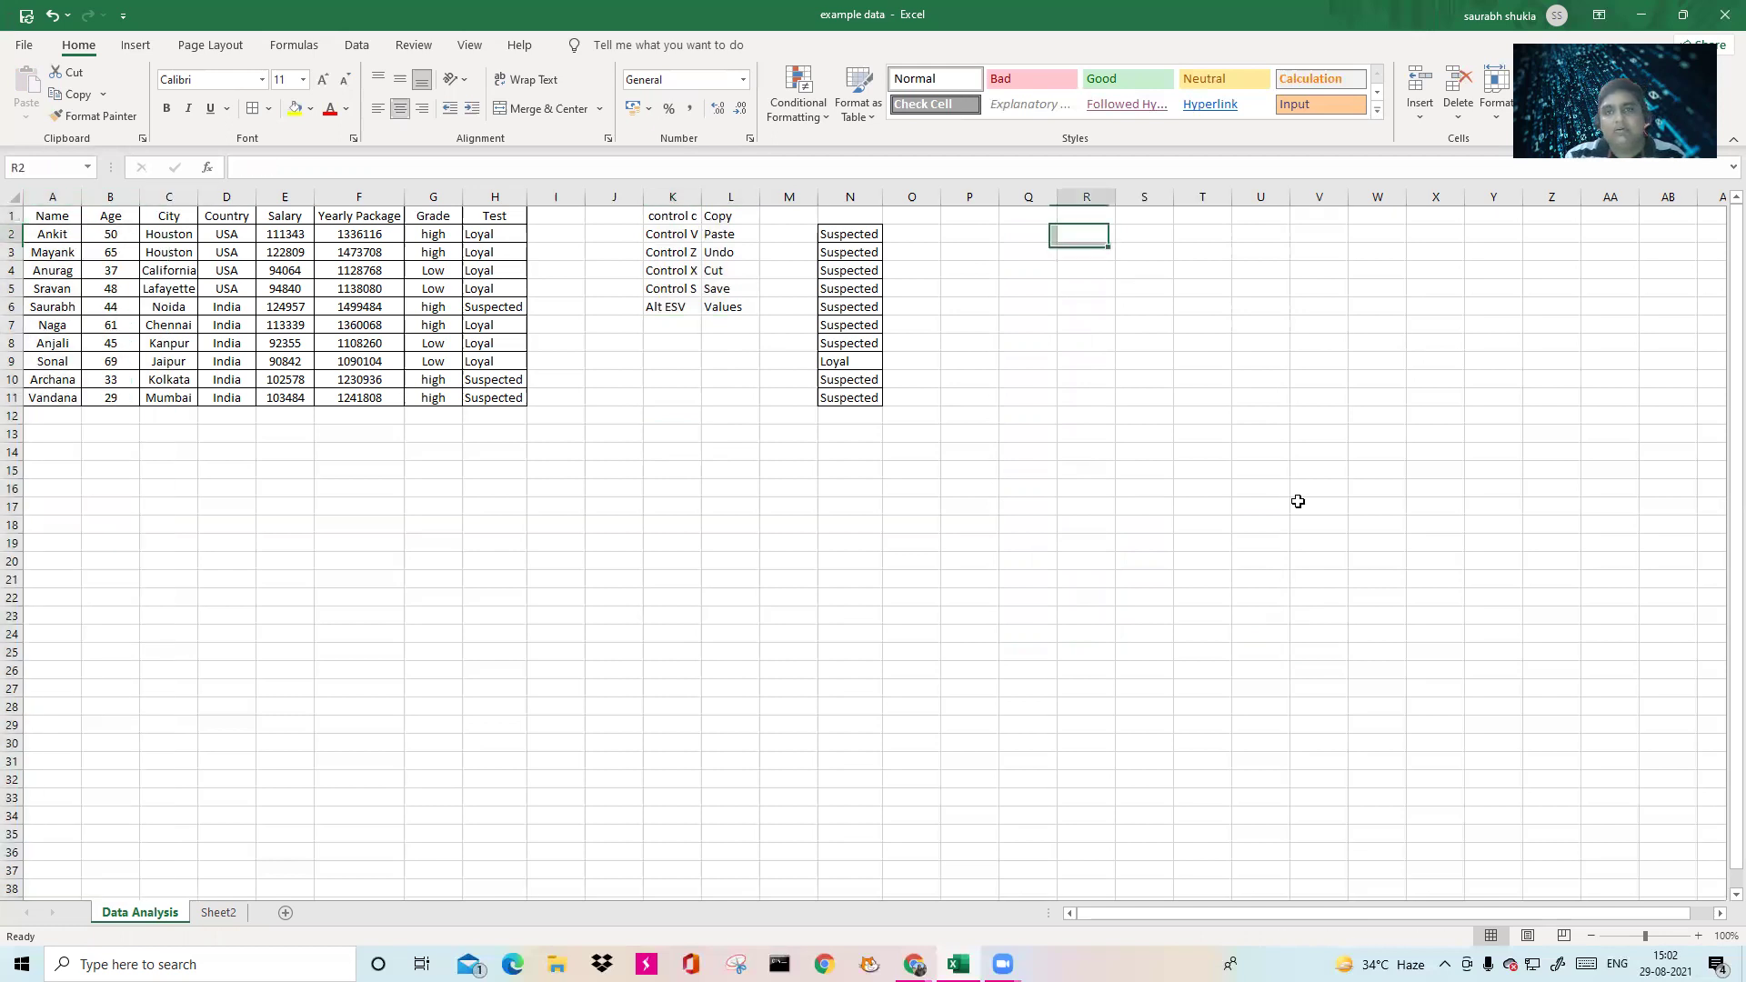
Enter the formula =B2/2 in cell R2 and fill it down column R to row 12.
text(=)
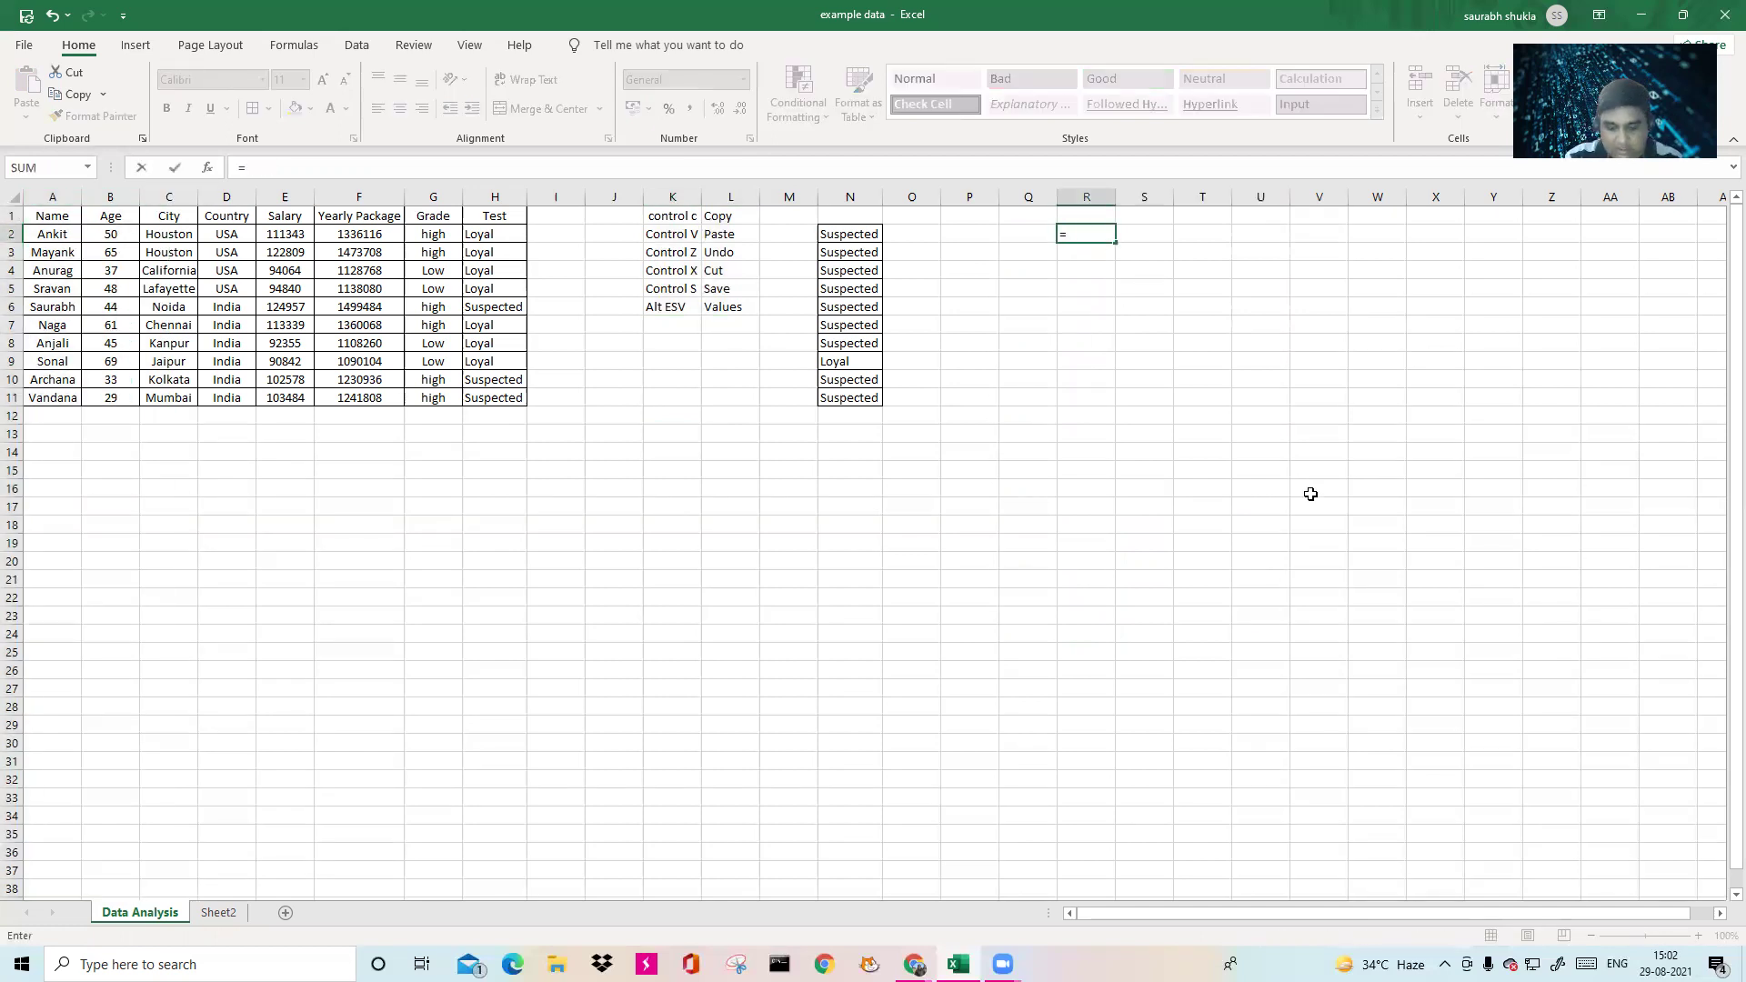
key(Left)
key(Left)
key(Left)
key(Left)
key(Left)
key(Left)
key(Left)
key(Left)
key(Left)
key(Left)
key(Left)
key(Left)
key(Left)
key(Left)
key(Left)
key(Left)
key(Left)
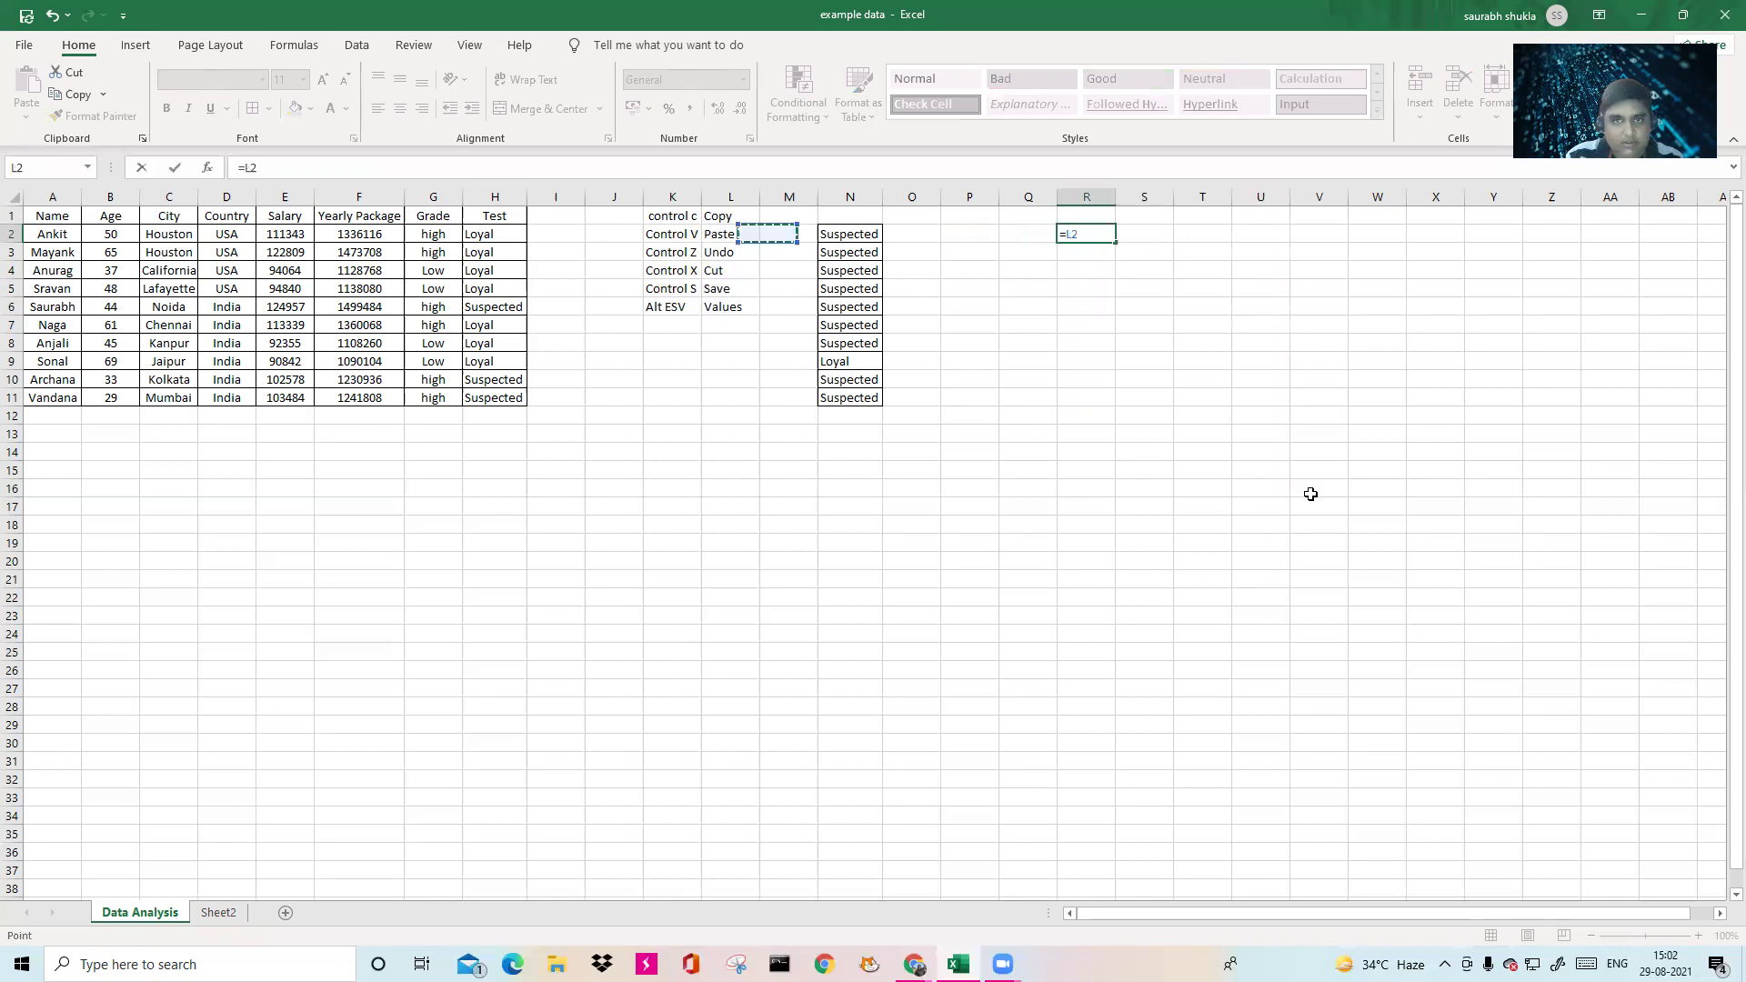
key(Right)
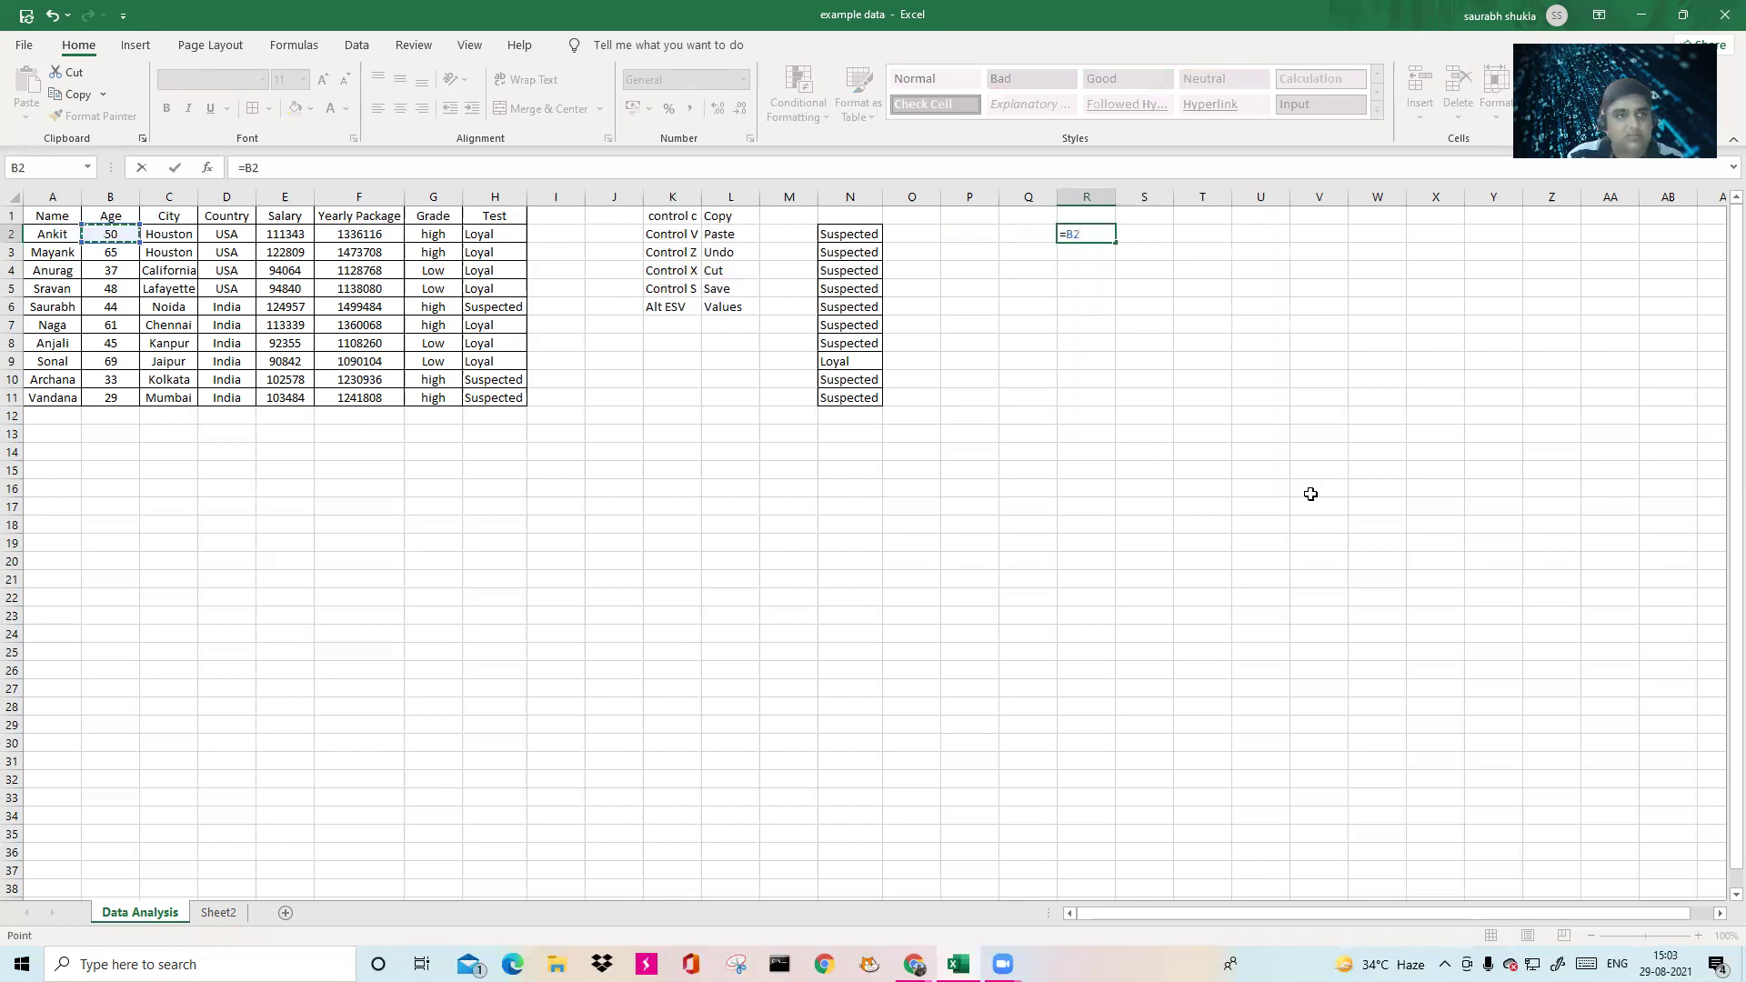
text(/)
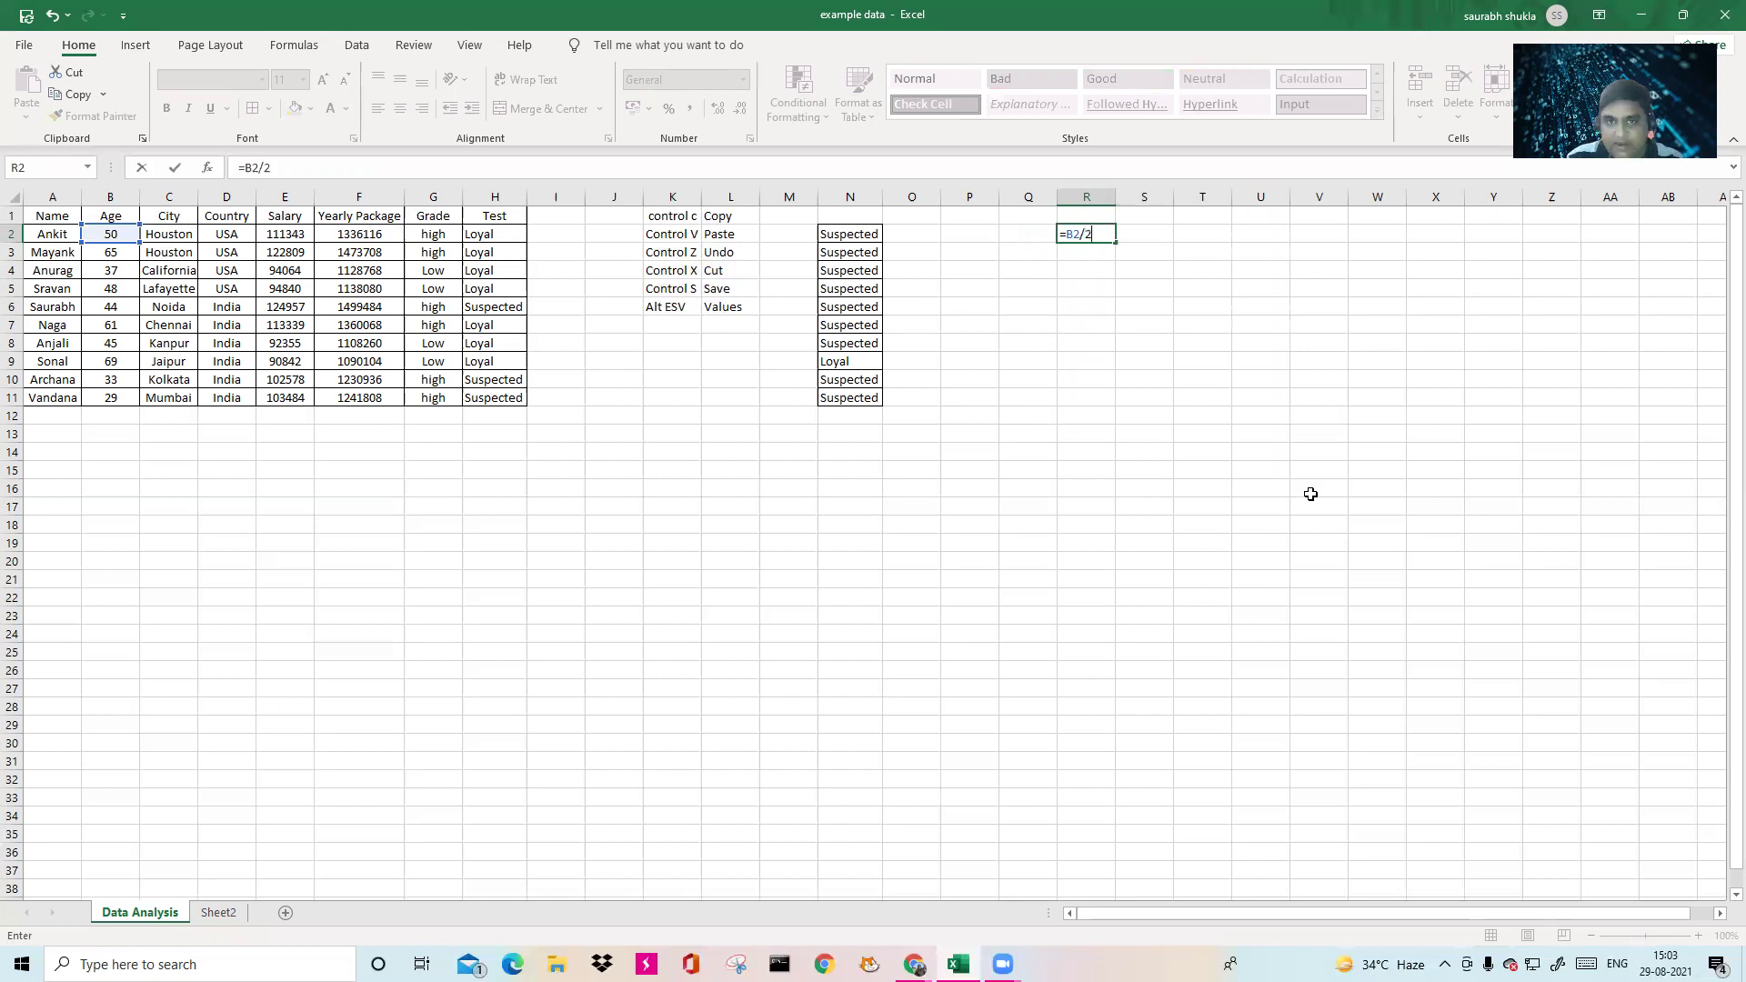
text(2)
key(Return)
click(1088, 229)
drag(1118, 239, 1115, 419)
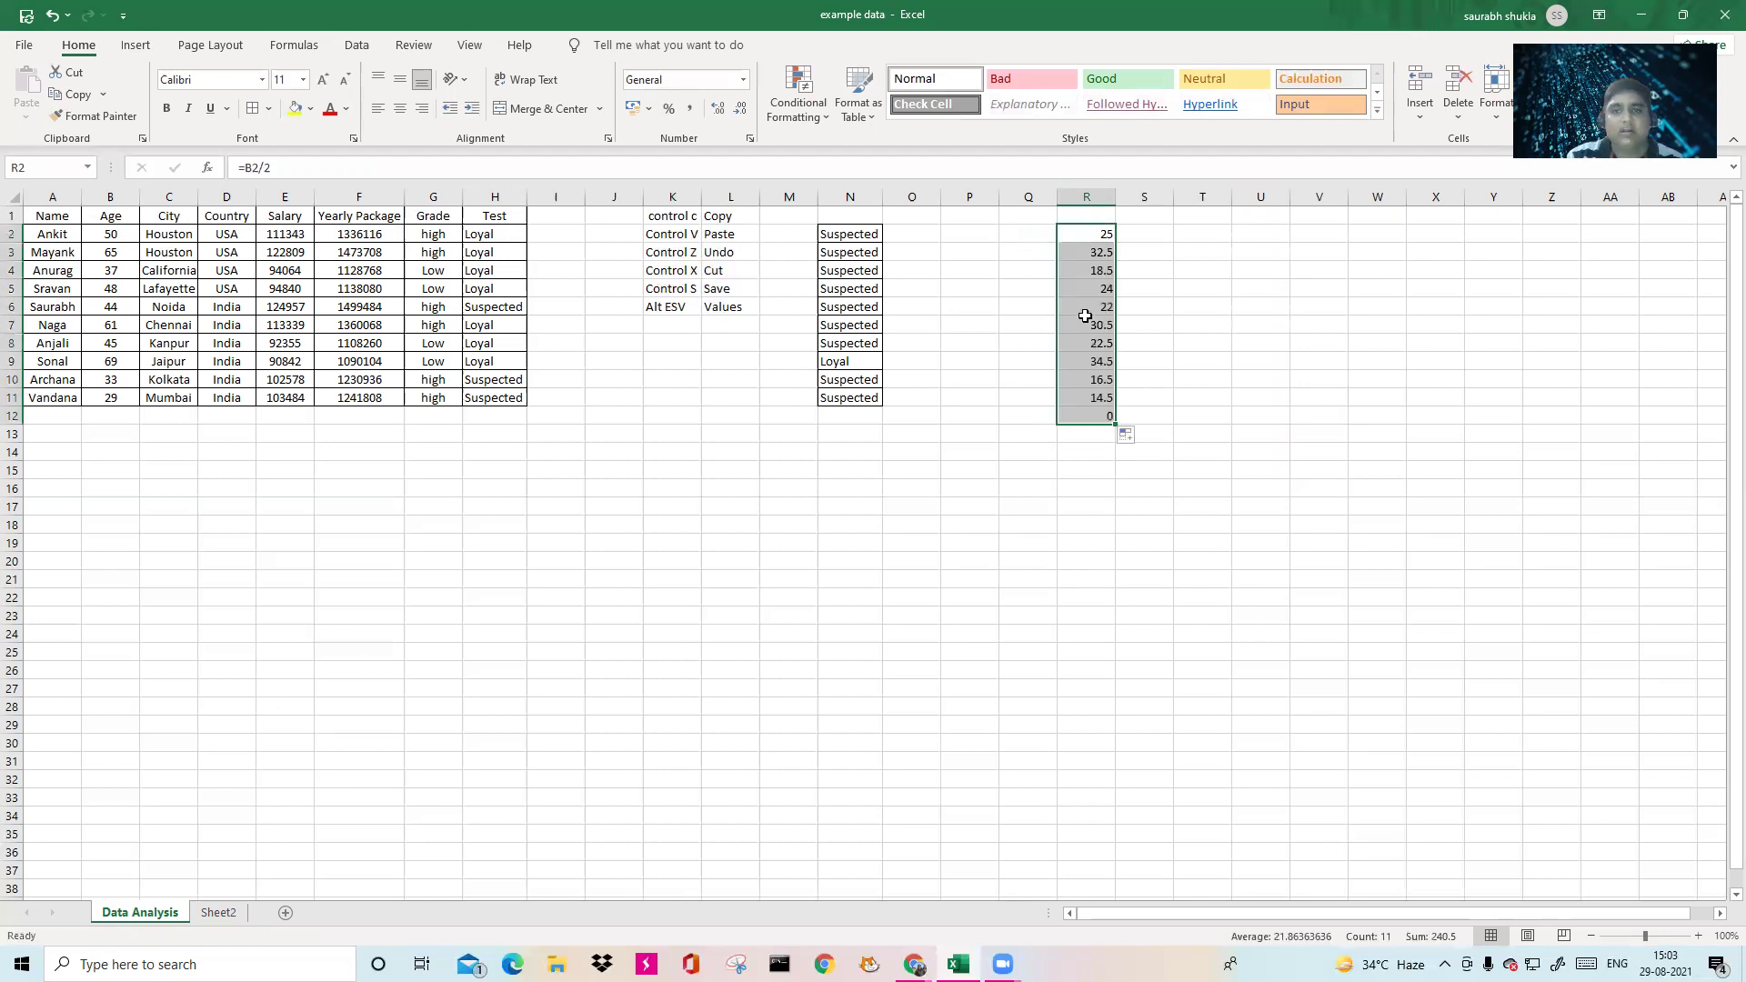
Examine the formulas in R12 and R11 and compare their references with the source cells in column B.
click(1102, 419)
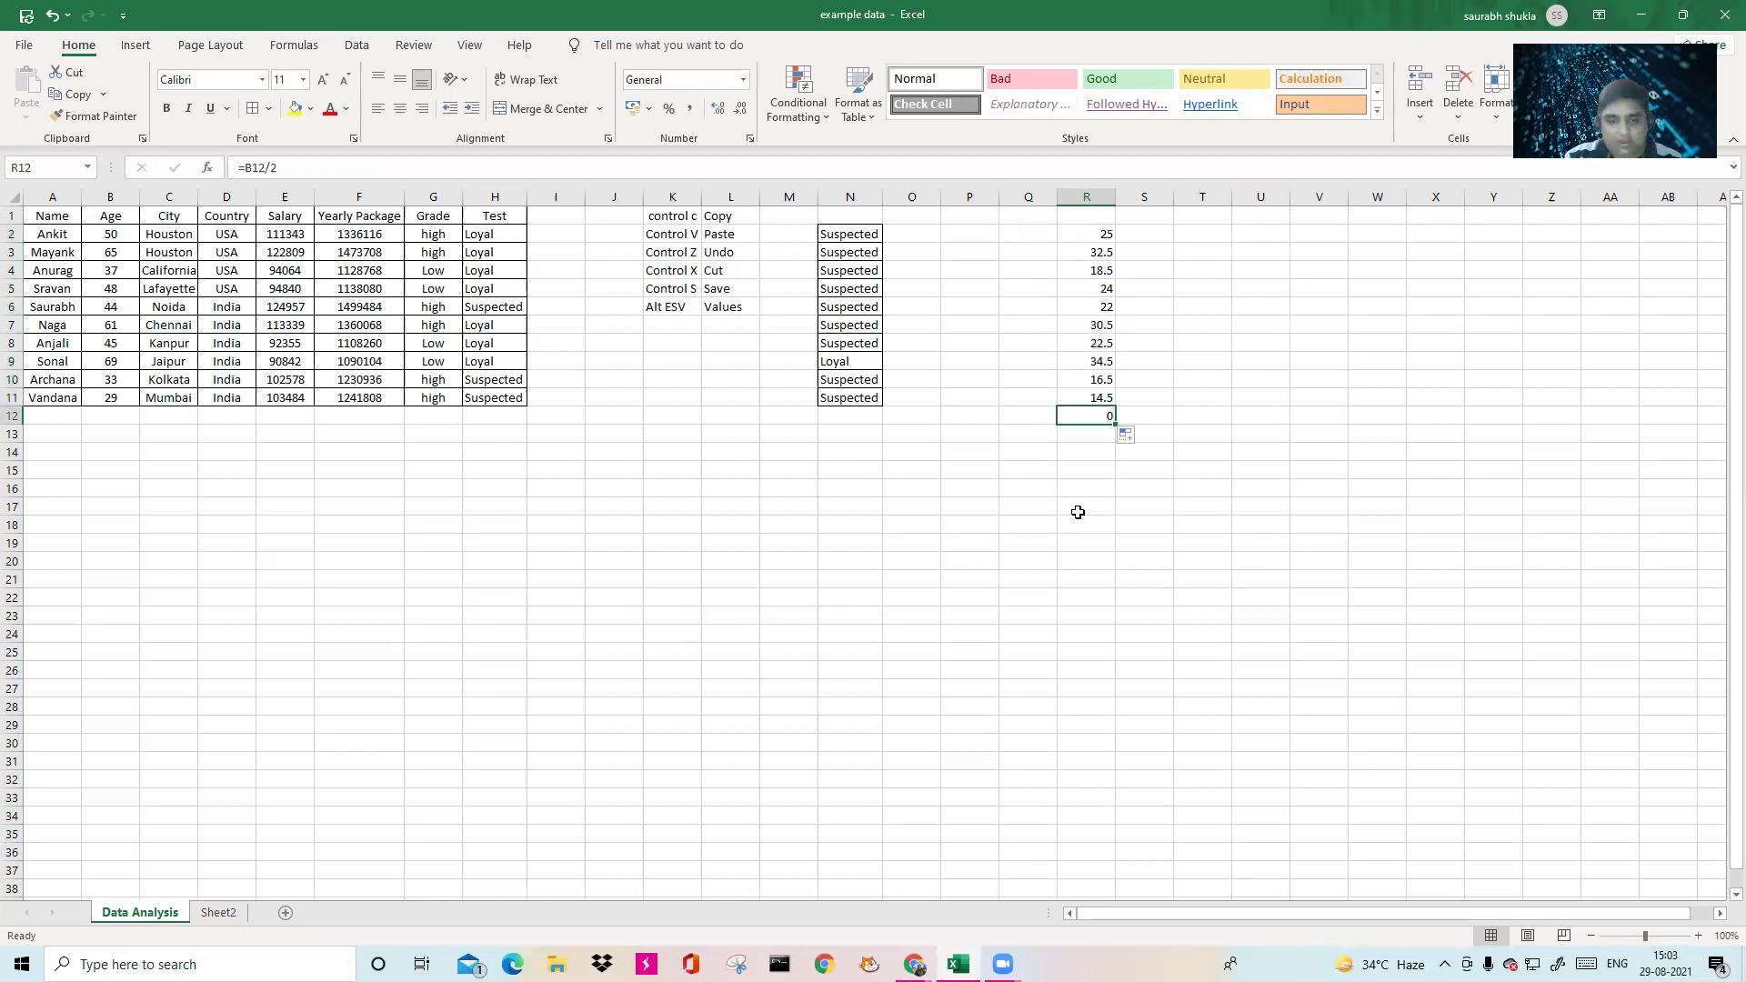
click(109, 415)
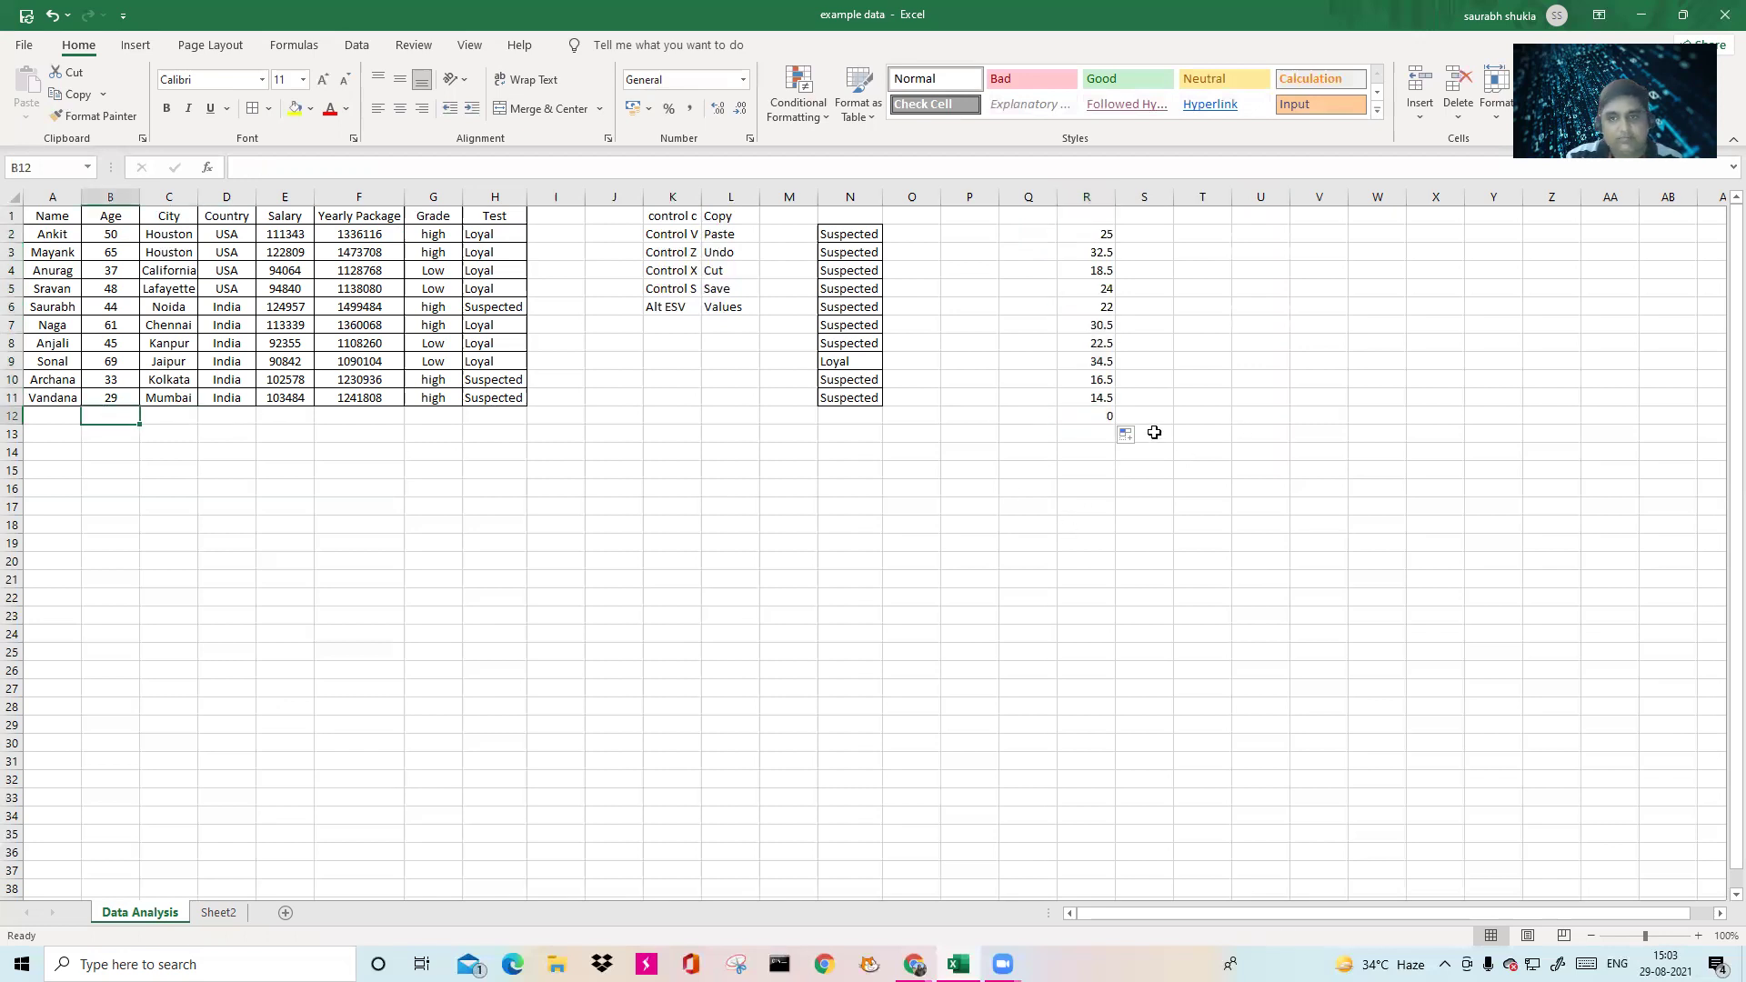
click(1087, 417)
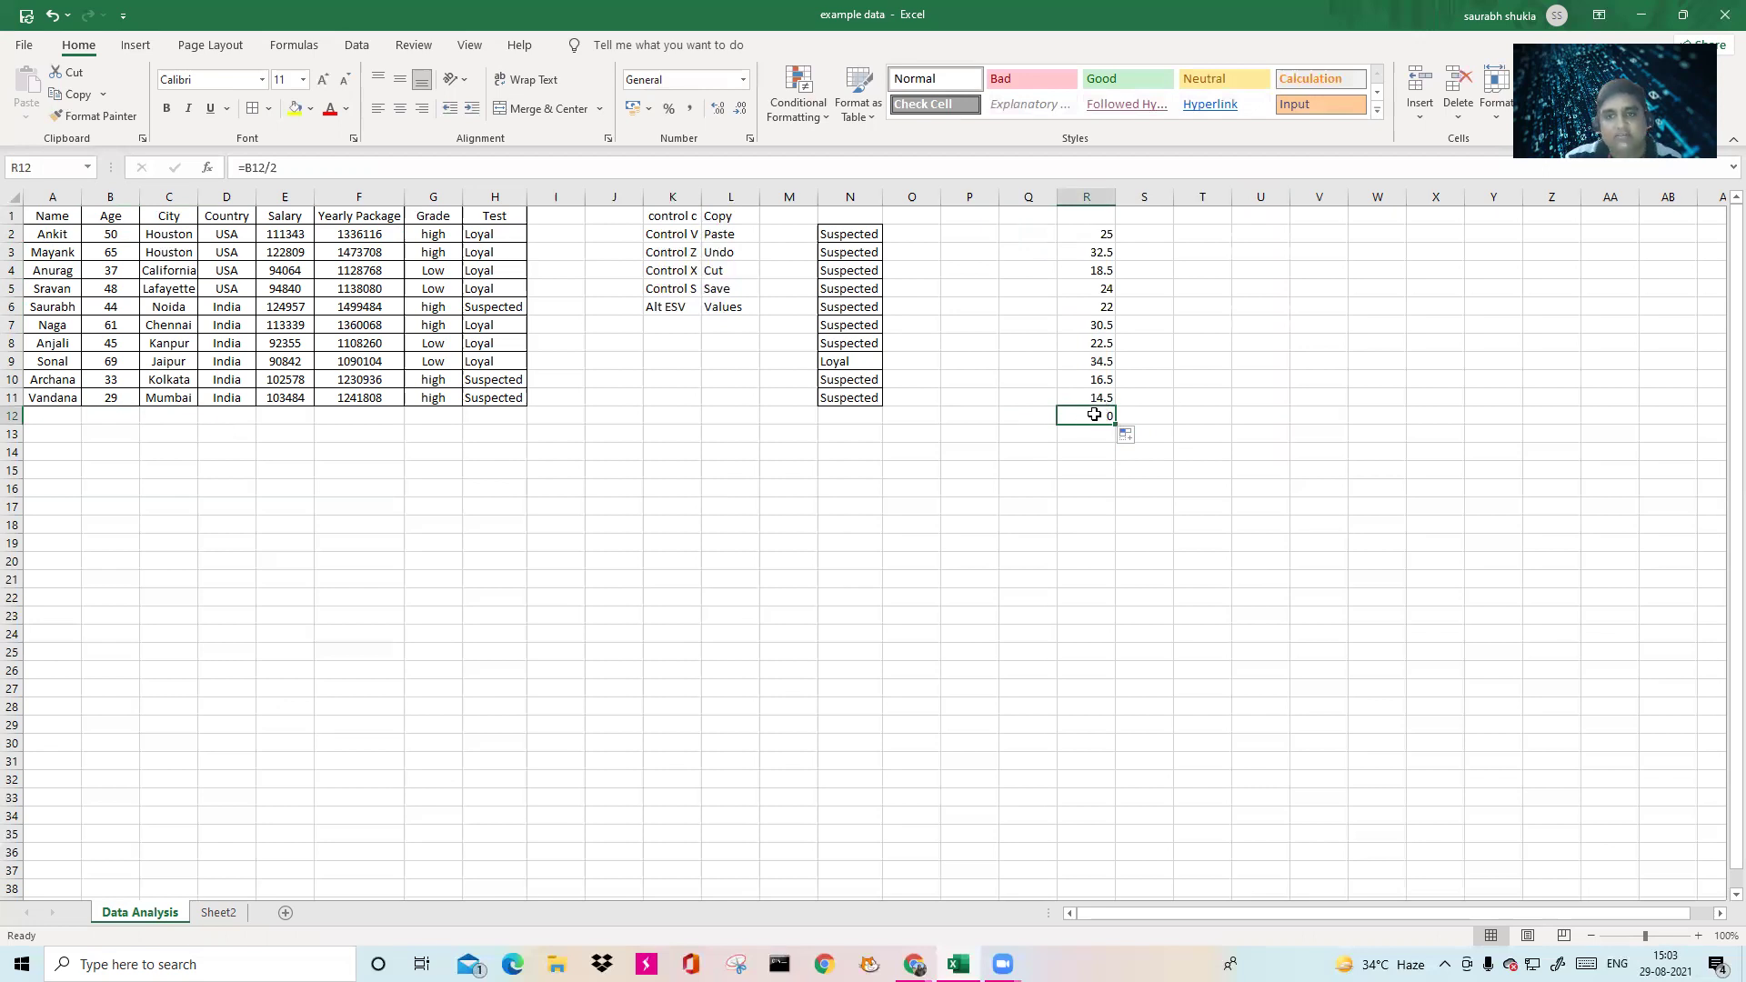
key(XF86AudioLowerVolume)
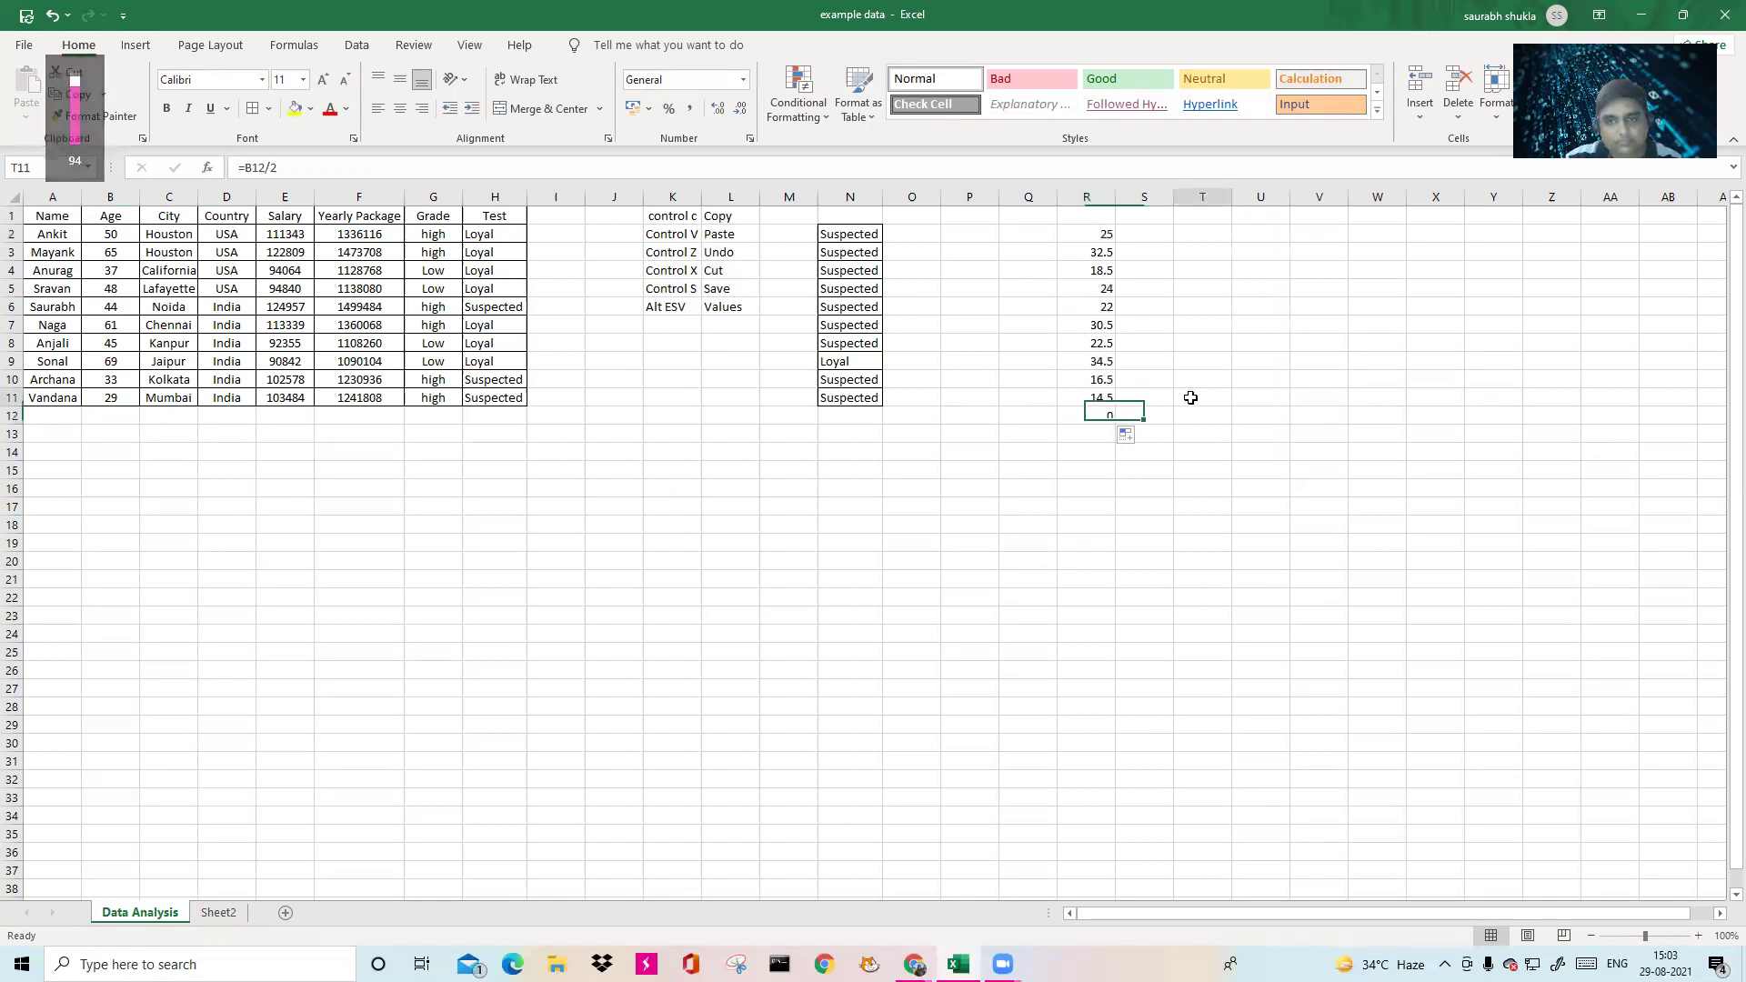
double_click(1102, 419)
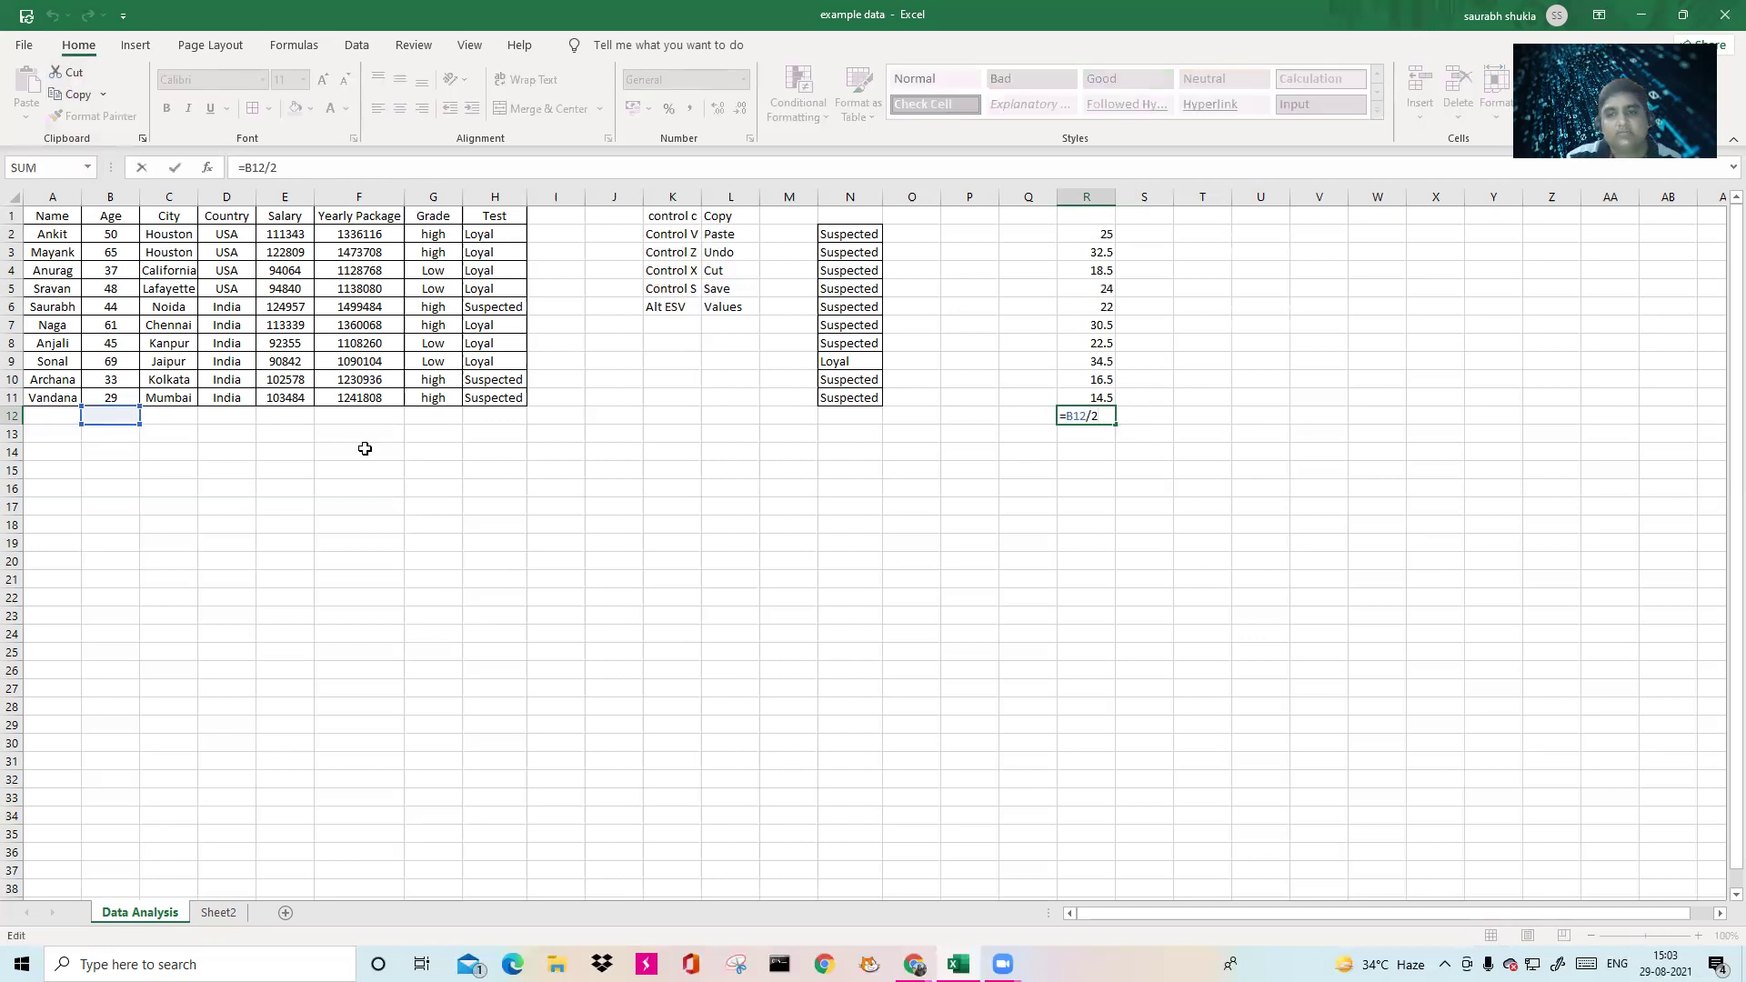
click(1110, 396)
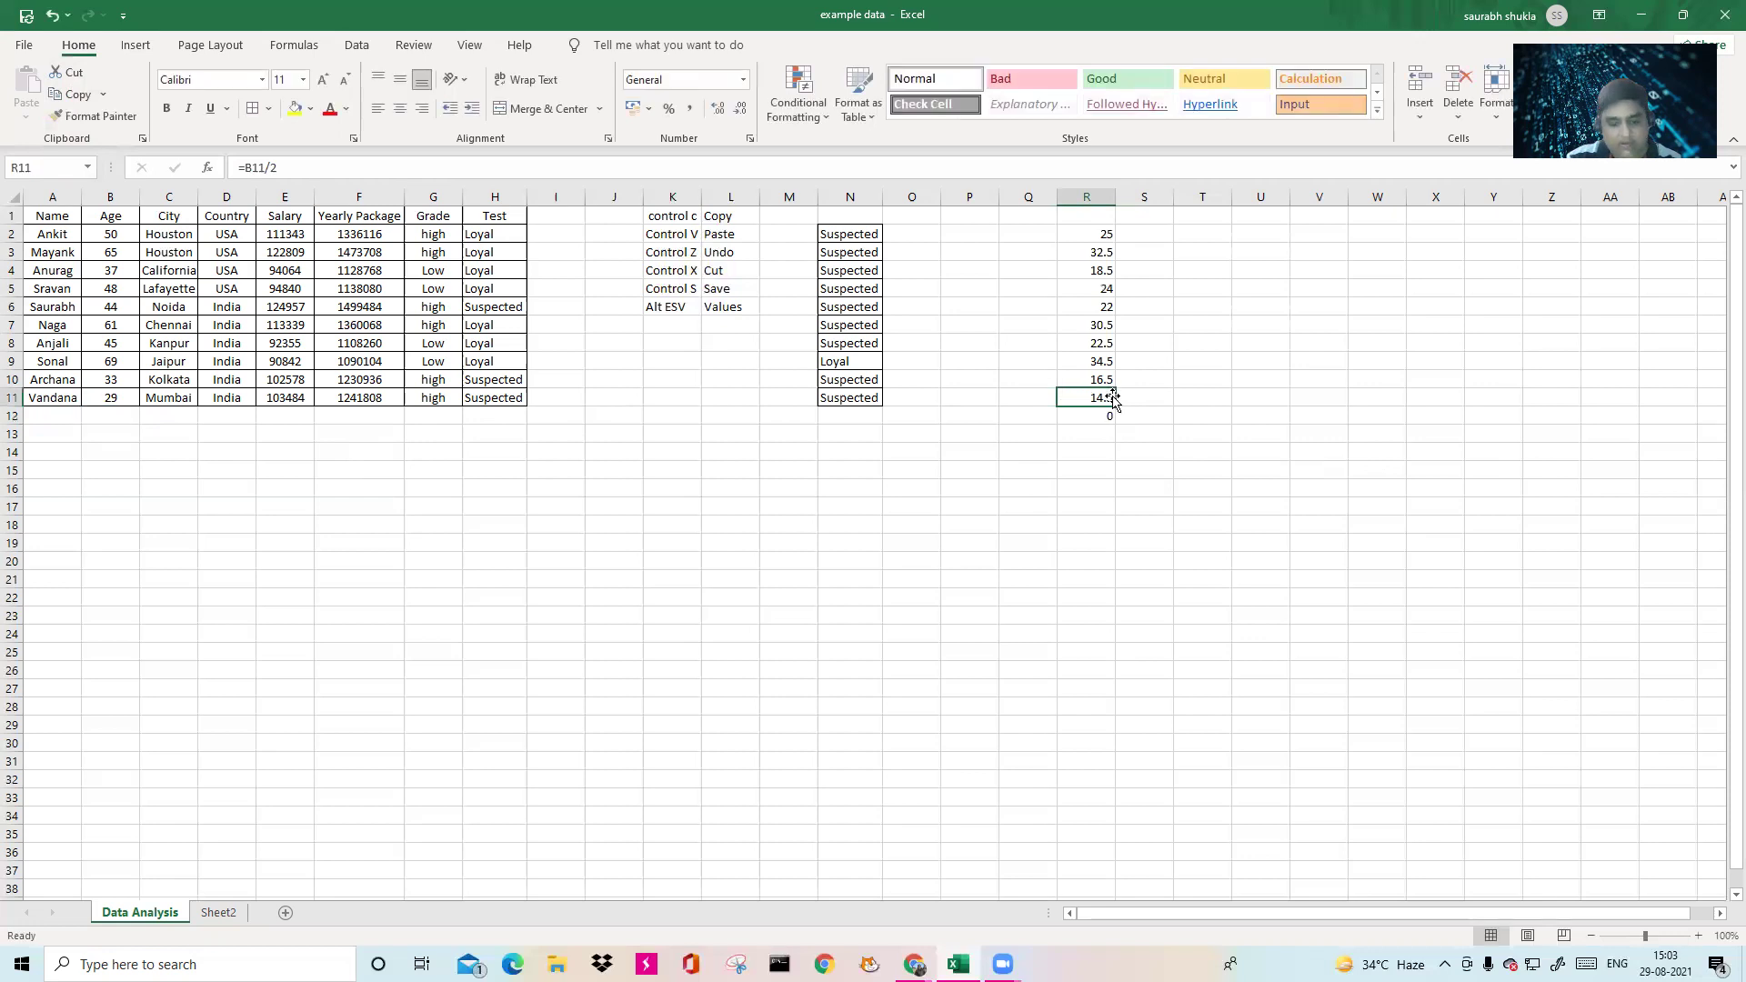
double_click(1114, 397)
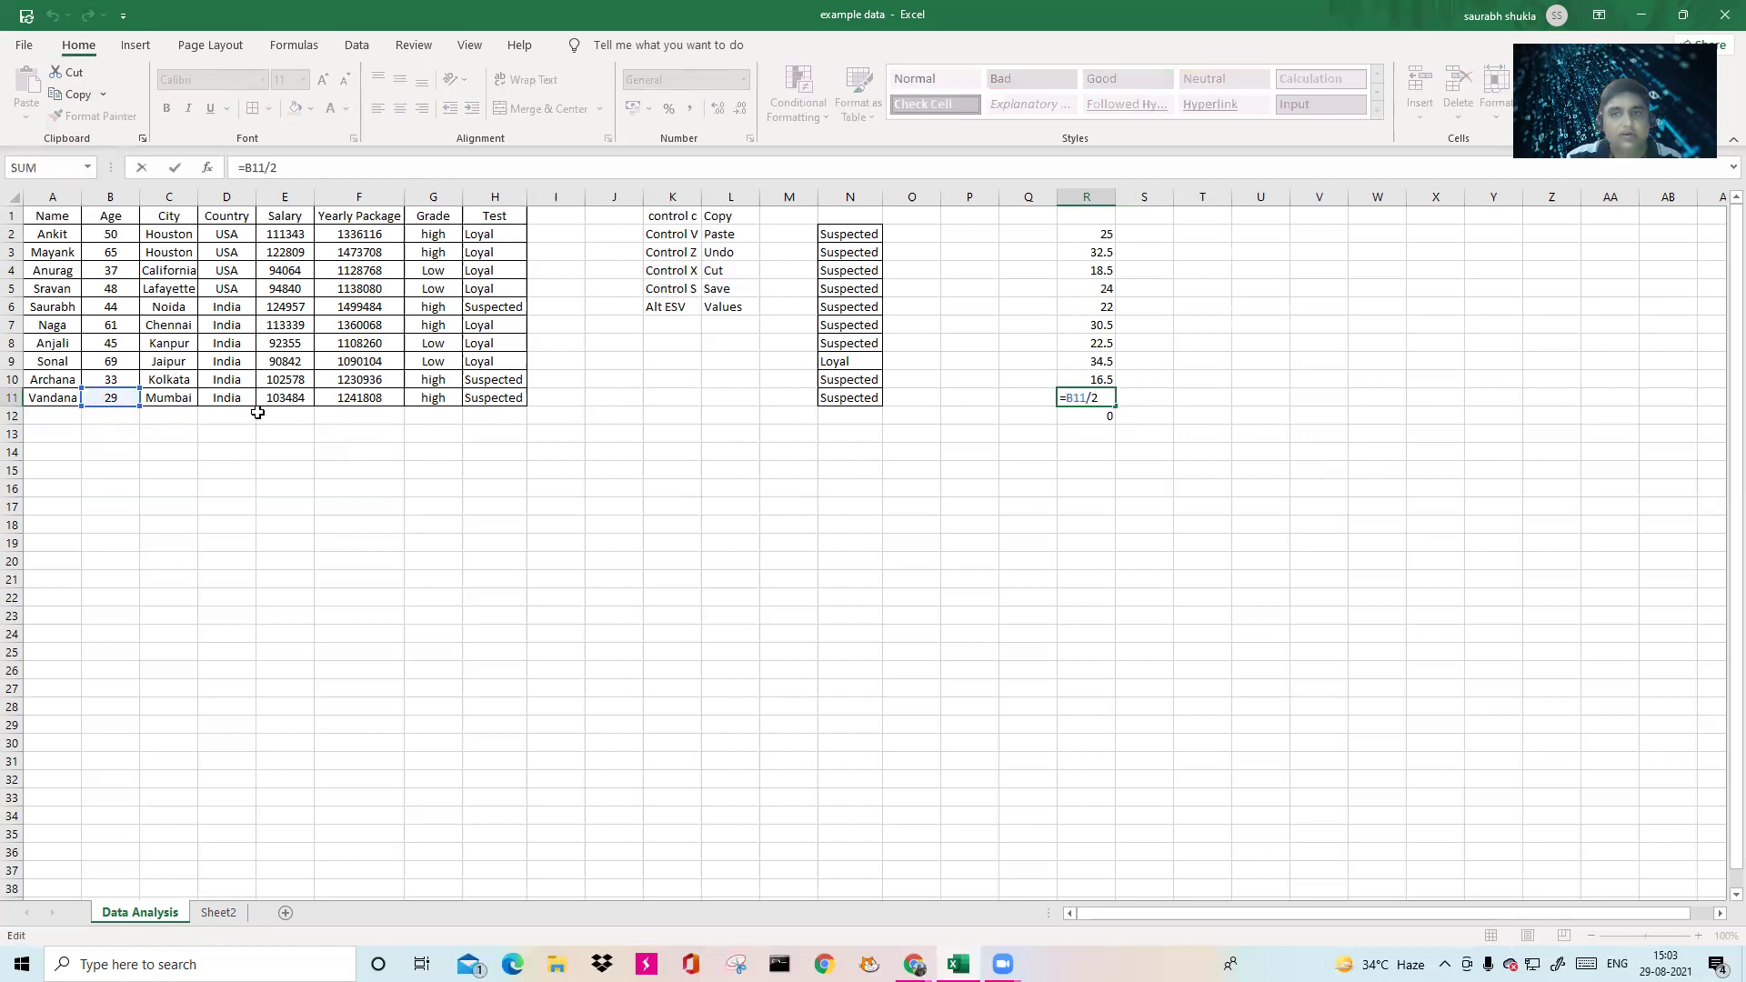
Clear the contents of columns R to T, including the halved ages.
click(1206, 447)
drag(1087, 198, 1164, 214)
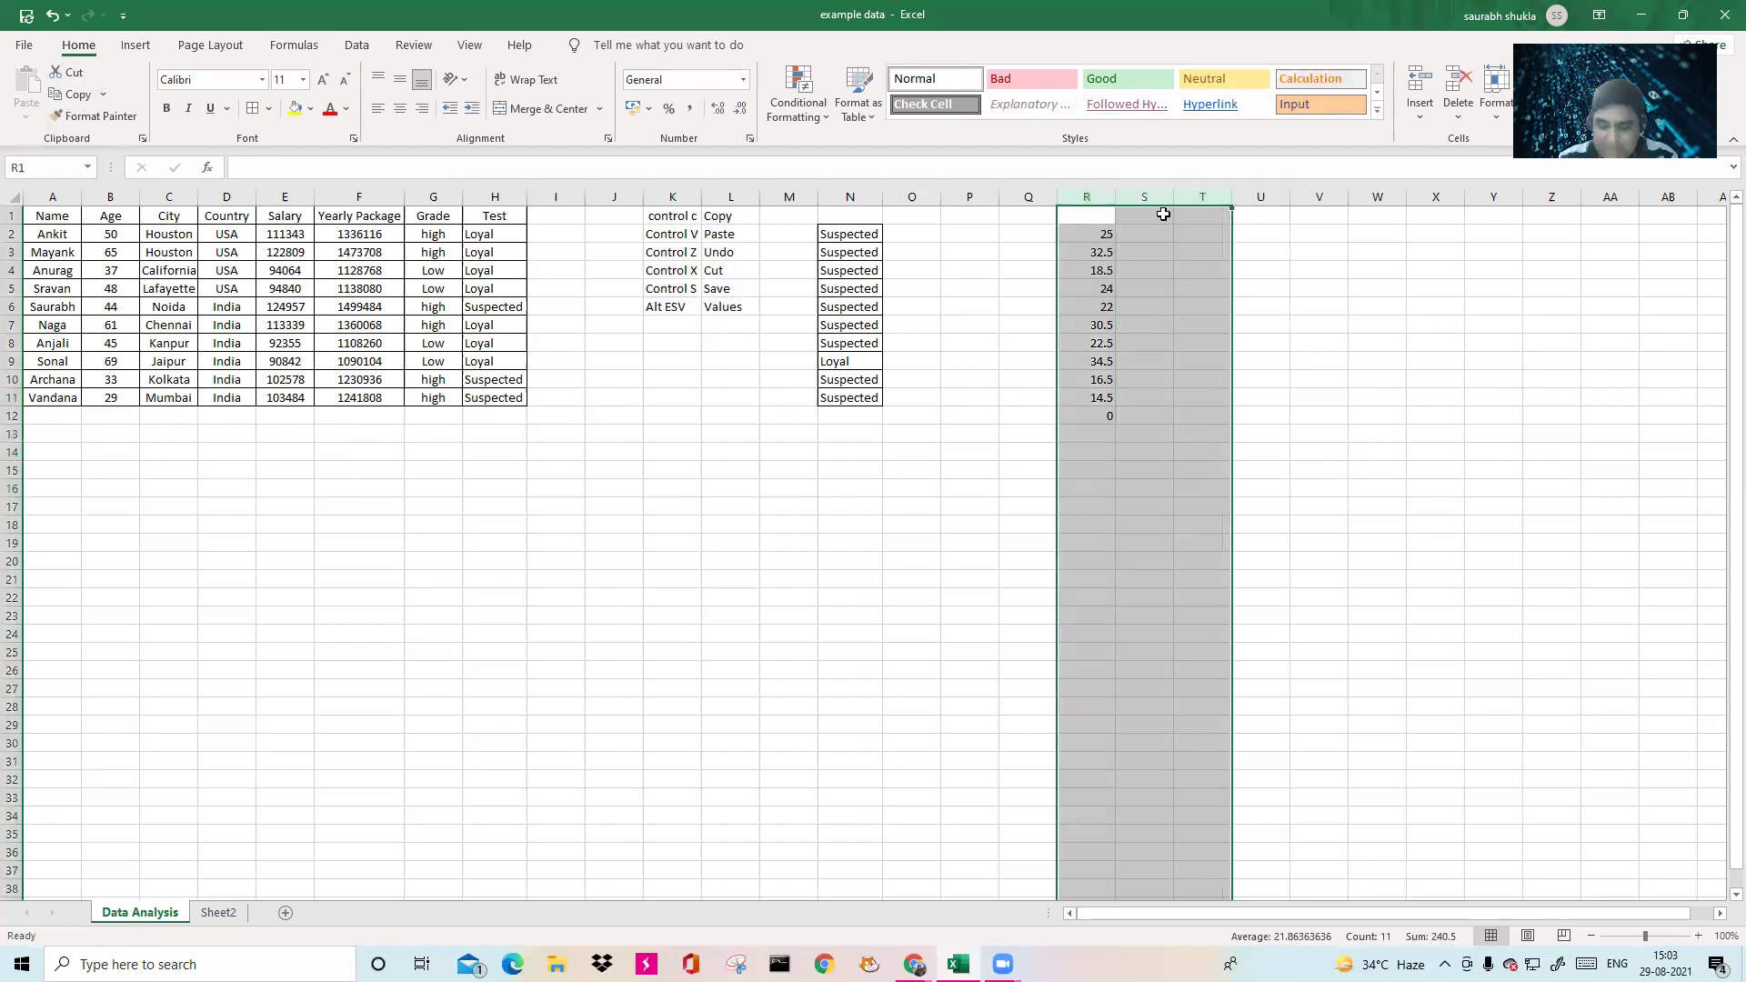
key(Delete)
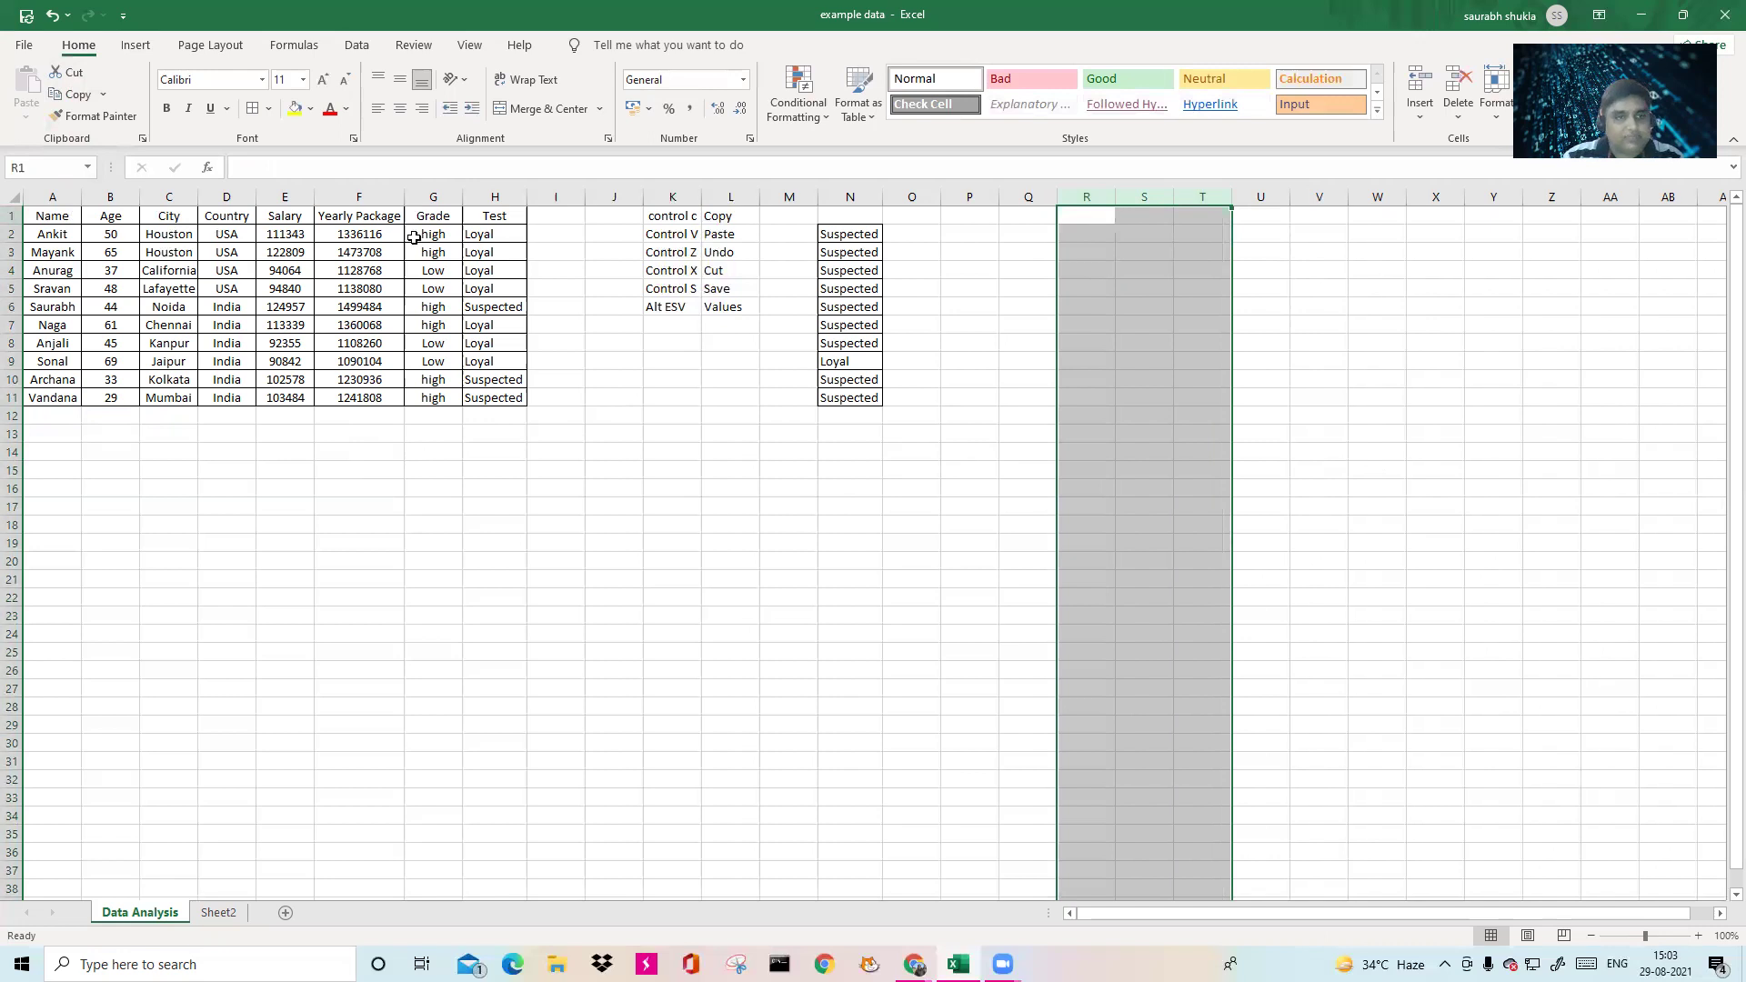
Examine the Yearly Package formula in F2 and the Salary cell it refers to.
click(385, 235)
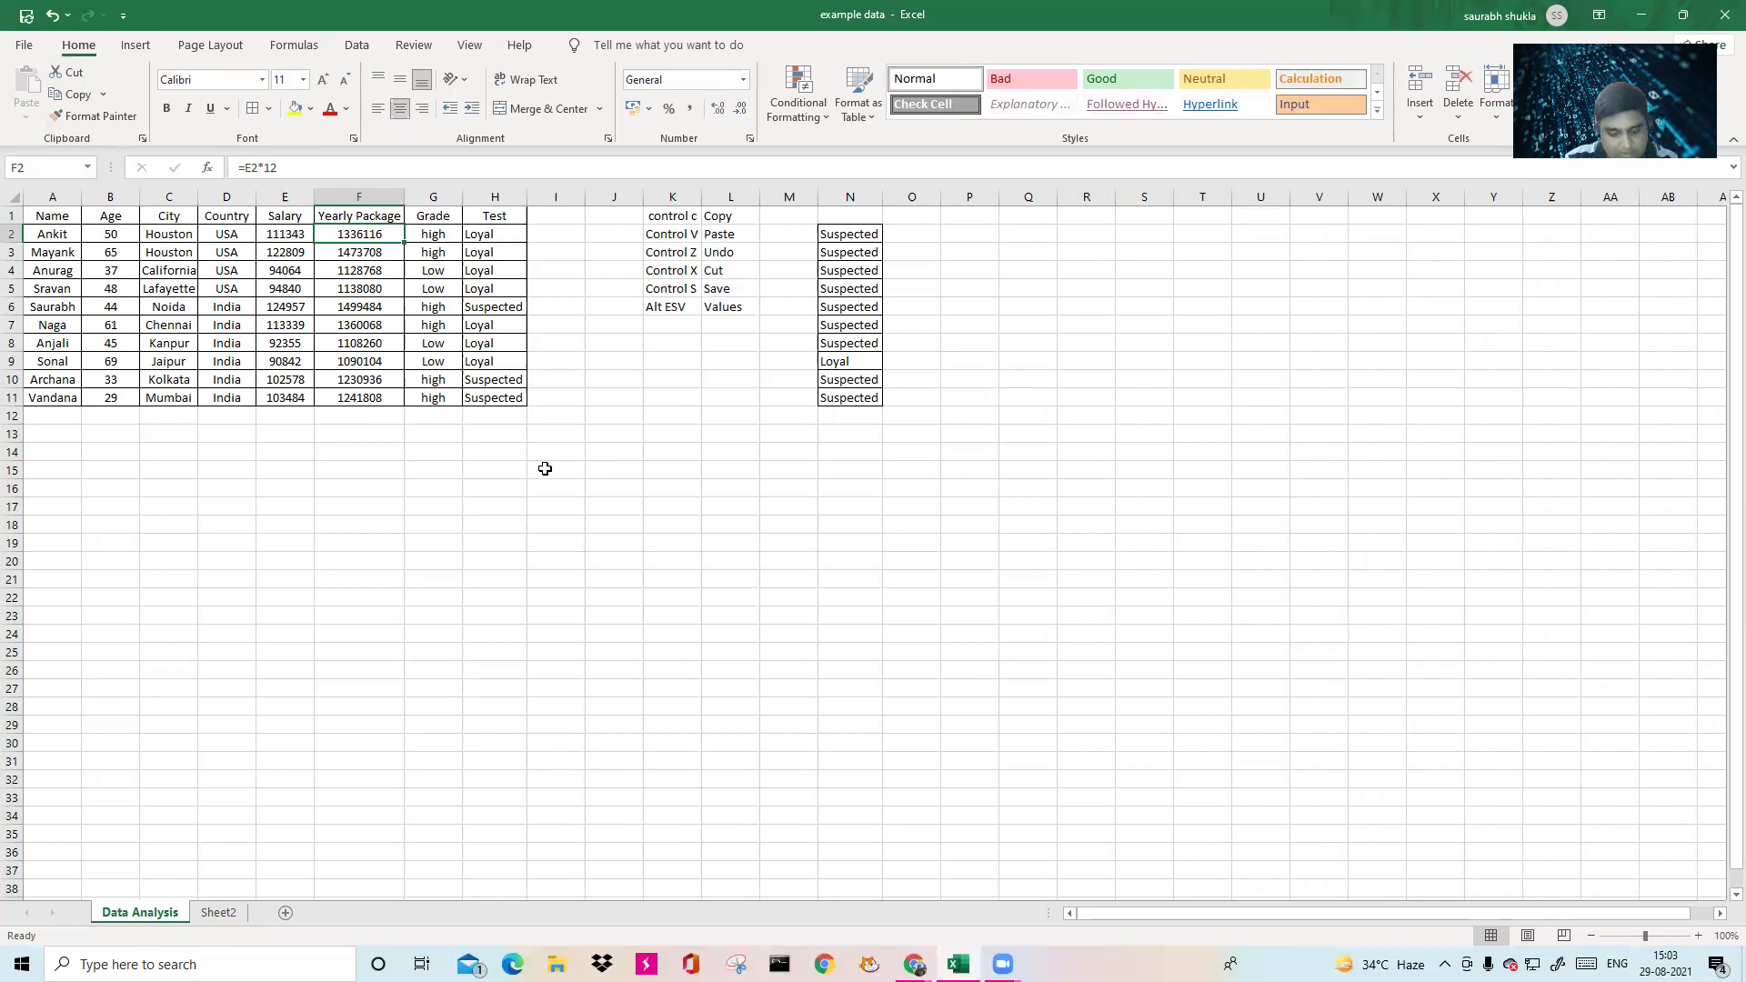
key(F2)
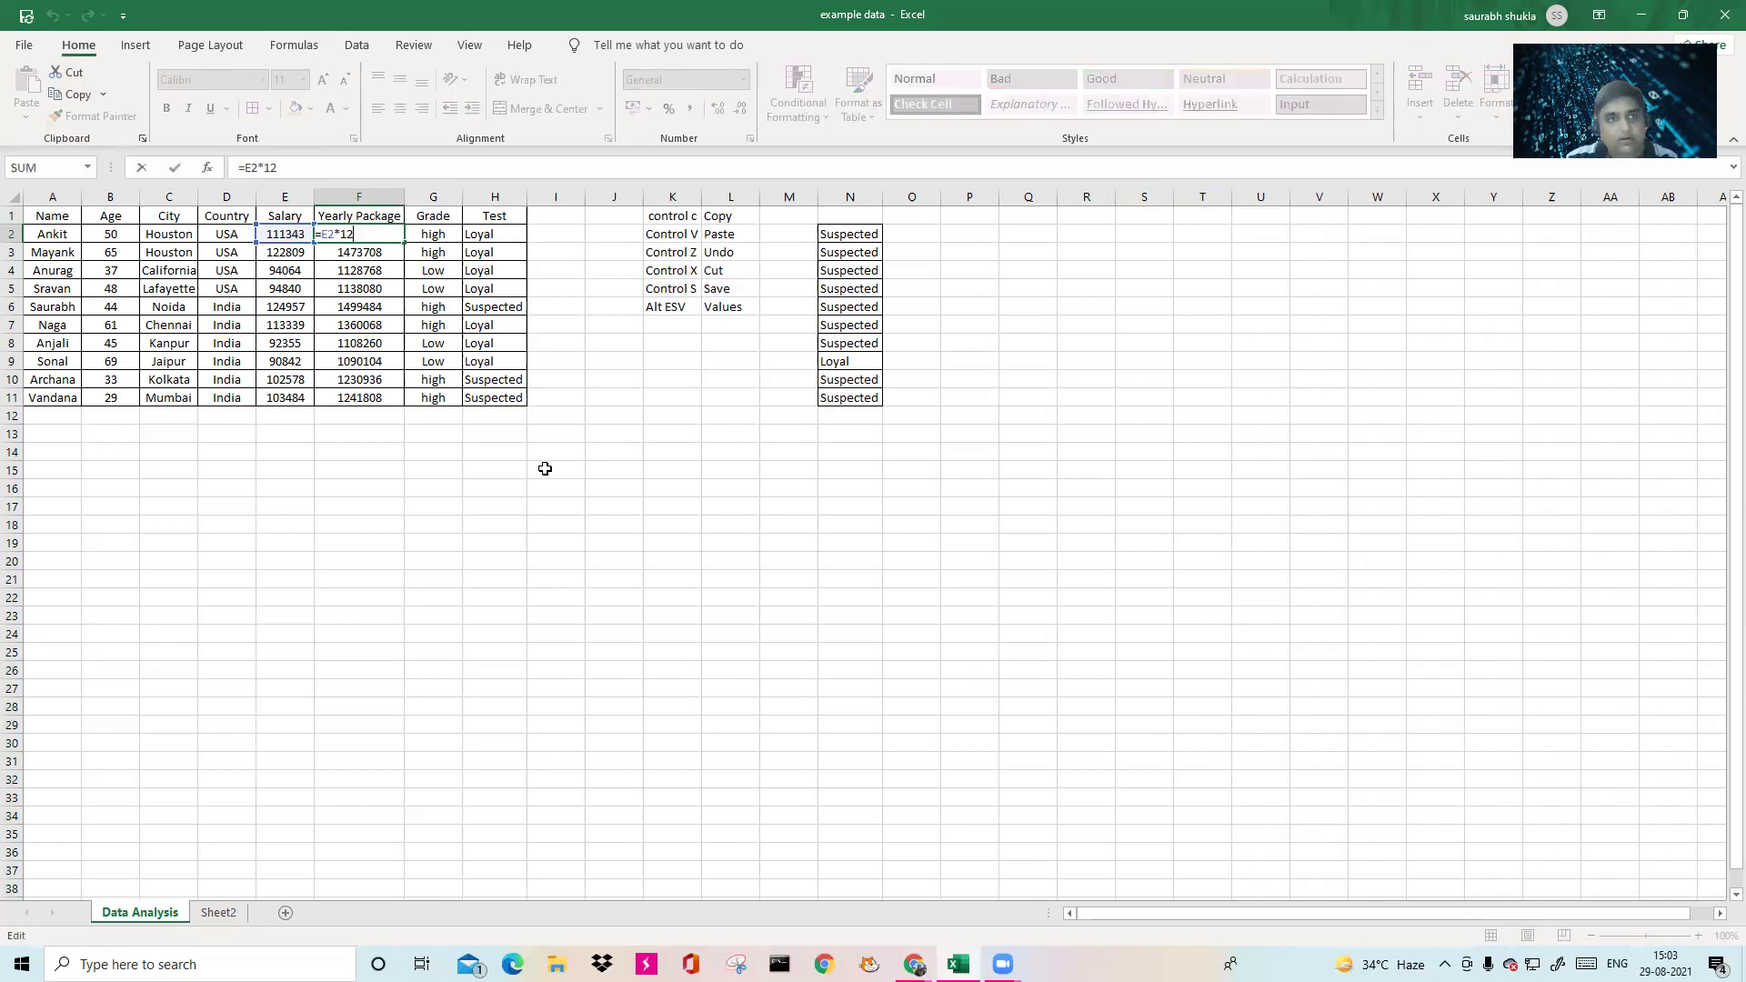
click(416, 483)
click(372, 234)
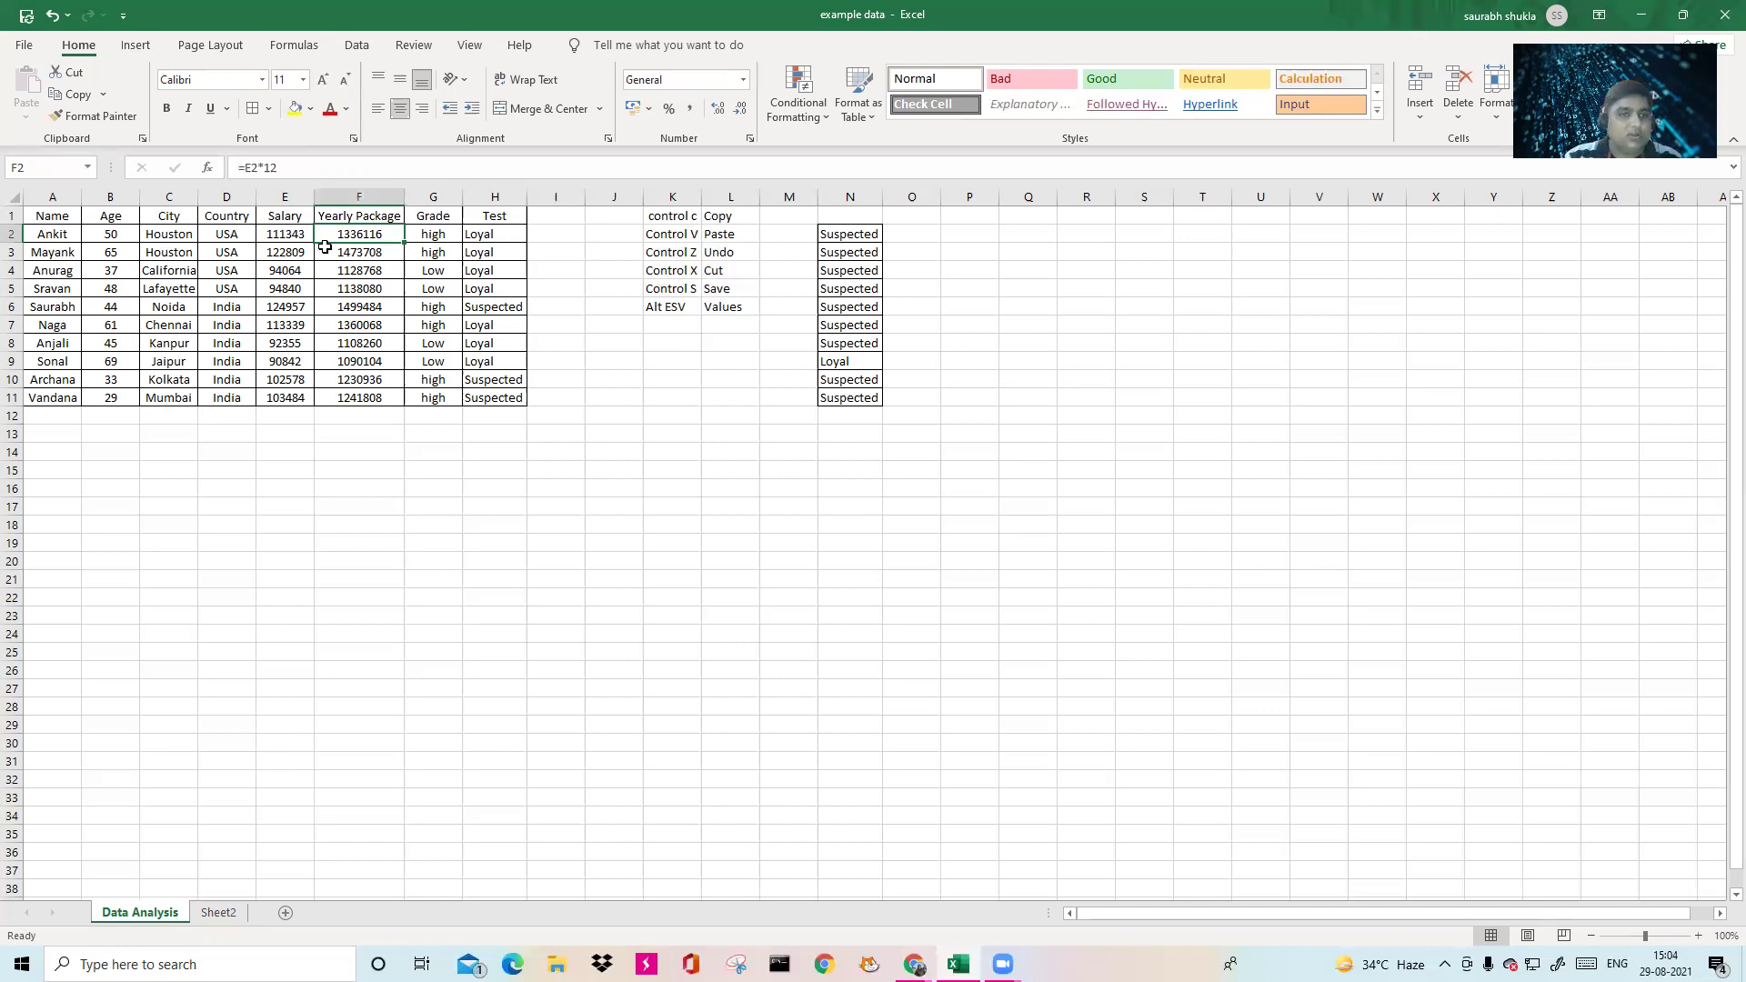
Highlight columns A to F, and trace row 7 from its name to its Yearly Package and Salary cells.
drag(52, 196, 359, 197)
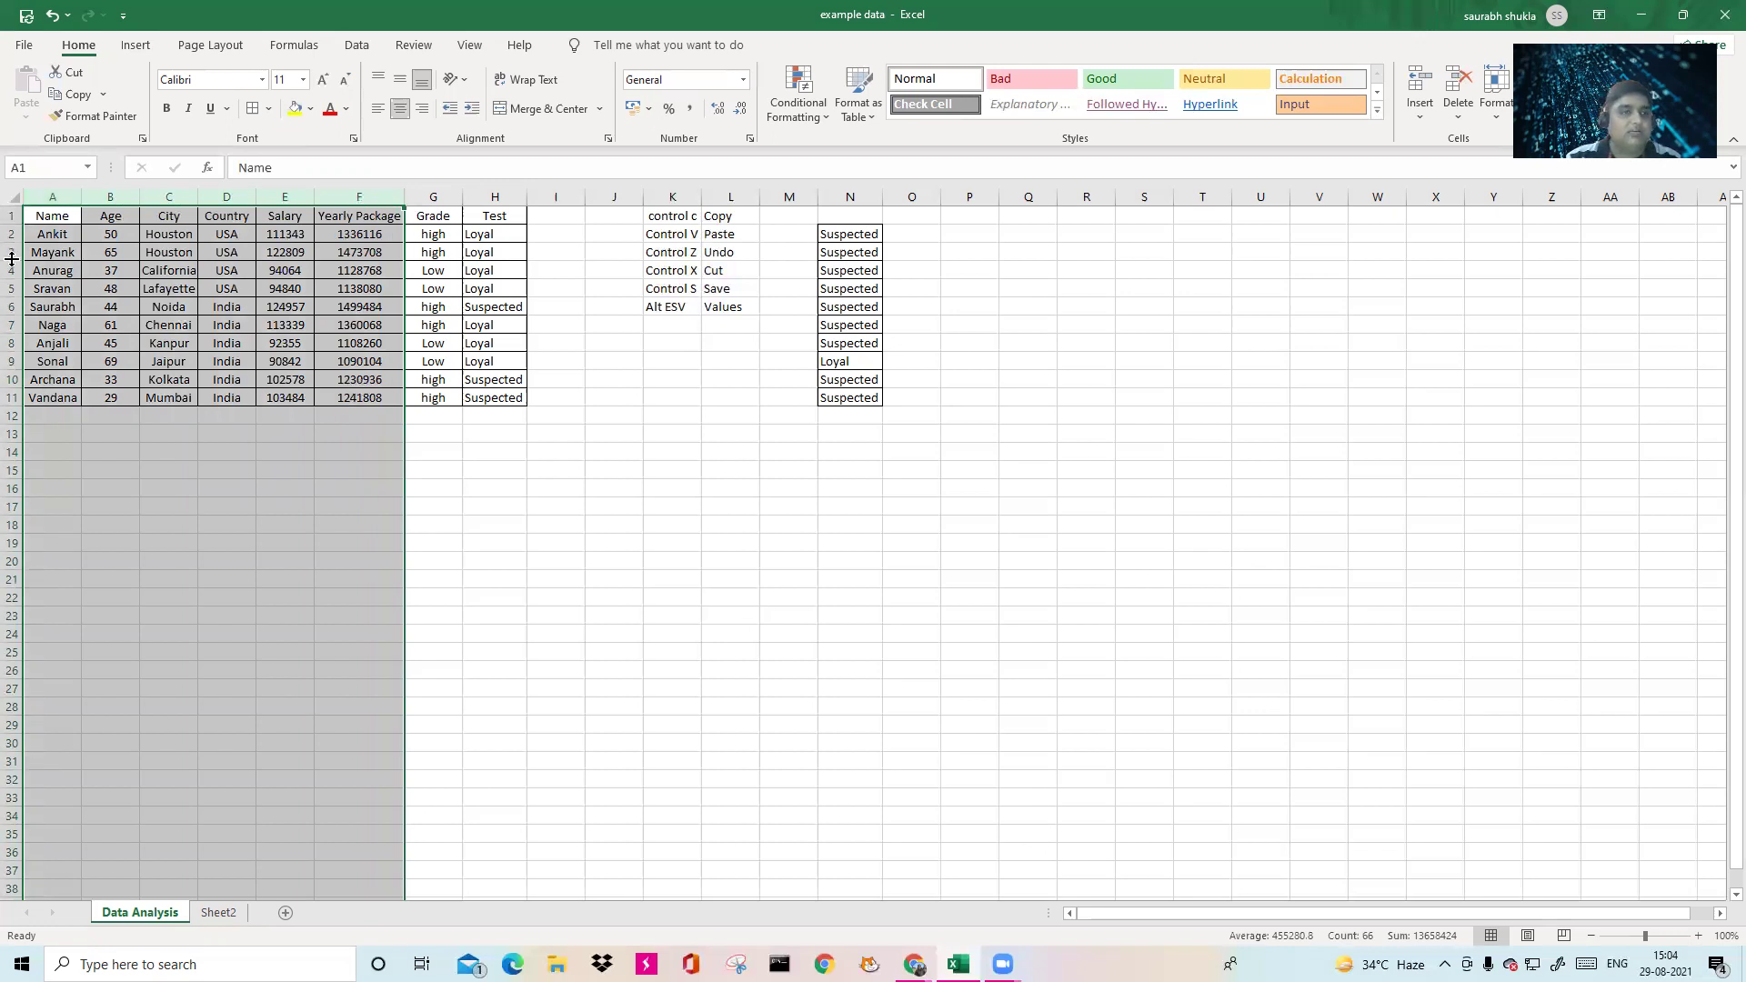
click(52, 252)
click(55, 325)
click(357, 325)
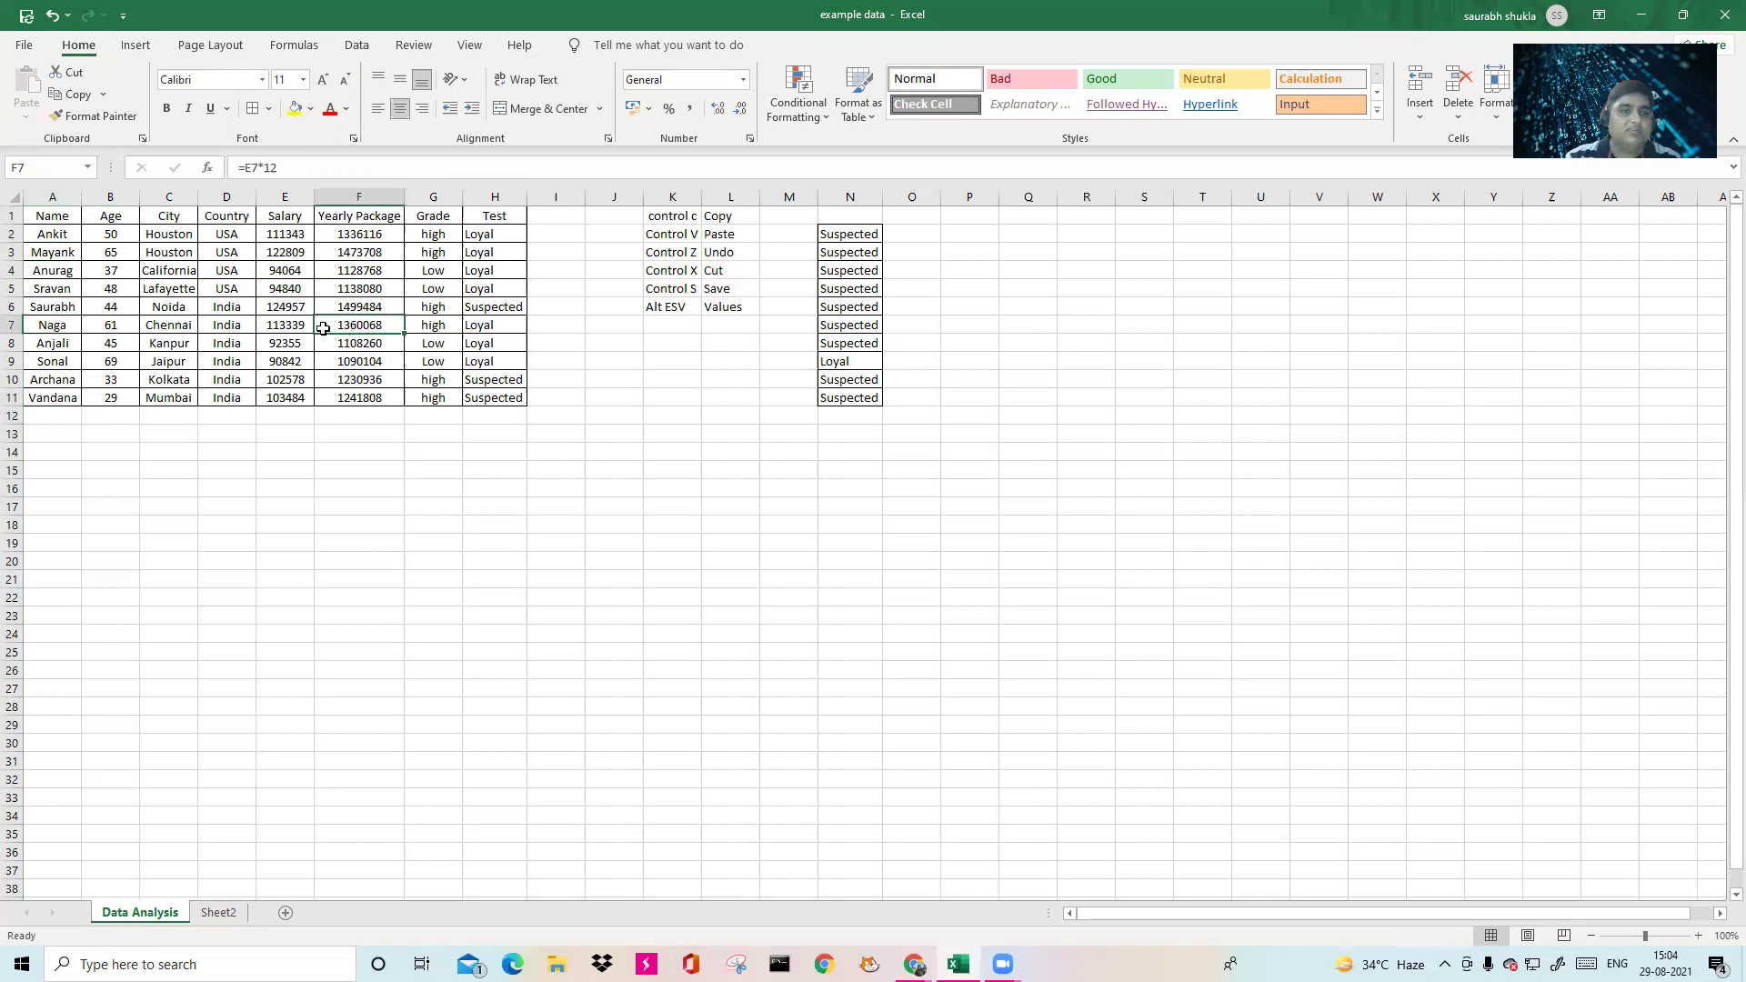
click(277, 328)
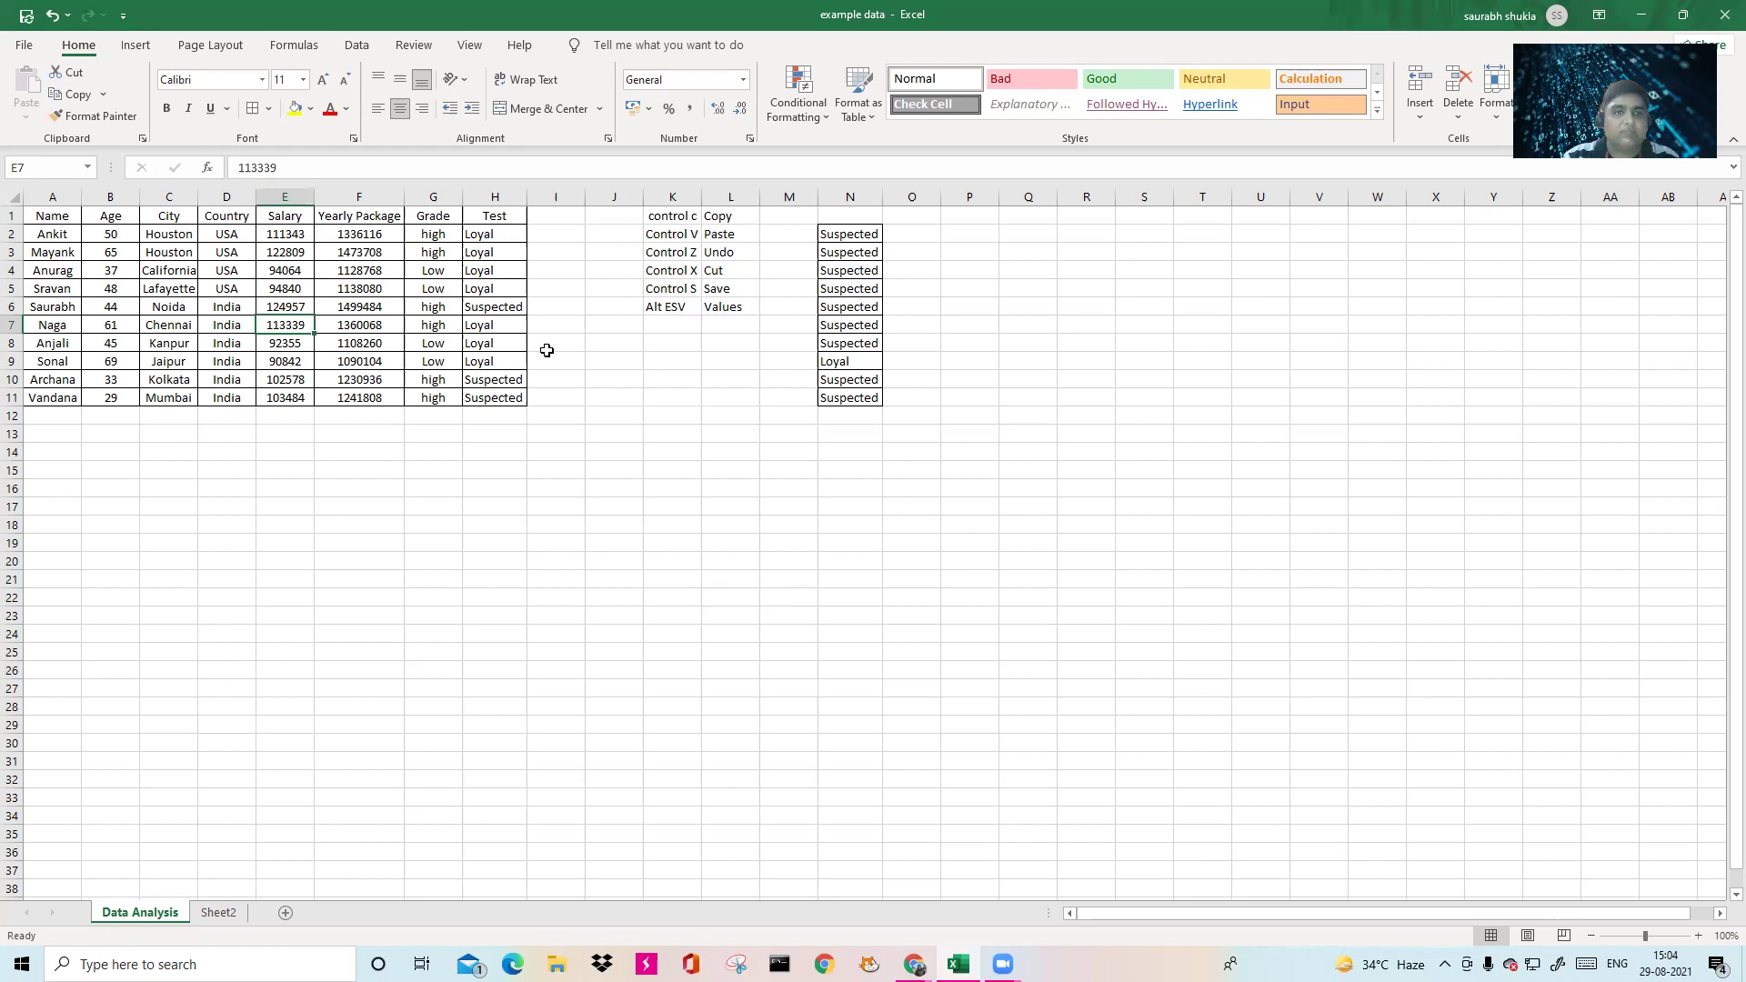
Check the Grade formula in G2 and enter the label IF ELSE in cell J16.
click(436, 235)
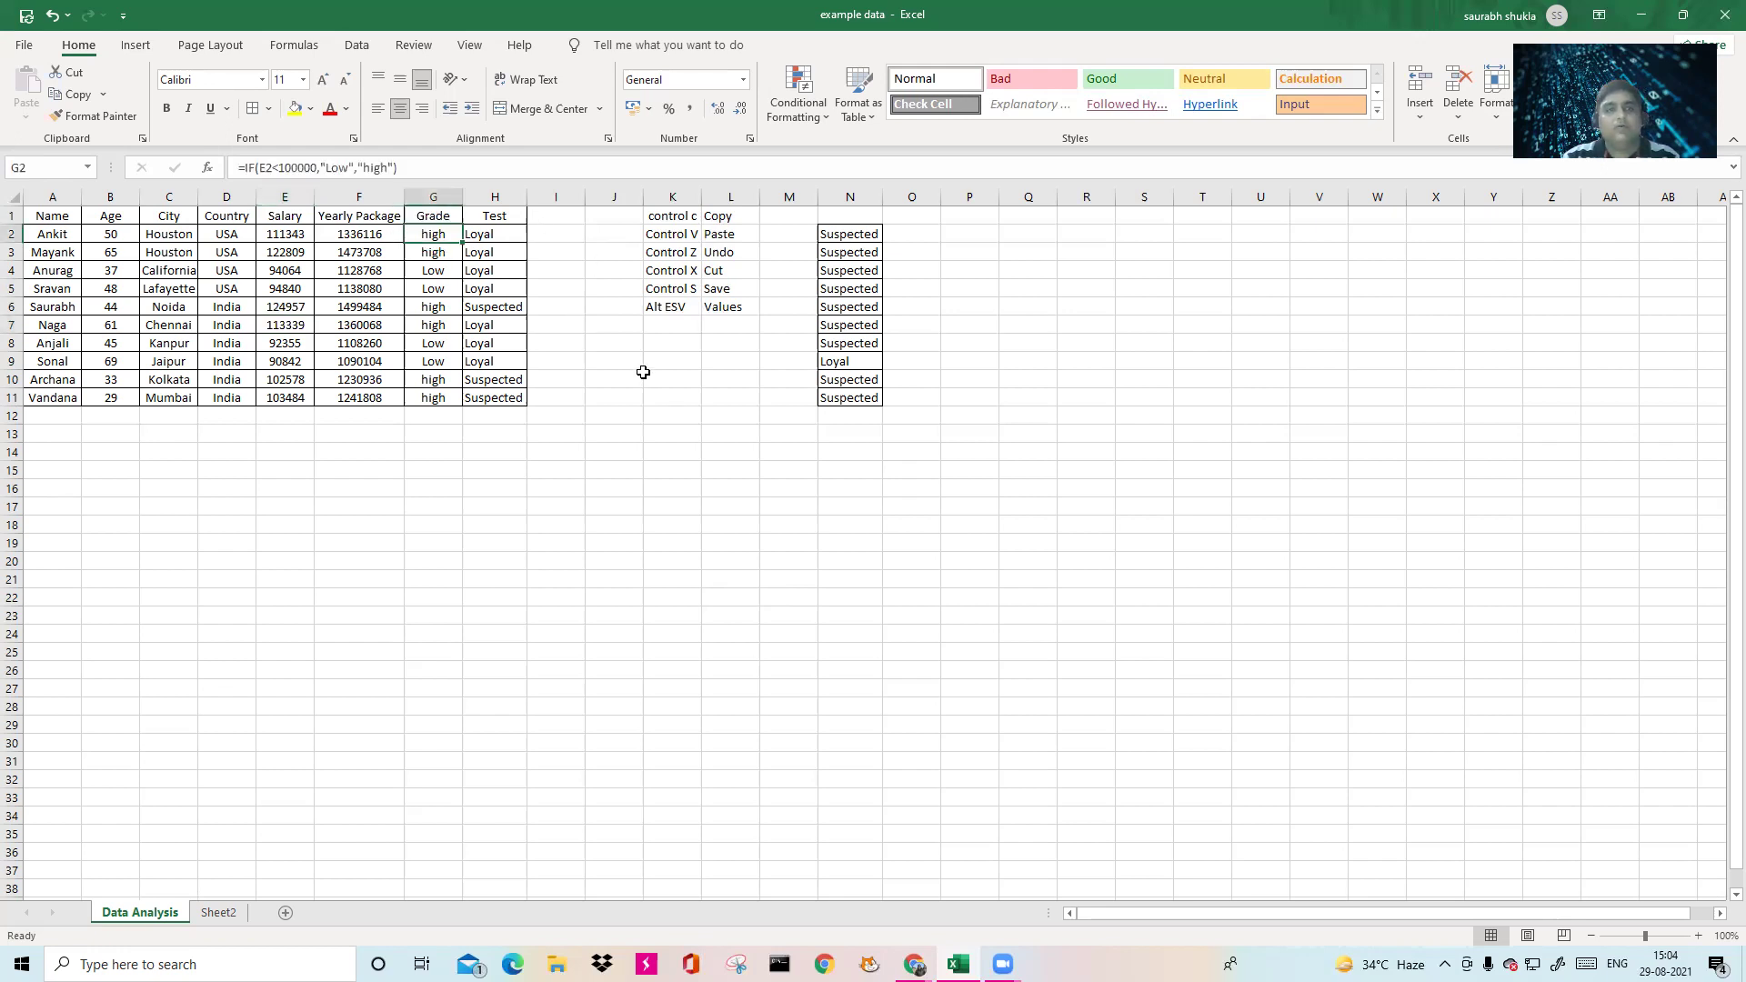
click(631, 482)
text(IF ELSE)
key(Return)
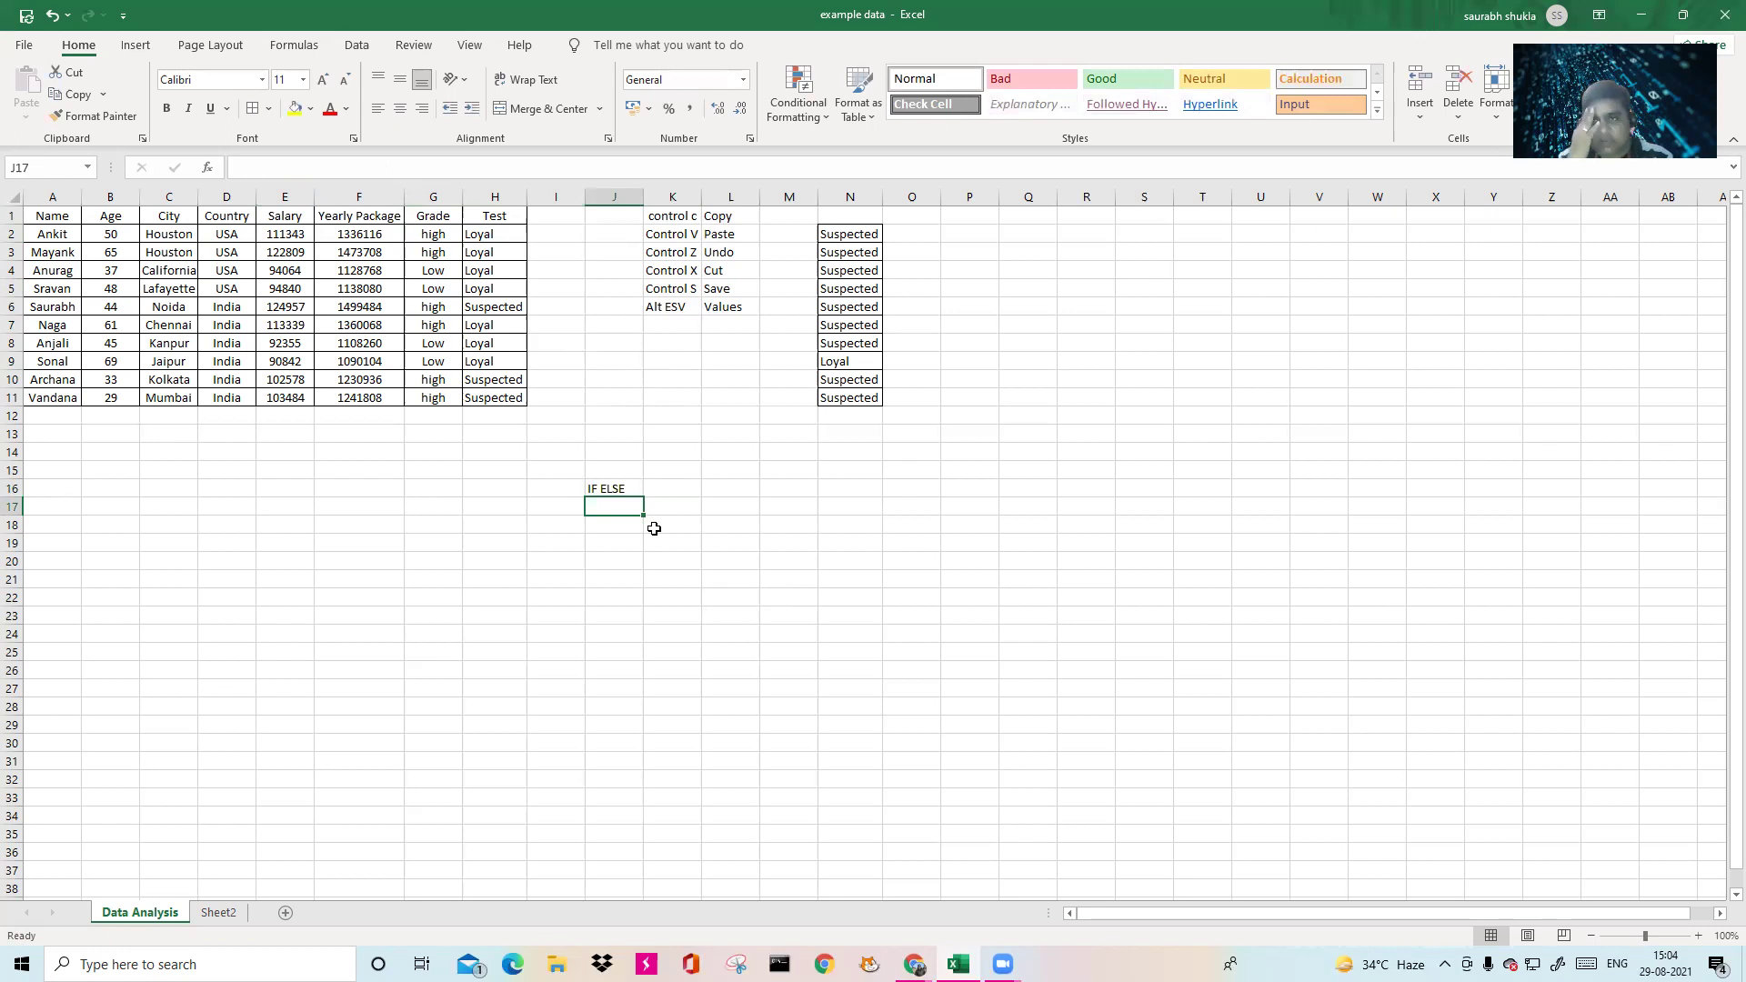
key(Up)
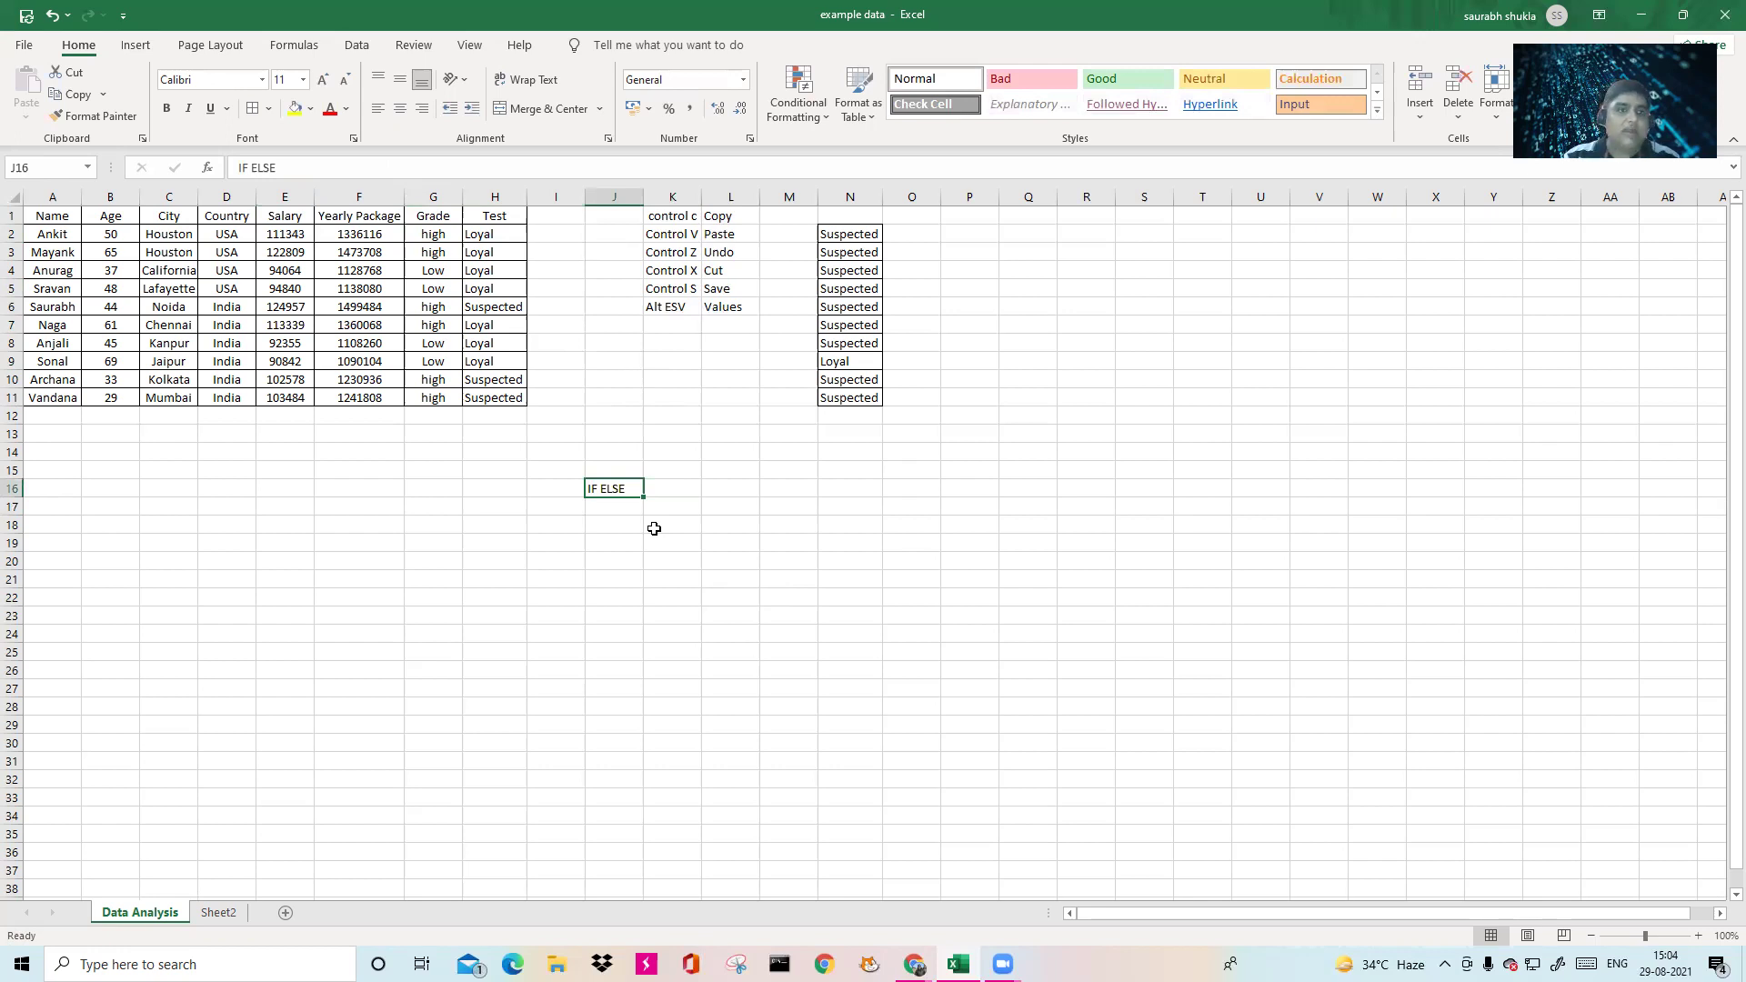
Highlight the data in A1:F11 and the Grade and Test results in G2:H11, and inspect the IF formula in G2.
drag(63, 215, 363, 400)
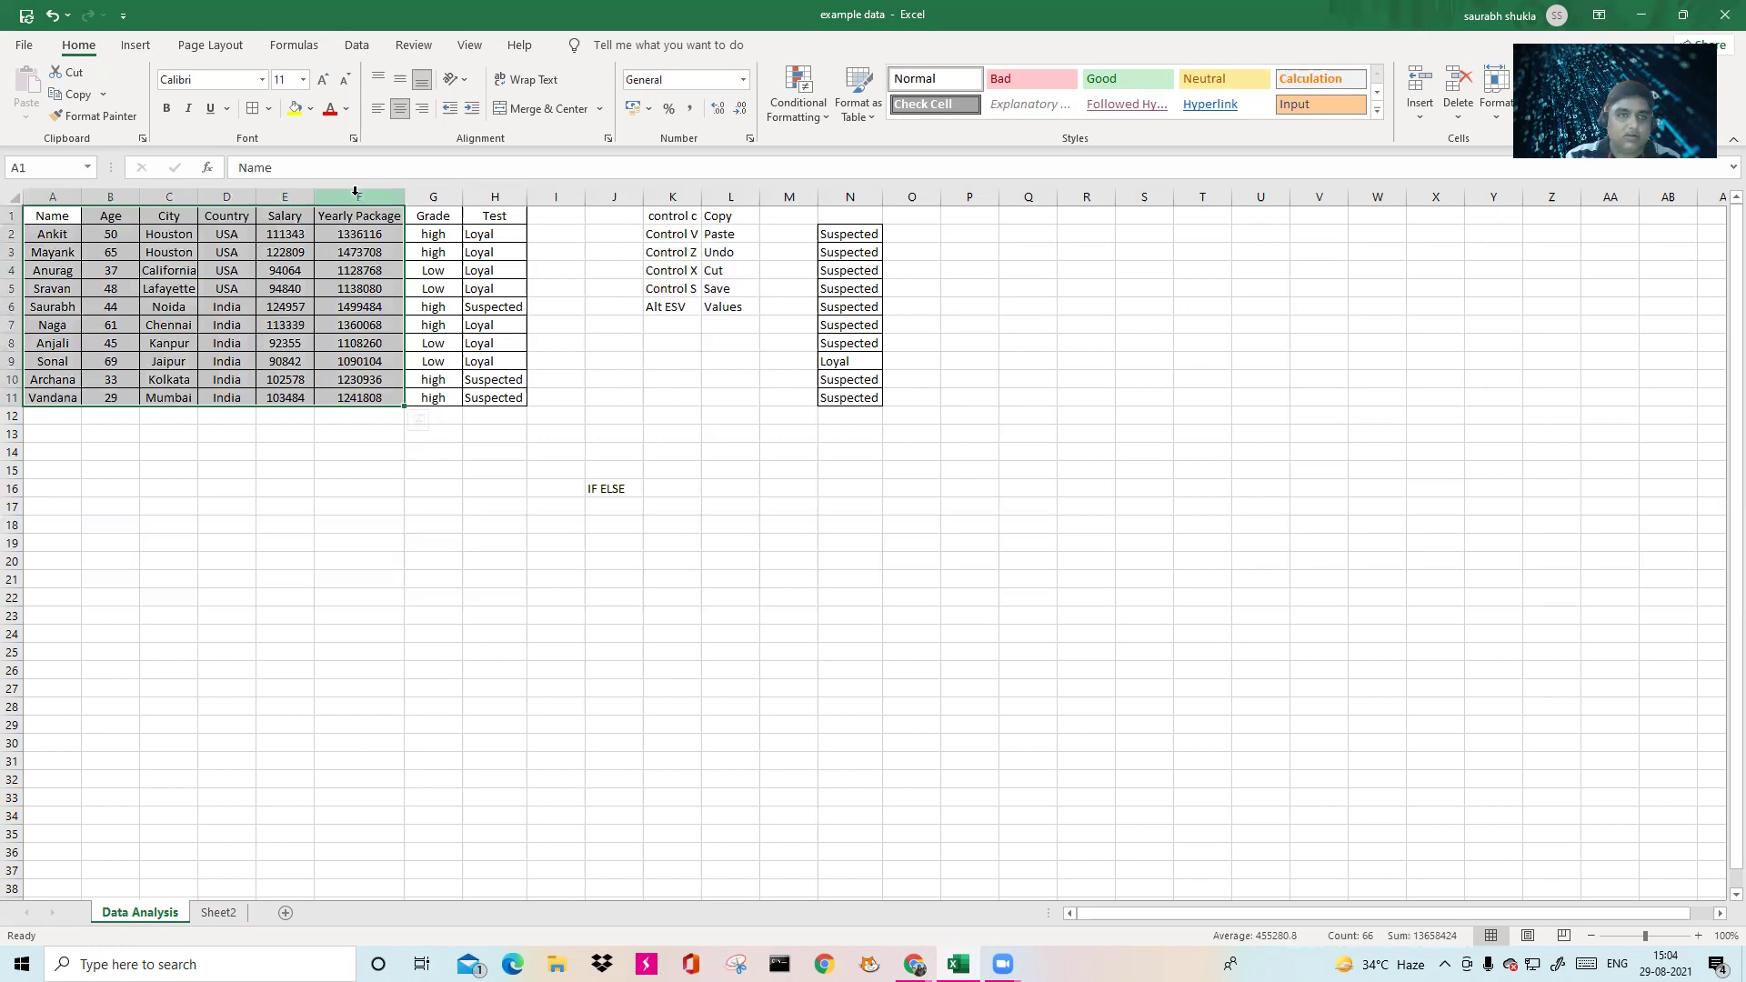
drag(437, 234, 490, 398)
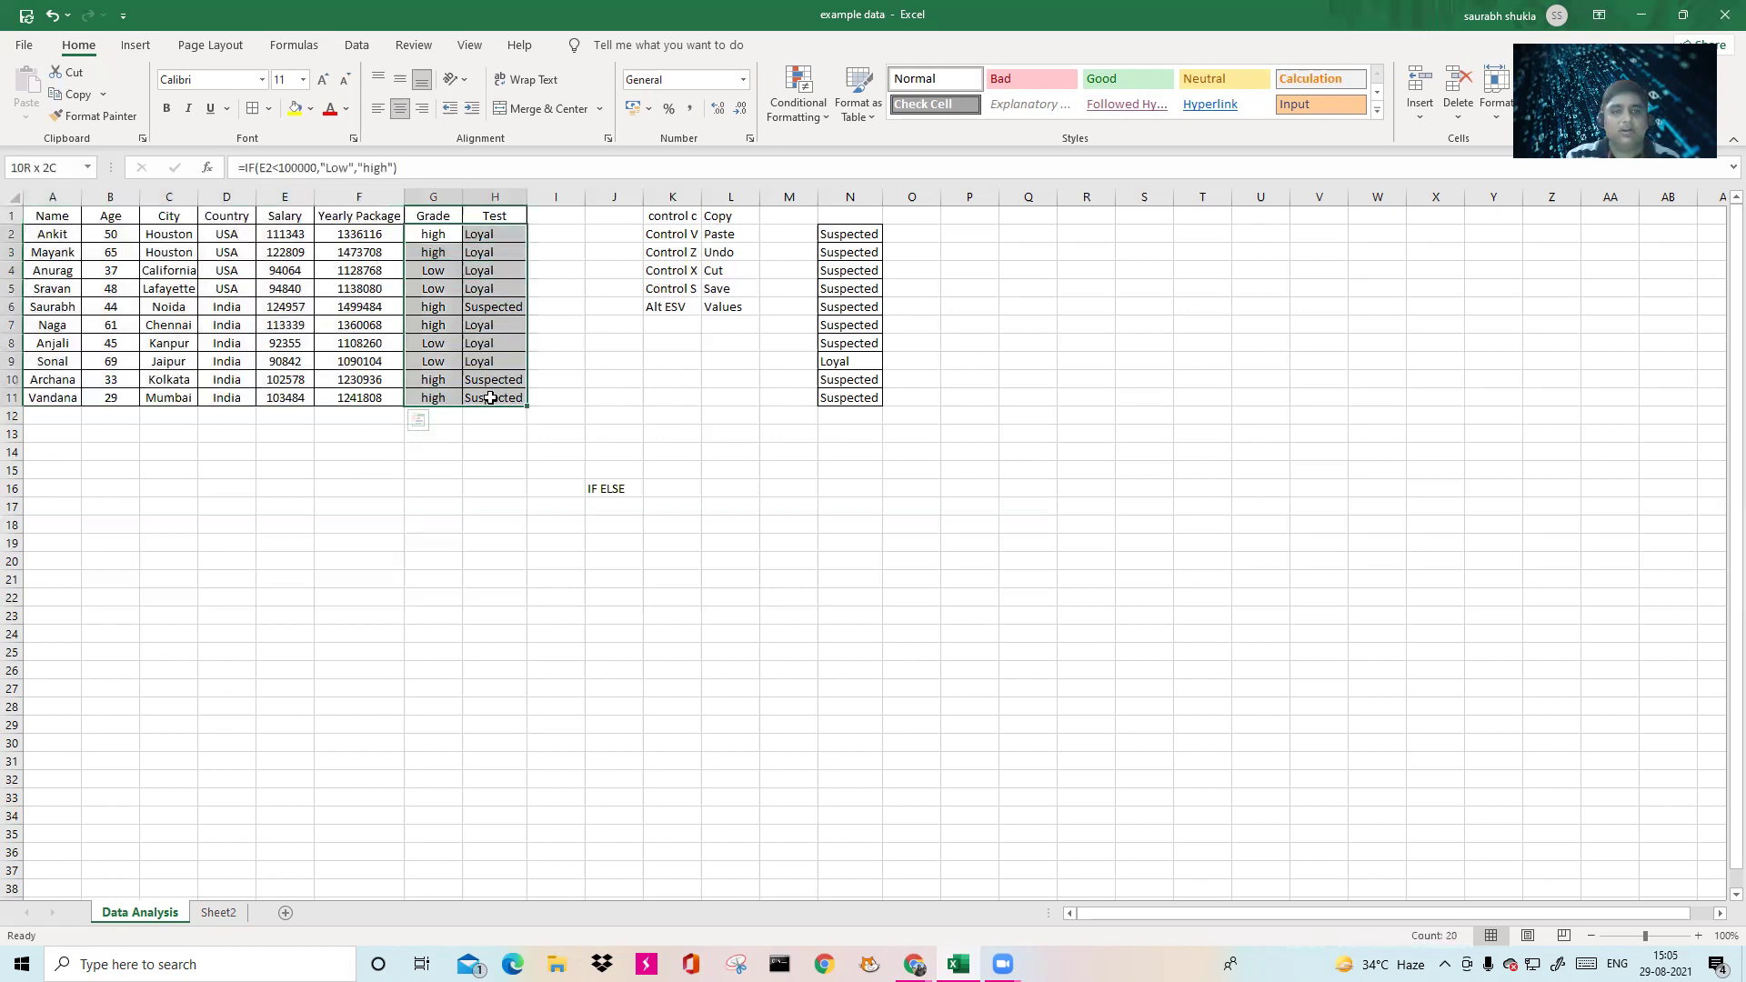
click(430, 235)
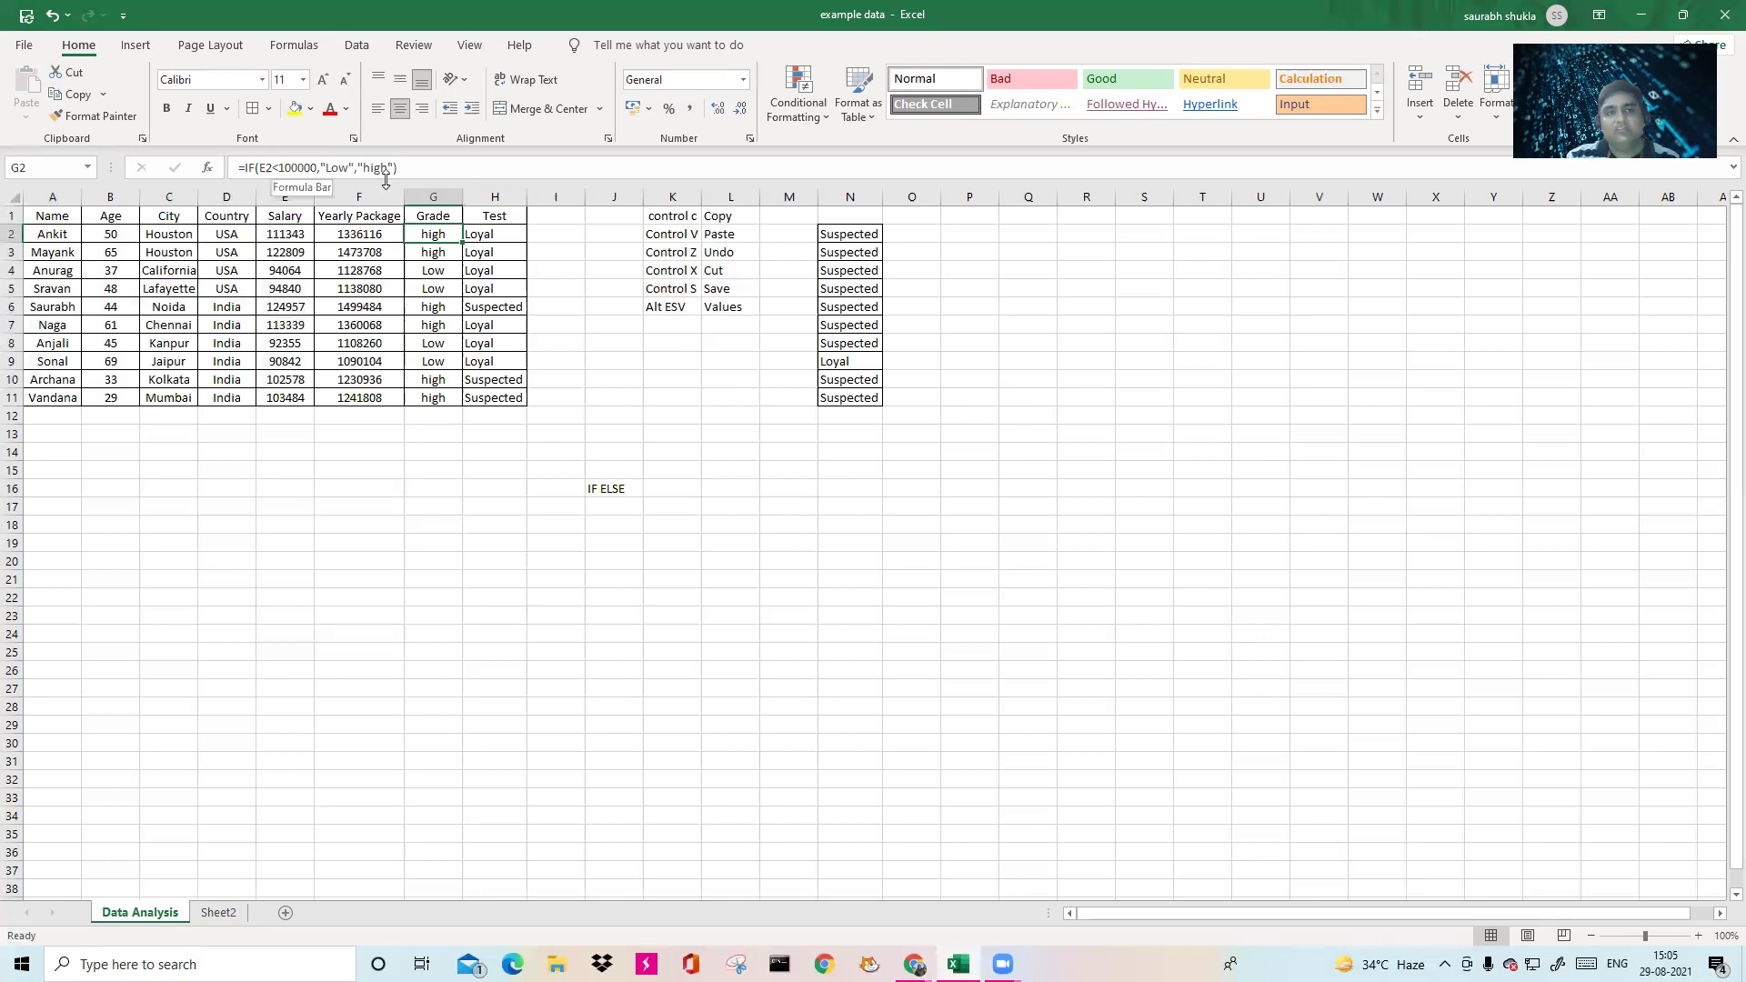
Step through the Grade formulas from G3 to G11 and highlight the whole Grade column range.
click(436, 251)
key(Down)
key(Down)
key(Down)
key(Down)
key(Down)
key(Down)
key(Down)
key(Down)
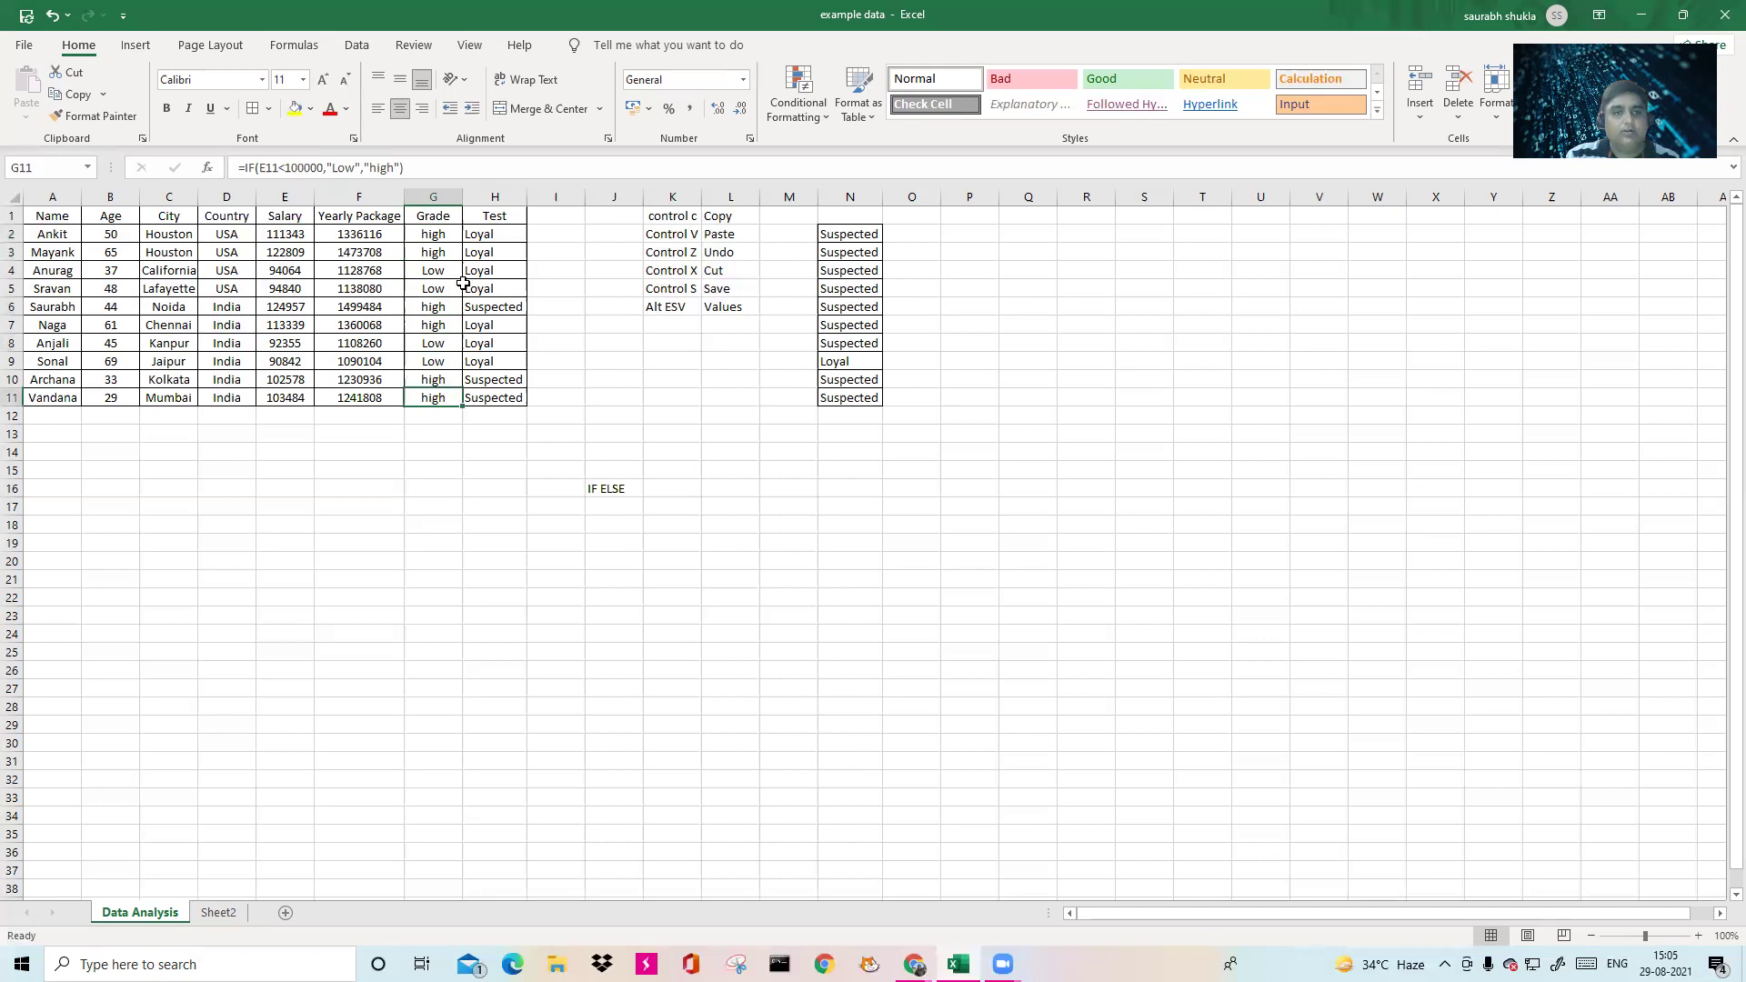
drag(434, 235, 428, 401)
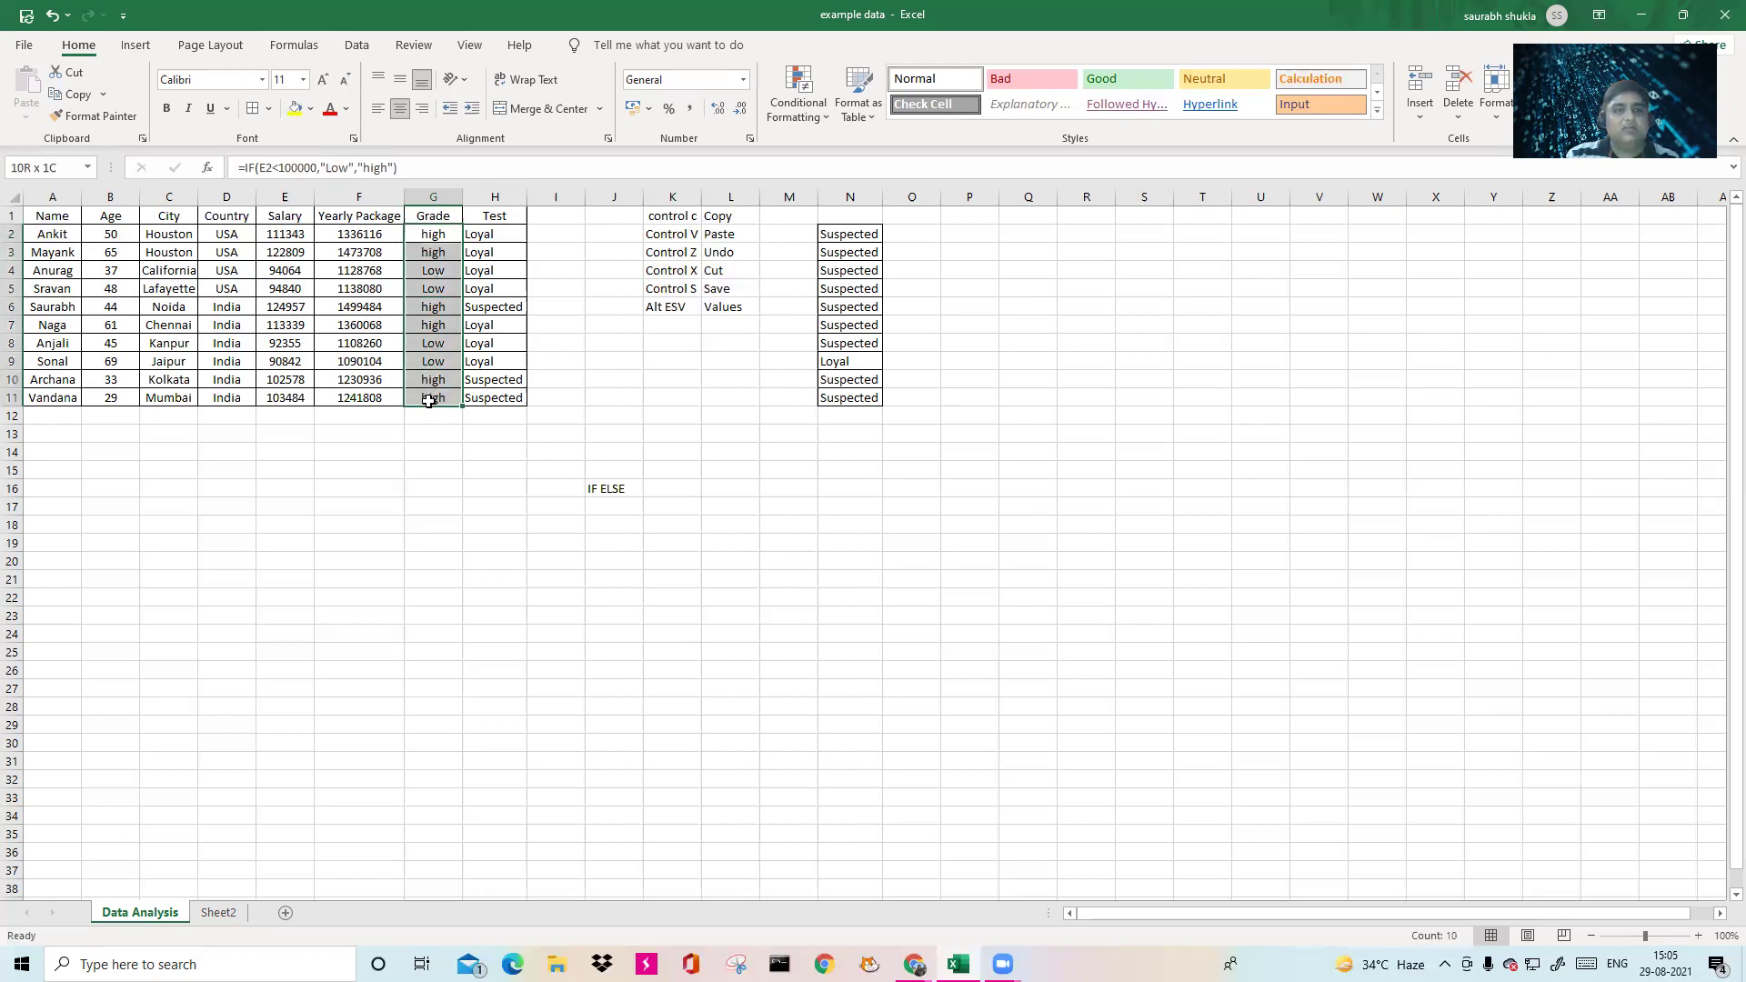
drag(433, 234, 432, 398)
drag(443, 217, 433, 401)
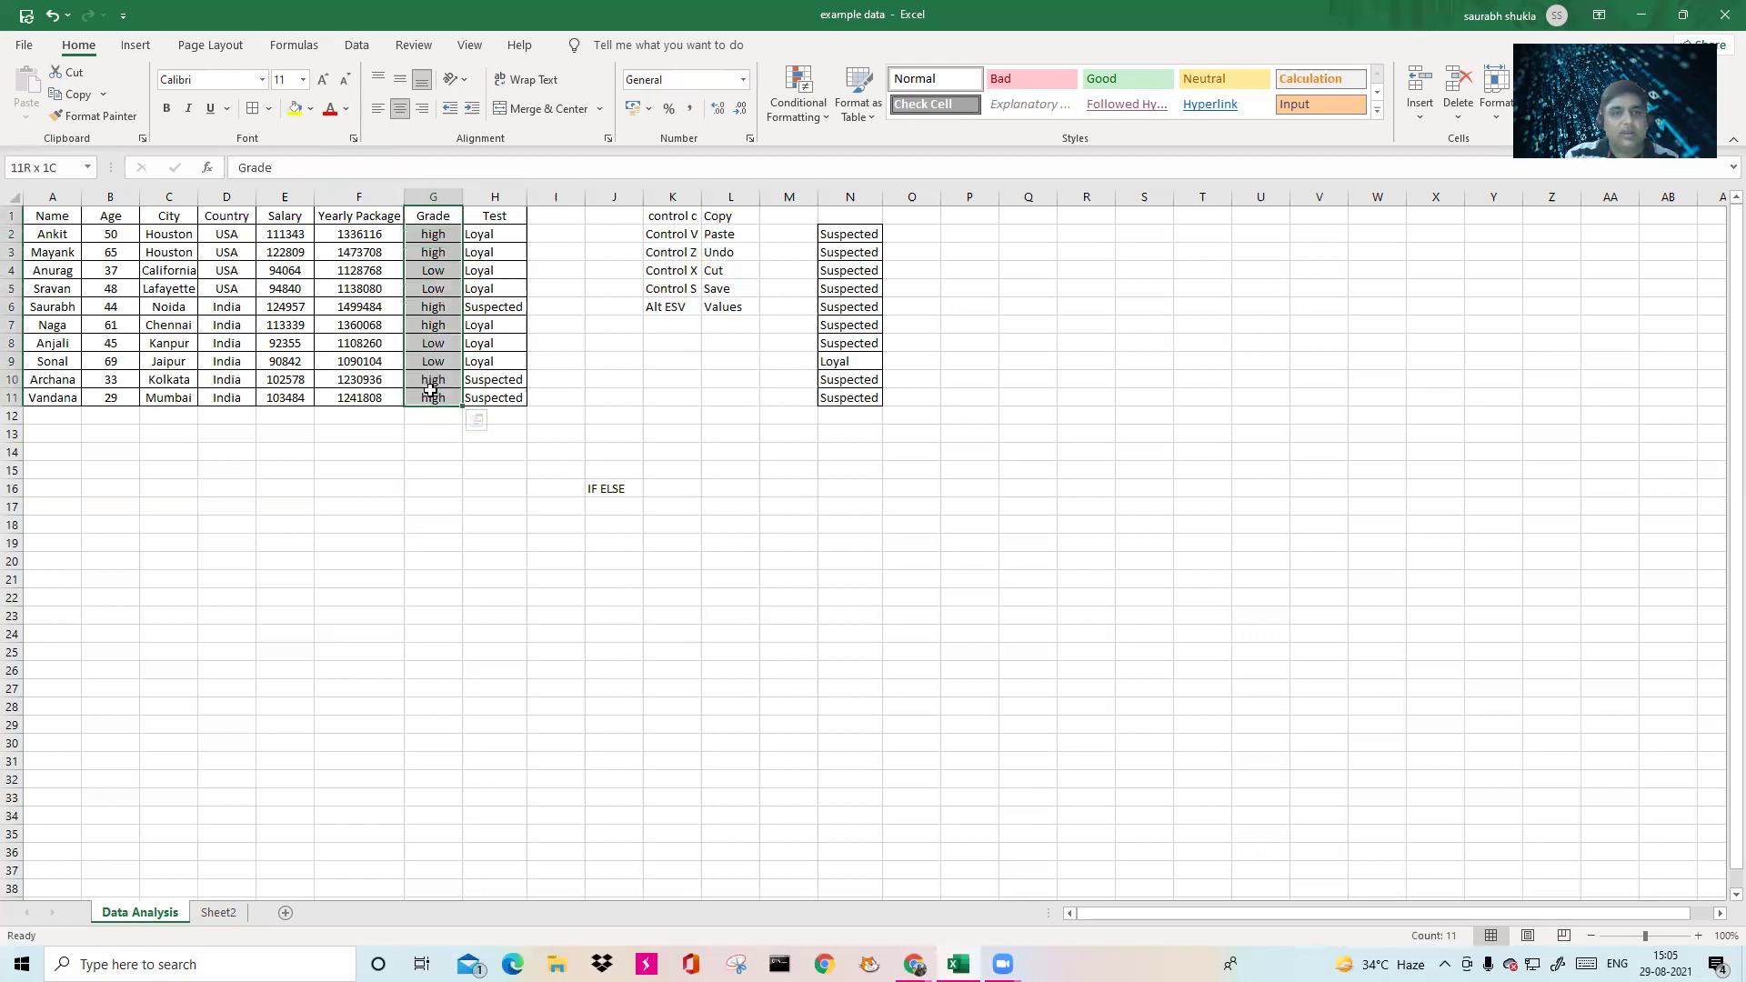
click(452, 238)
Add filters to the table, sort it by Grade from A to Z, and remove the filters.
click(437, 216)
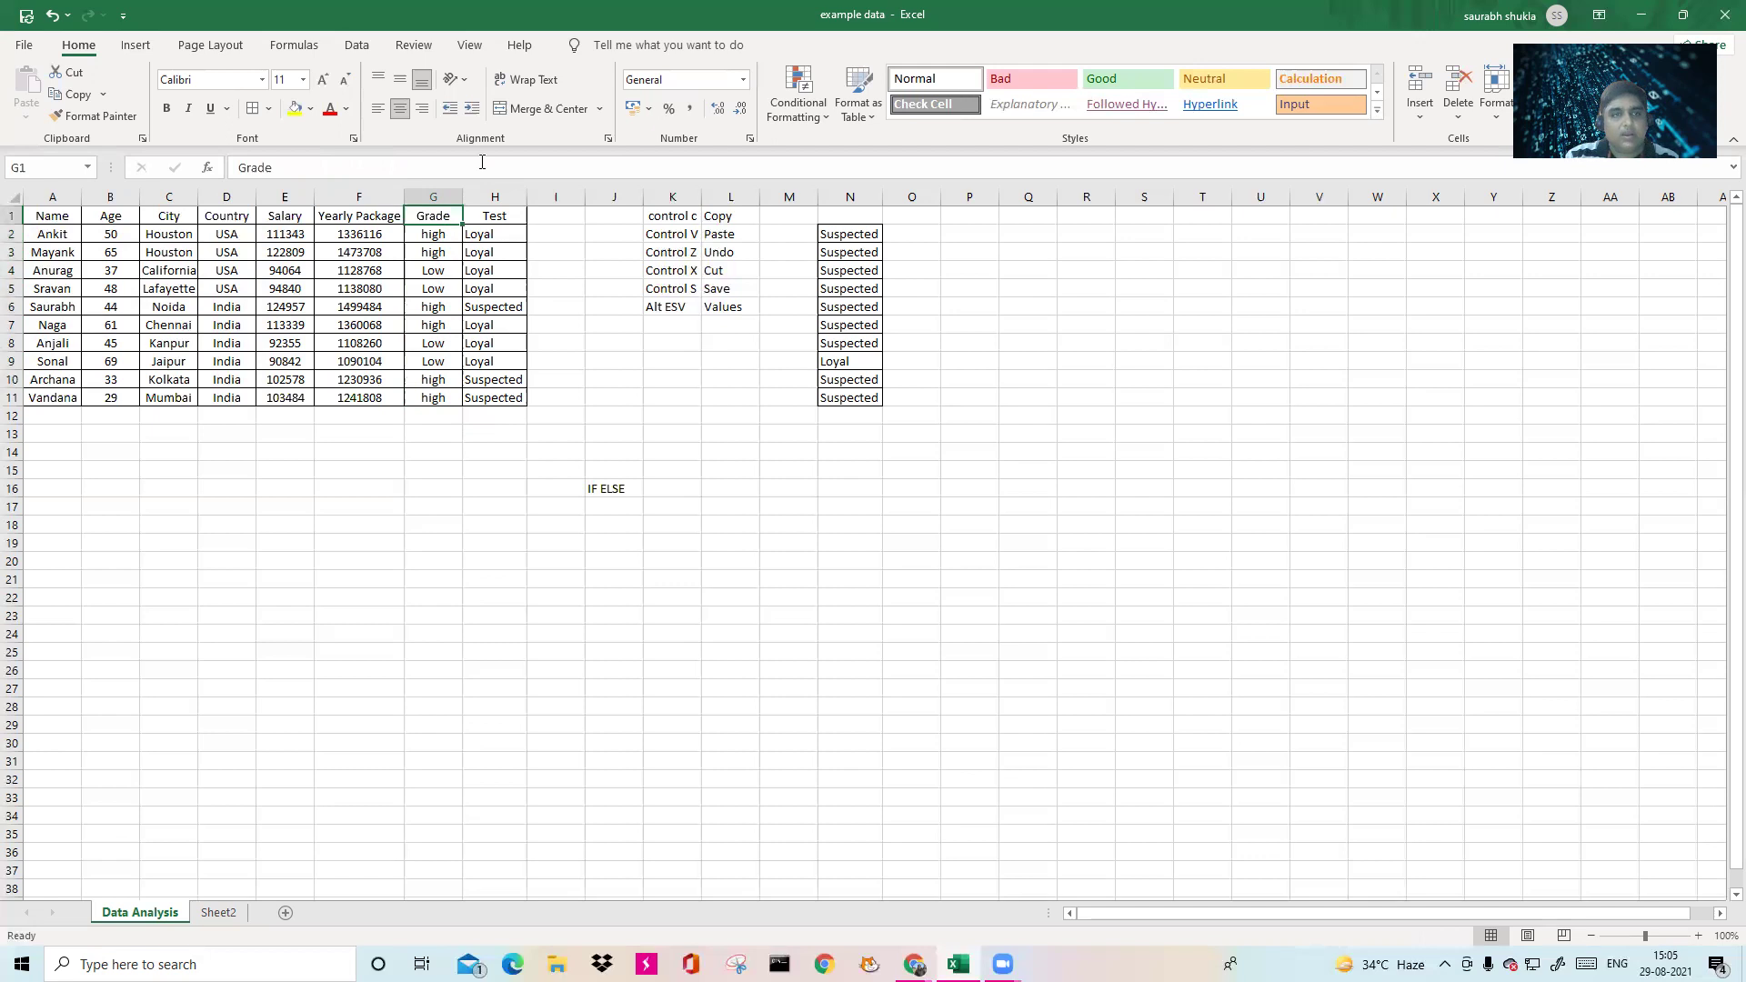
click(356, 45)
click(599, 91)
click(454, 216)
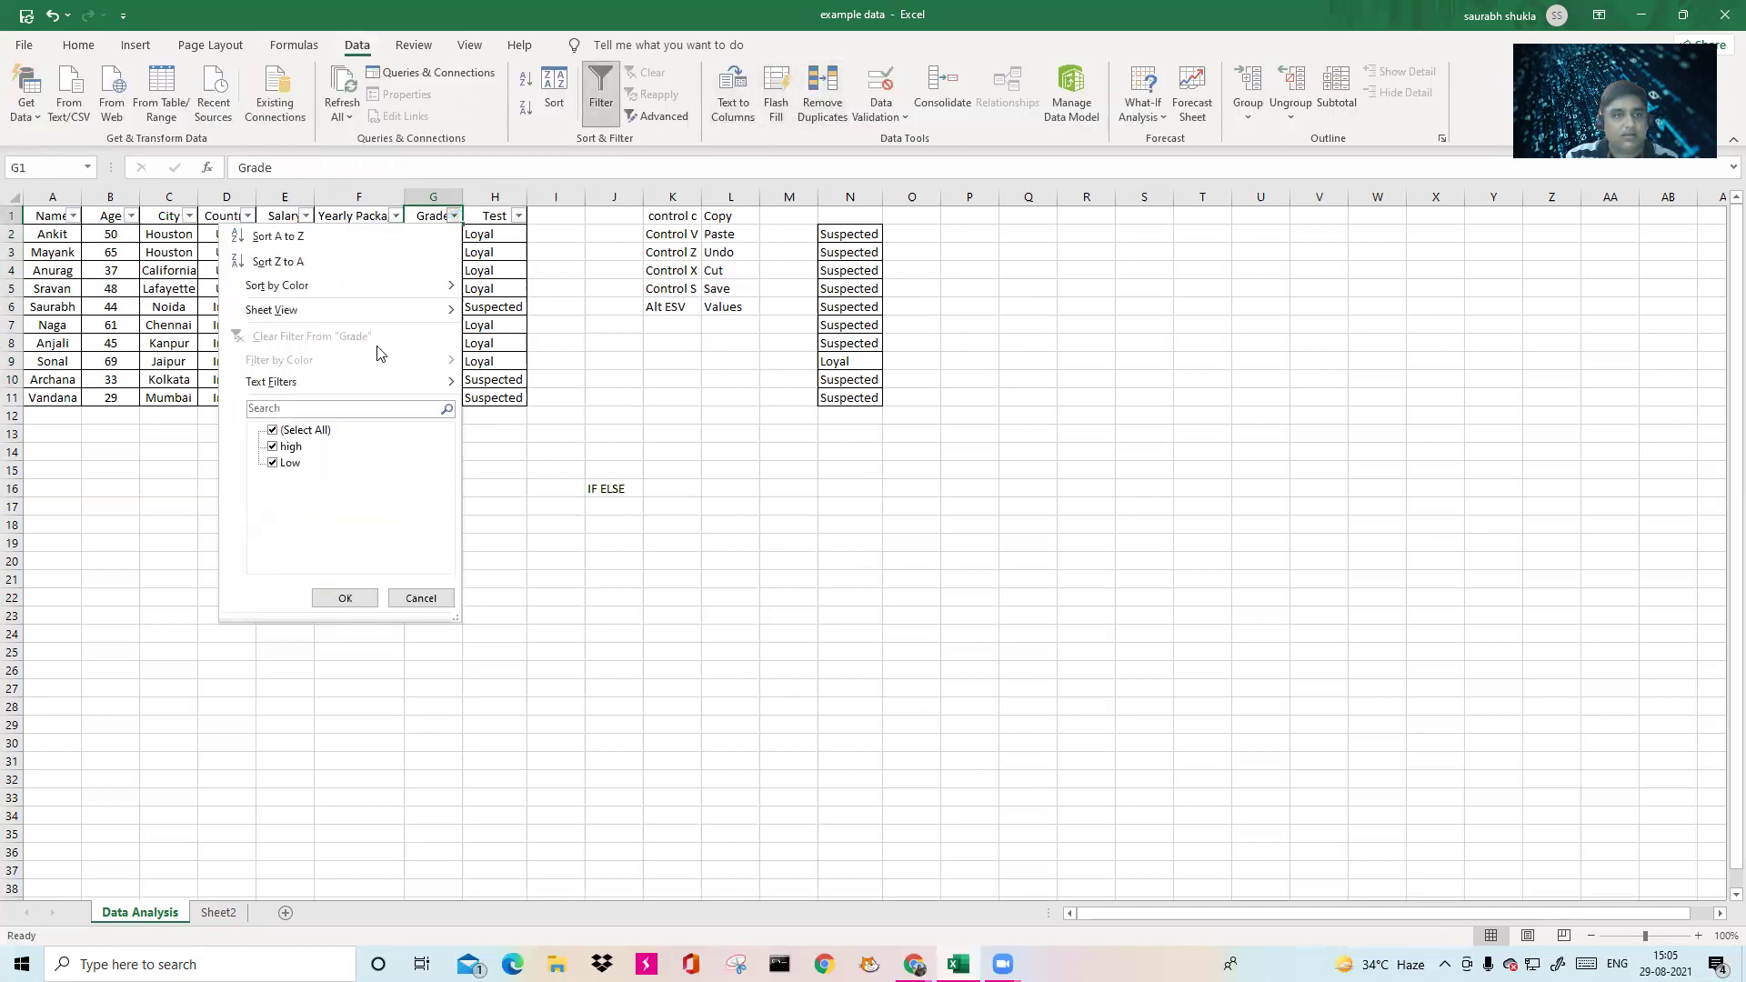
click(326, 238)
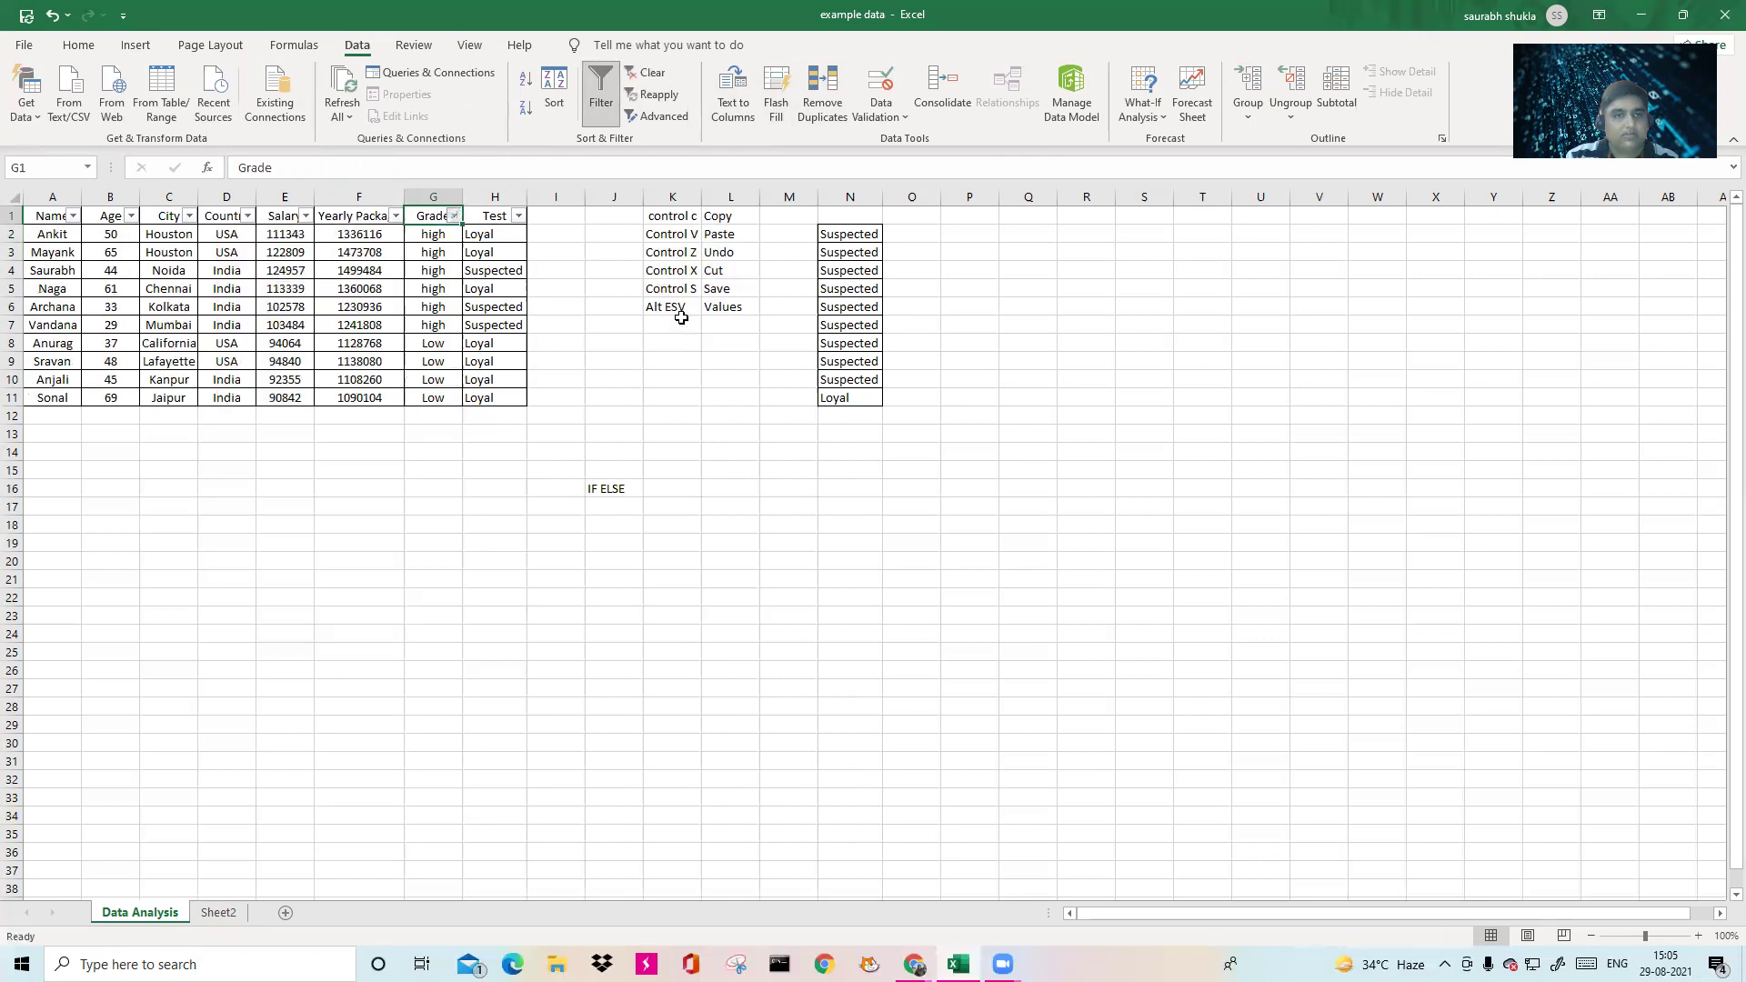
click(600, 104)
click(707, 432)
Count the high grades in G2:G7 and the Low grades below them by selecting each group.
drag(446, 234, 450, 325)
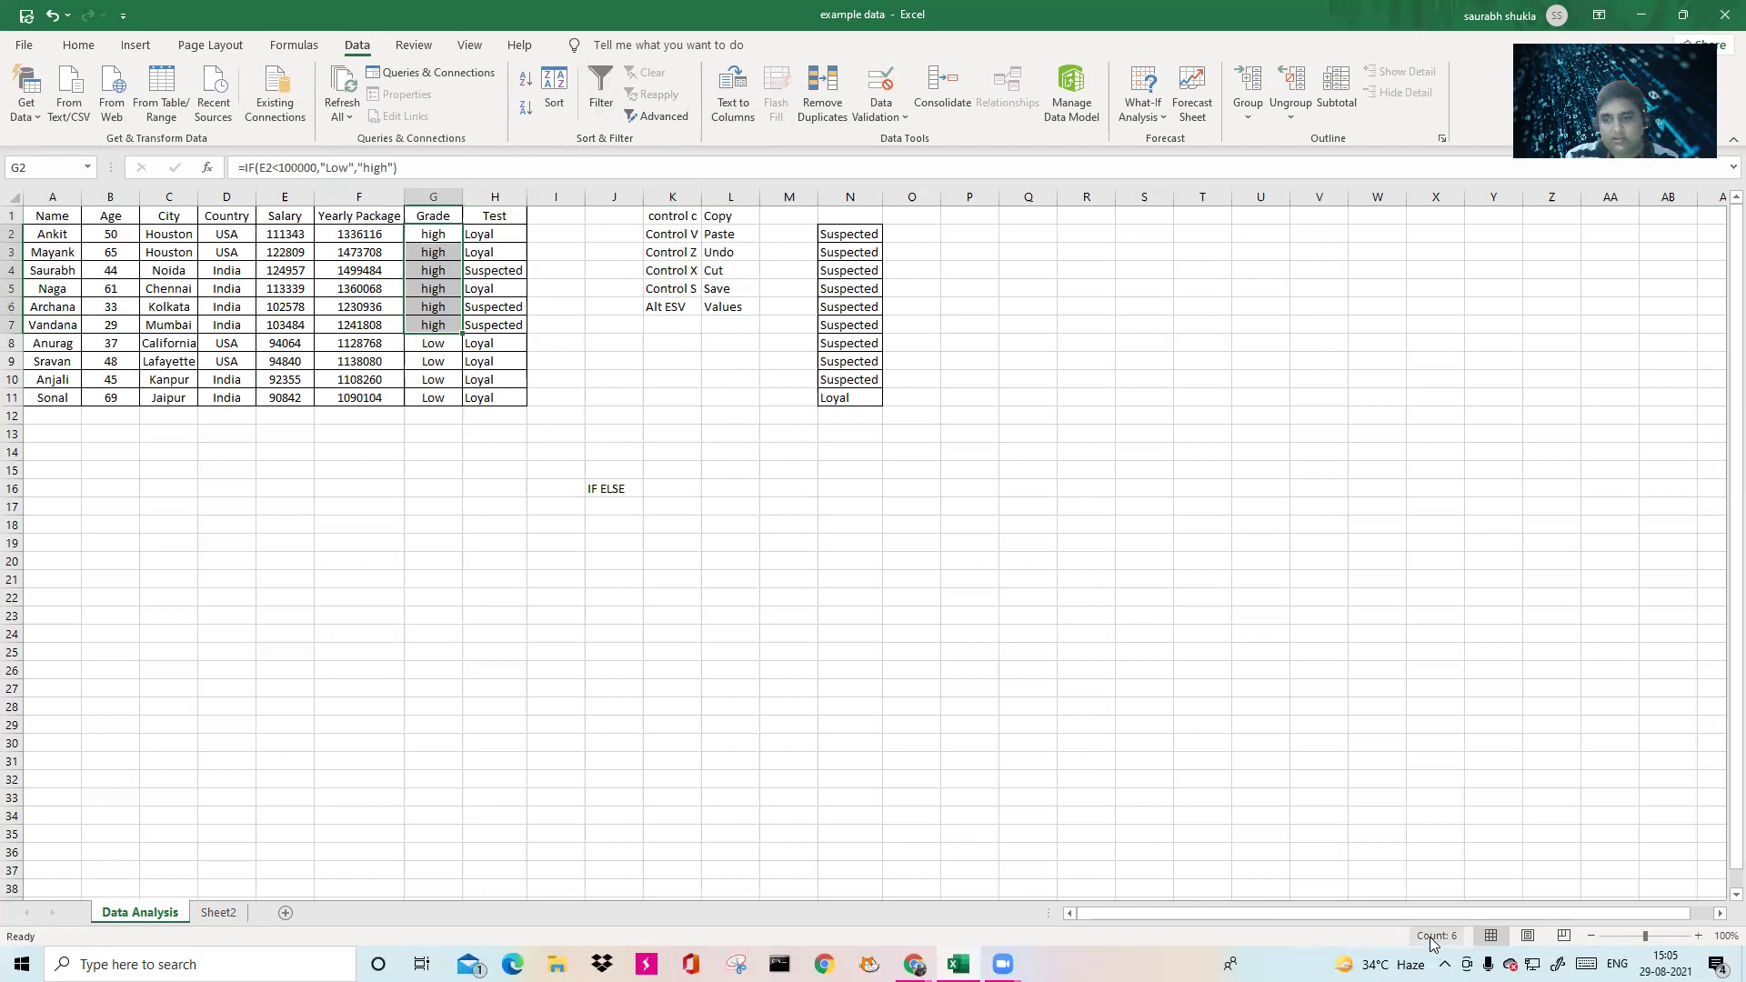
drag(429, 345, 428, 414)
Enter the note "60% Employees for whom salary is High" in G20 and the threshold 100000 in G21.
click(435, 561)
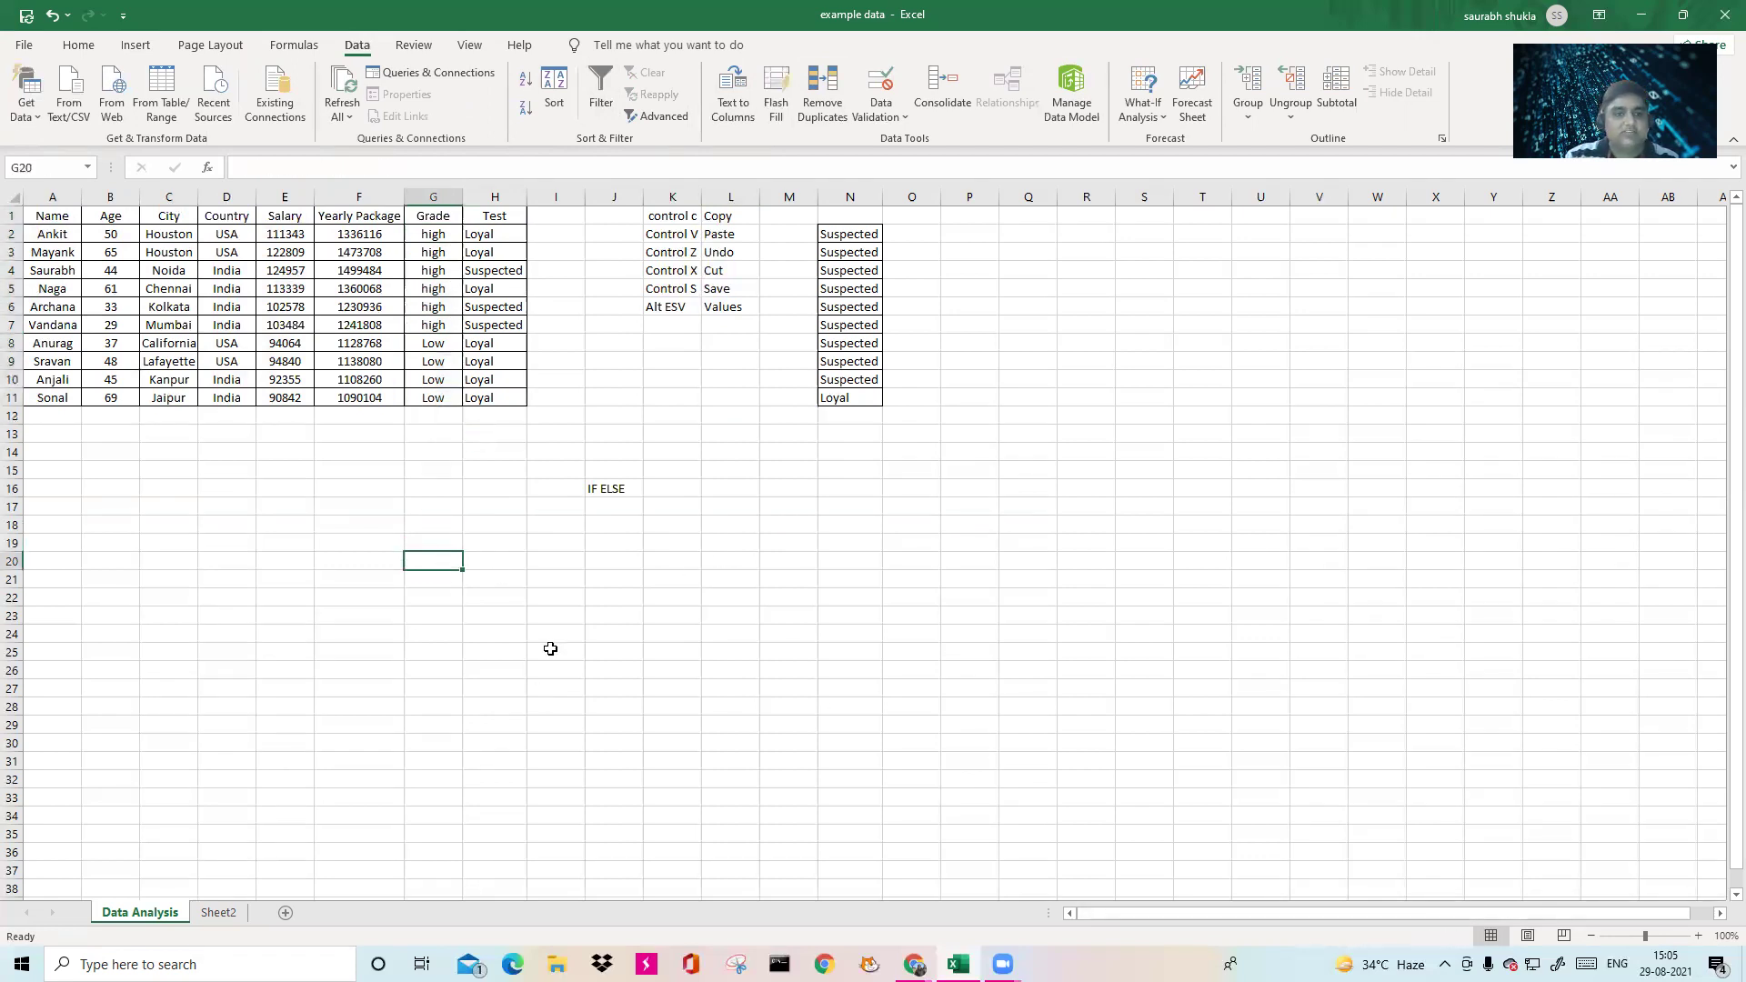
text(60)
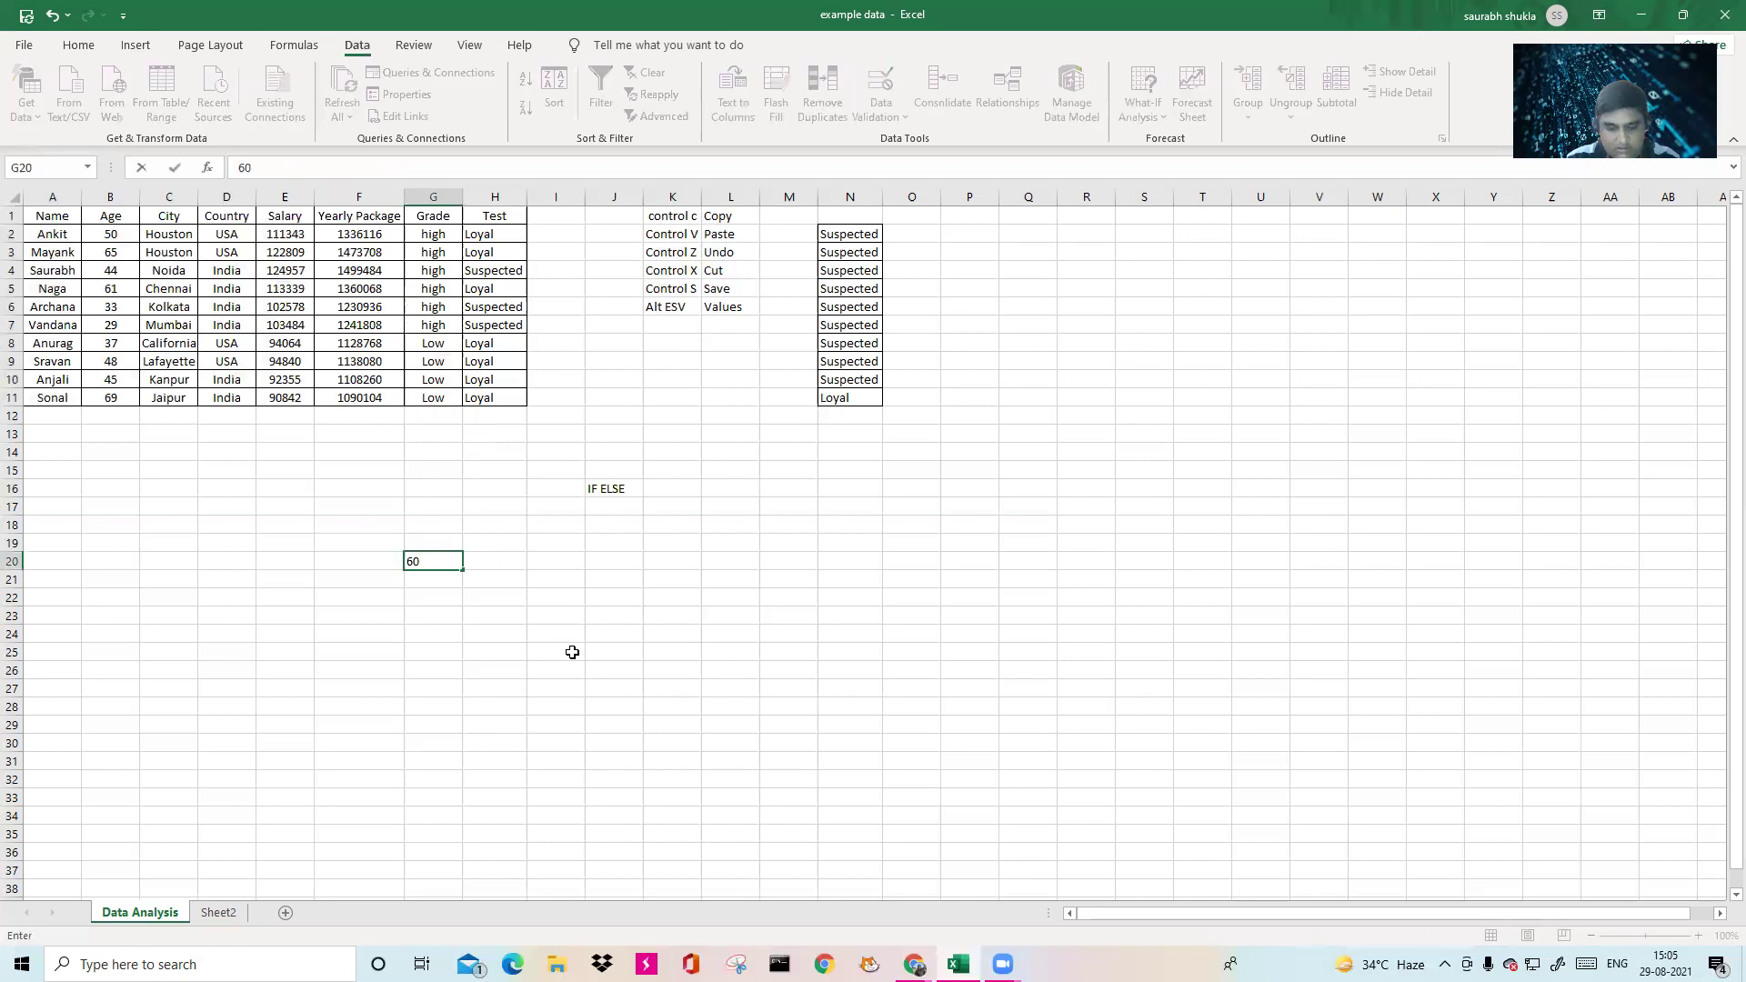
text(%)
text( Employees)
text( where)
key(BackSpace)
key(BackSpace)
key(BackSpace)
key(BackSpace)
text(for whom salary)
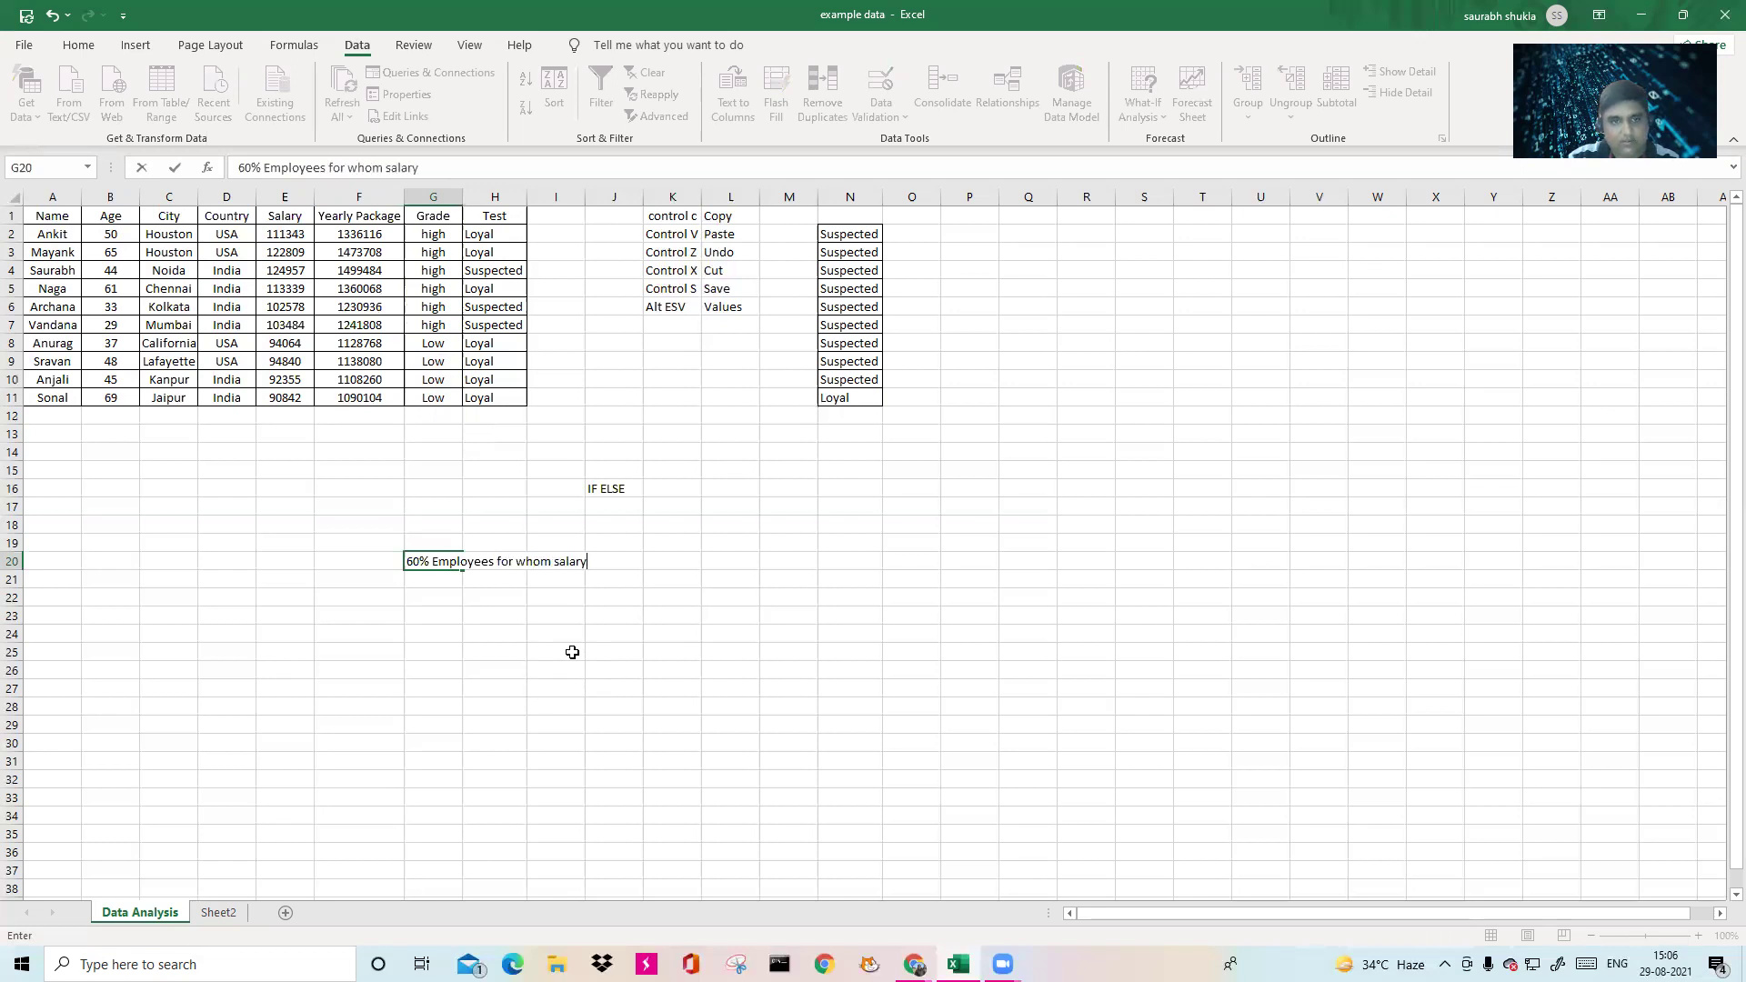
text( is High)
key(Return)
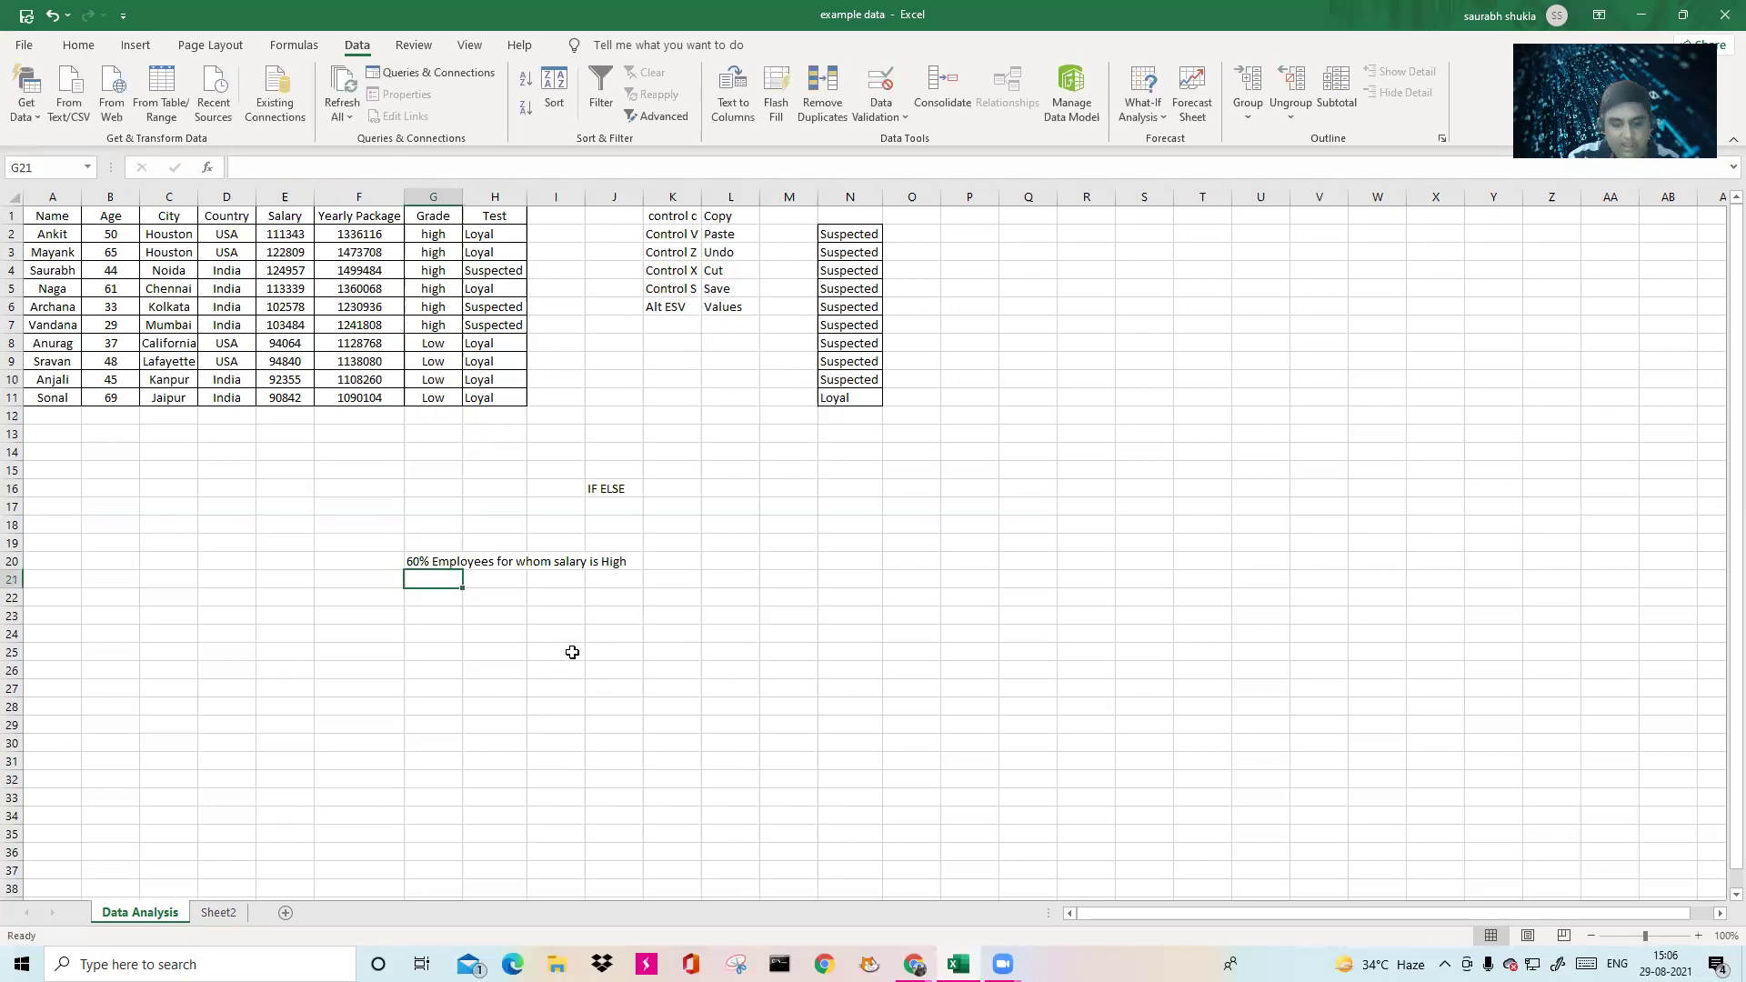
text(100000)
click(575, 746)
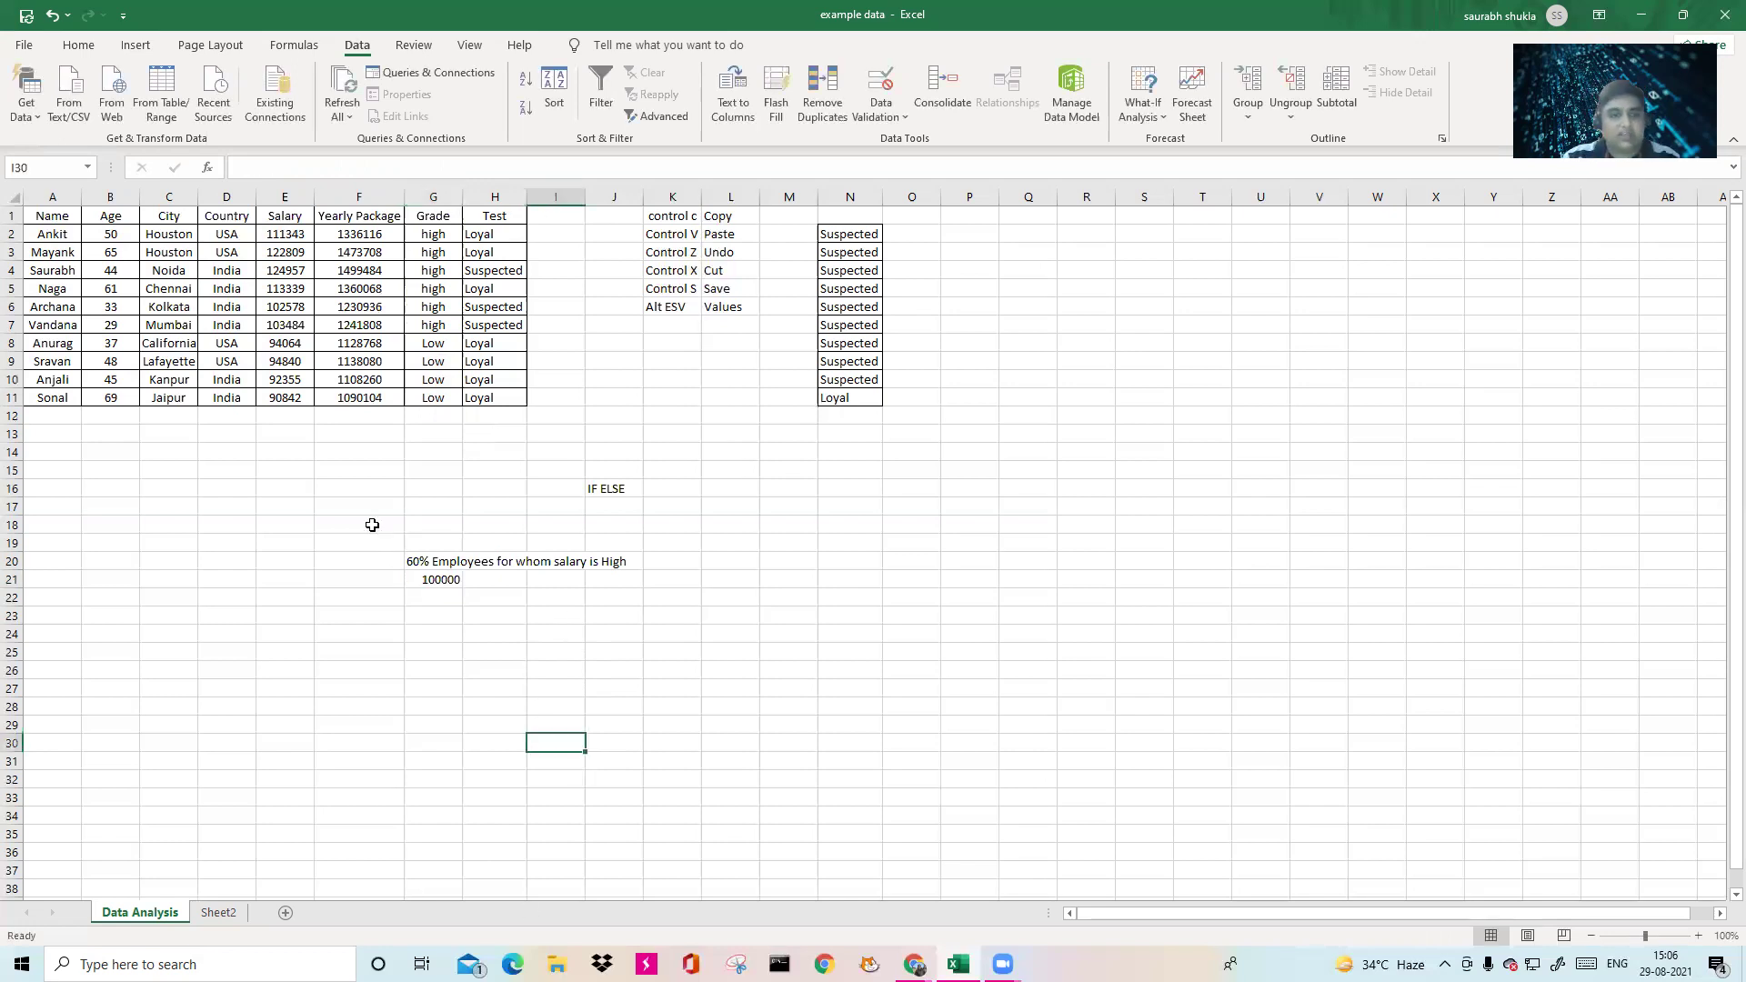
Review the note in G20 and the threshold in G21 against the employee data in A1:F11.
click(443, 561)
click(450, 582)
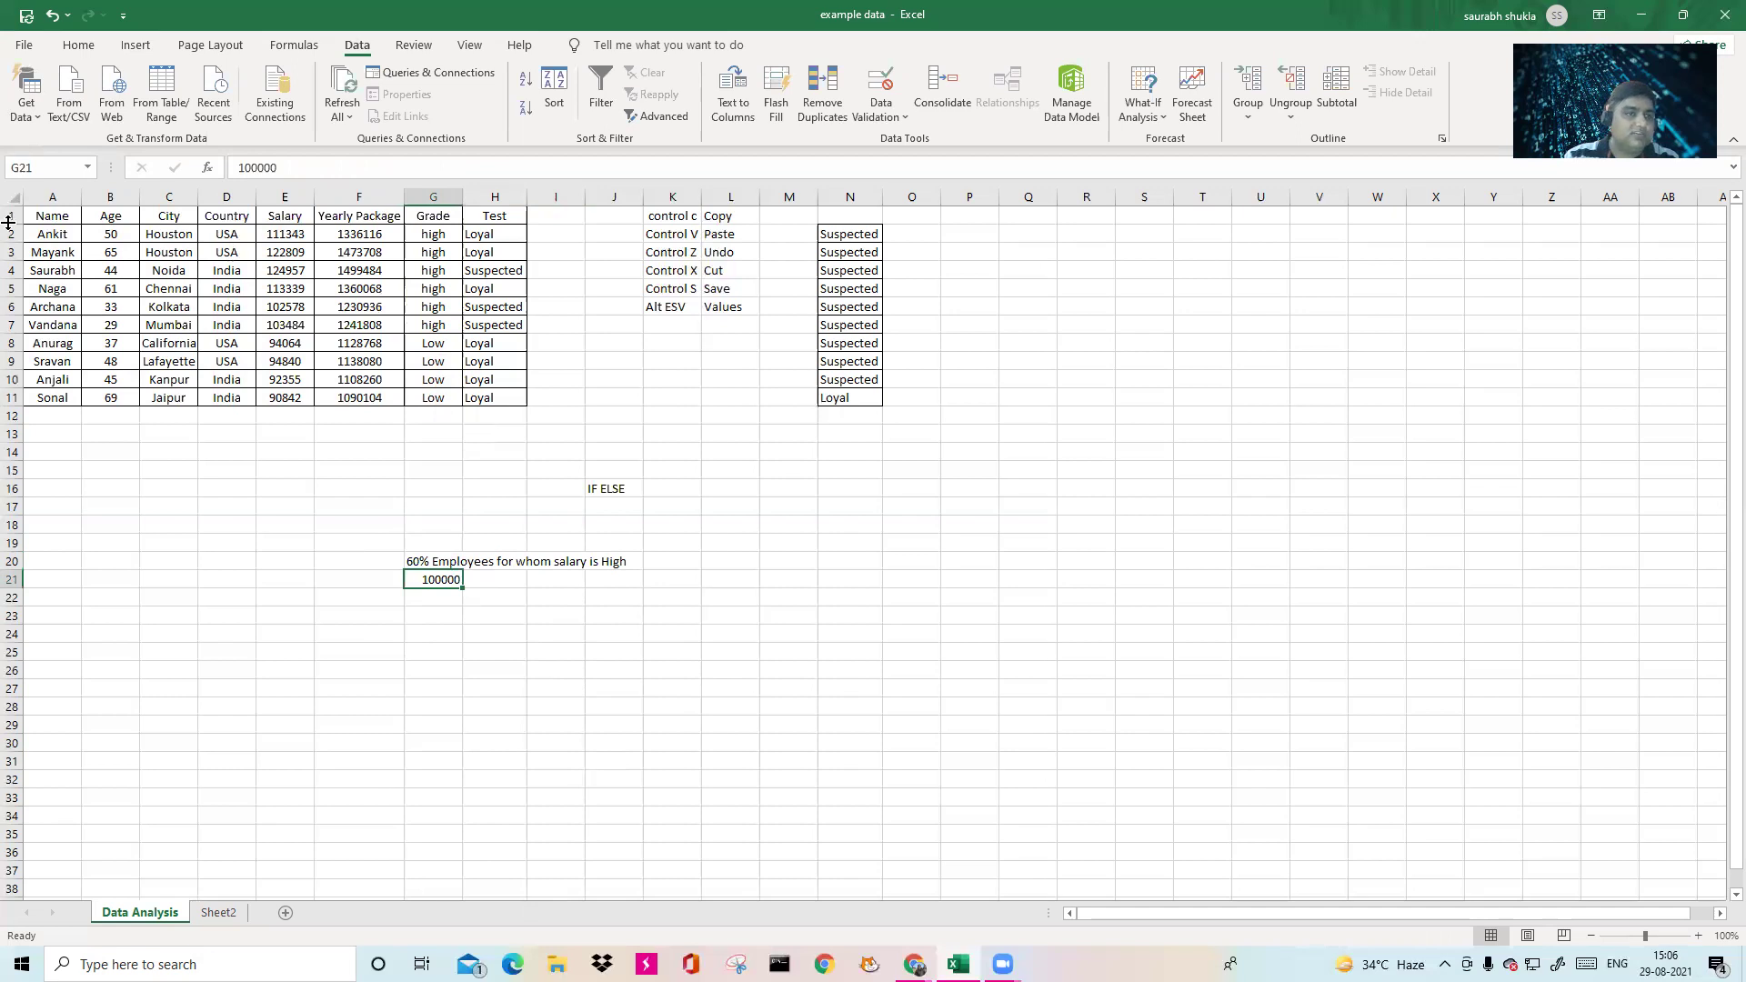
drag(37, 215, 360, 403)
click(431, 561)
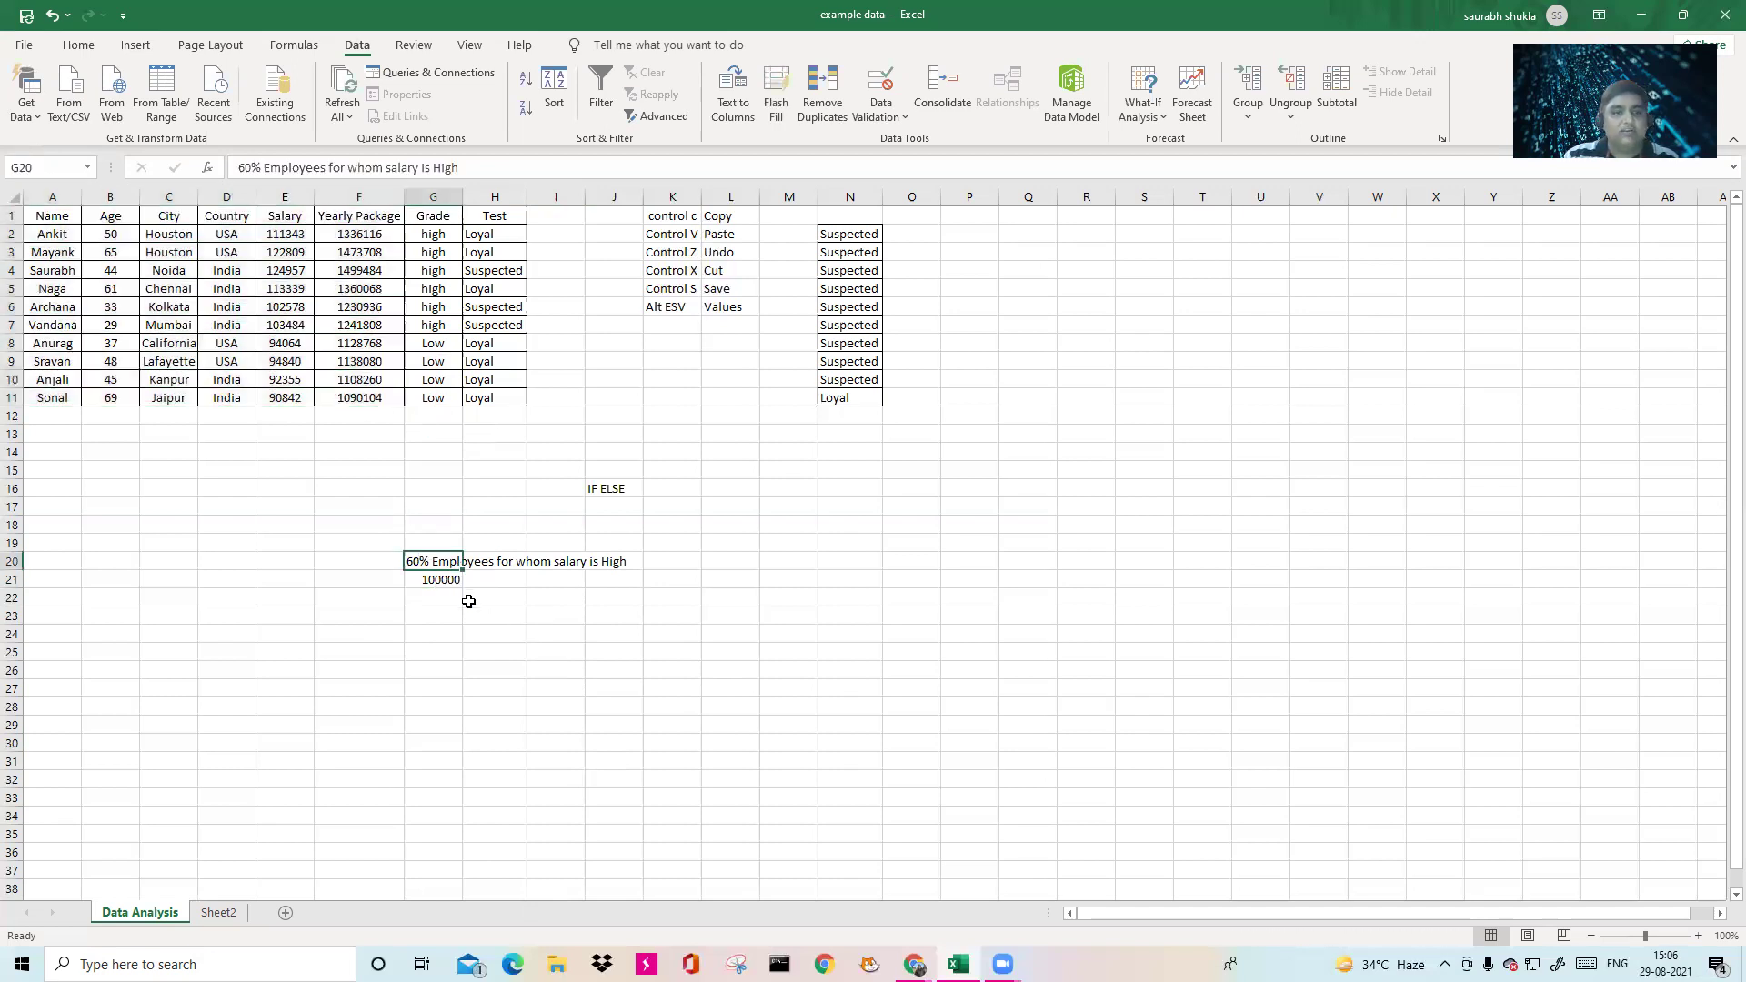
click(443, 583)
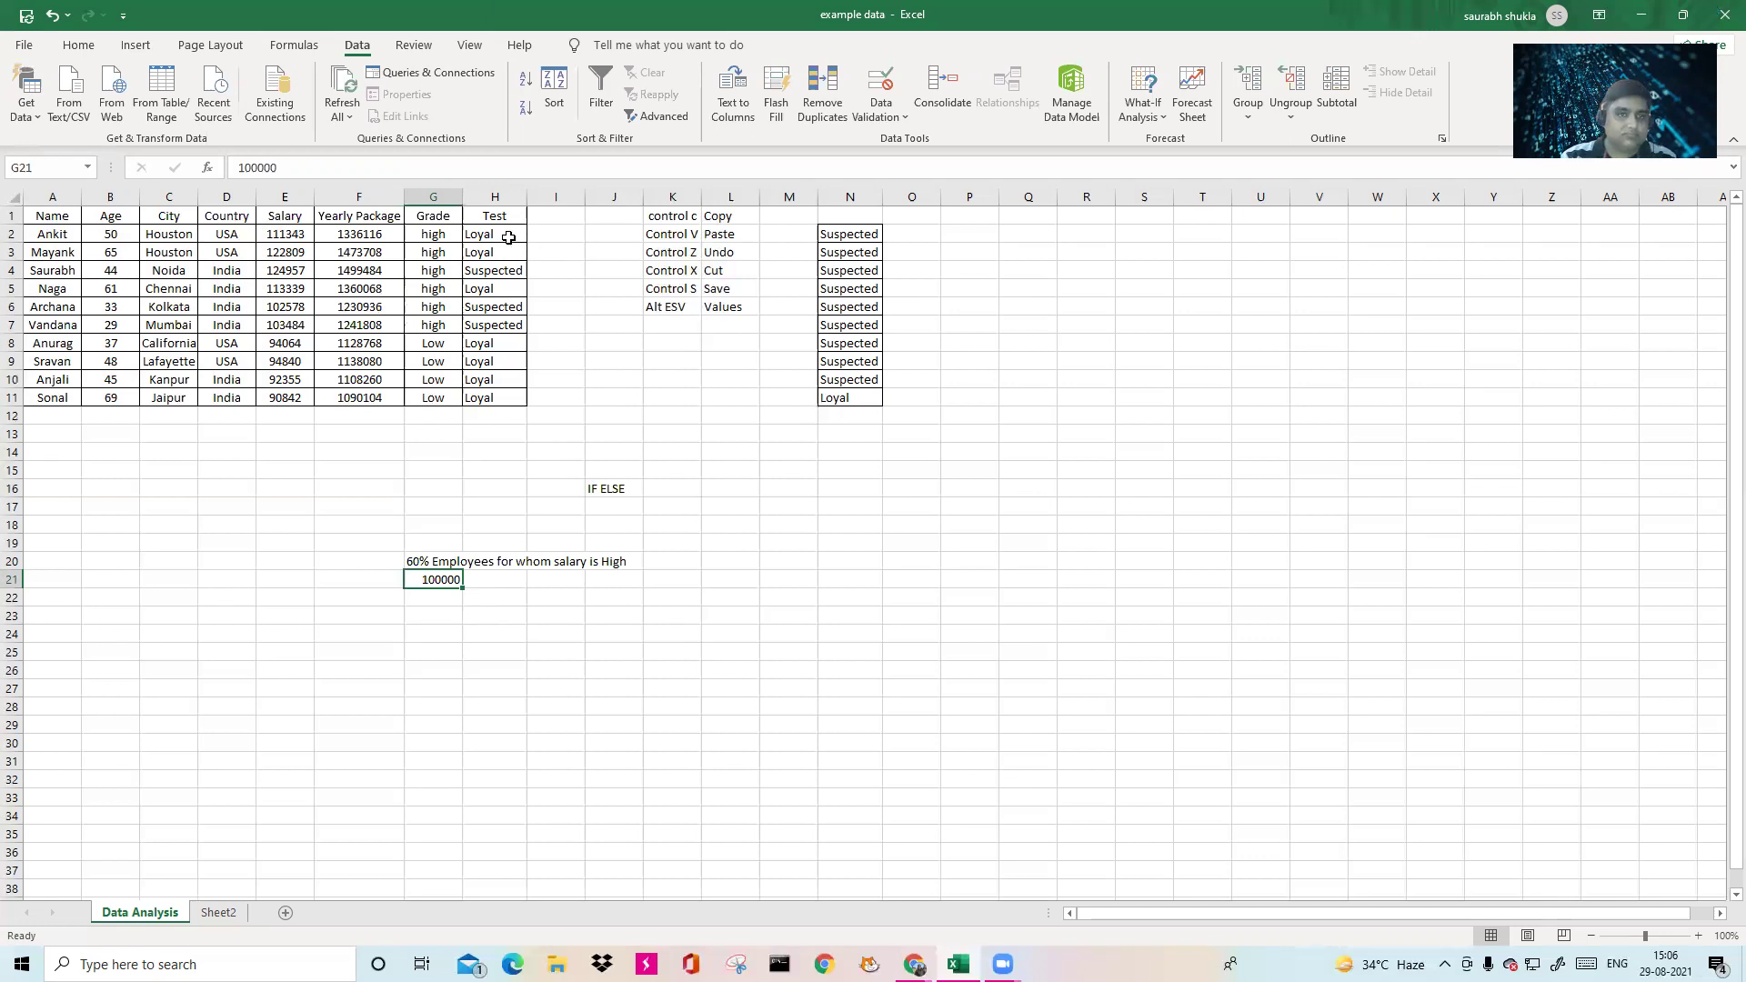
Inspect the Test formula in H2 and filter the table's Test column to show only the Suspected rows.
click(508, 237)
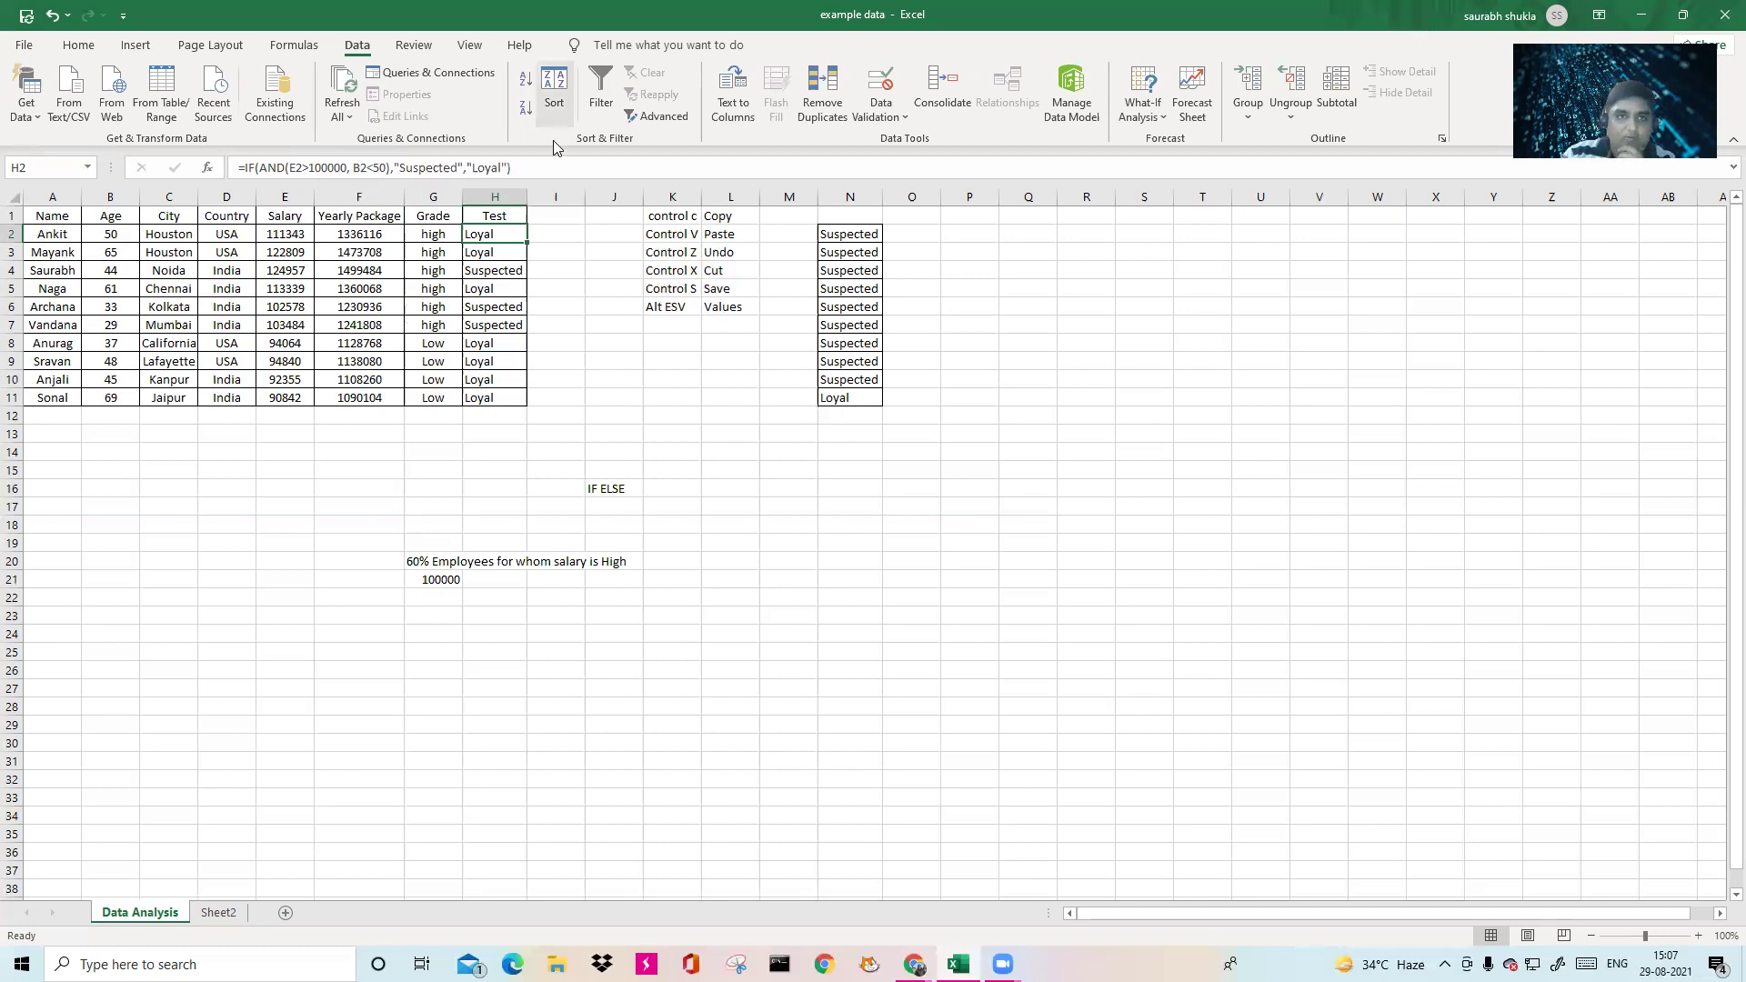
click(512, 213)
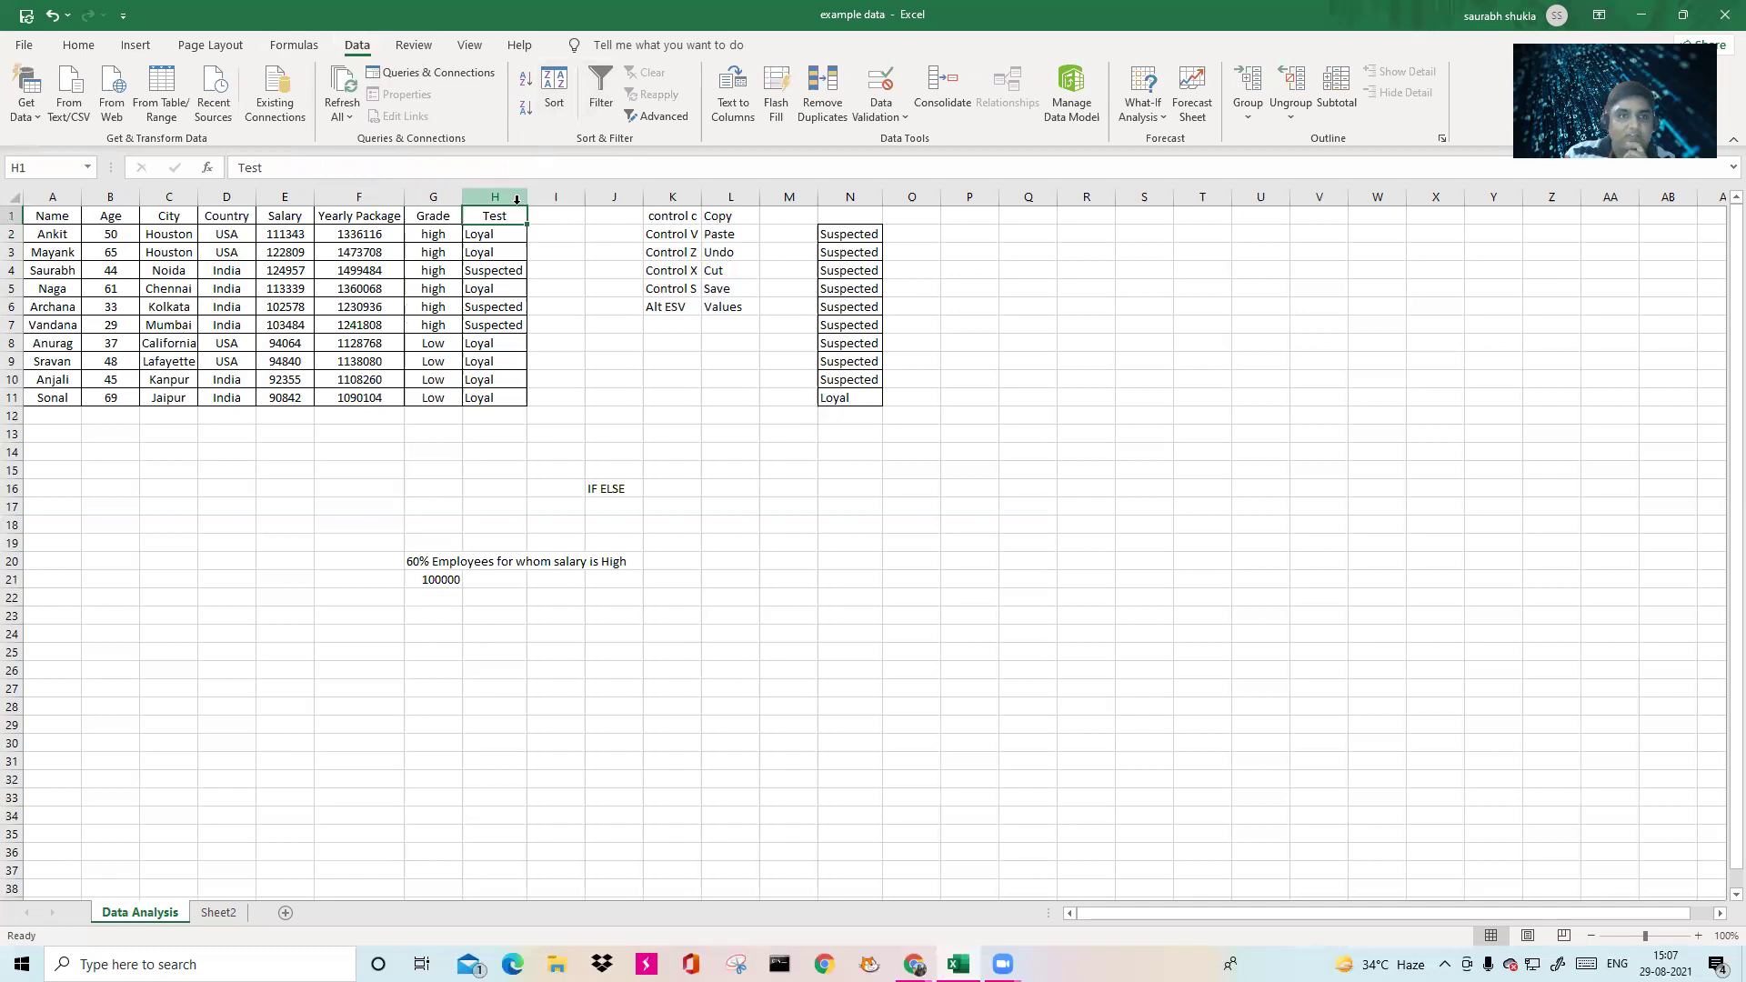
click(601, 91)
click(518, 216)
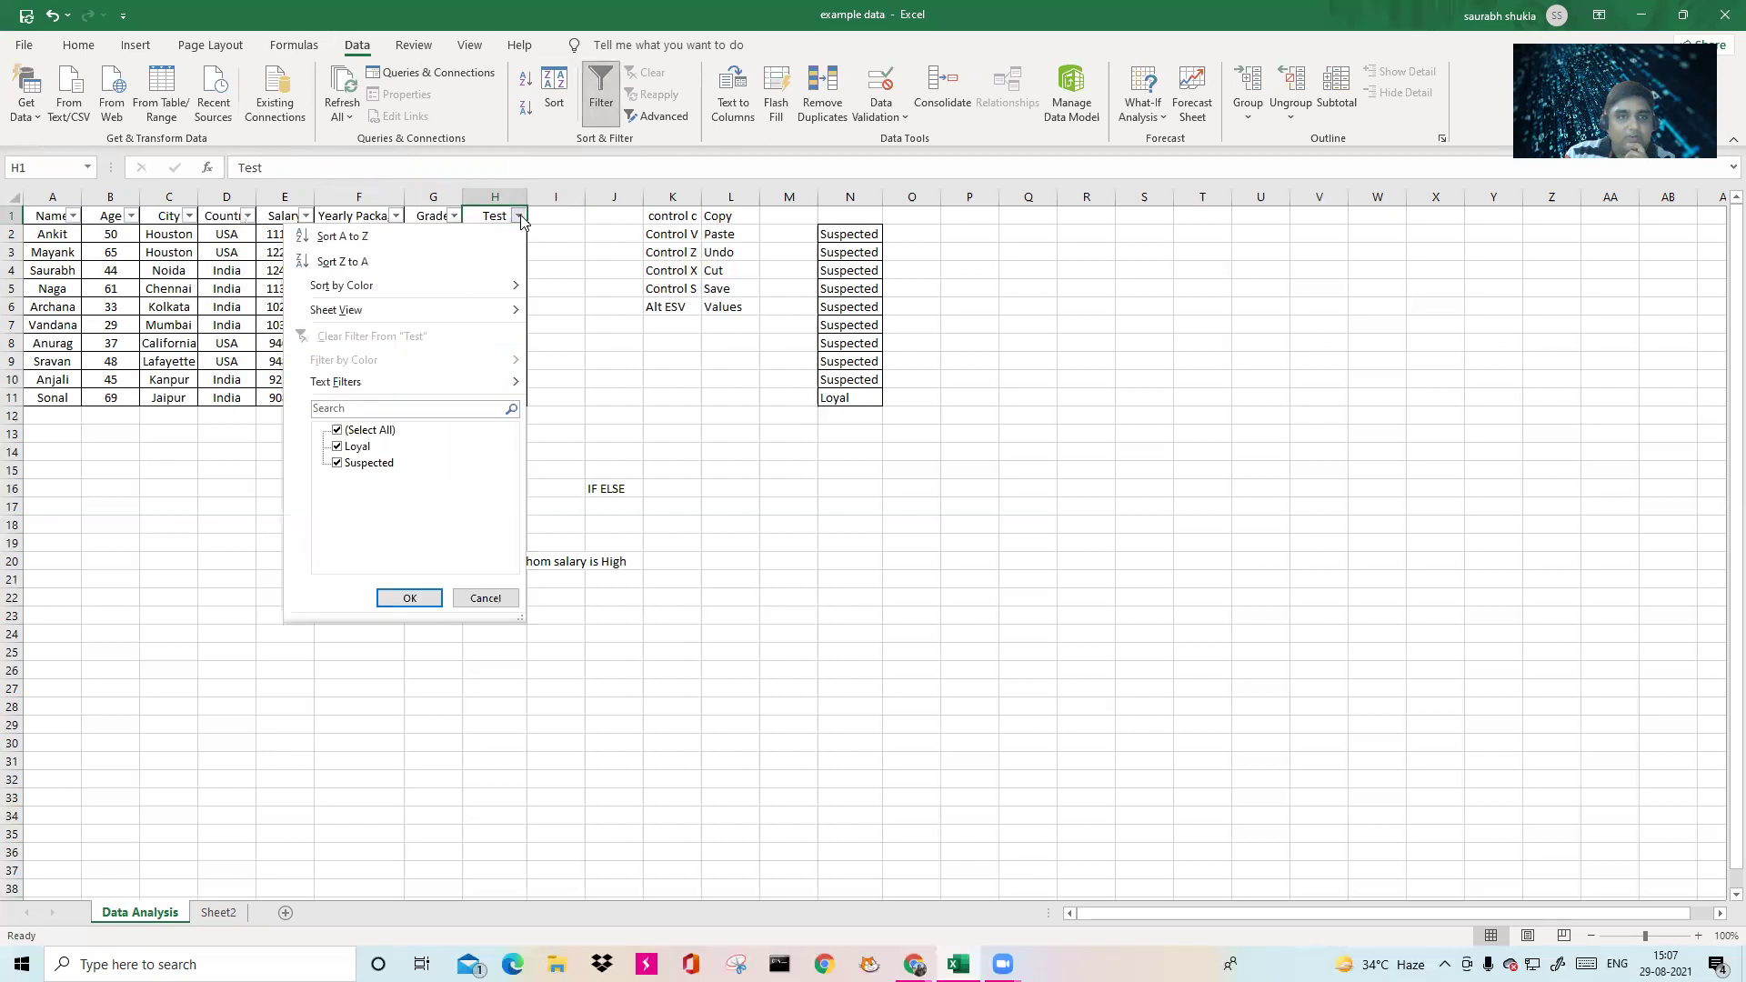
click(339, 446)
click(409, 598)
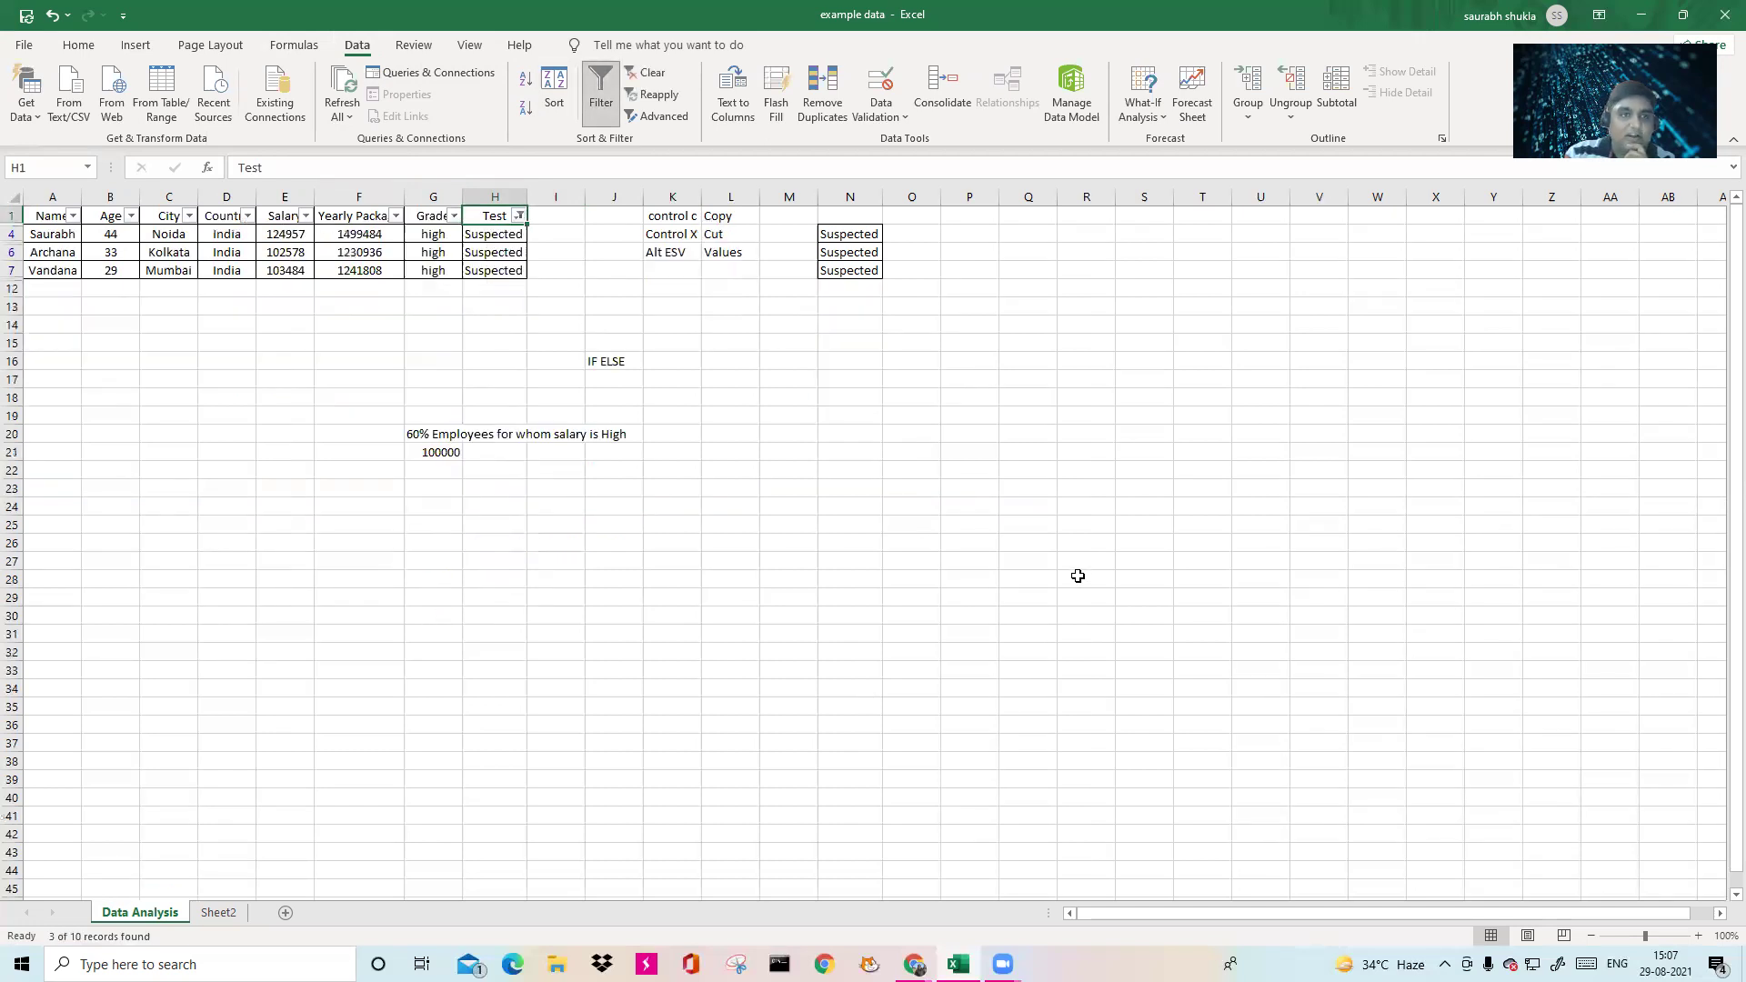
Inspect the AND formula, Grade and Age for the first filtered employee, and highlight the filtered Test results.
click(489, 236)
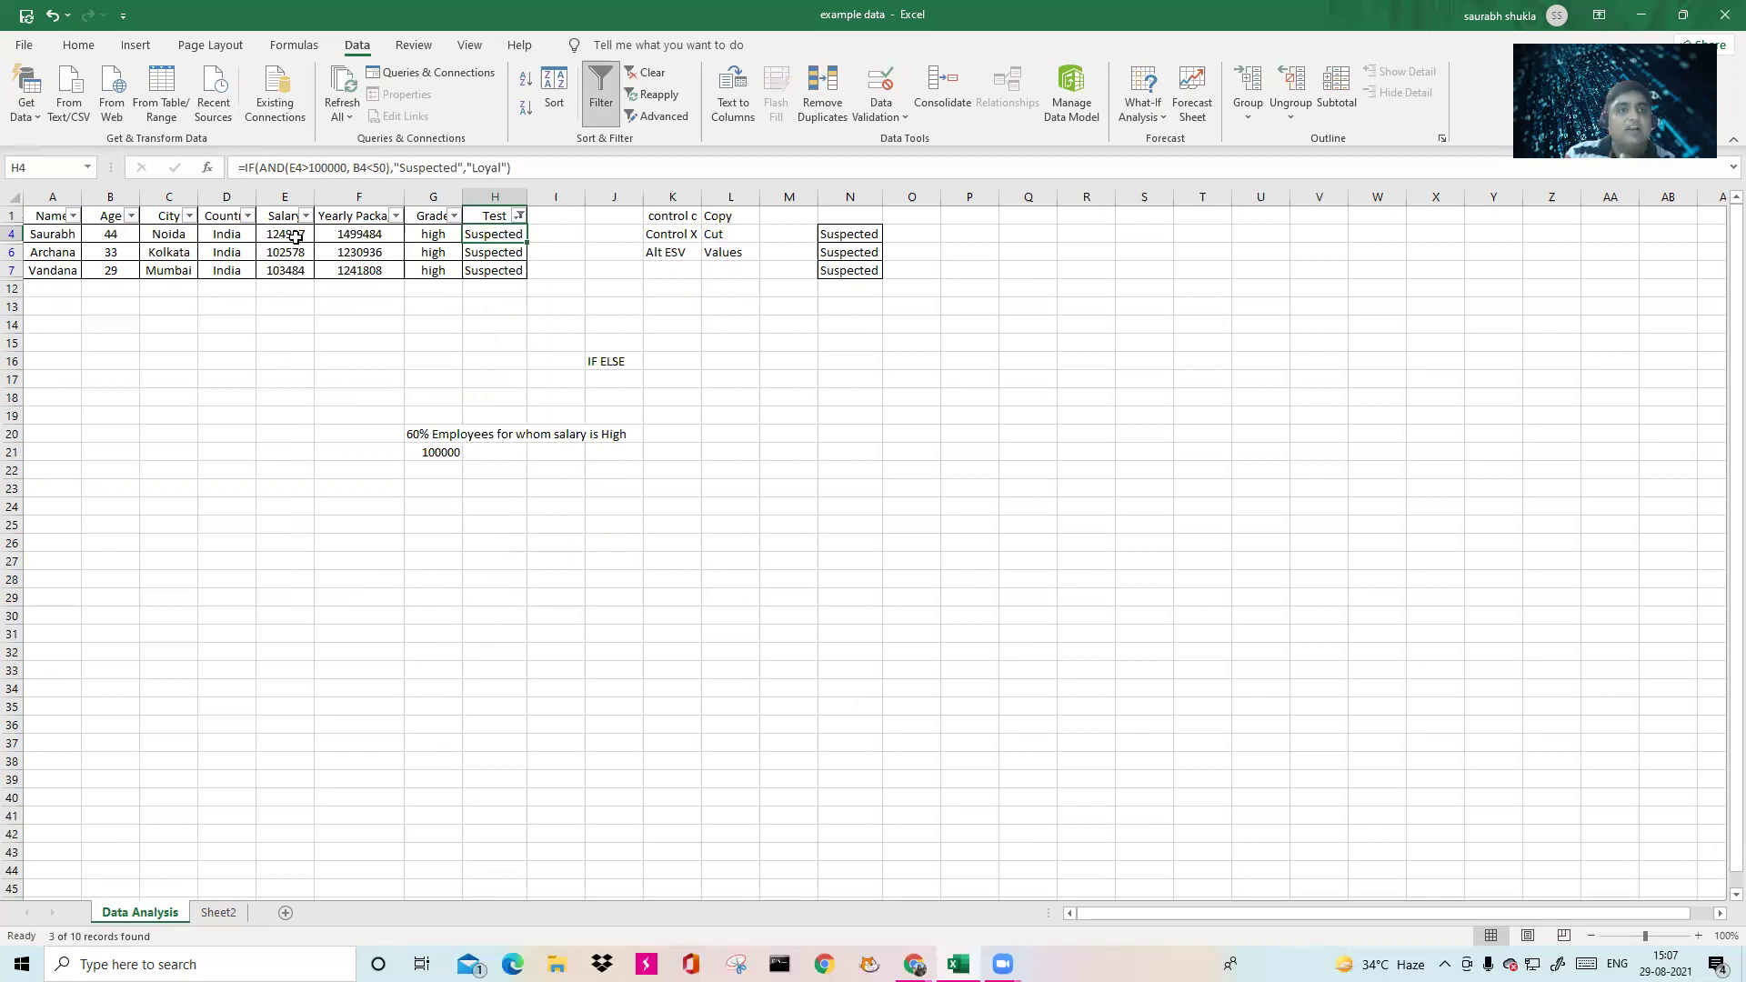
click(433, 237)
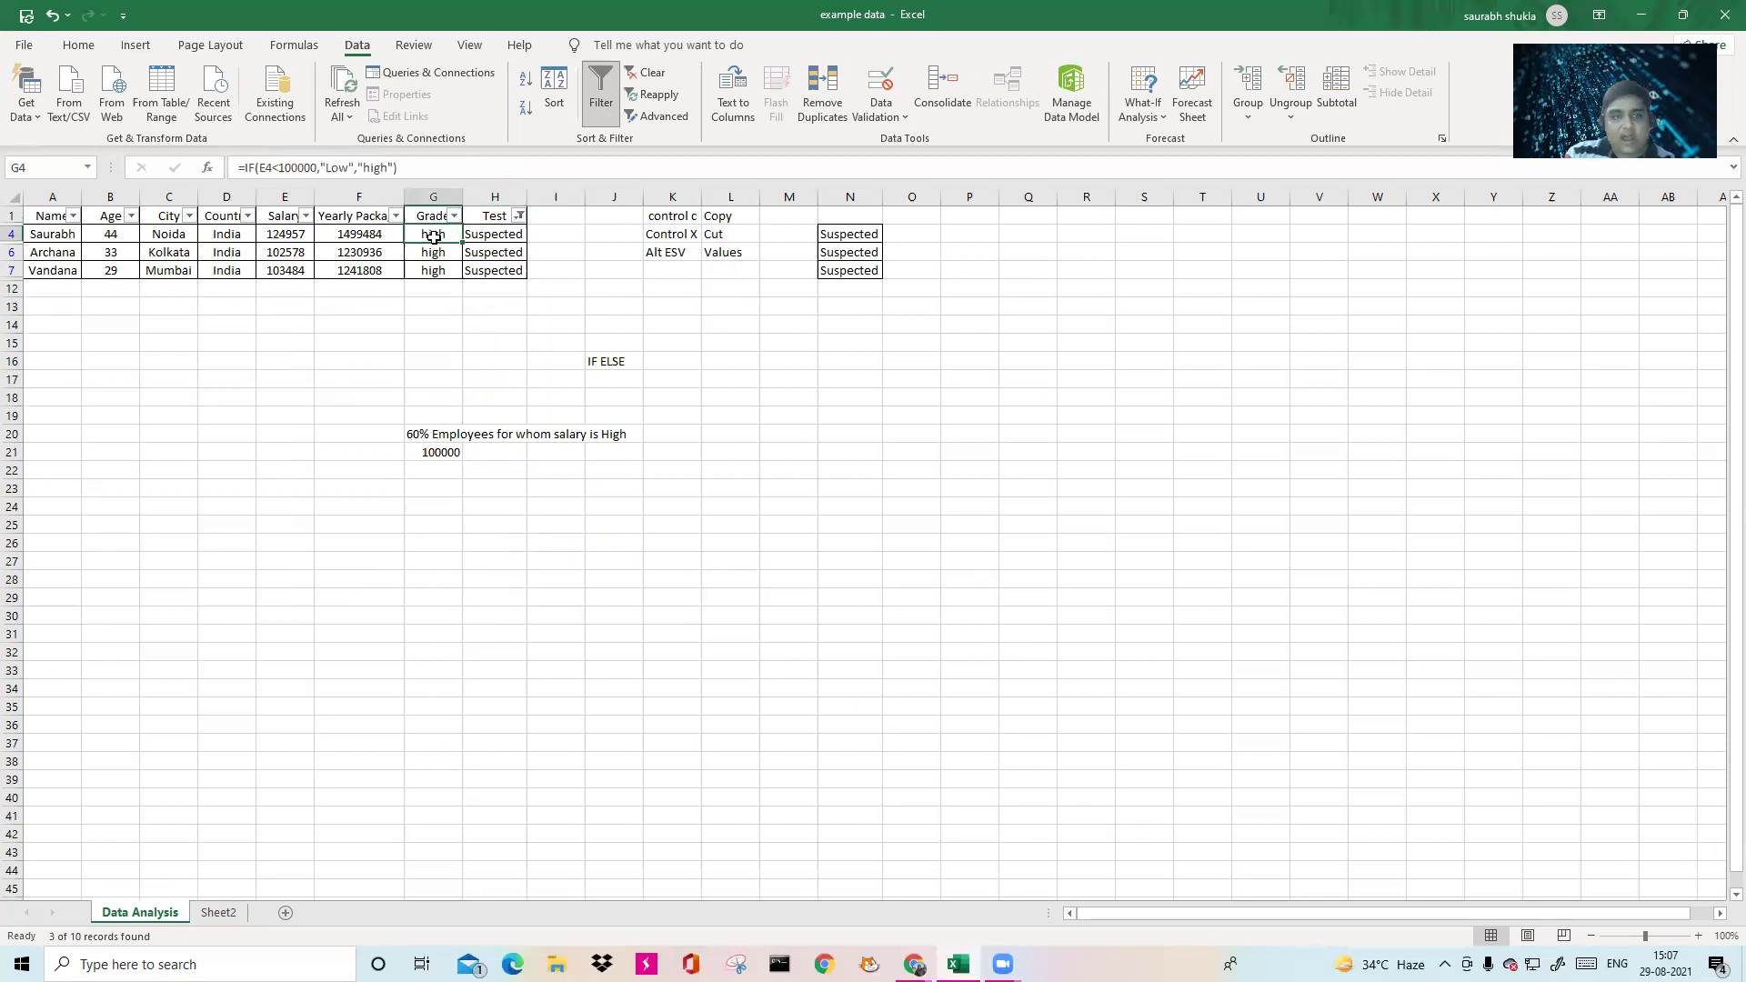
click(121, 238)
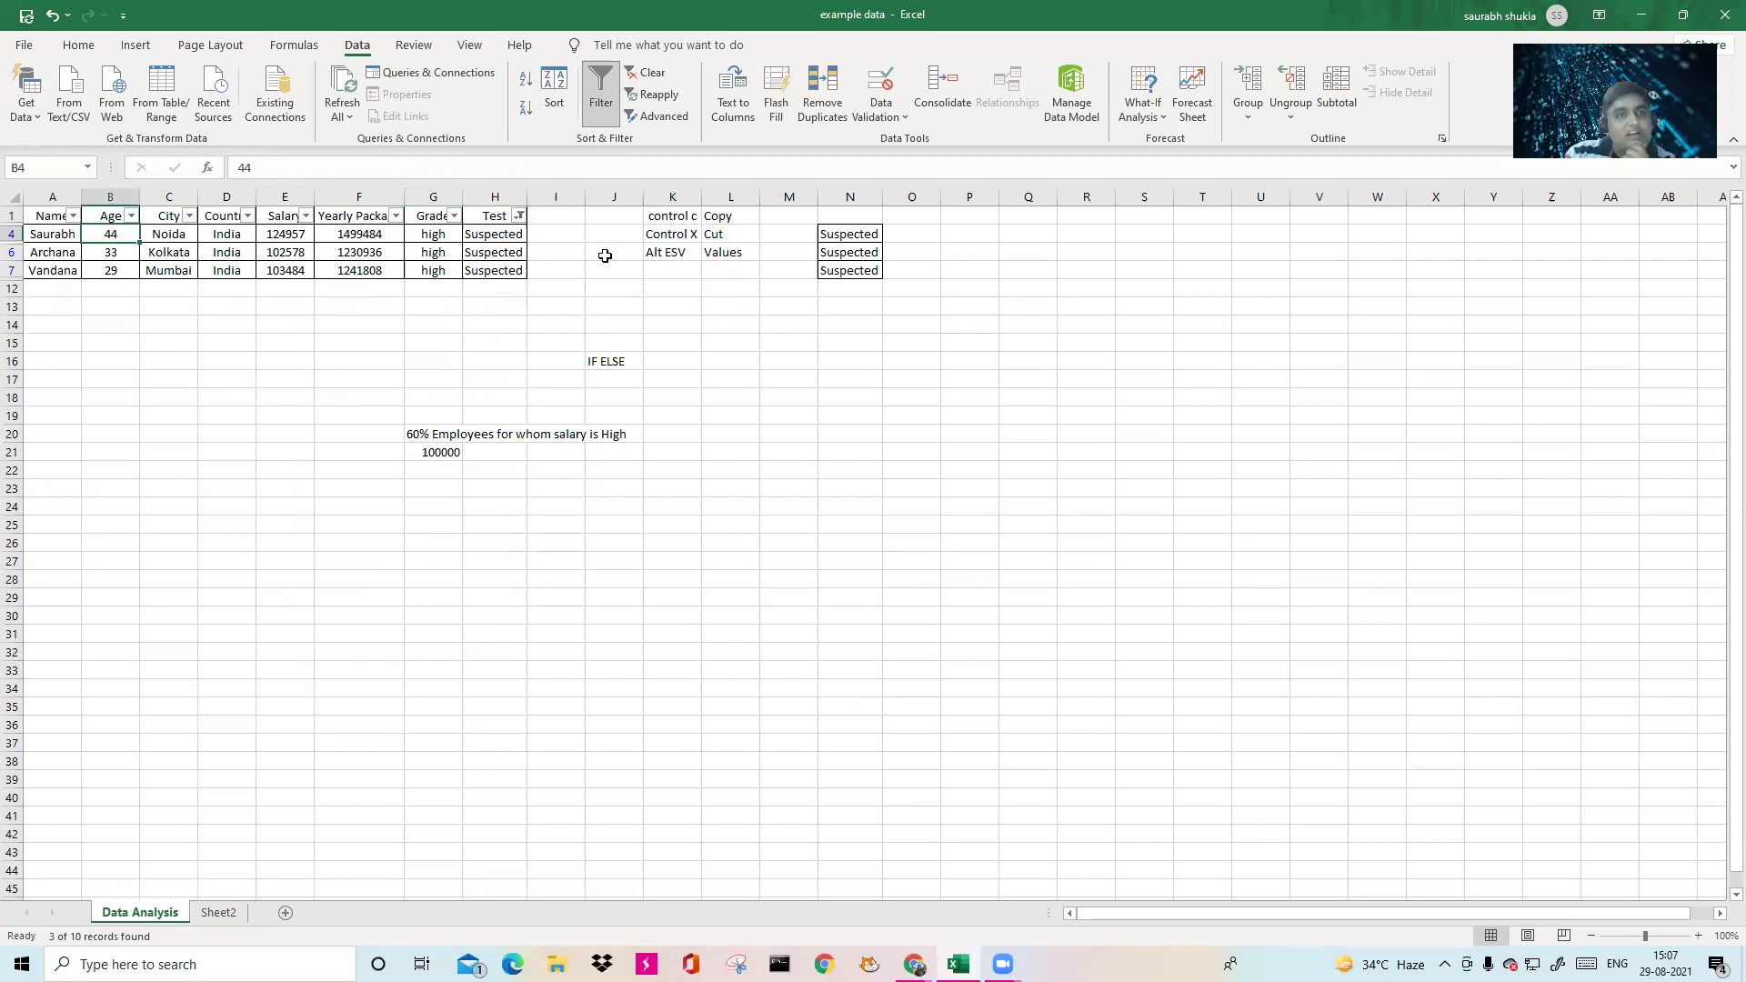
click(506, 238)
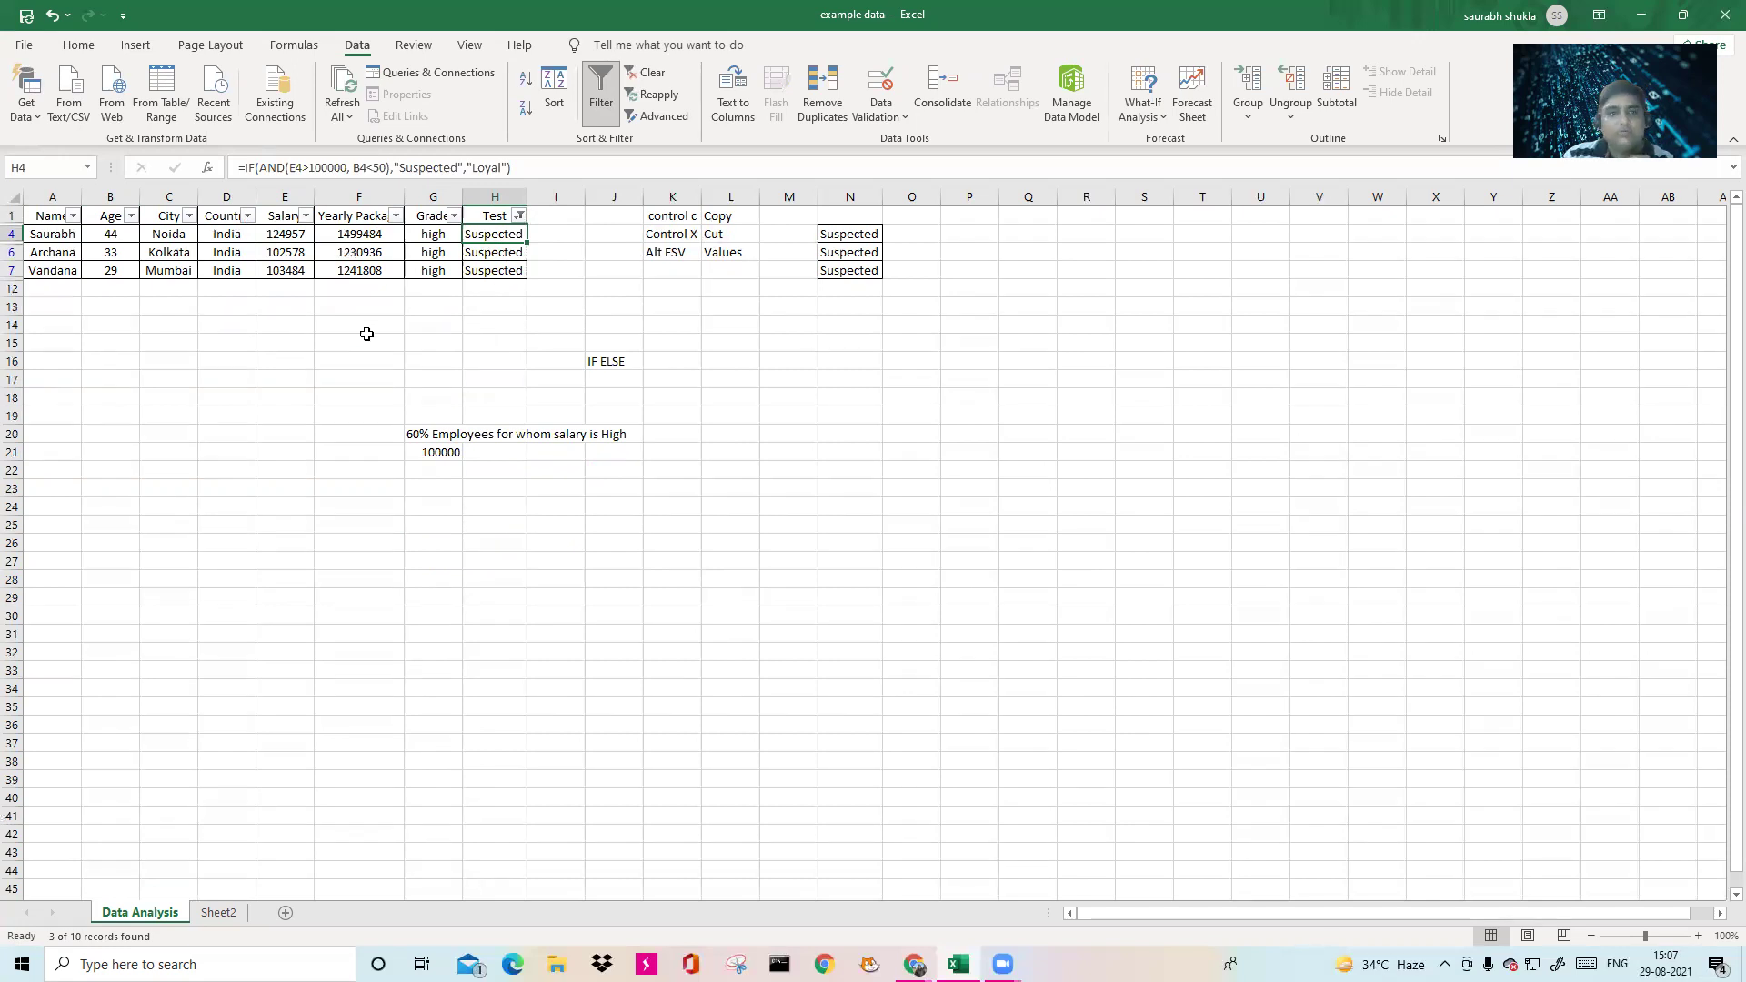
click(503, 255)
click(505, 236)
drag(505, 259, 507, 273)
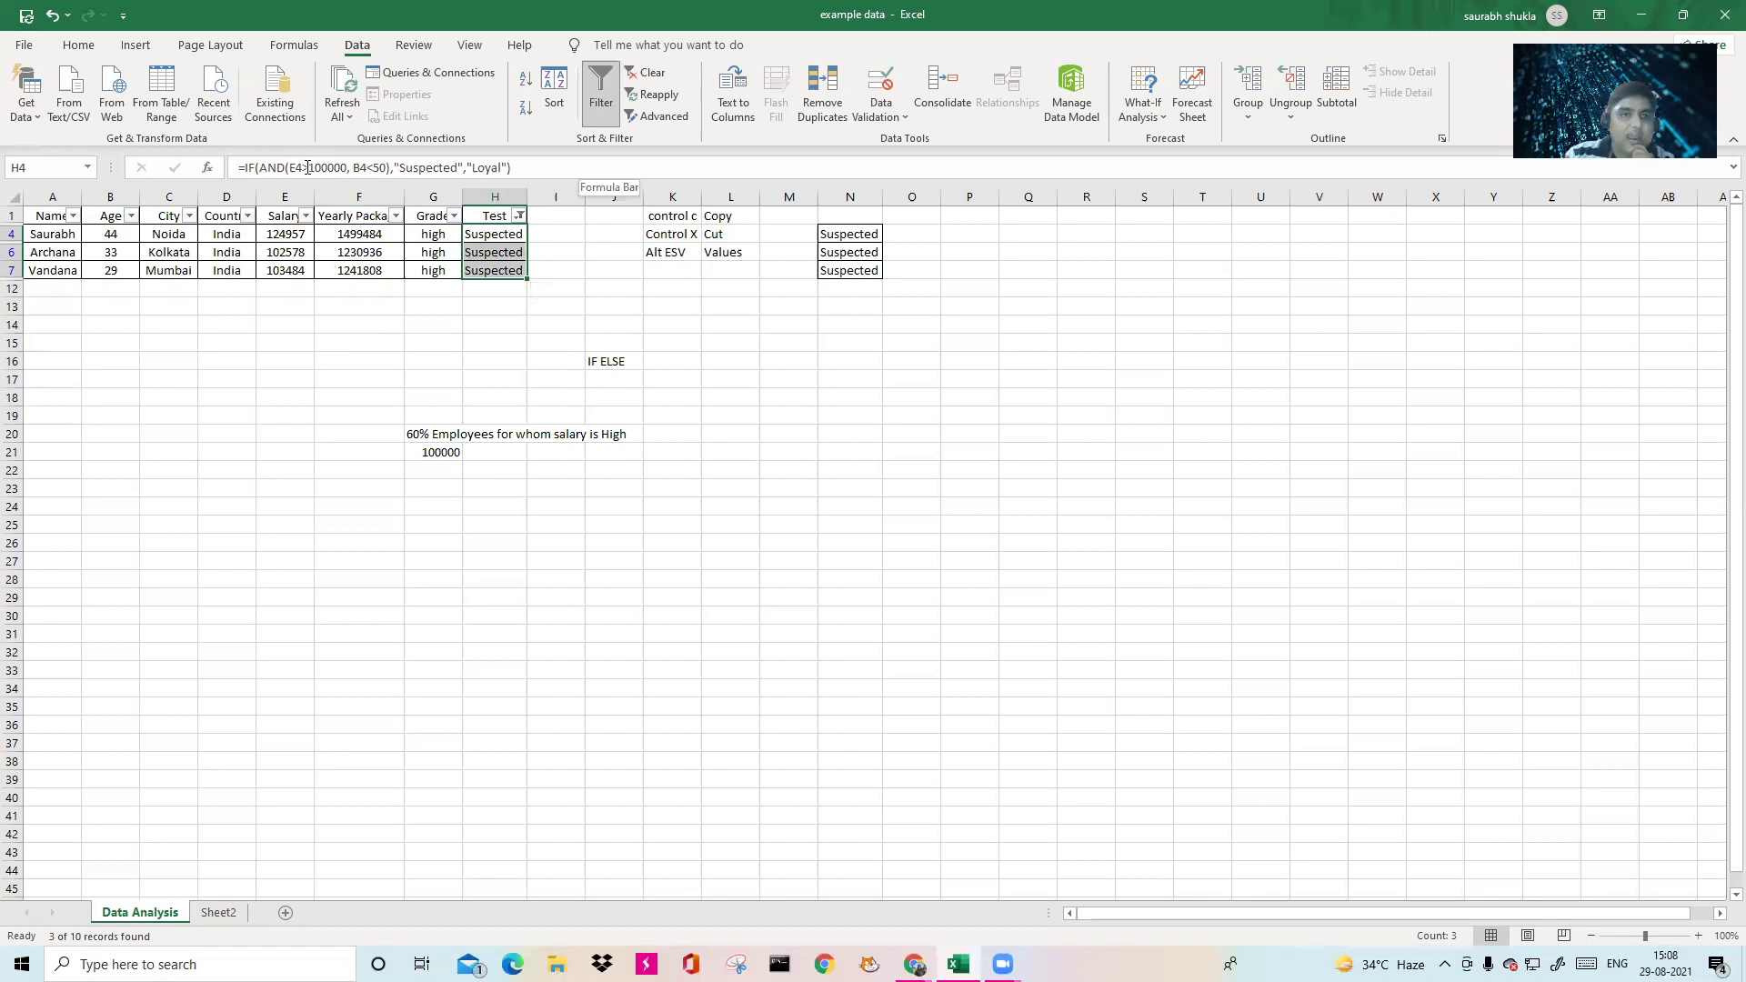
Remove the table filters and inspect the IF with OR formulas in N2 and N11.
click(864, 239)
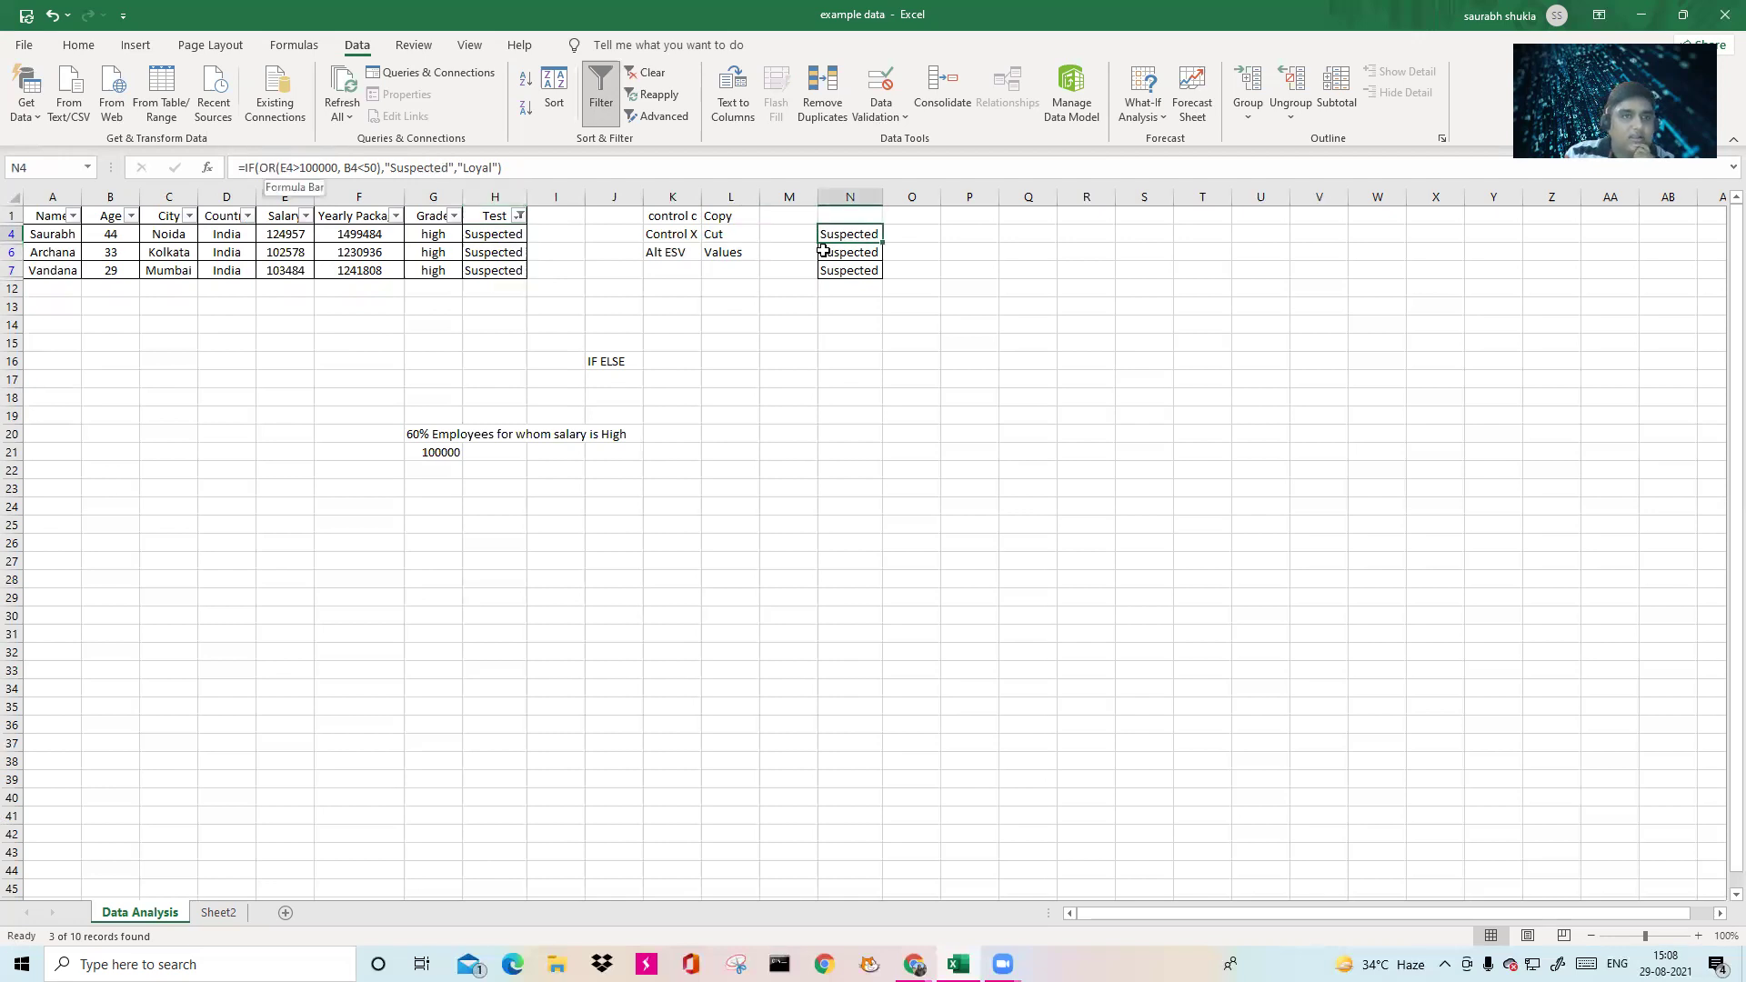
click(600, 101)
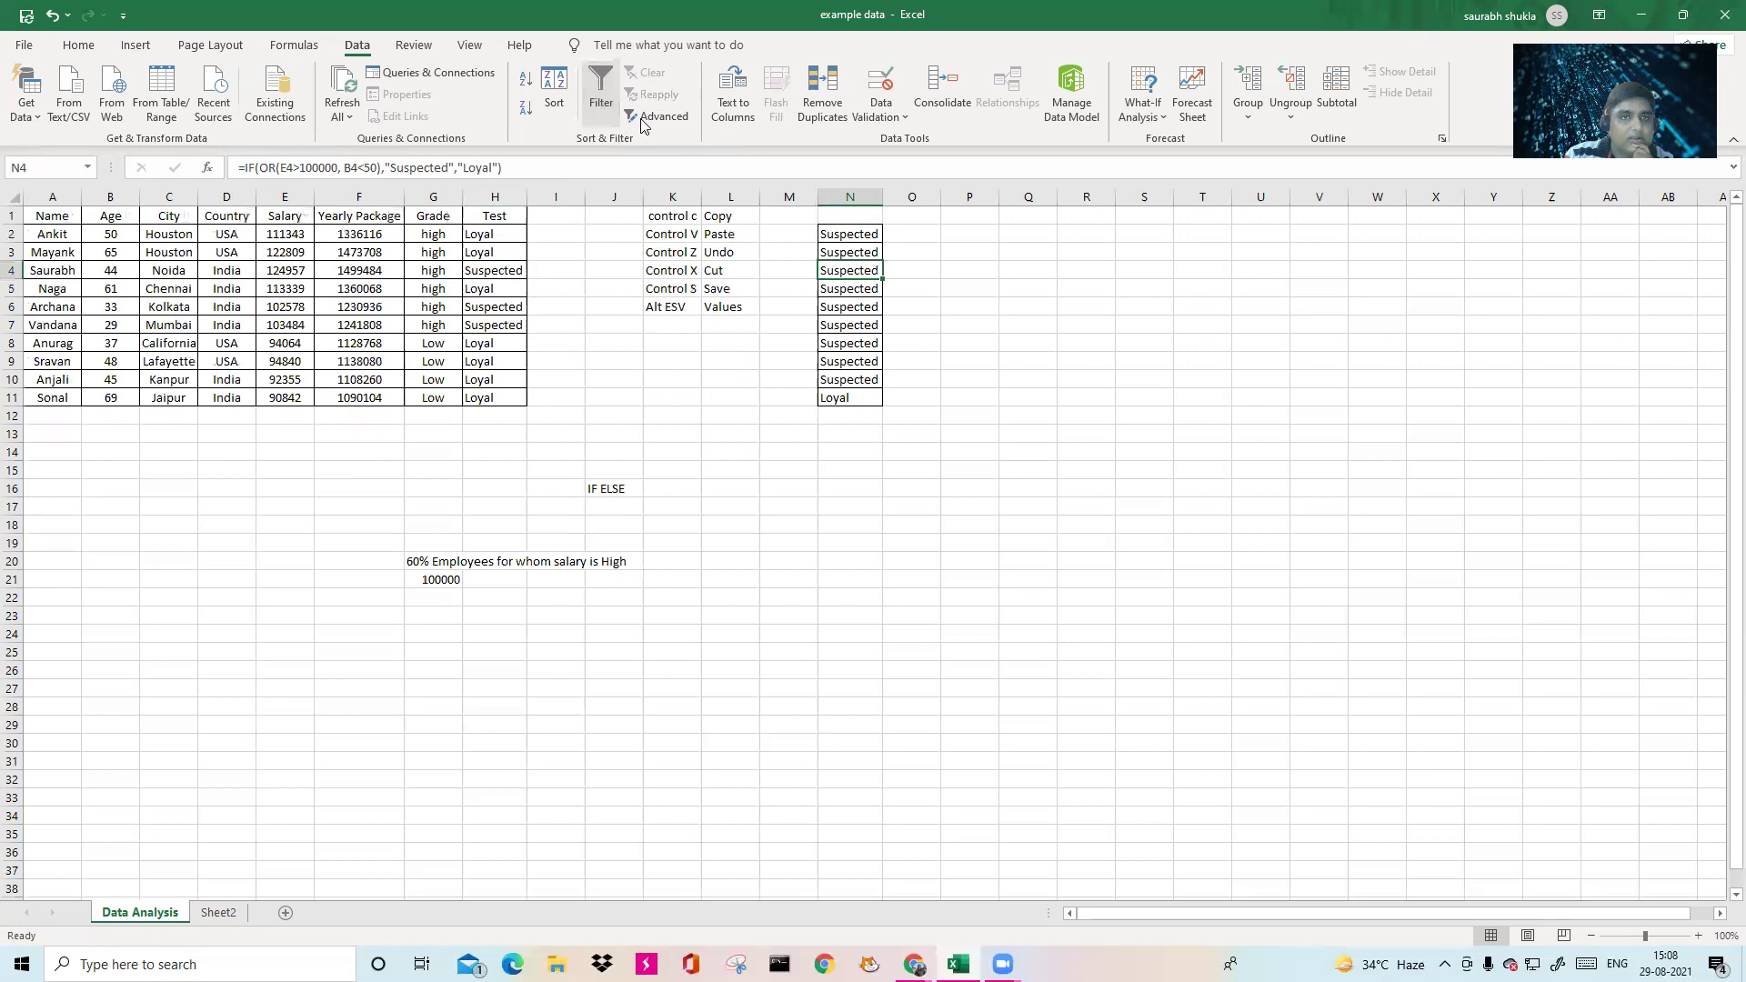
click(859, 236)
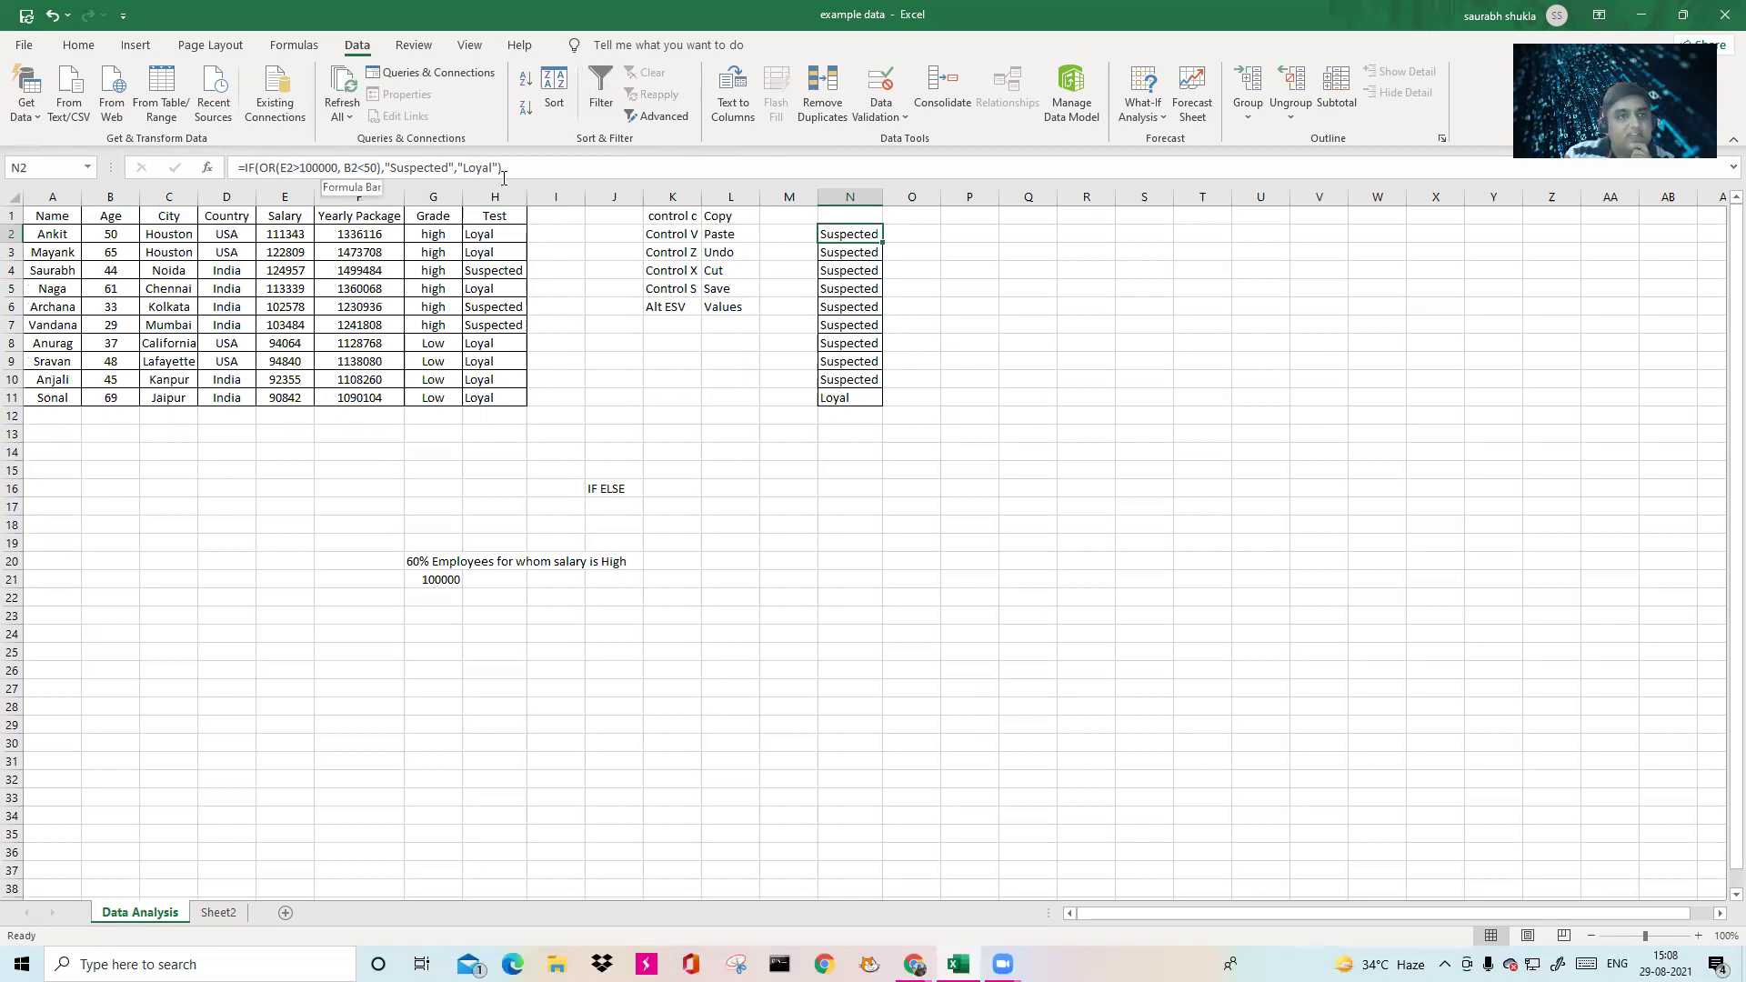
click(860, 398)
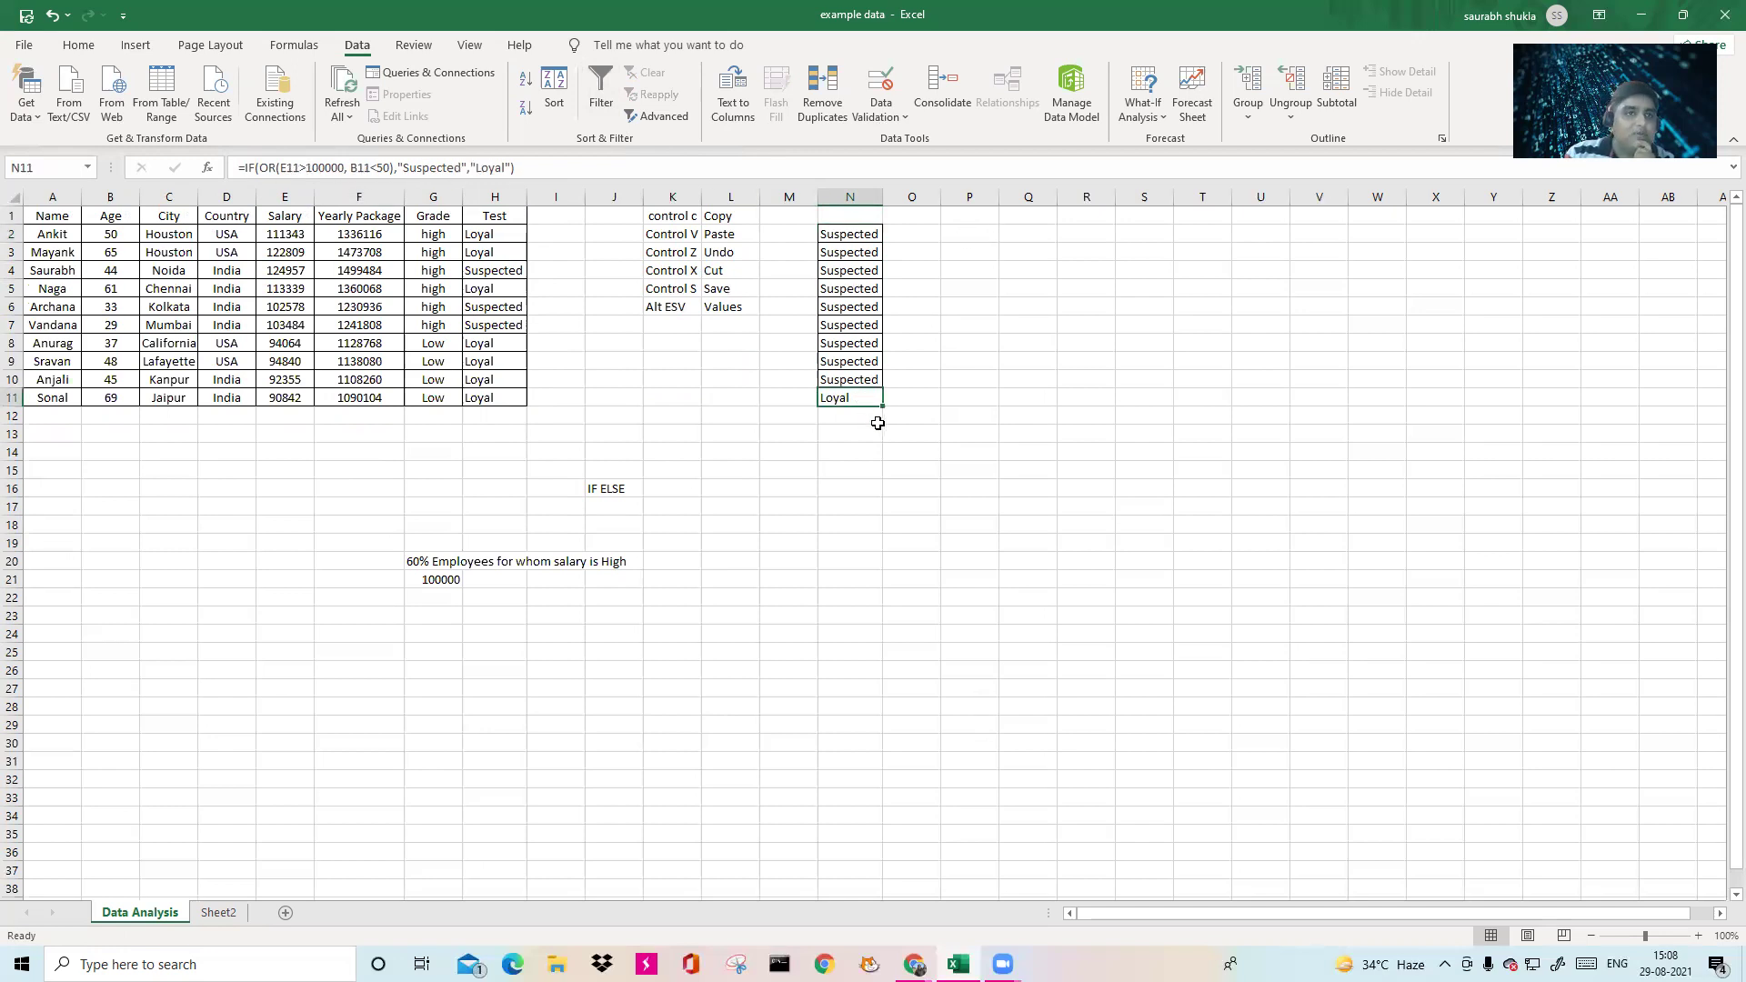
Check the Age and Salary in row 11, and compare the OR formula in N11 with the AND formula in H11.
click(109, 398)
click(272, 399)
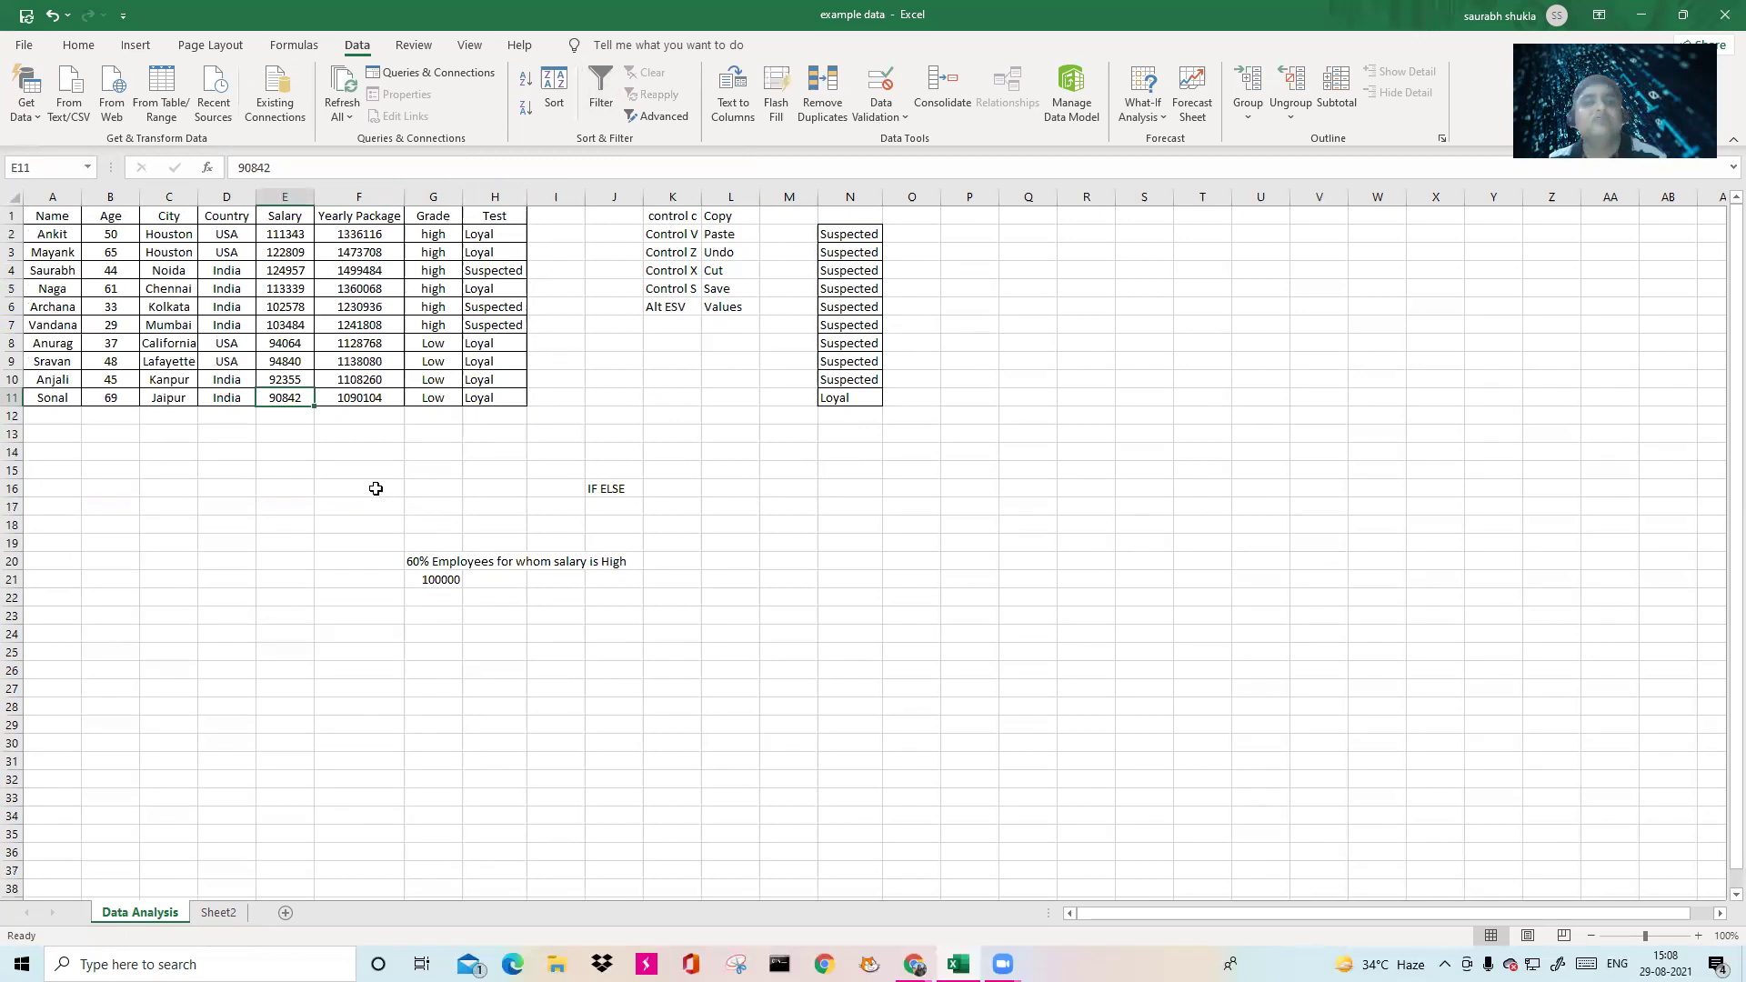
click(866, 400)
click(483, 397)
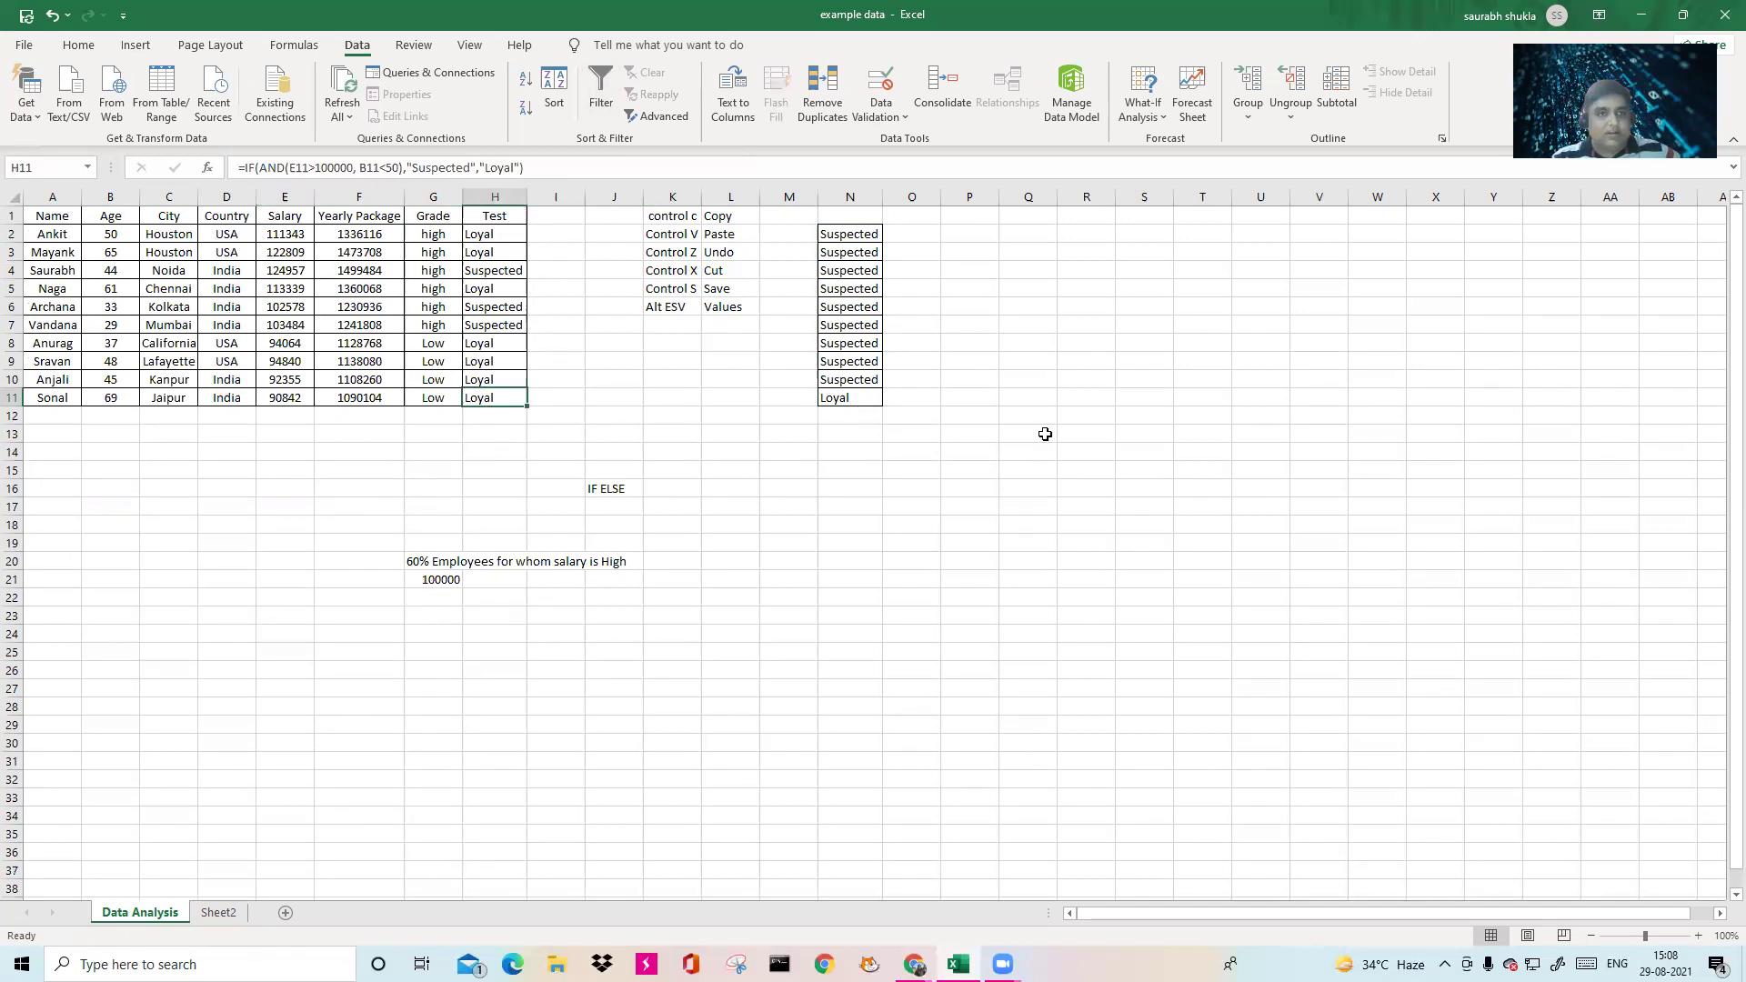
click(834, 395)
click(491, 400)
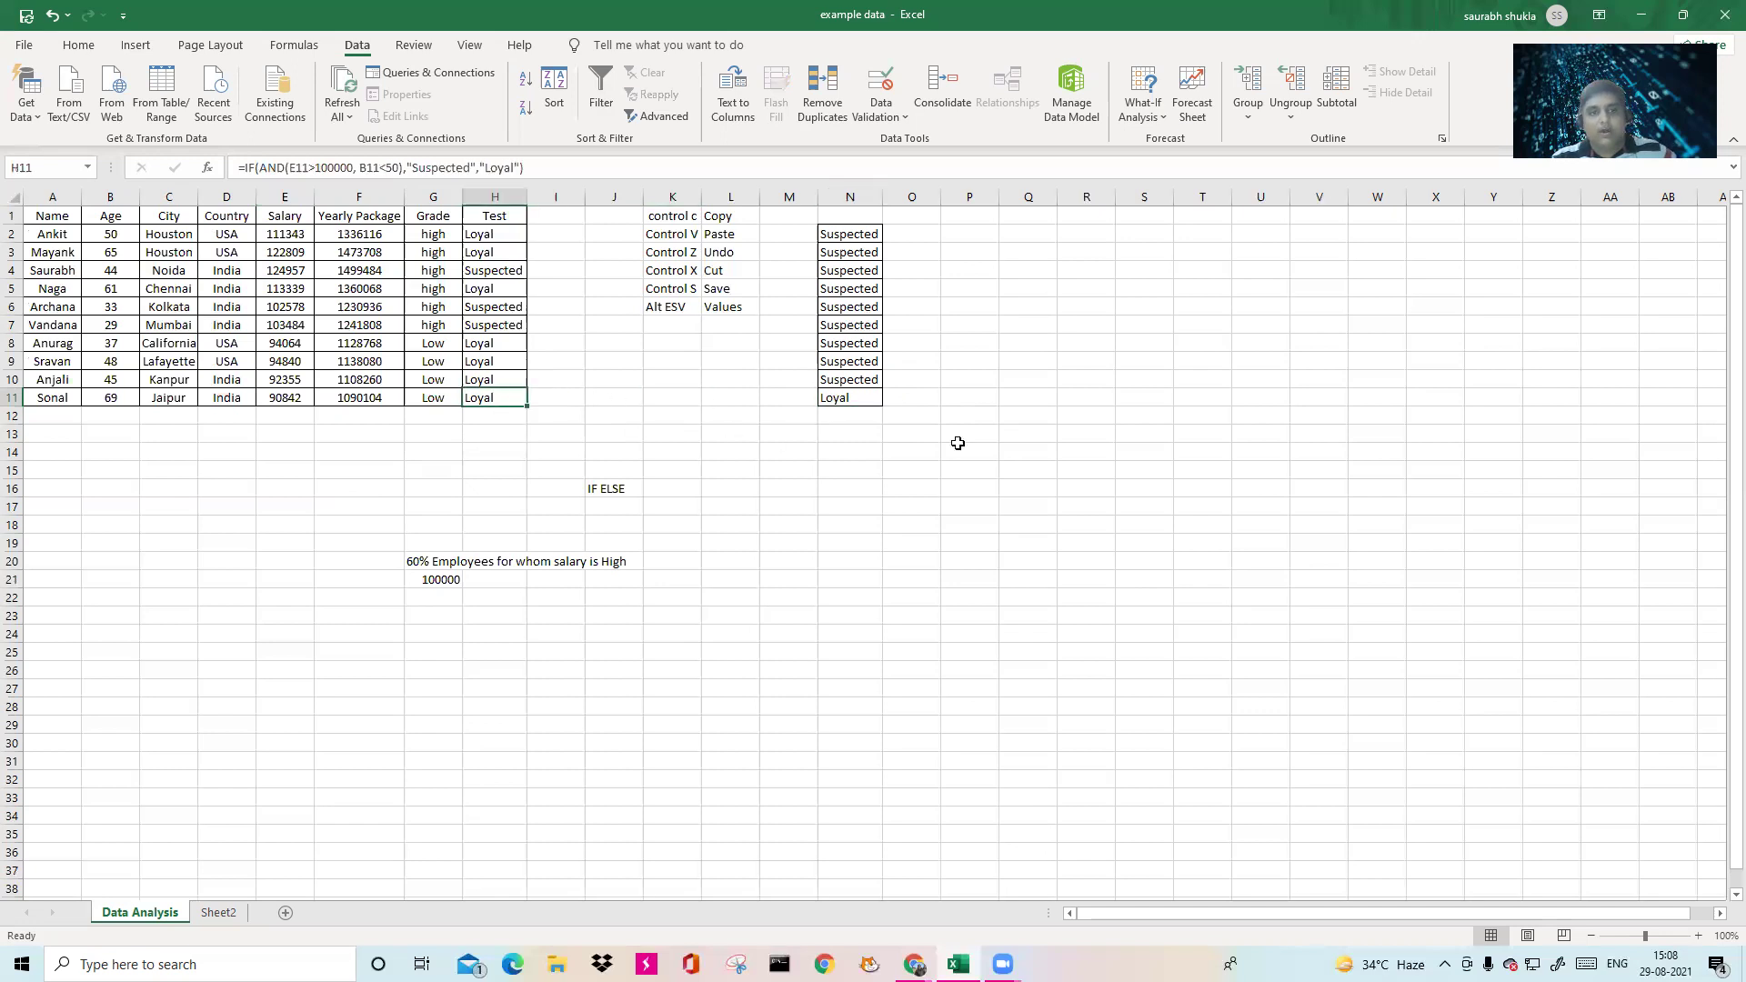
click(873, 399)
click(479, 393)
Highlight the salary note in G20:J21 and the data columns A to F, and inspect the Test formula in H8.
drag(438, 561, 628, 582)
click(427, 562)
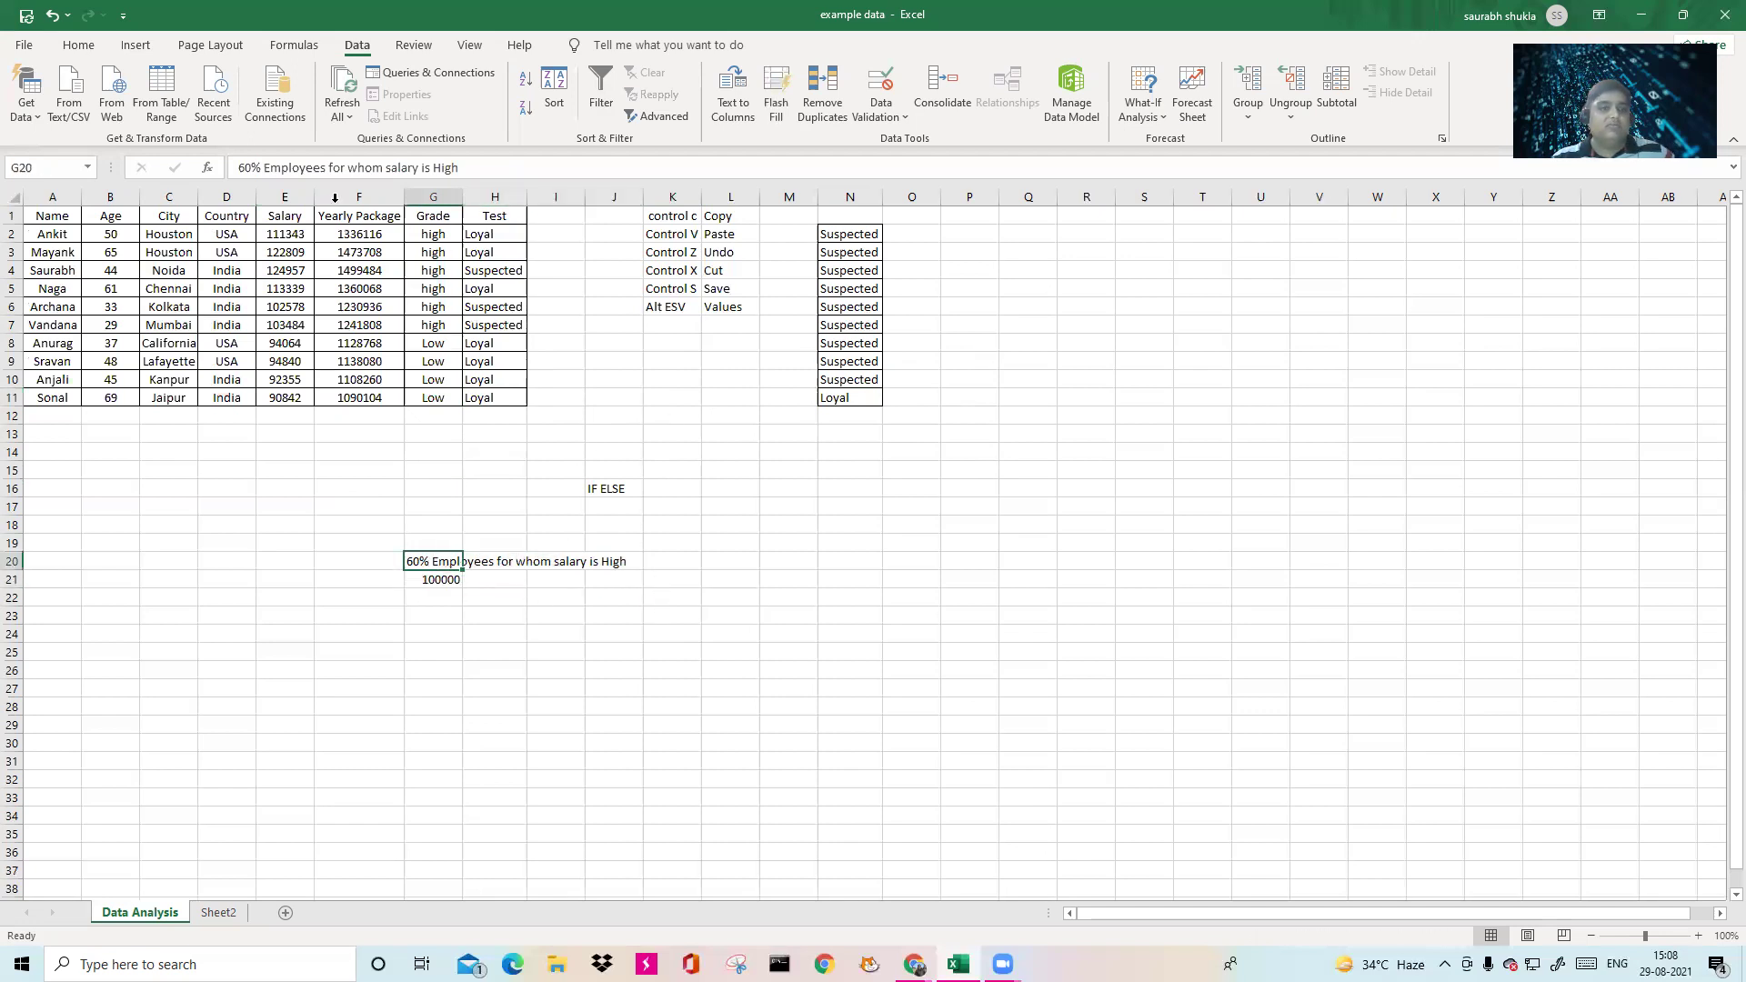
drag(69, 186, 364, 195)
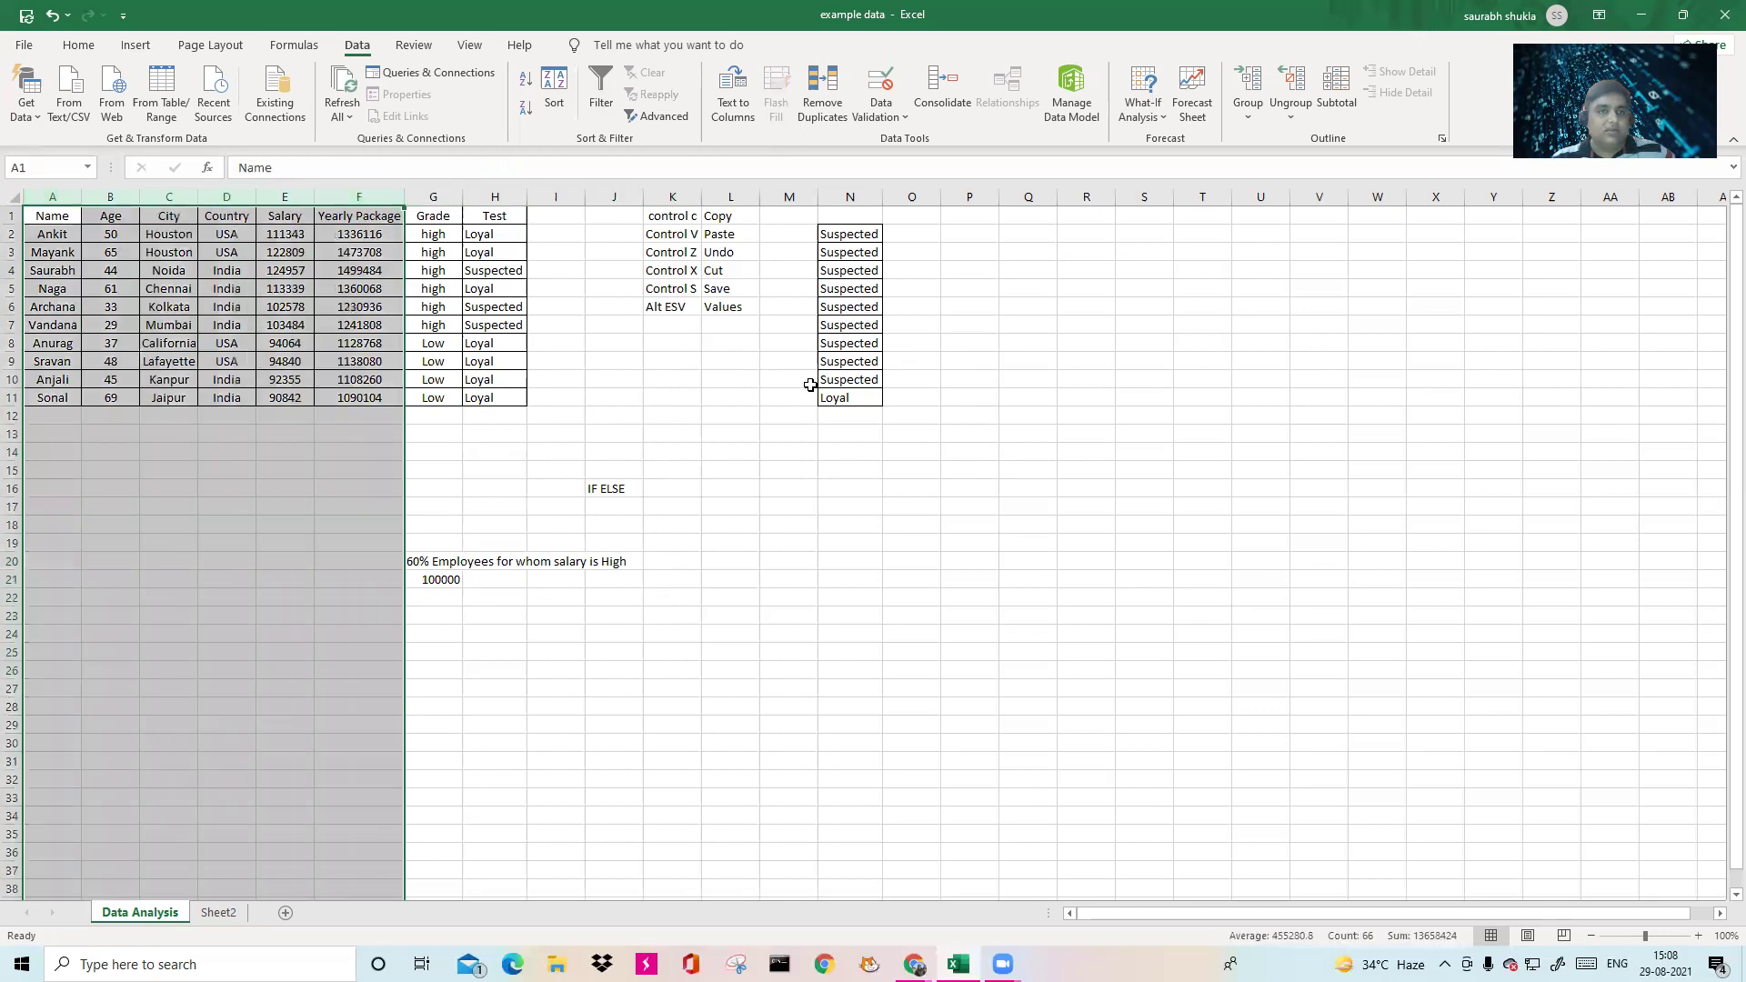
click(798, 380)
click(512, 346)
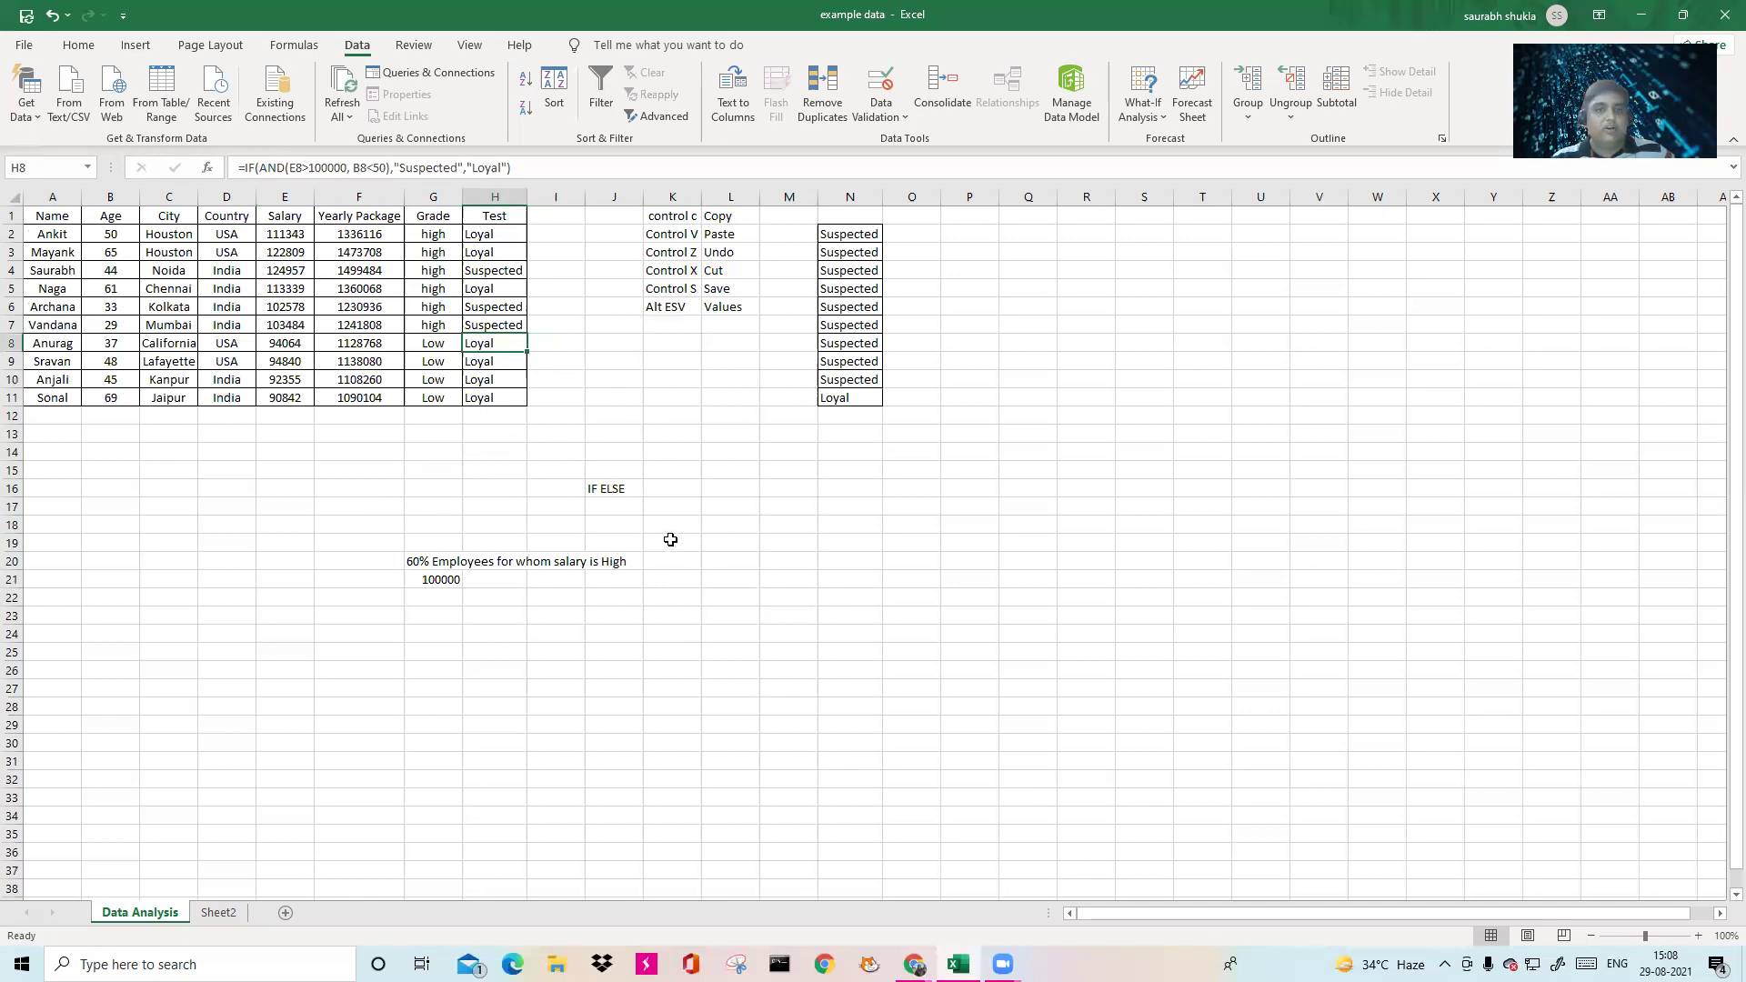
Highlight the list of keyboard shortcuts in K1:K6.
drag(686, 215, 687, 307)
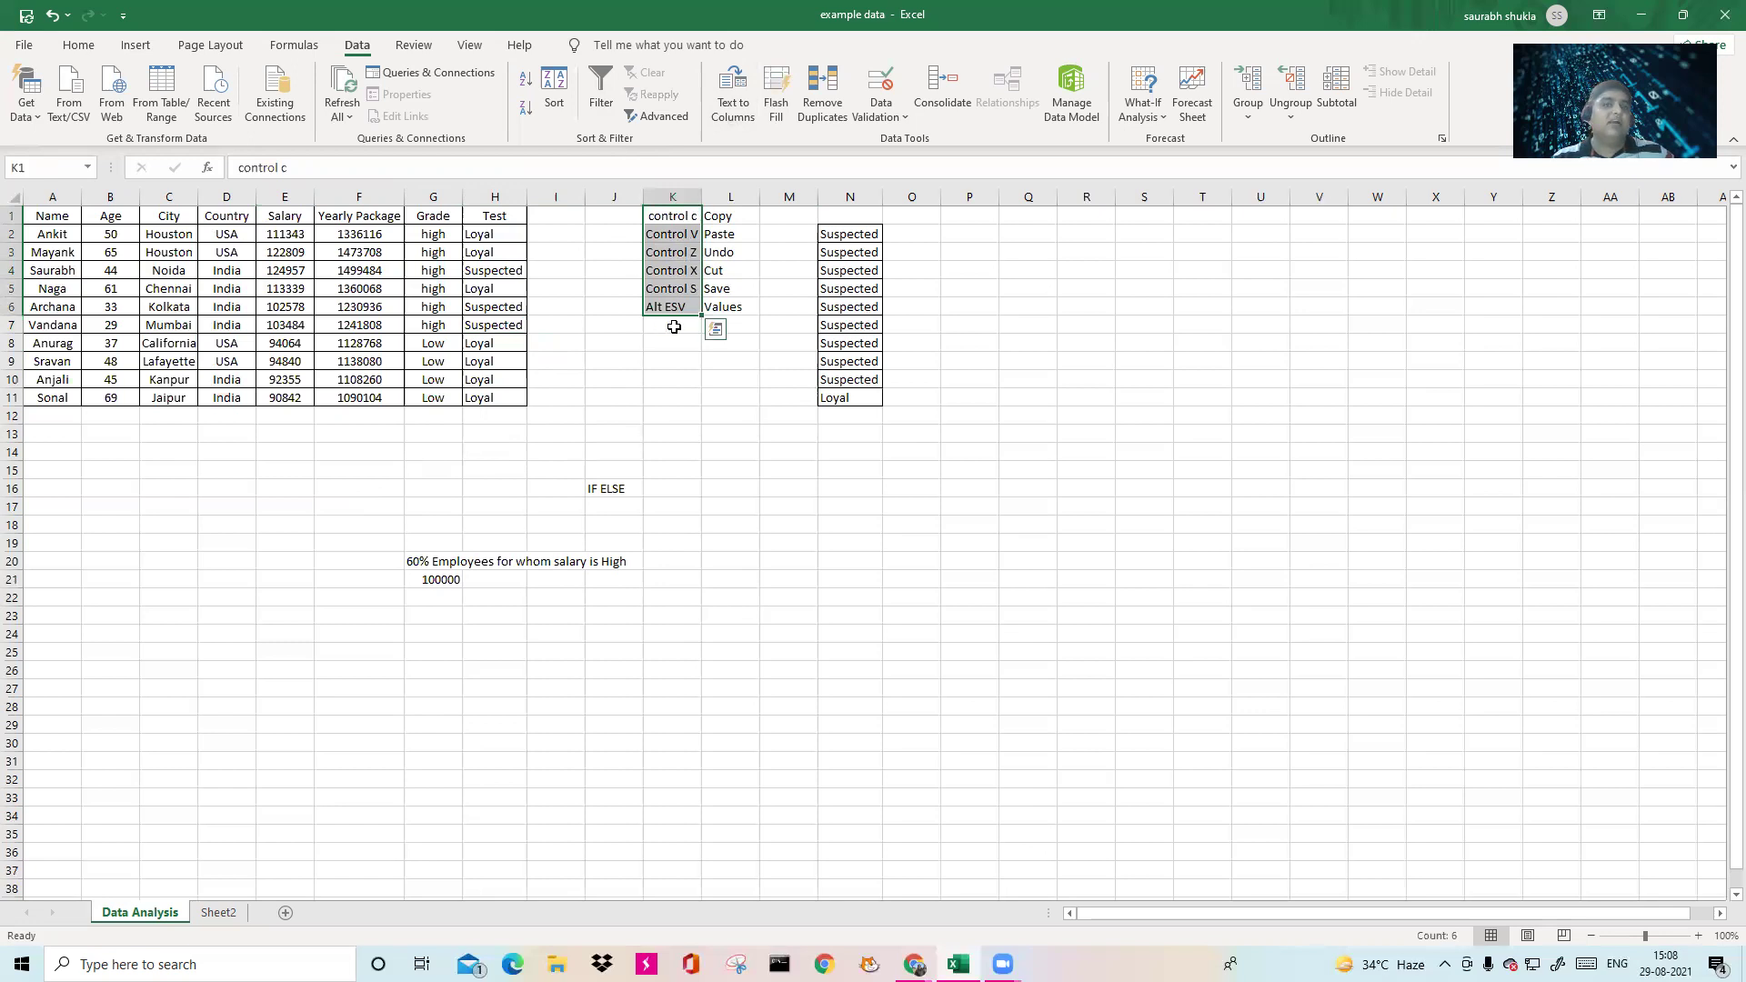
click(680, 216)
drag(681, 254, 673, 309)
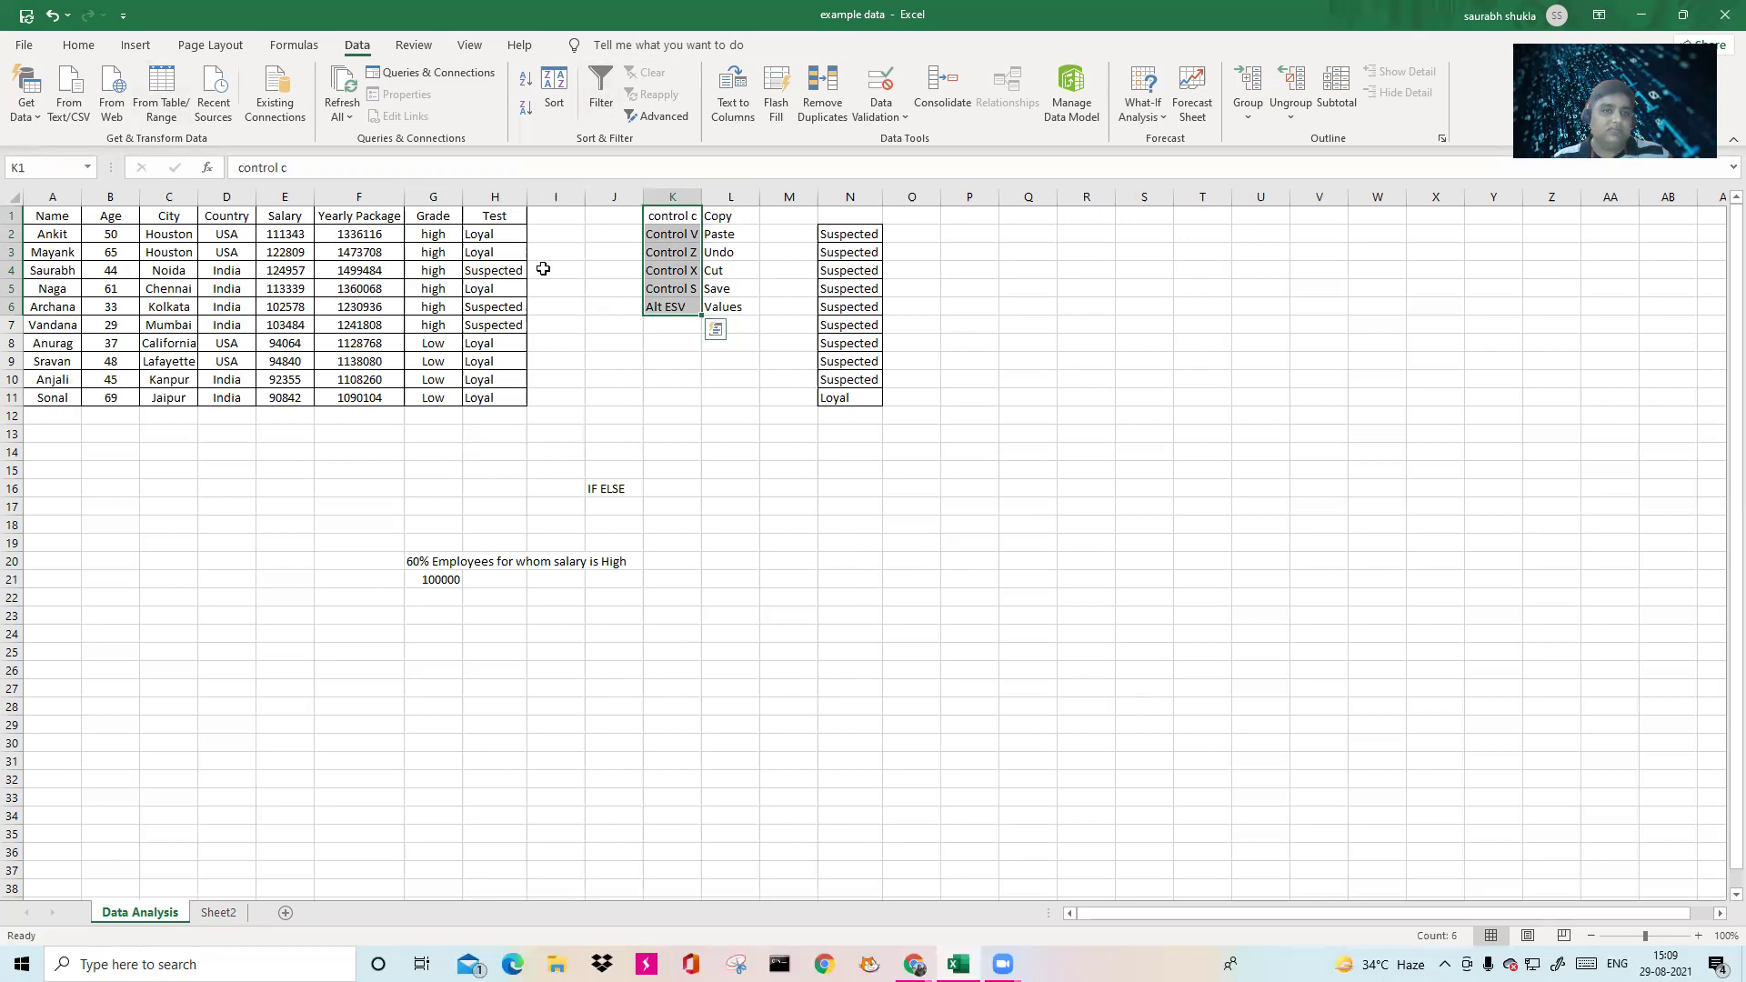
Examine the Test column from its header through H5, comparing its formulas with the Grade formulas in G4 to G6.
click(492, 219)
click(494, 237)
click(487, 270)
click(432, 276)
click(469, 275)
click(438, 284)
click(489, 275)
click(427, 305)
click(493, 290)
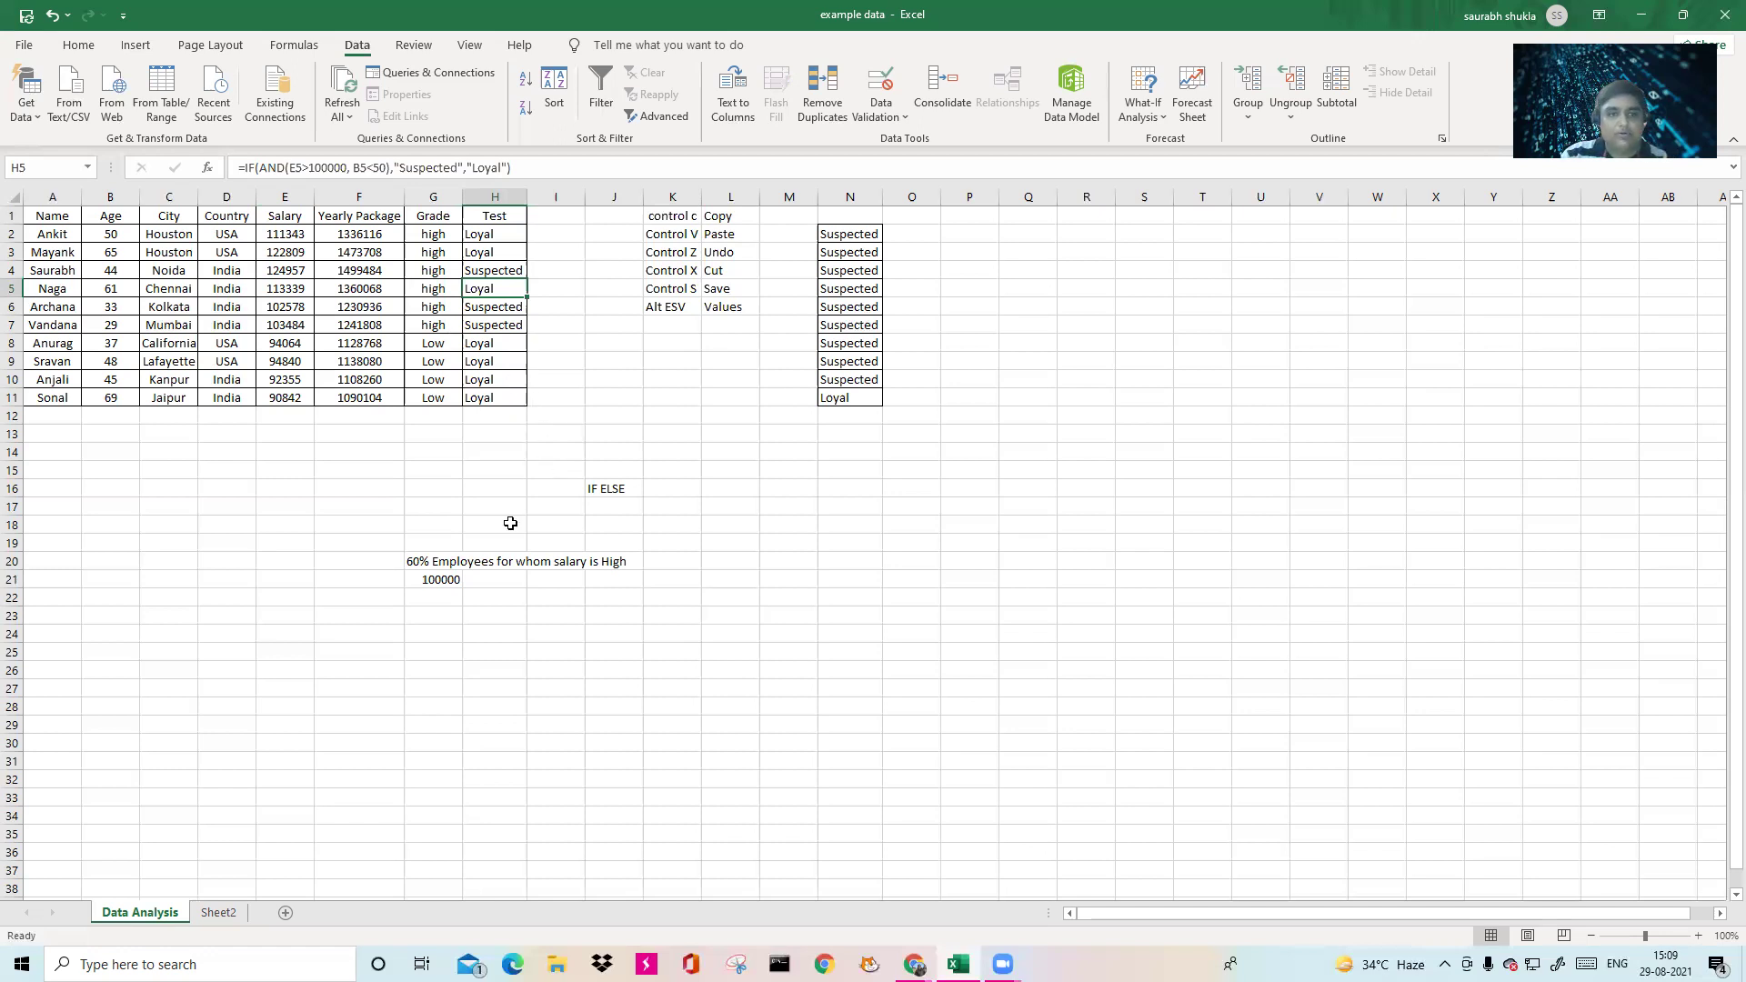
Review the IF ELSE label in J16 and compare the IF, AND and OR formulas in G5, H5 and N5.
click(628, 491)
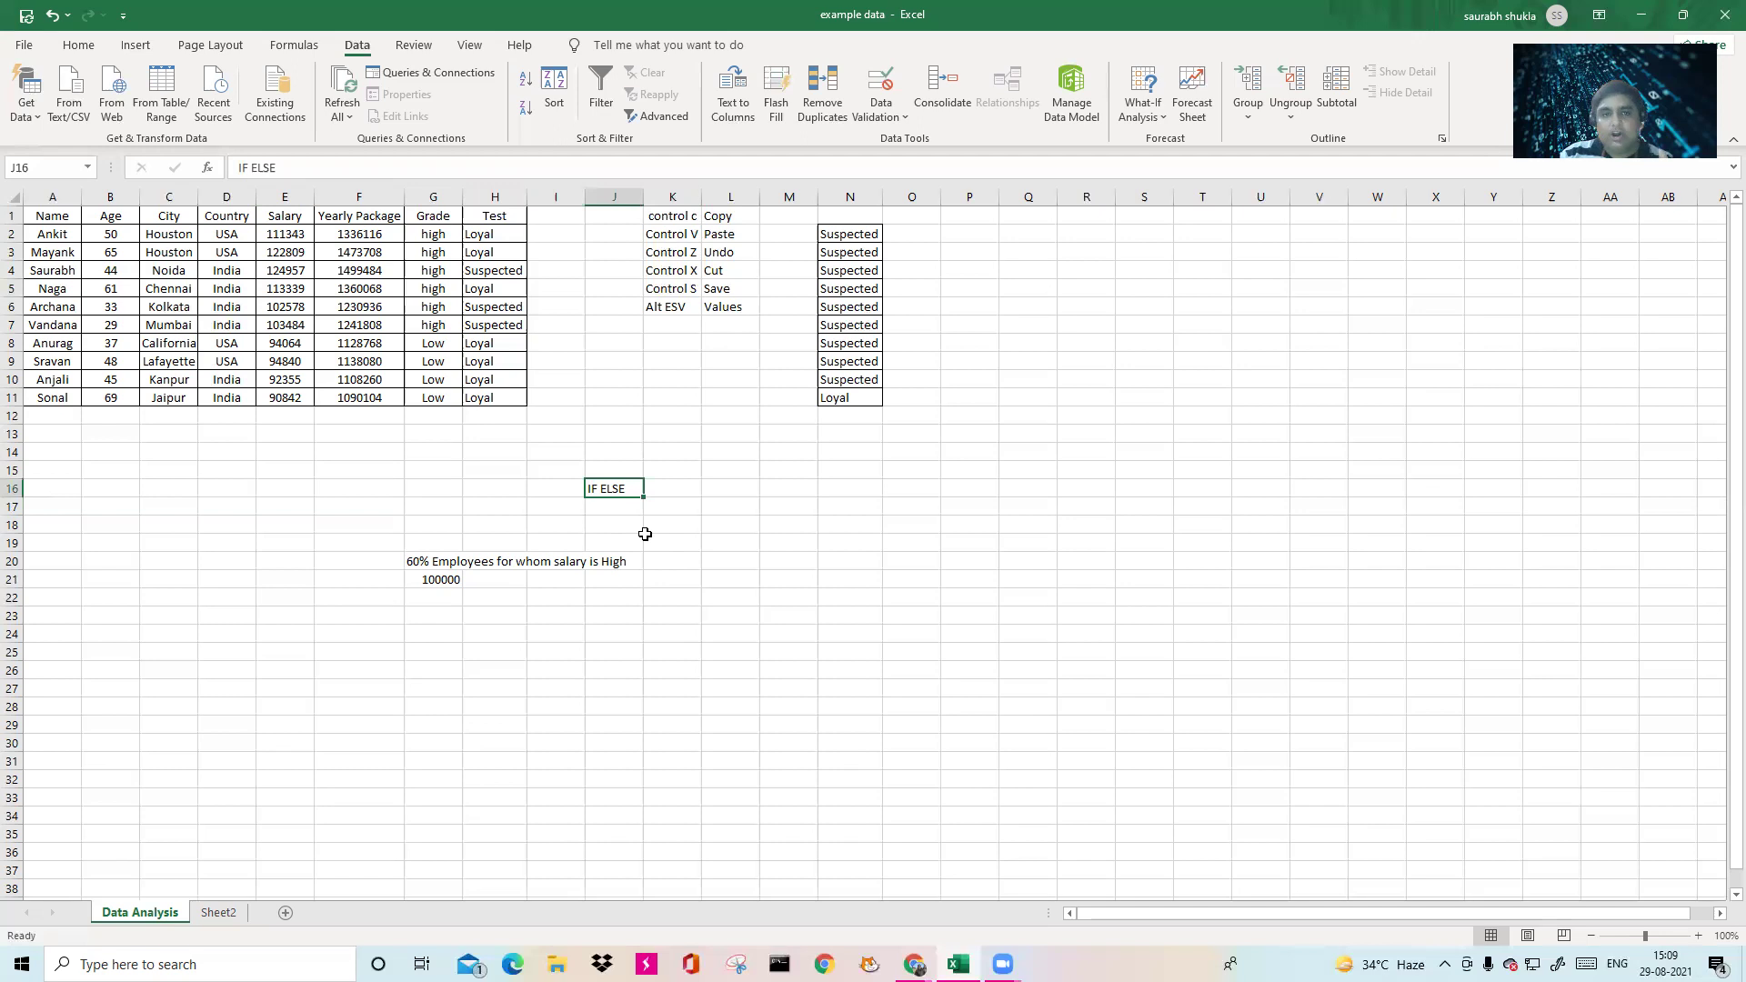
click(432, 291)
click(491, 291)
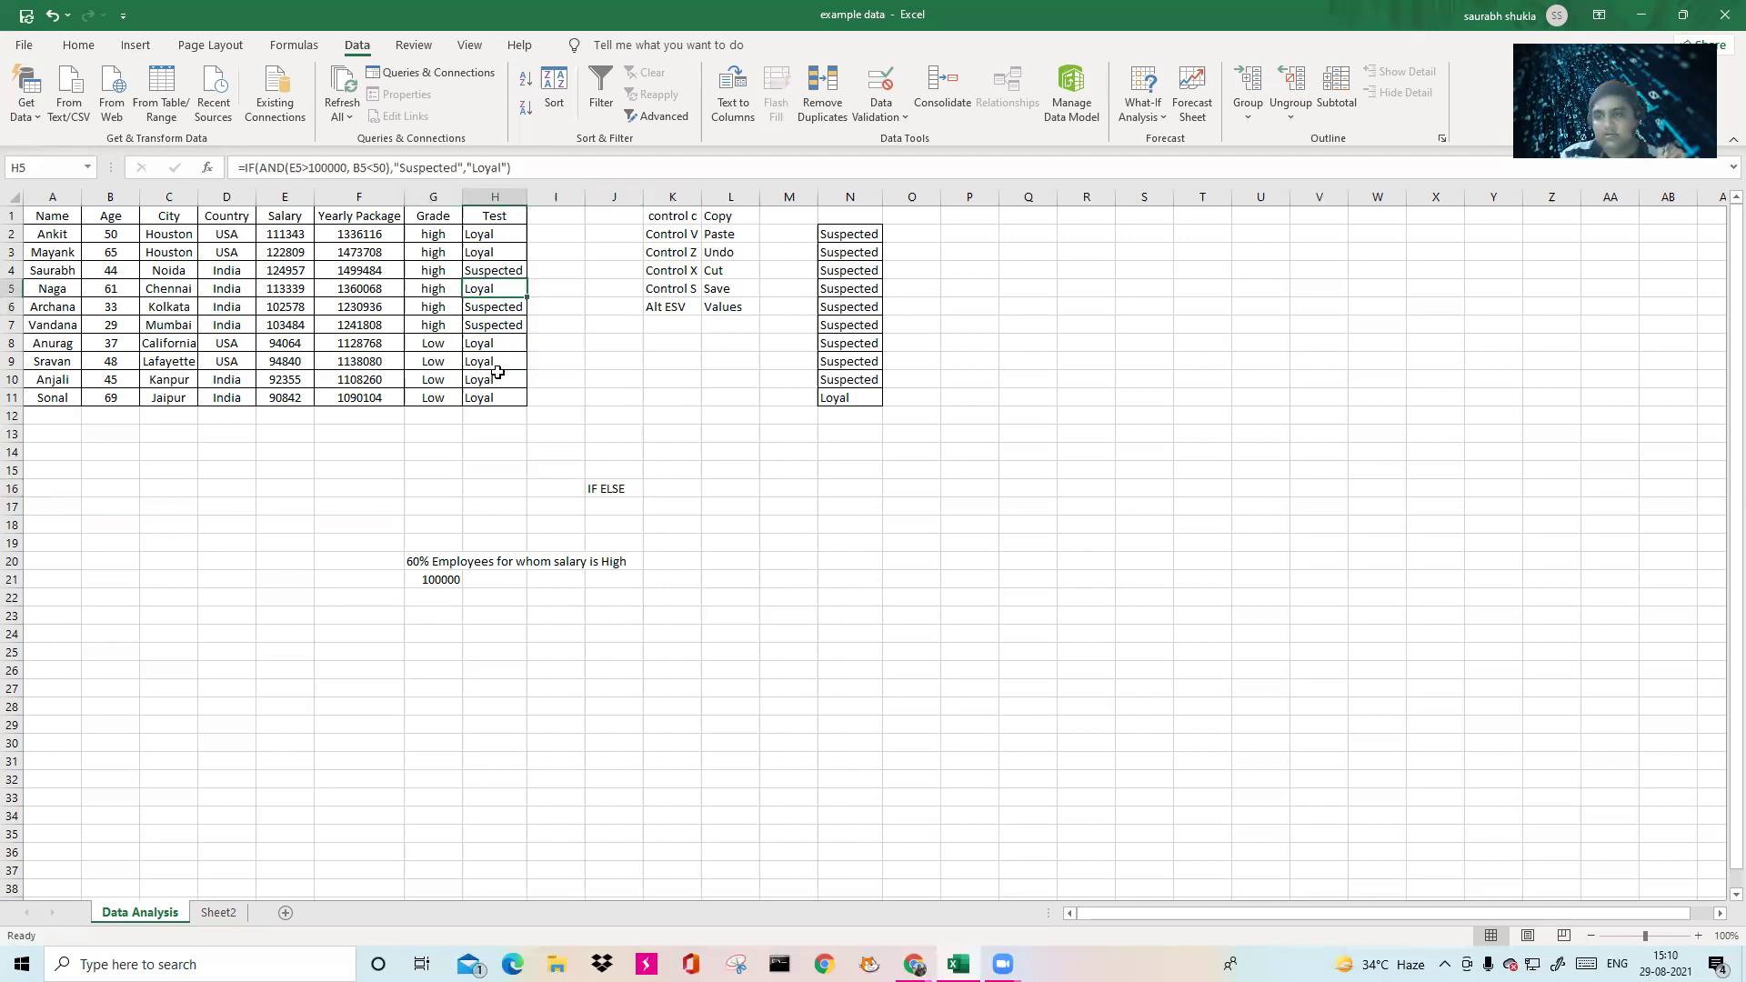
click(438, 290)
click(497, 293)
click(846, 270)
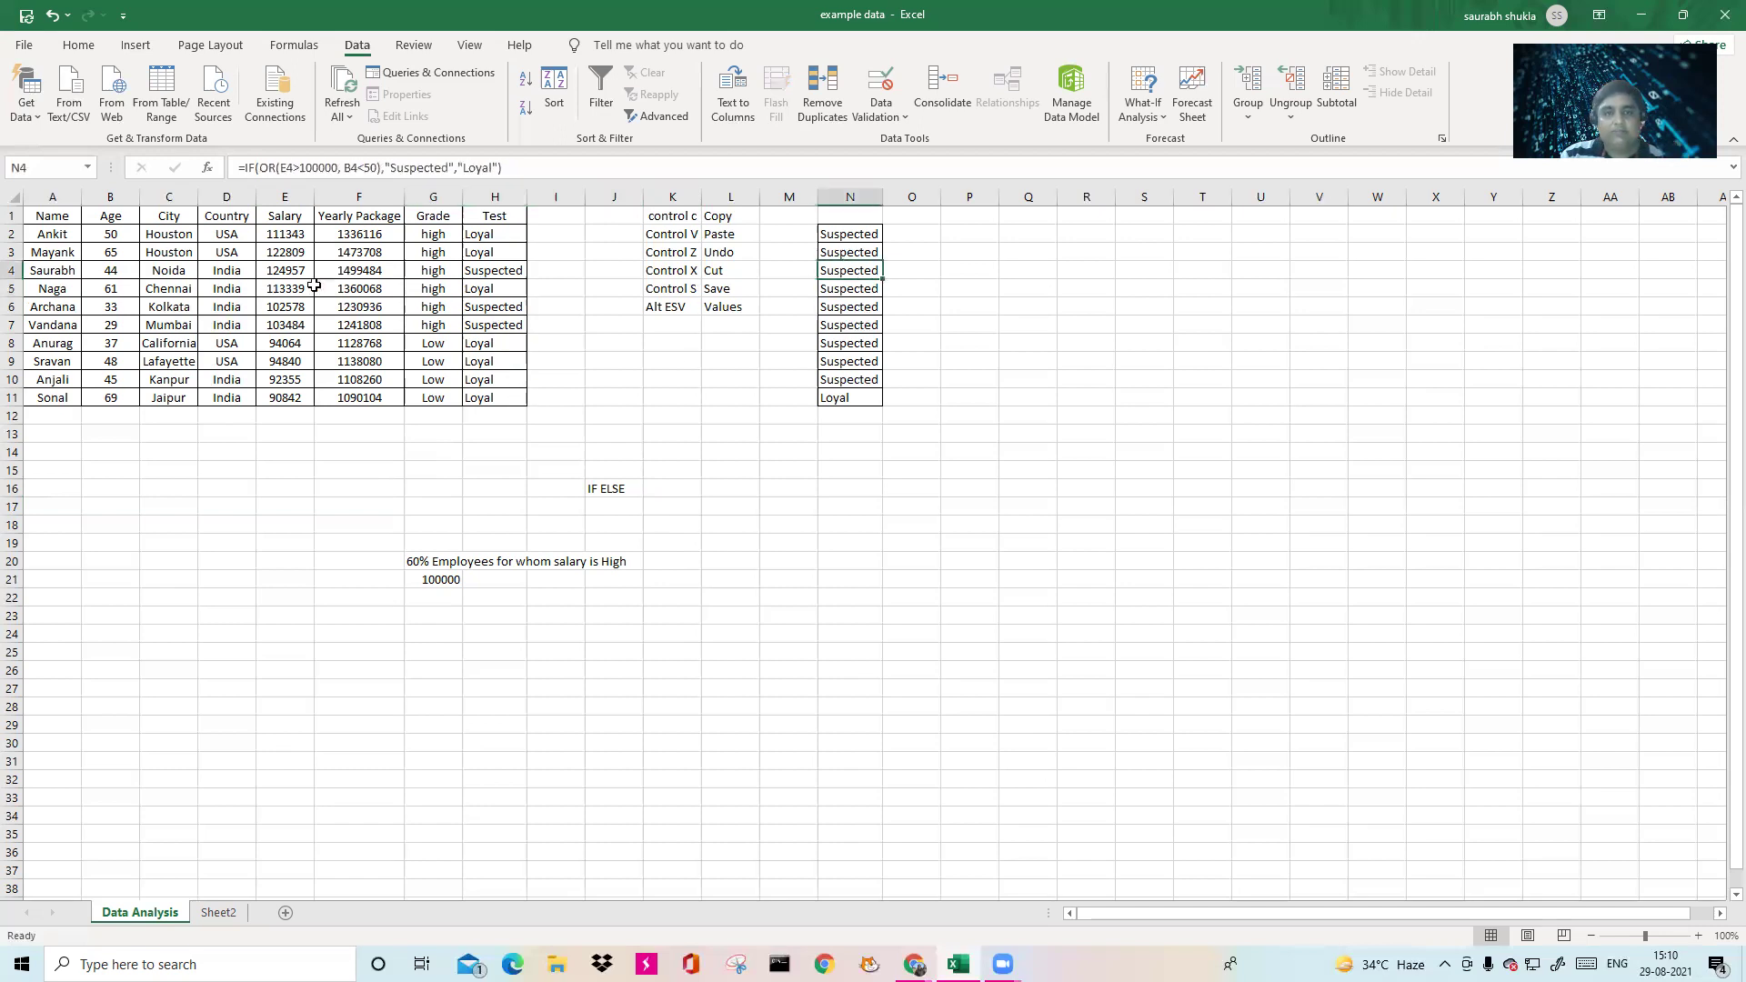
click(514, 291)
click(862, 285)
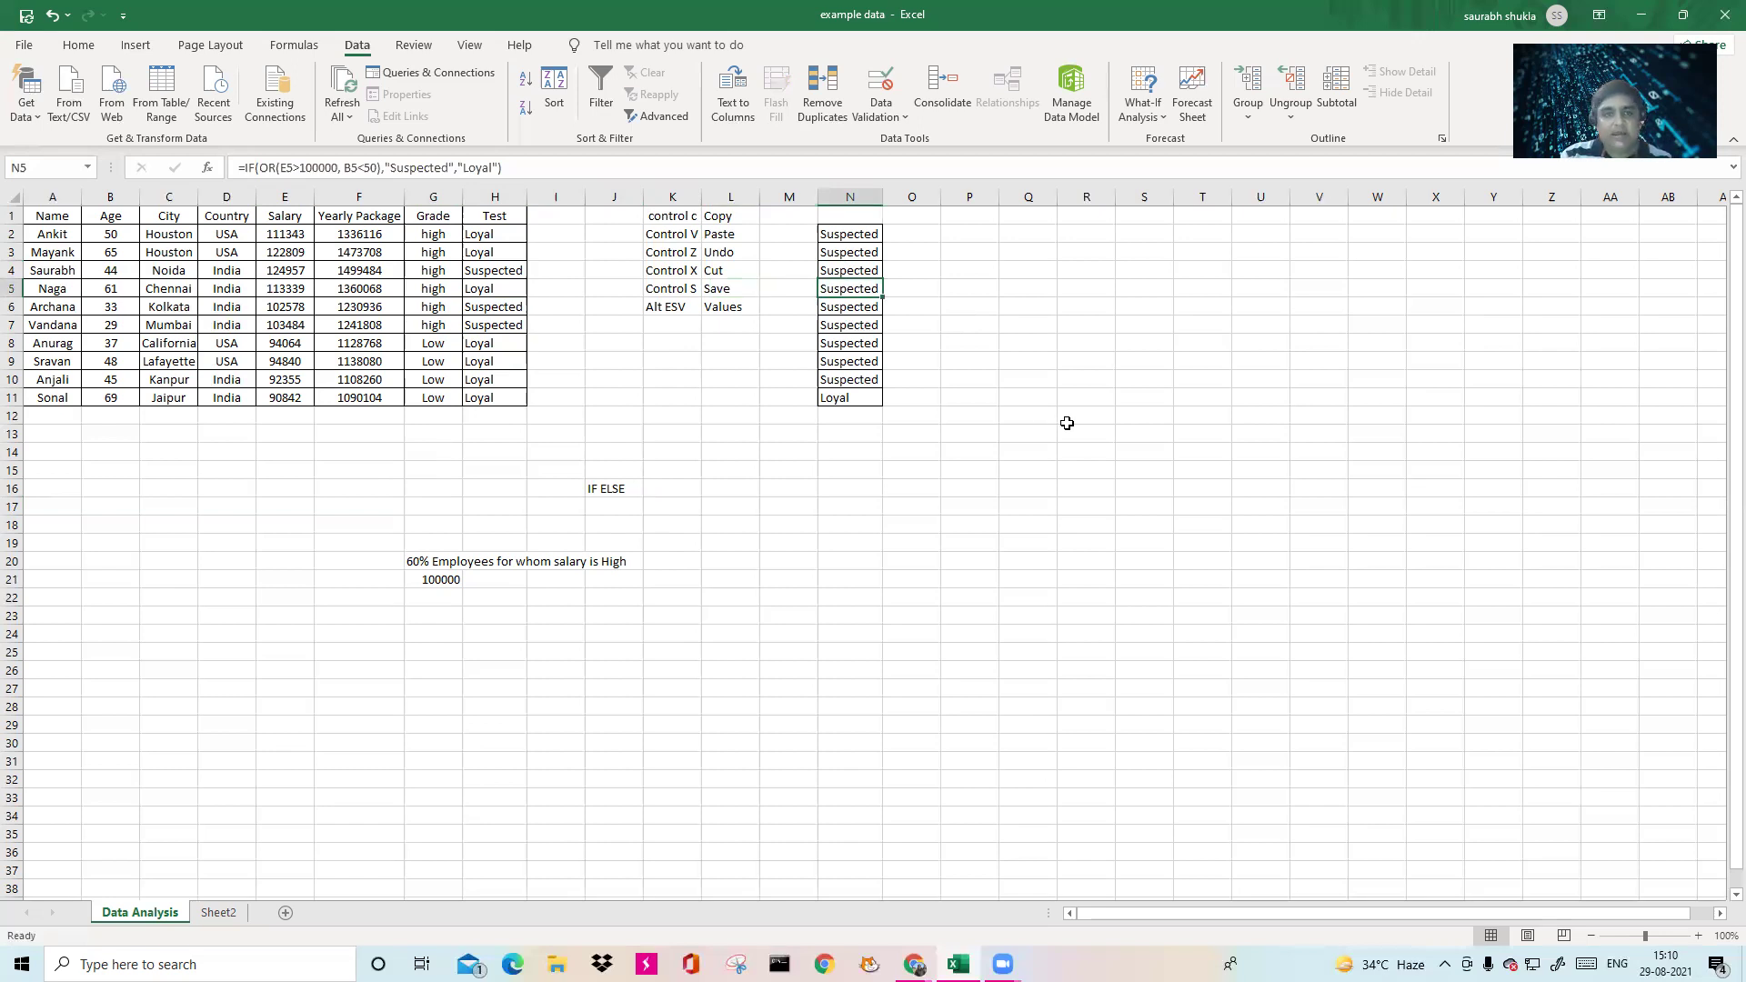
Add the entry "Randbetween" in K7 below the shortcut list.
click(652, 324)
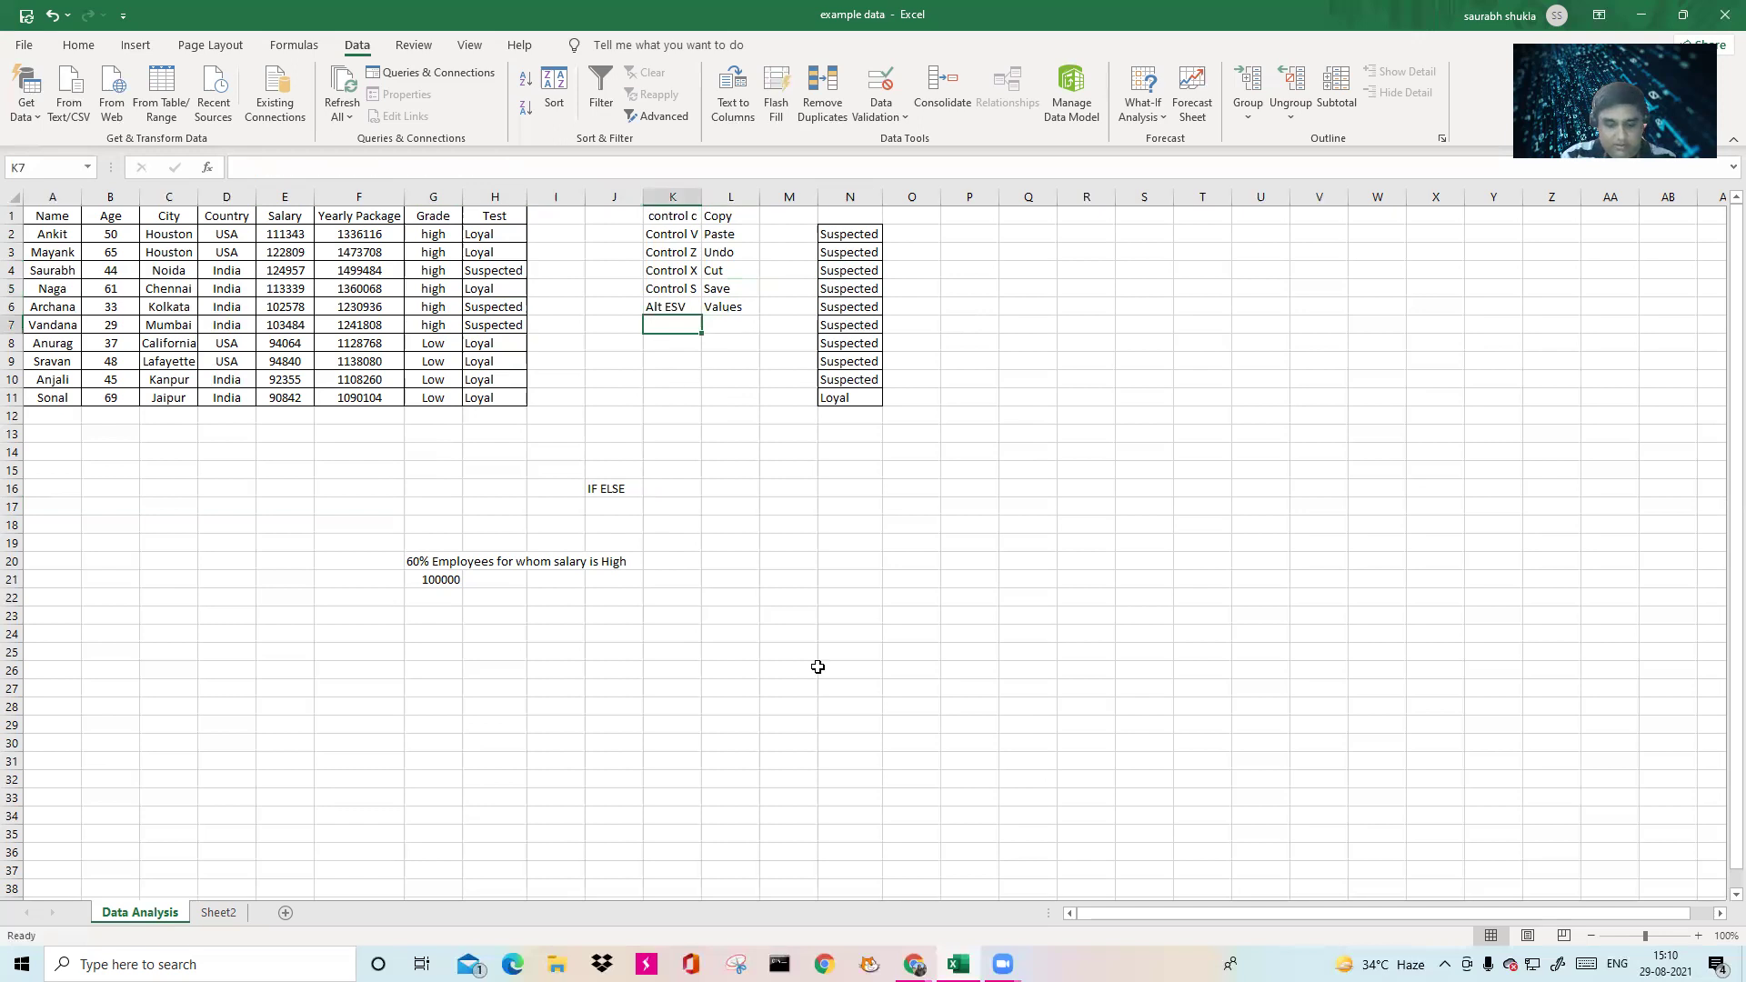
text(Randbetween)
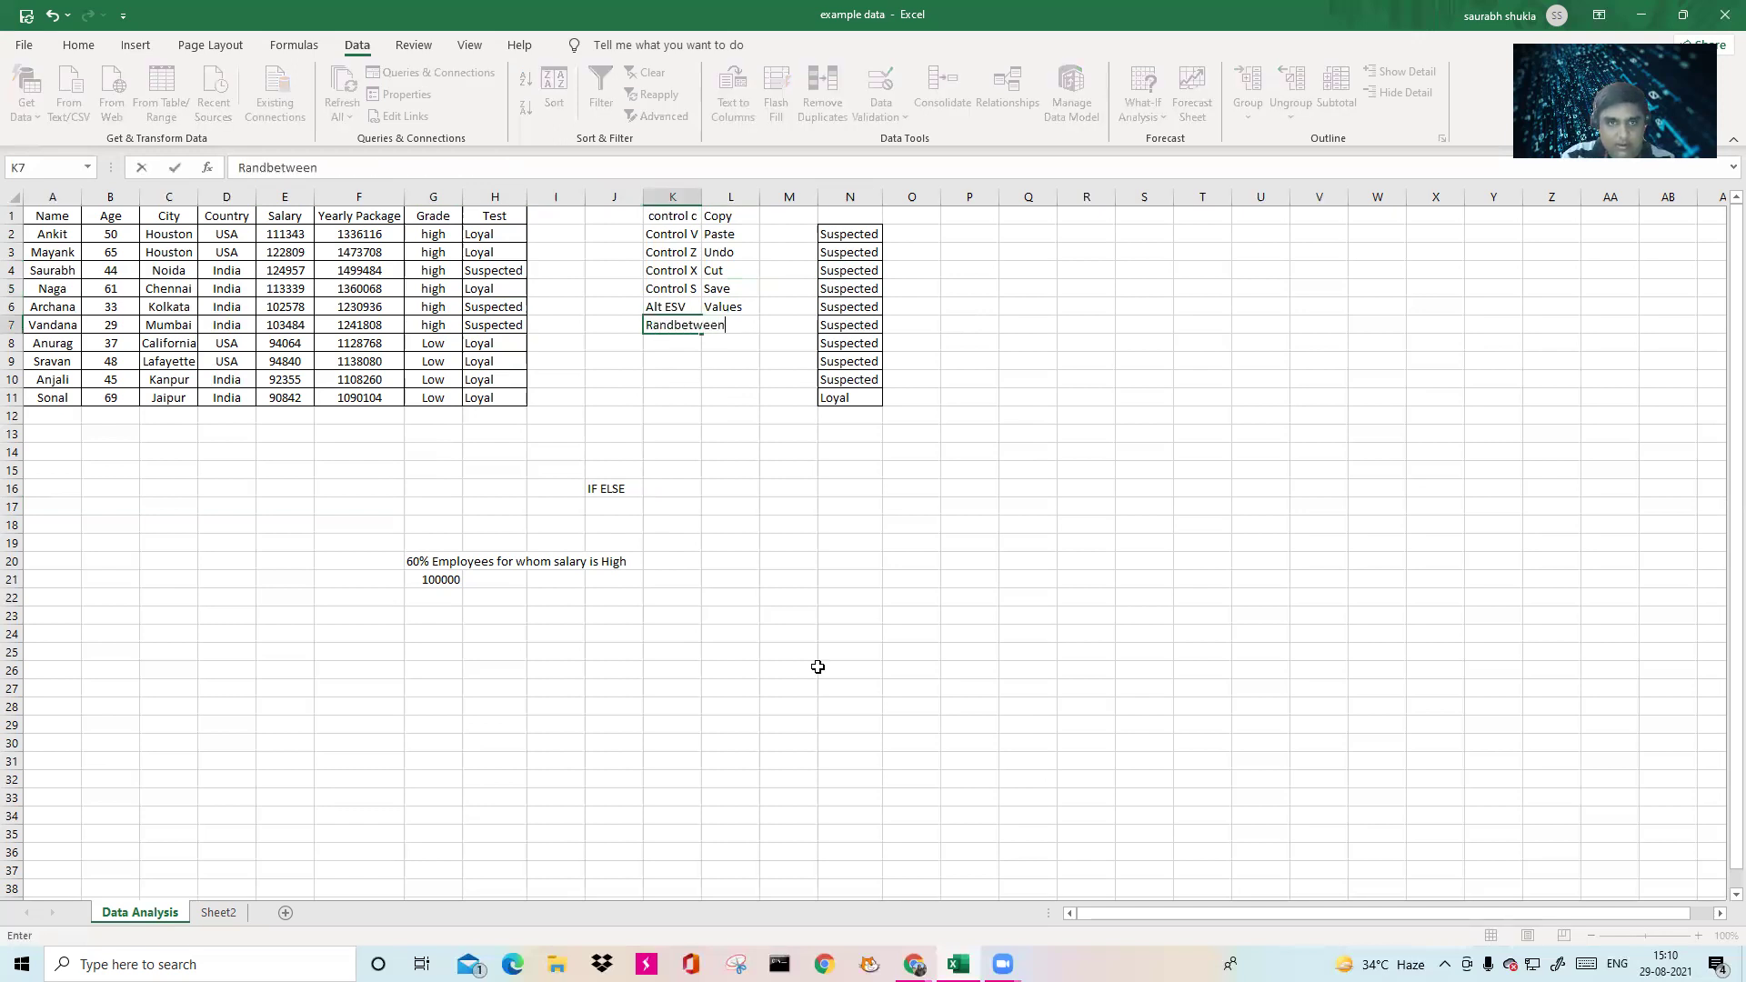
click(768, 435)
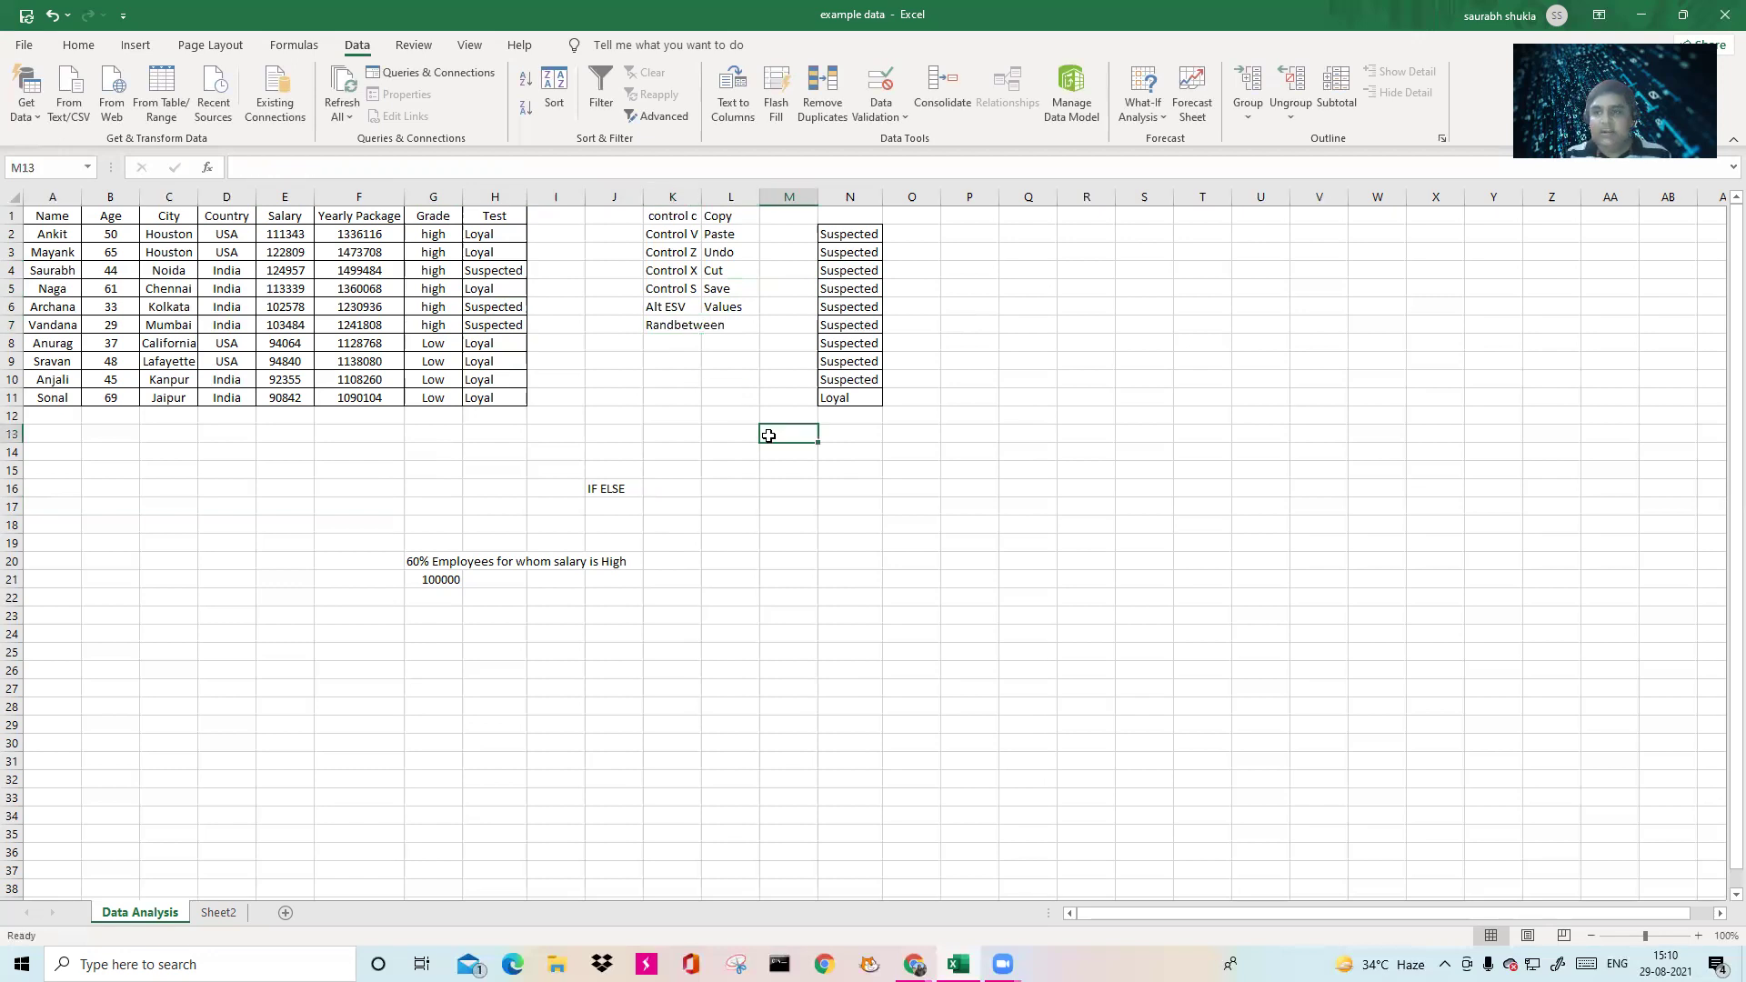